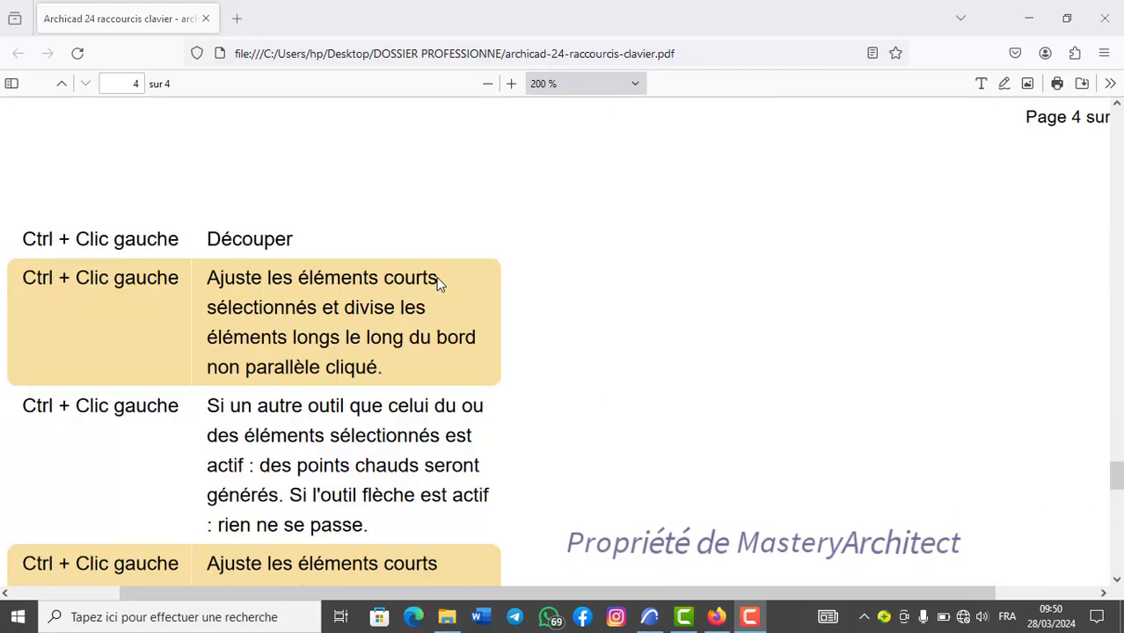
Review the Archicad 24 keyboard shortcut list in the PDF back to its first page, and switch to the ARCHICAD project.
scroll(437, 282, "up", 15)
scroll(442, 284, "up", 20)
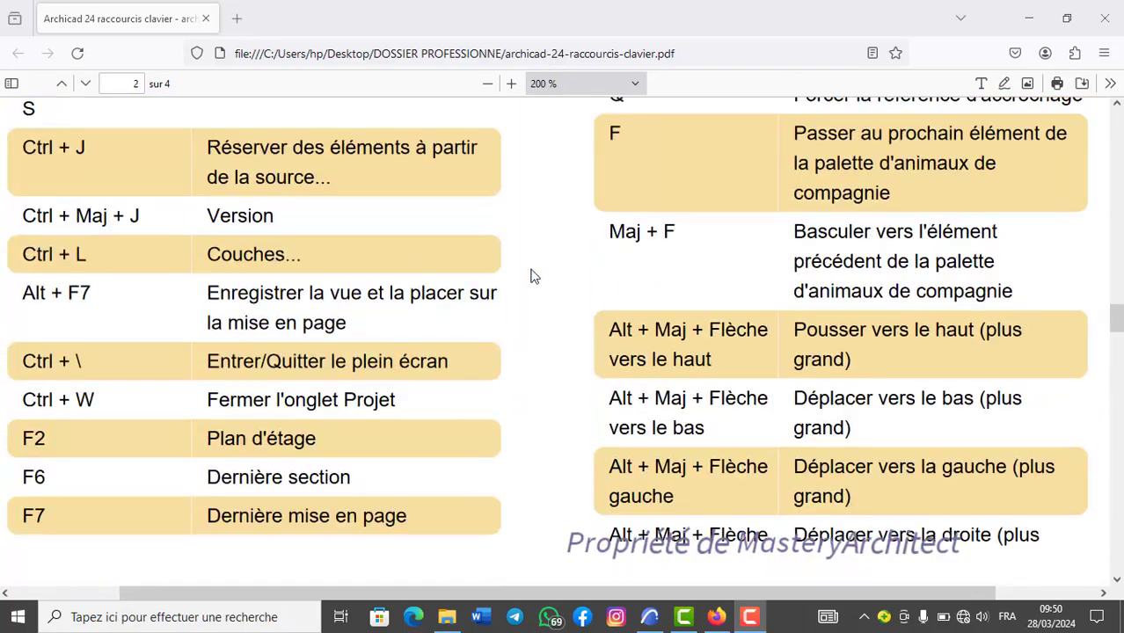
scroll(602, 260, "up", 12)
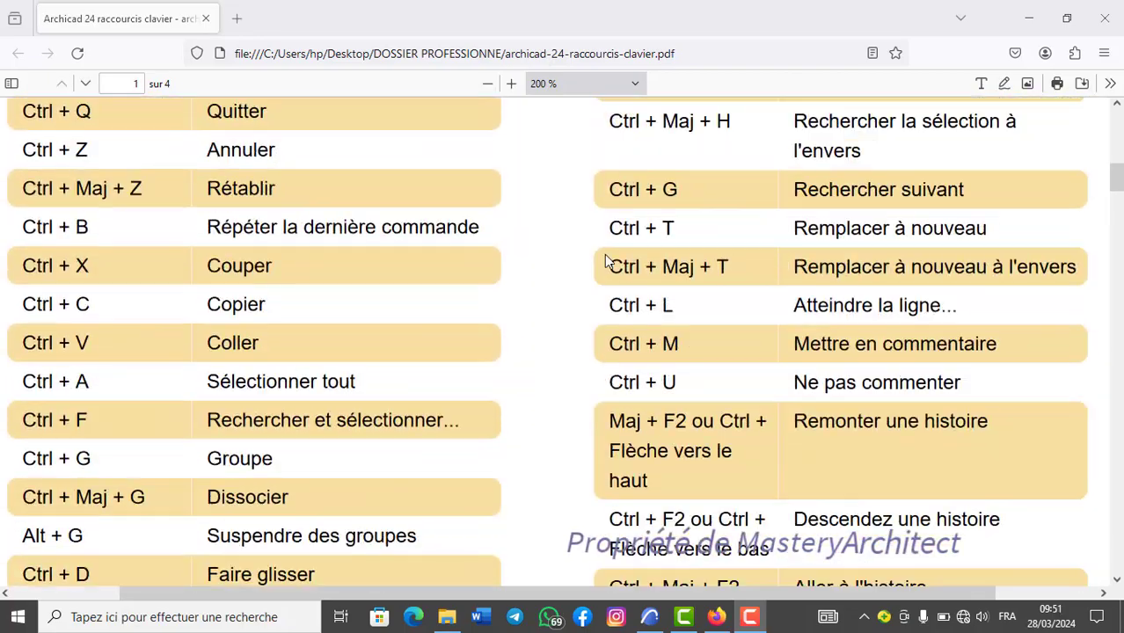
scroll(607, 308, "down", 2)
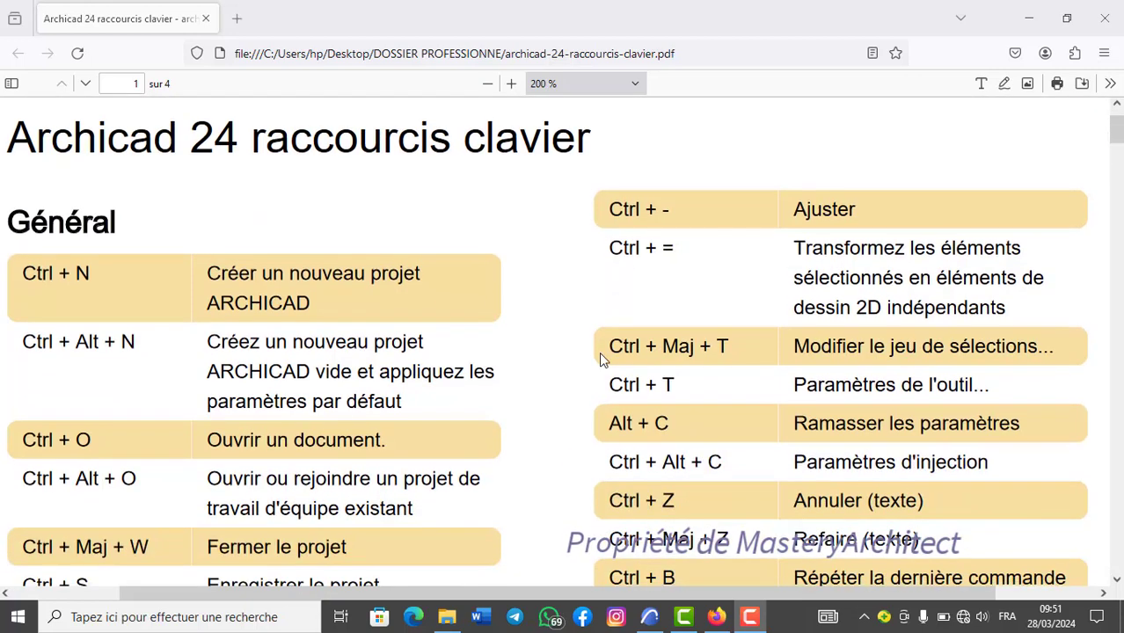
mouse_move(650, 617)
left_click(646, 563)
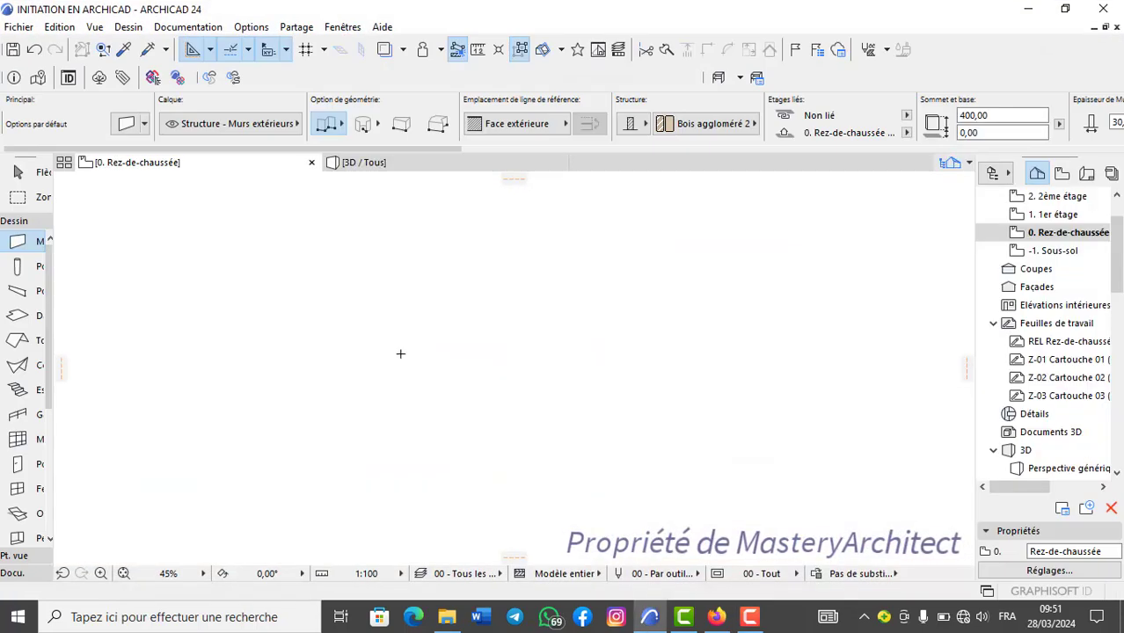
Look at the command for creating a project, and open the New Project dialog and close it without creating one.
left_click(20, 28)
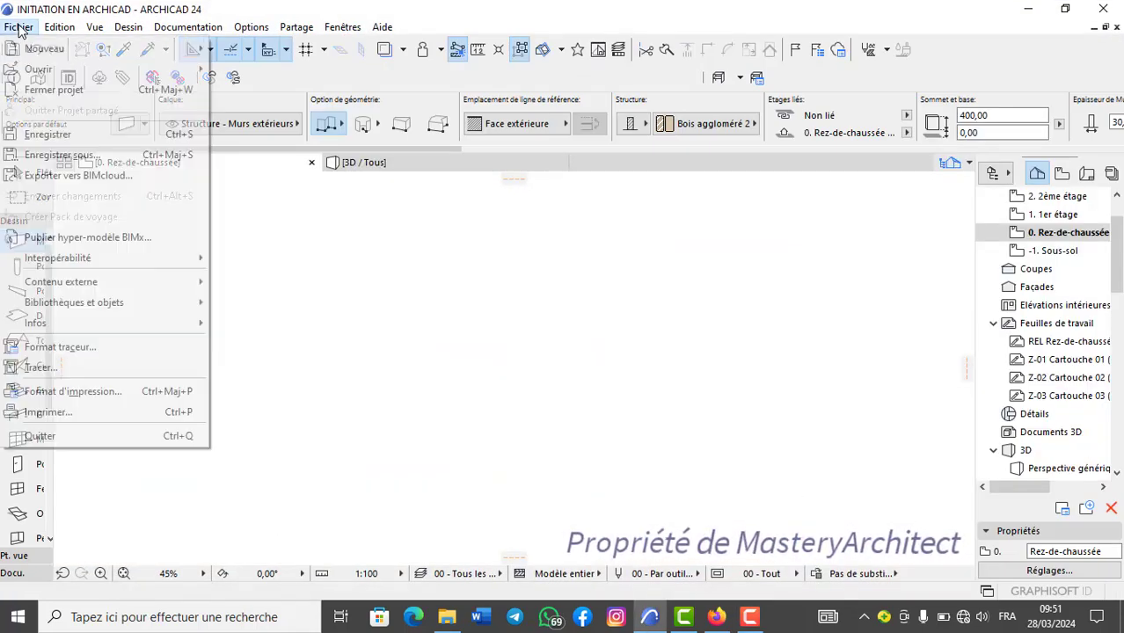
mouse_move(39, 51)
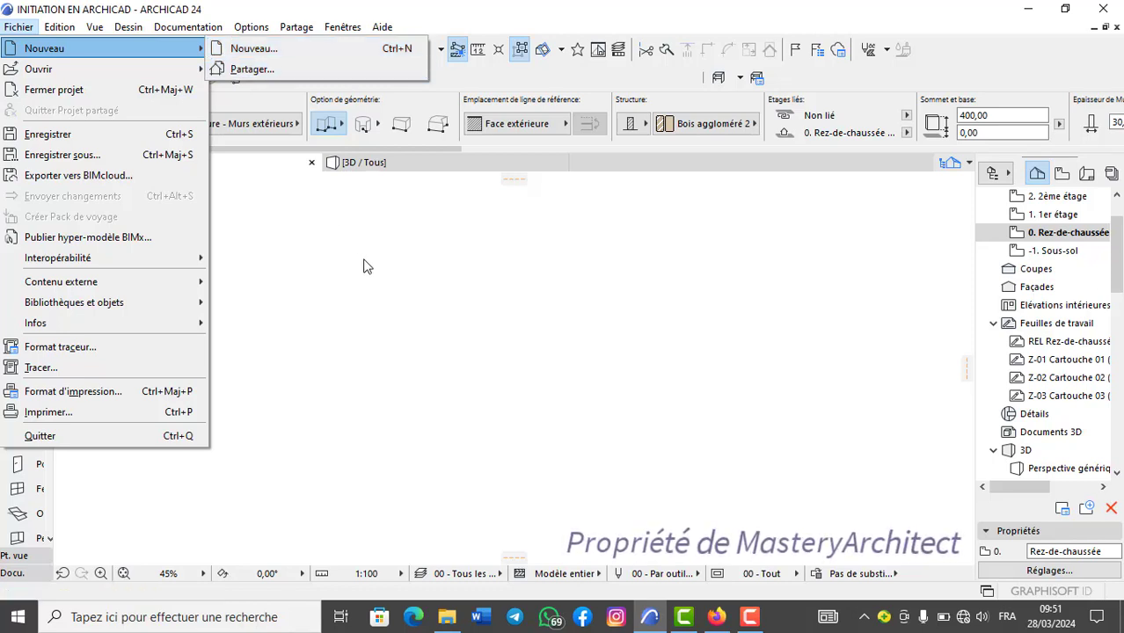
key("Escape")
key("ctrl+n")
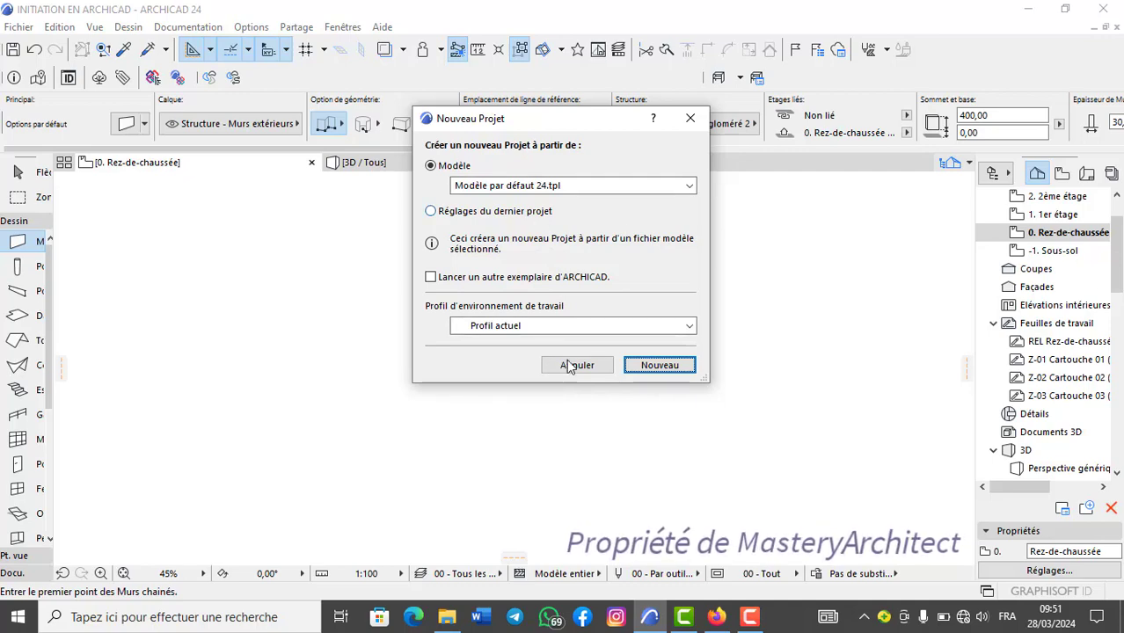
left_click(690, 118)
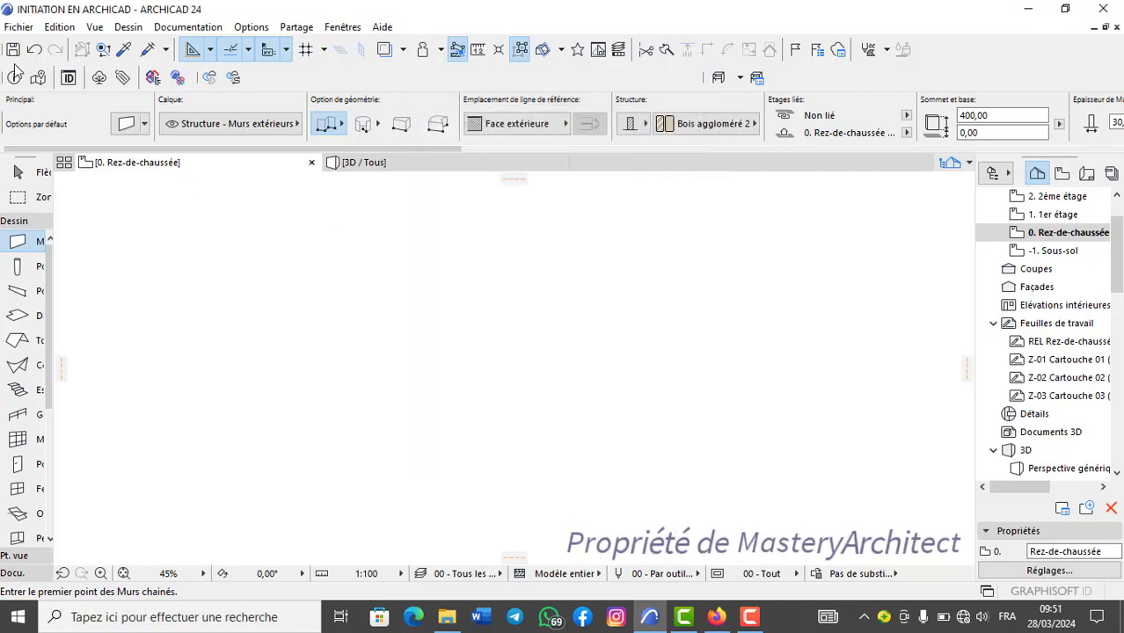
Browse the project files in the Open File dialog, and close it without opening any of them.
left_click(17, 27)
mouse_move(39, 72)
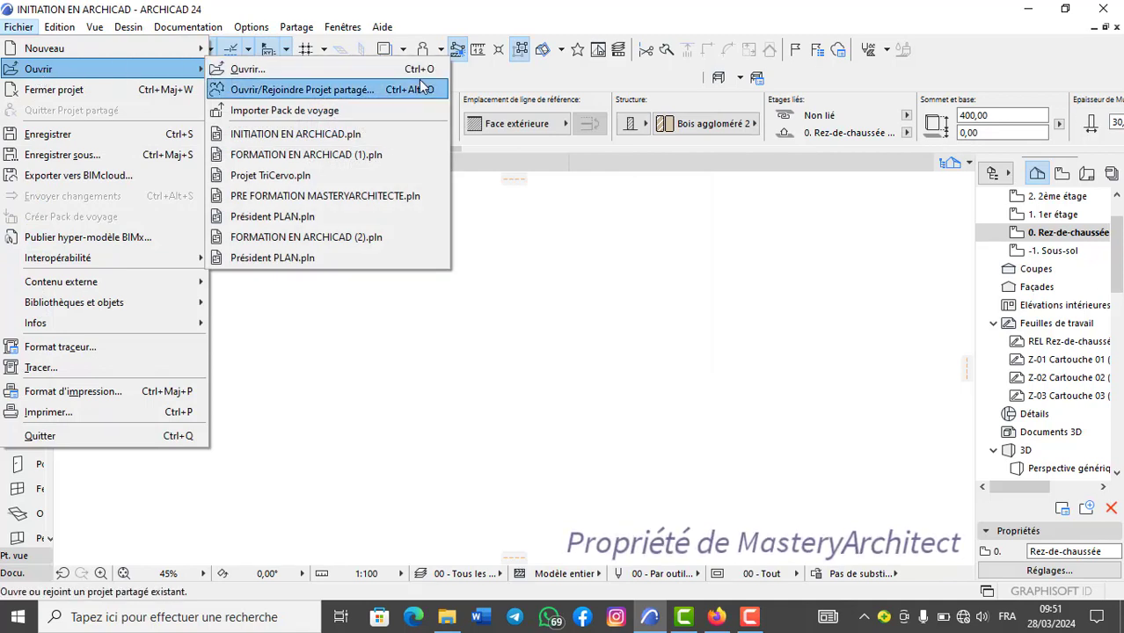
left_click(520, 262)
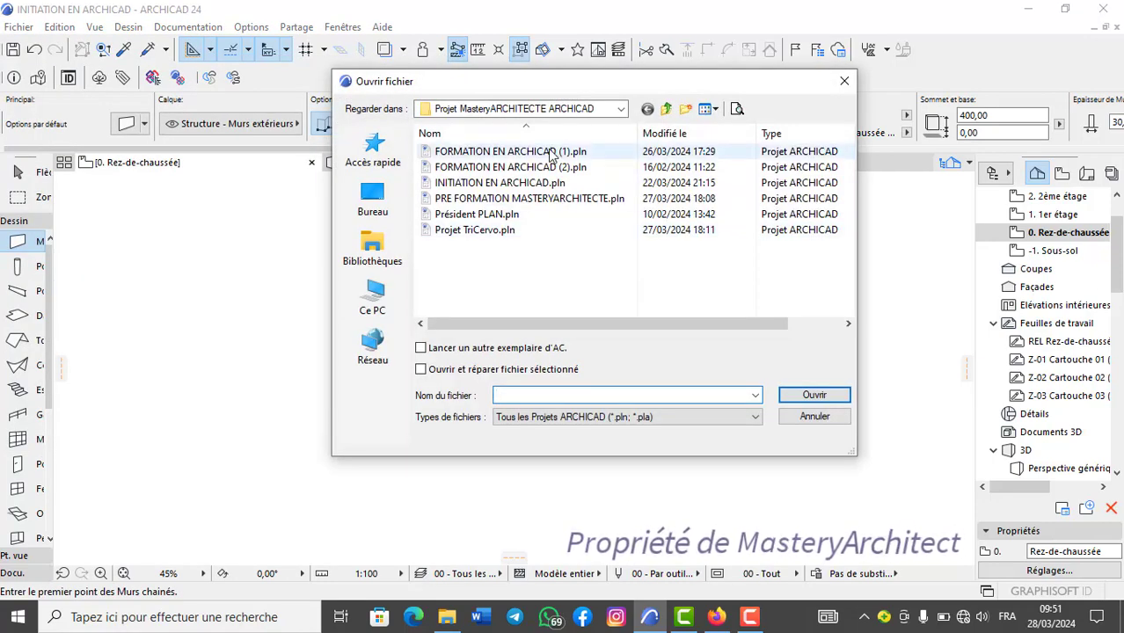
left_click(552, 155)
left_click(475, 230)
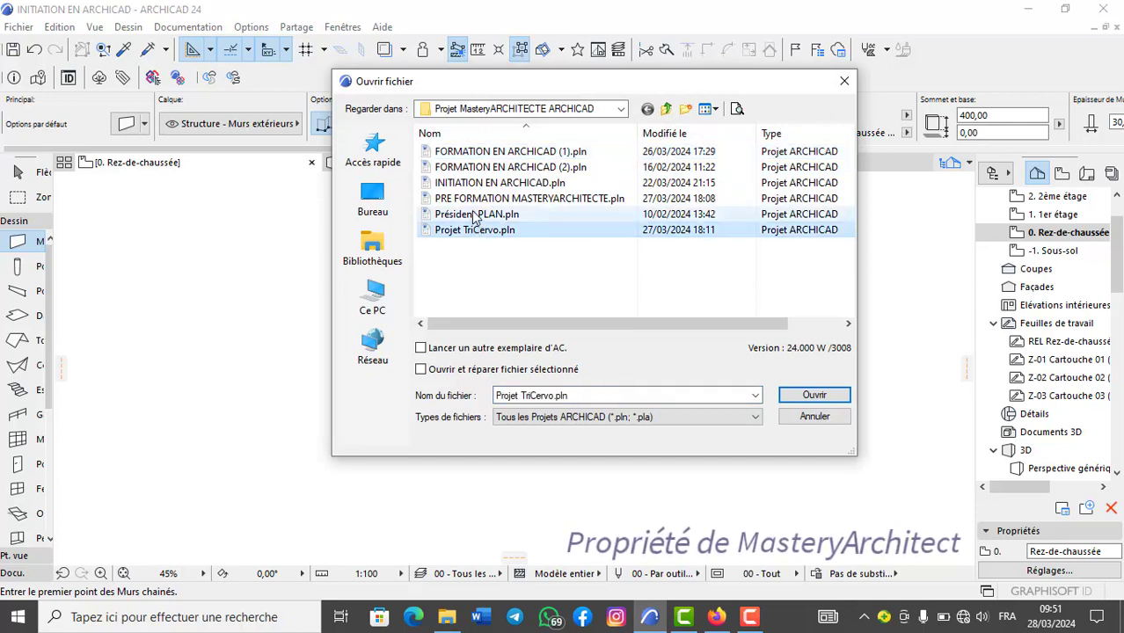
left_click(483, 199)
left_click(489, 169)
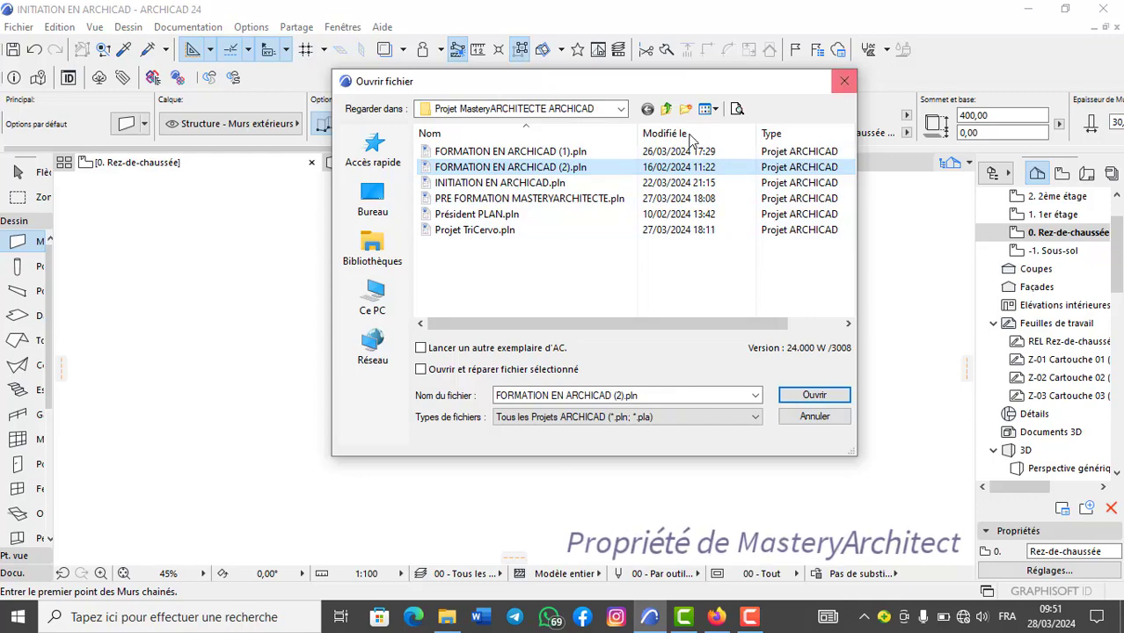
left_click(845, 82)
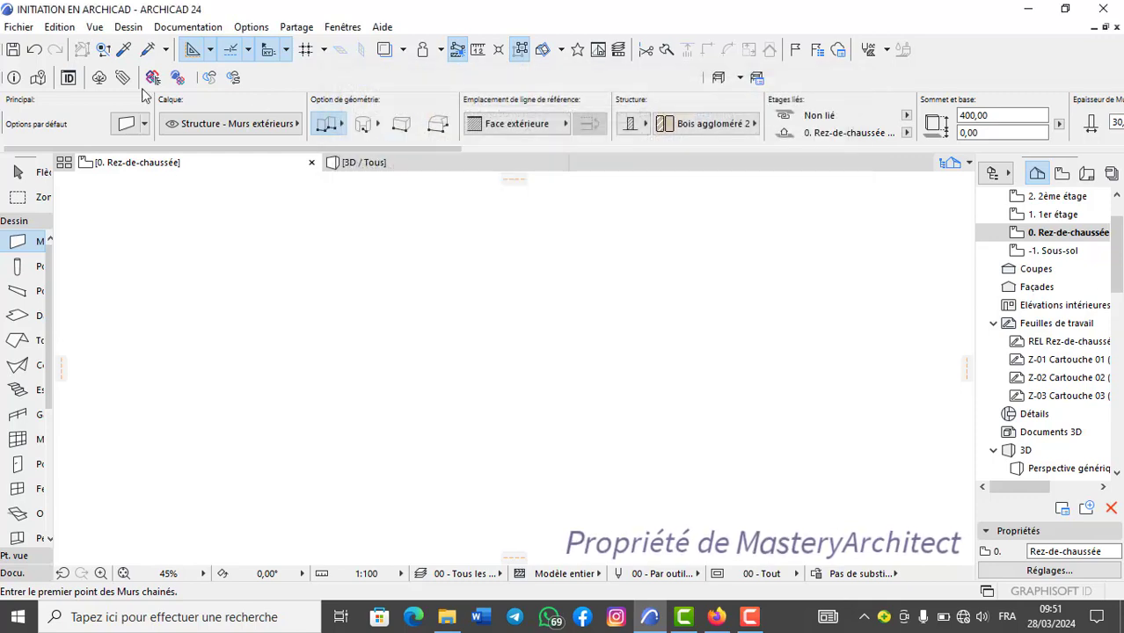
Look up the Save and Save As commands, and view the Save As dialog for the project without saving a copy.
left_click(18, 26)
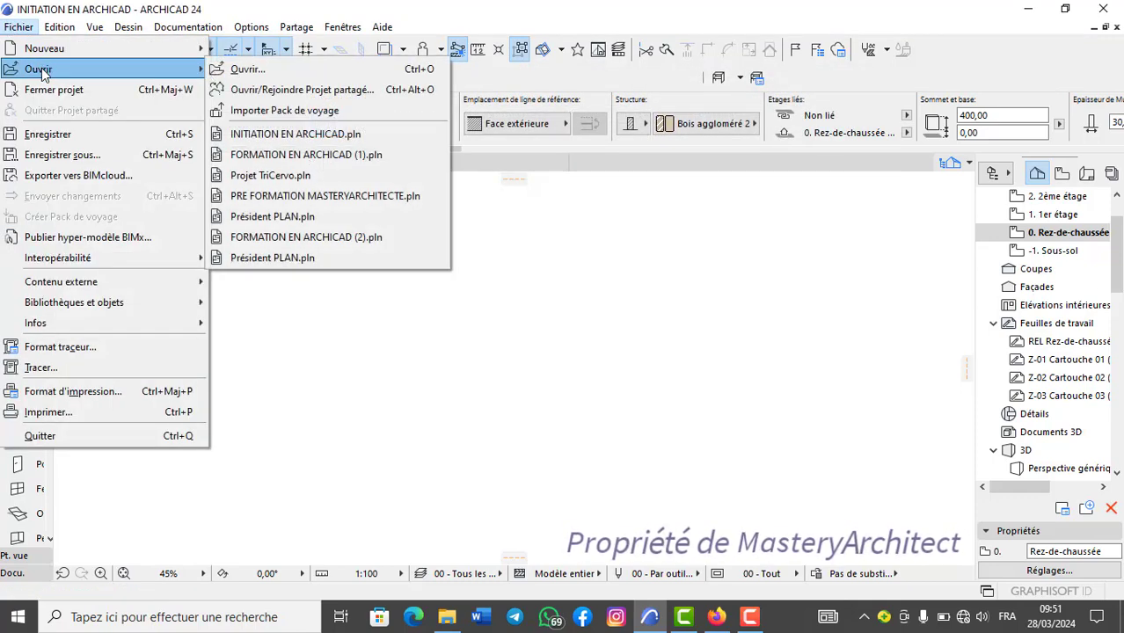
mouse_move(132, 68)
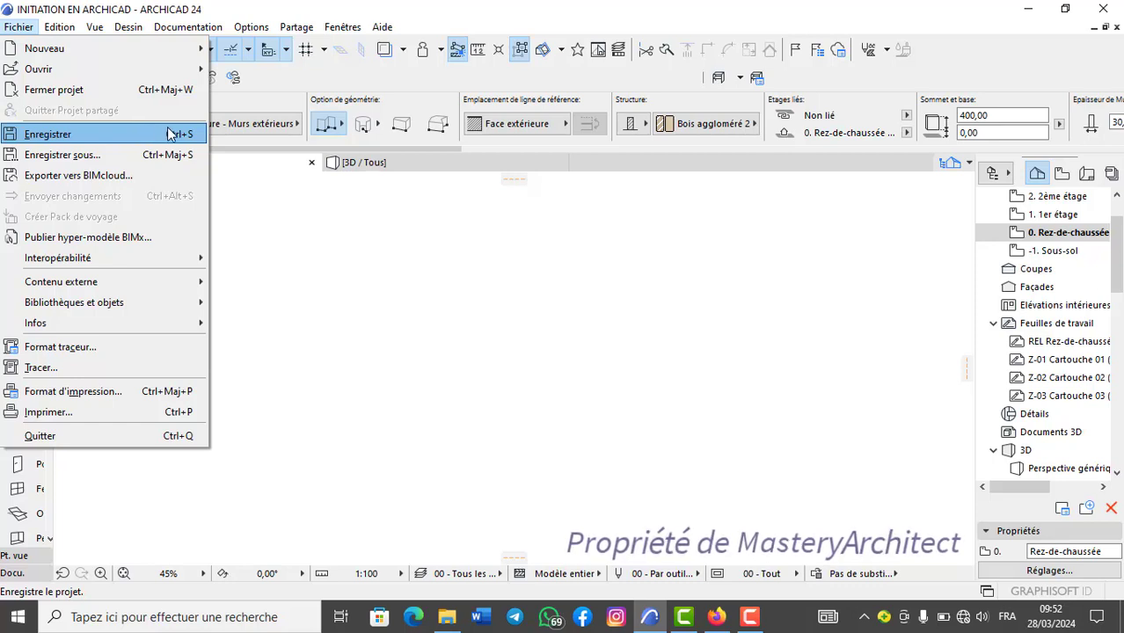
left_click(231, 209)
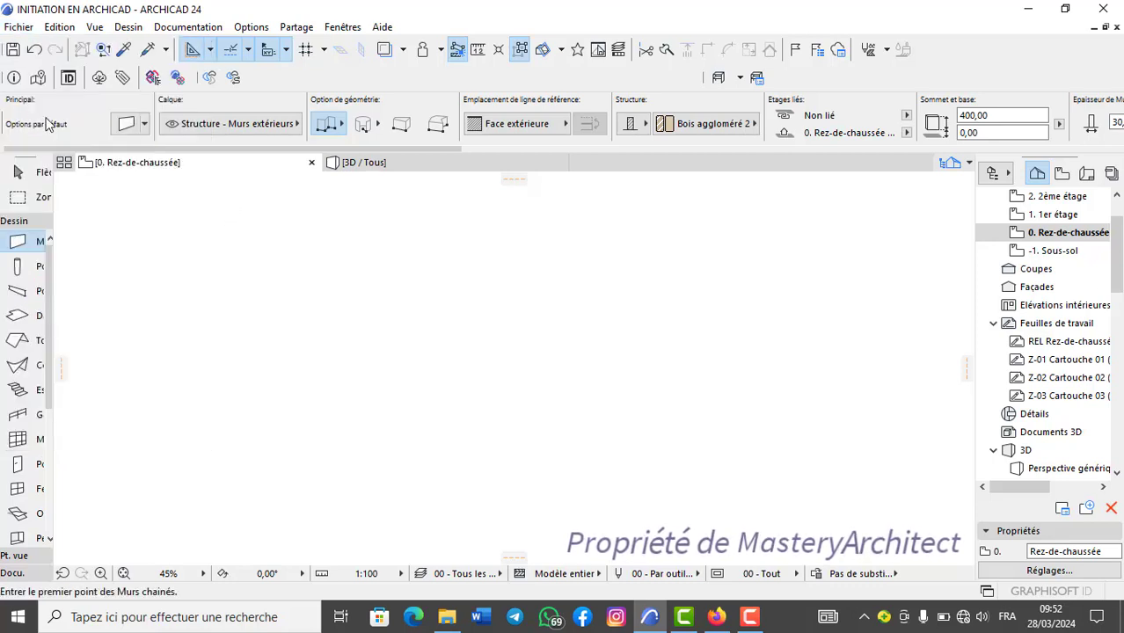
left_click(15, 27)
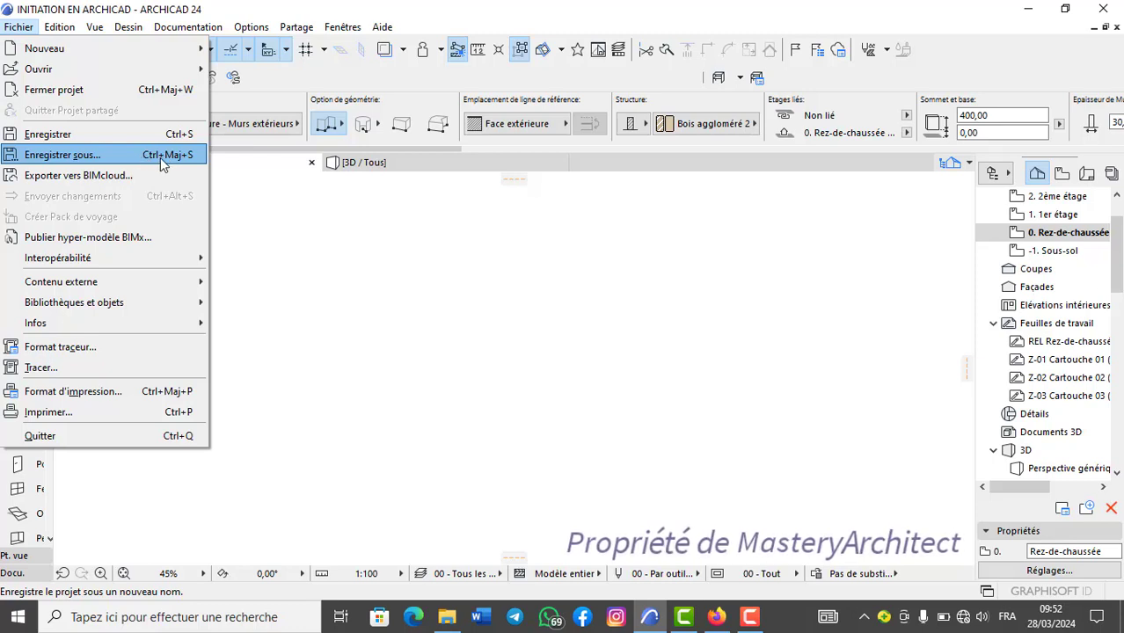
left_click(220, 173)
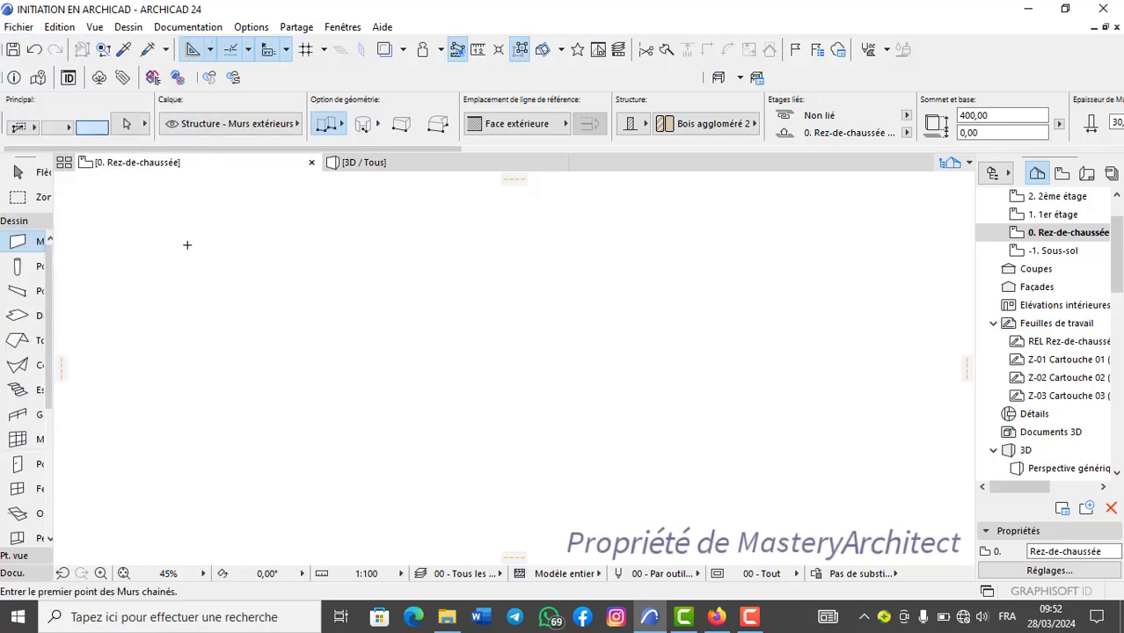
key("ctrl+shift+s")
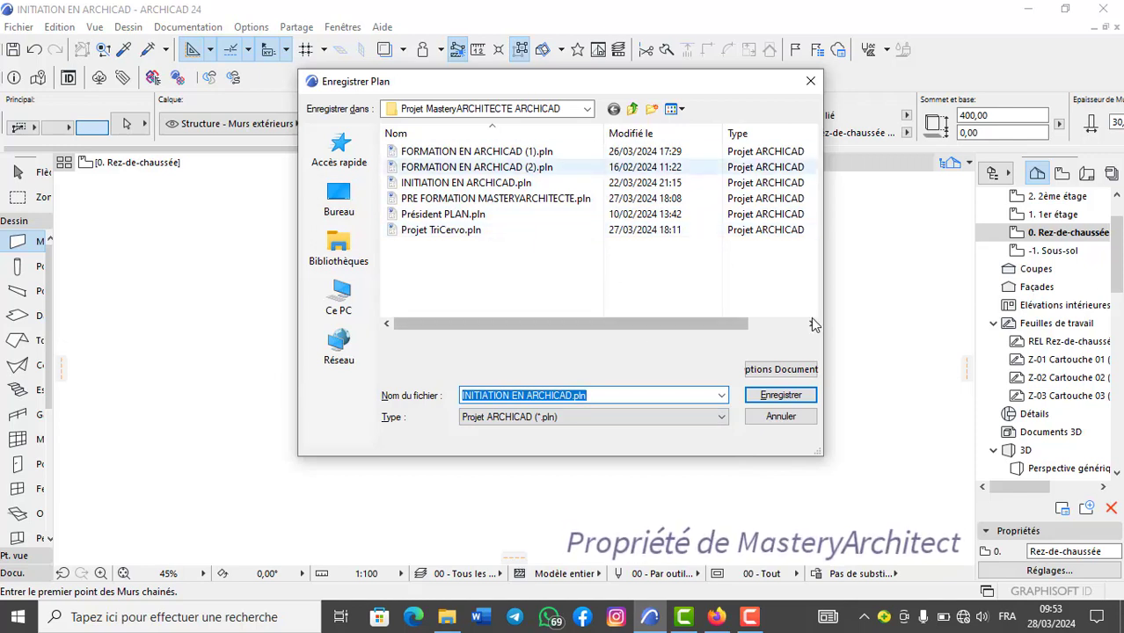
left_click(810, 80)
Examine the printer, paper size and orientation options of the print format setup, and close it without changes.
left_click(19, 27)
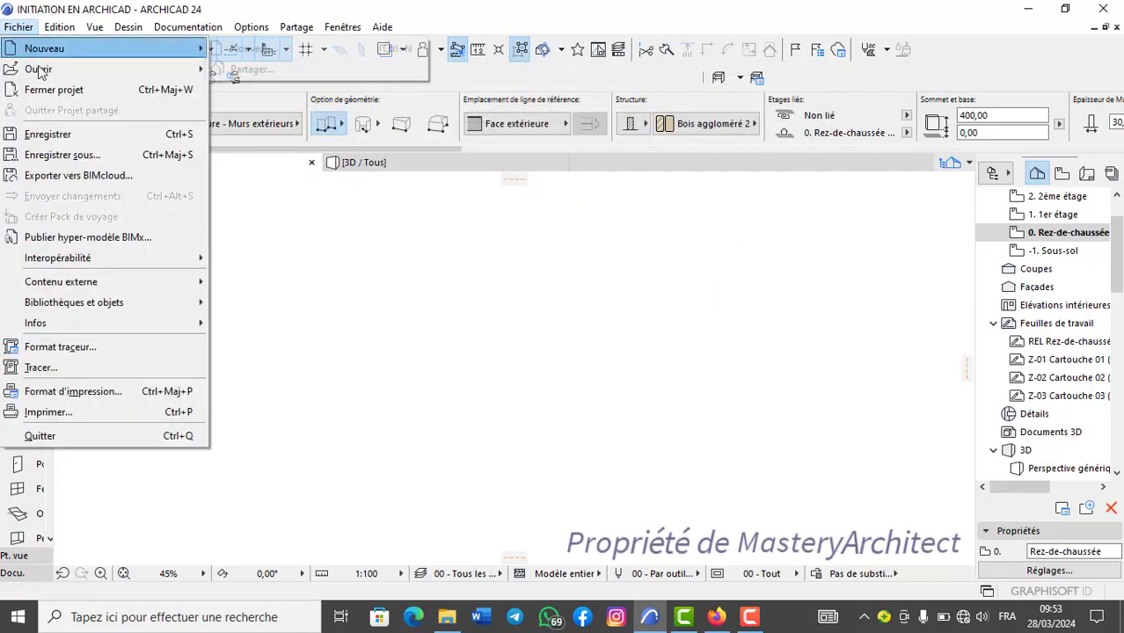
mouse_move(112, 262)
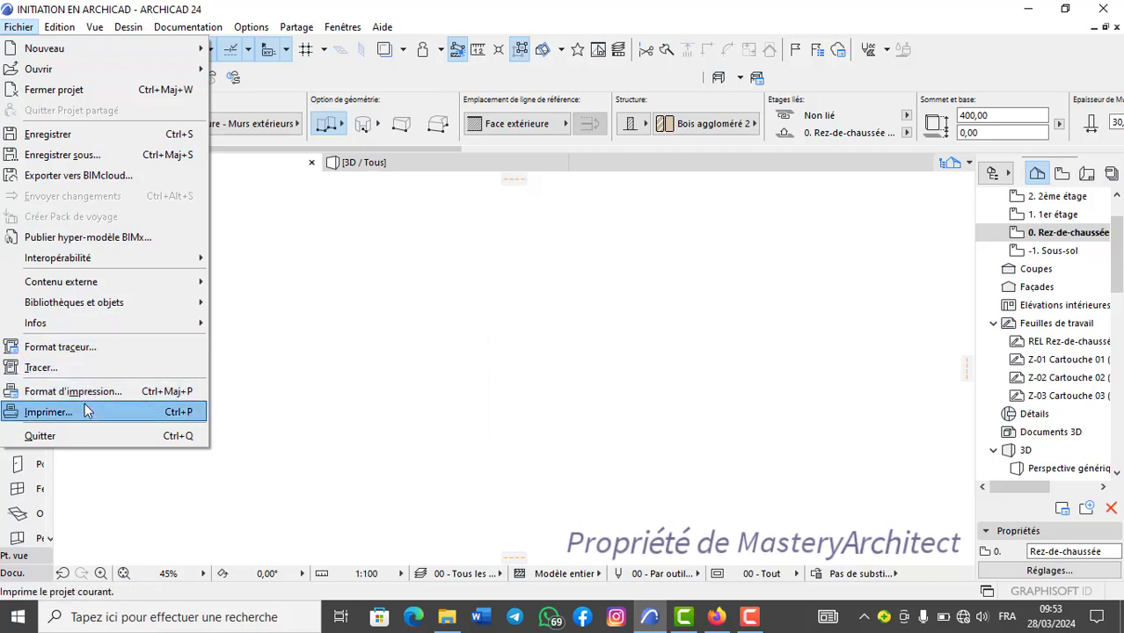
left_click(174, 393)
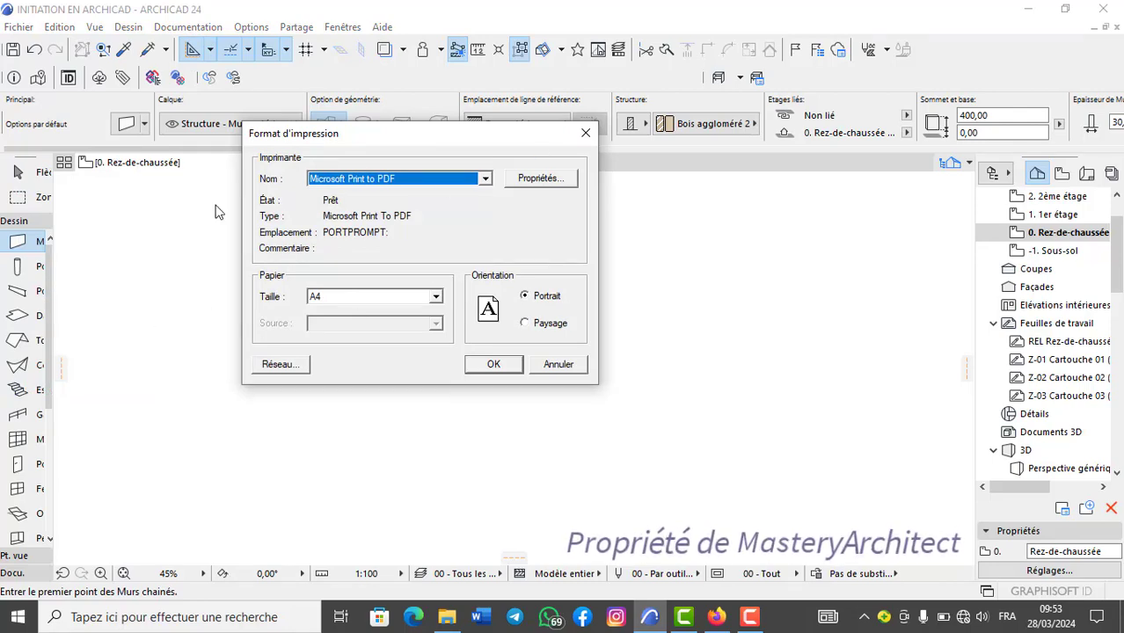
left_click(585, 133)
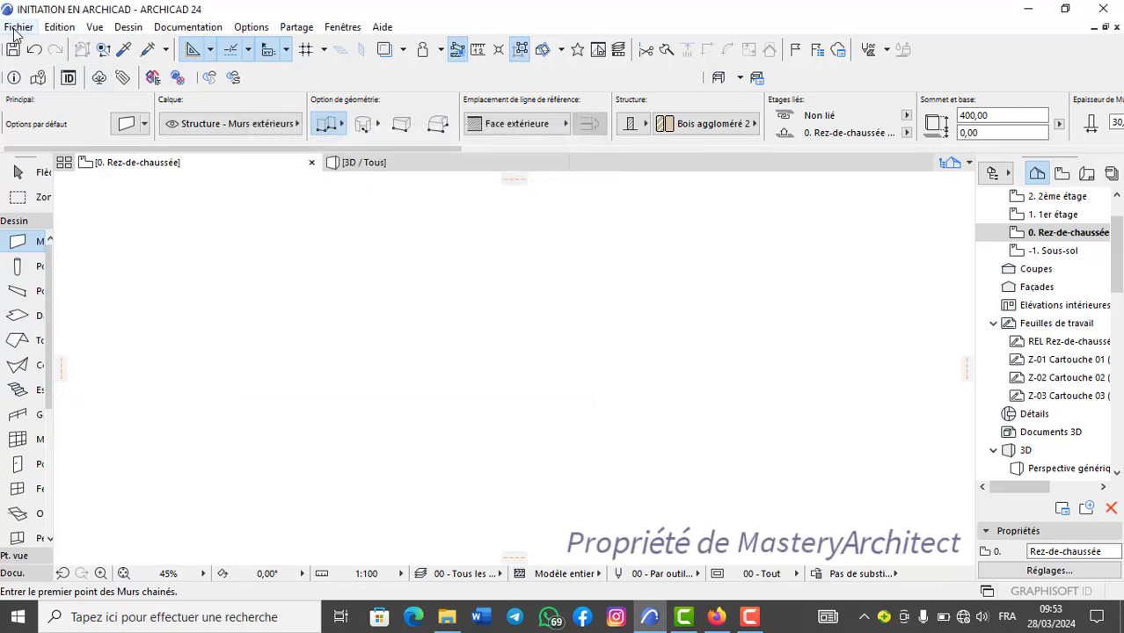
Examine the 2D document print settings and their page format options, and close them without printing.
left_click(16, 28)
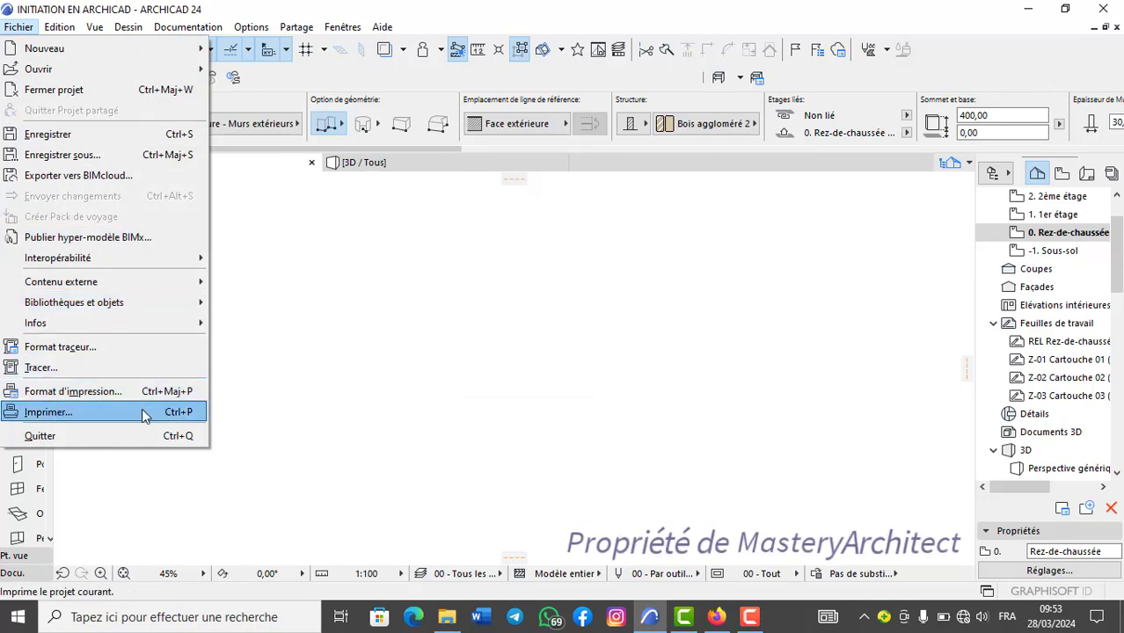
left_click(333, 416)
key("ctrl+p")
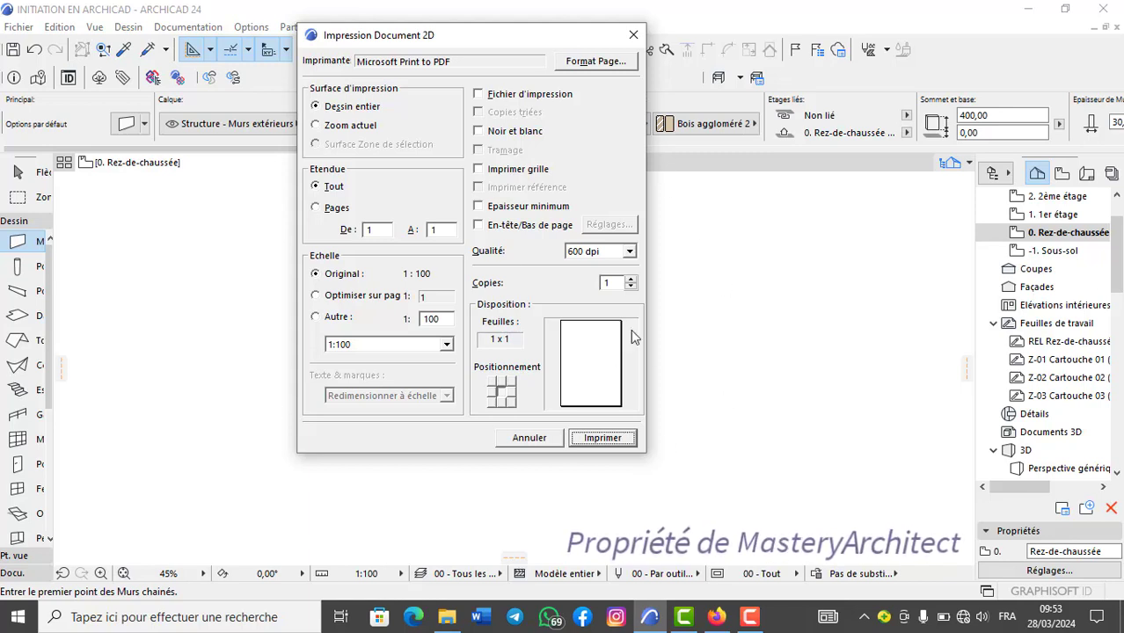
left_click(605, 62)
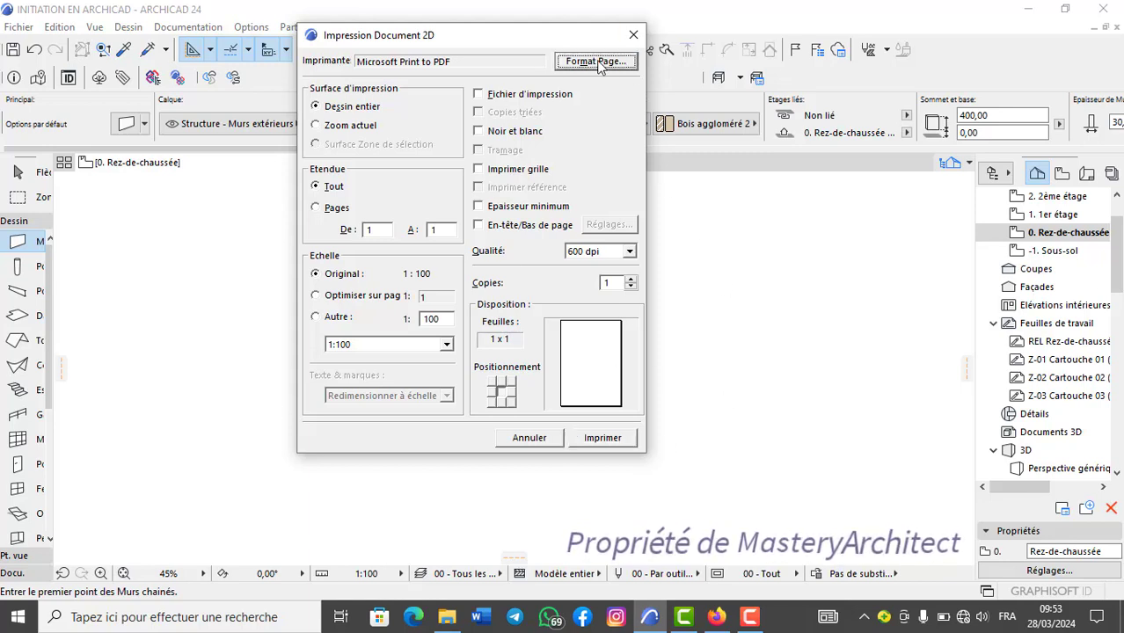
left_click(585, 132)
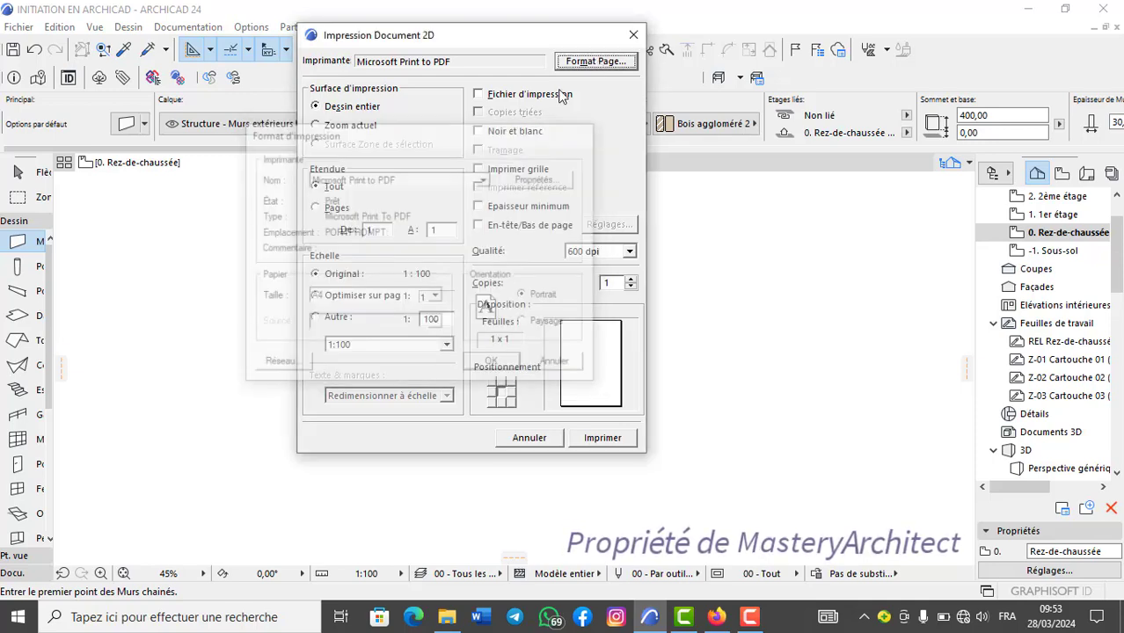
left_click(634, 36)
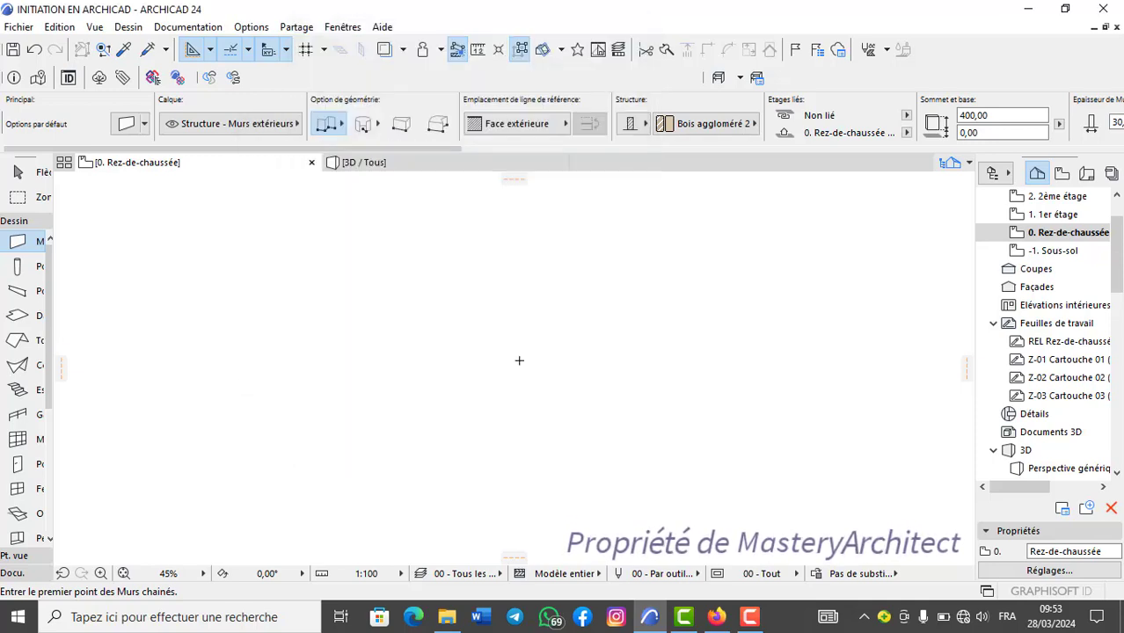
key("ctrl+p")
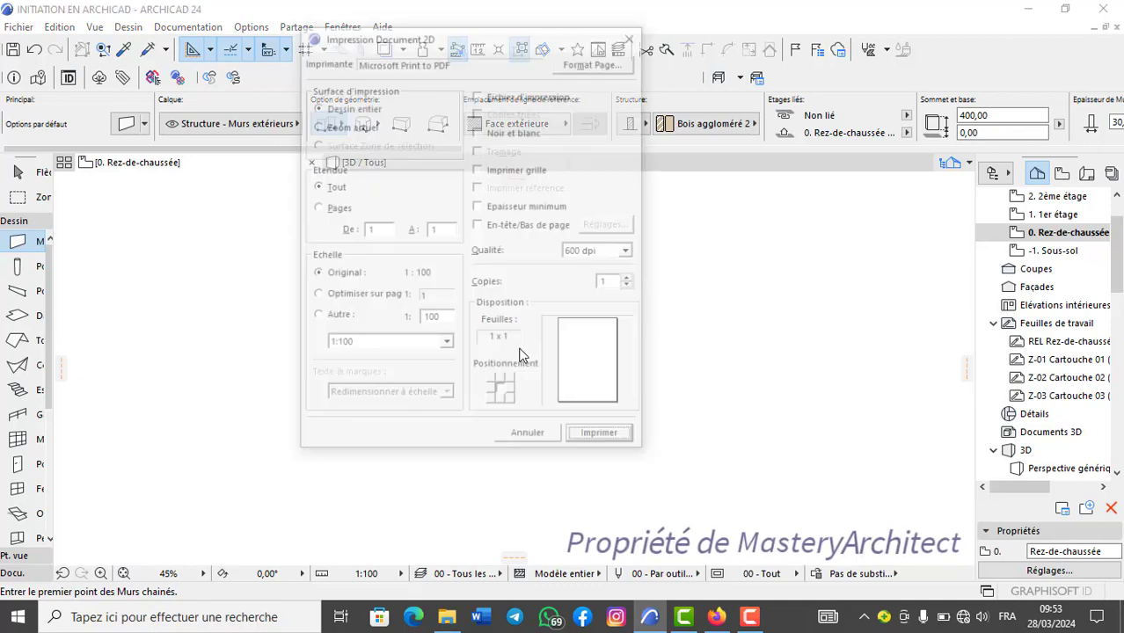
left_click(639, 37)
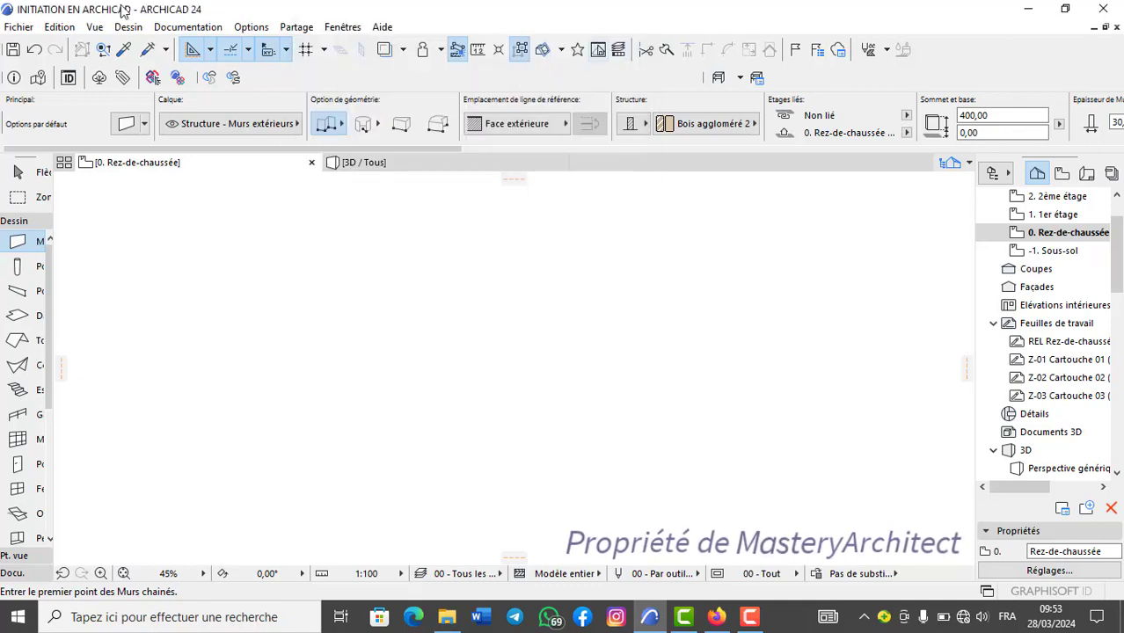
left_click(18, 26)
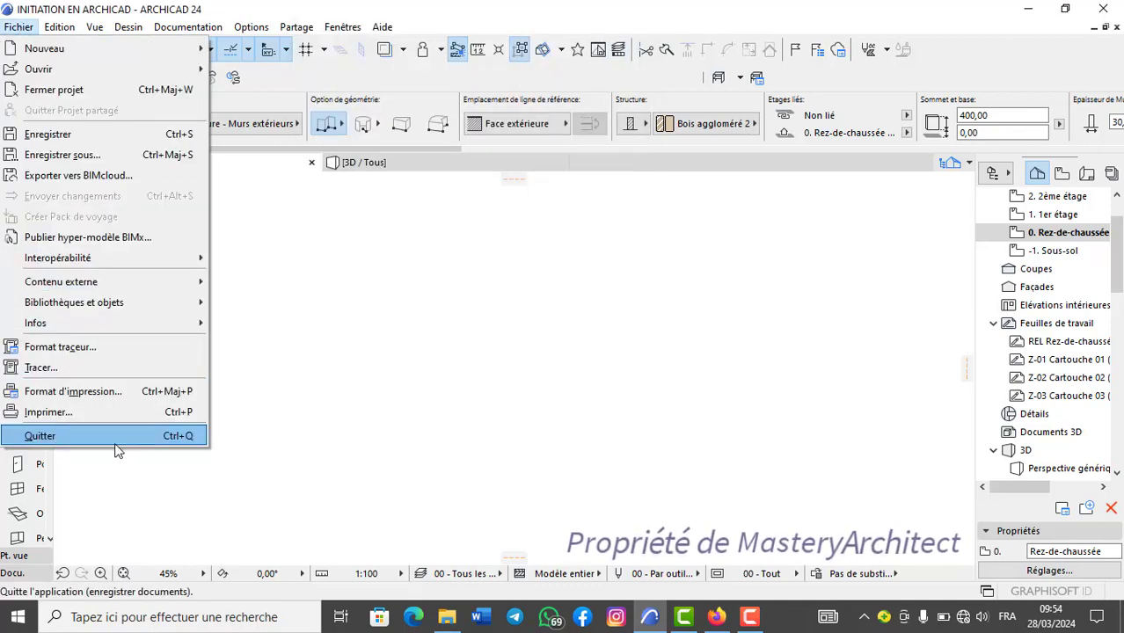
left_click(304, 453)
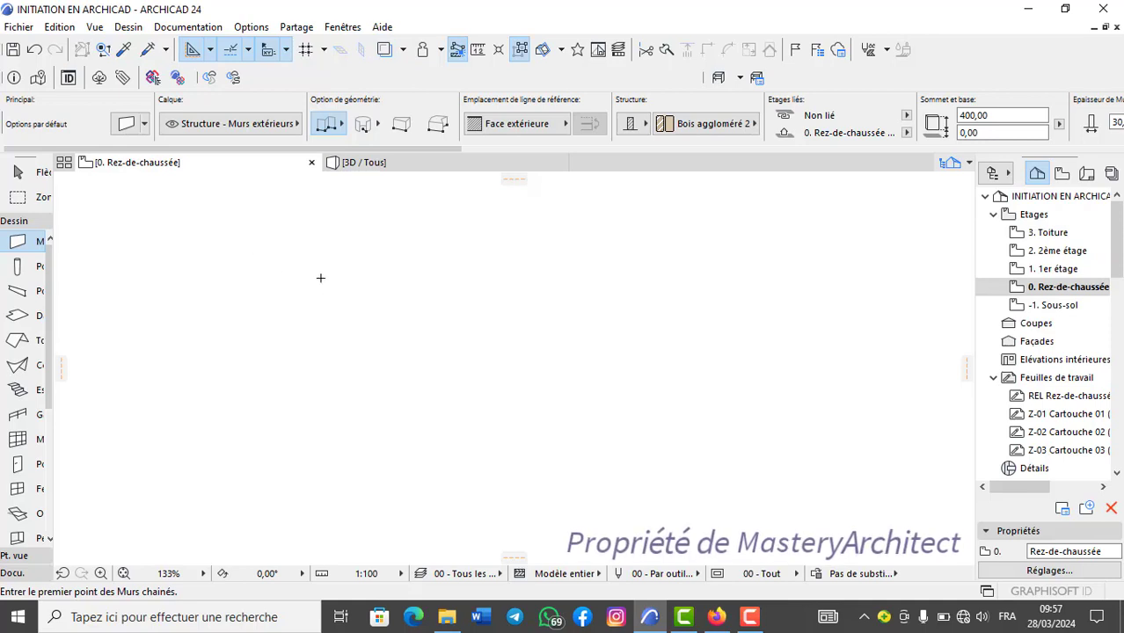
Draw a straight horizontal exterior wall about 1139 long at angle 0° on the ground floor plan.
left_click(320, 278)
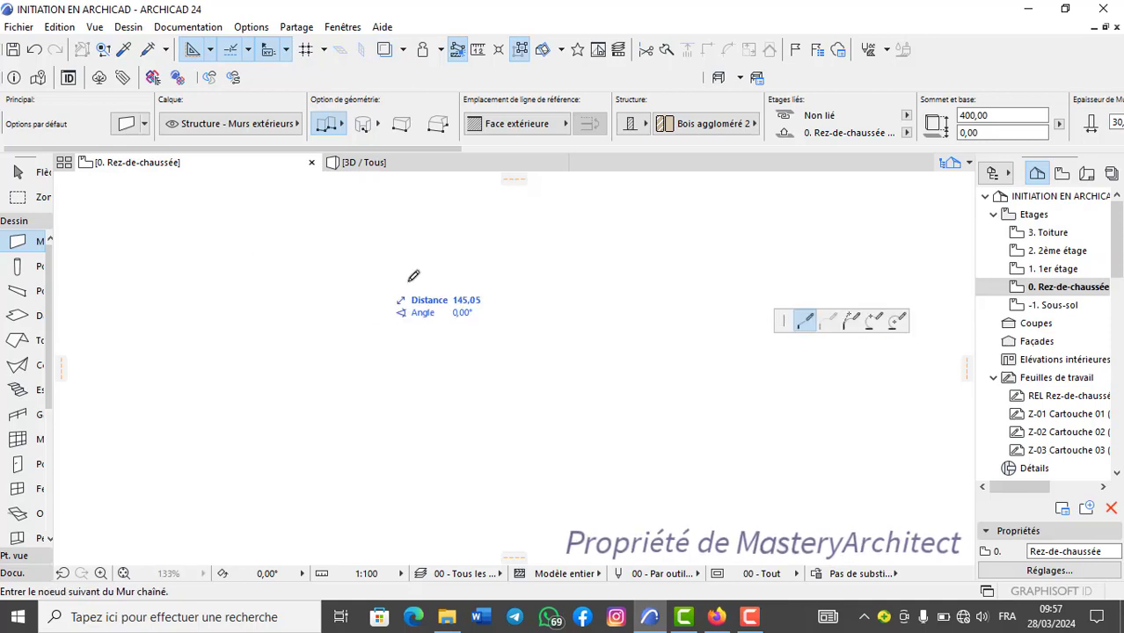
left_click(818, 270)
left_click(817, 270)
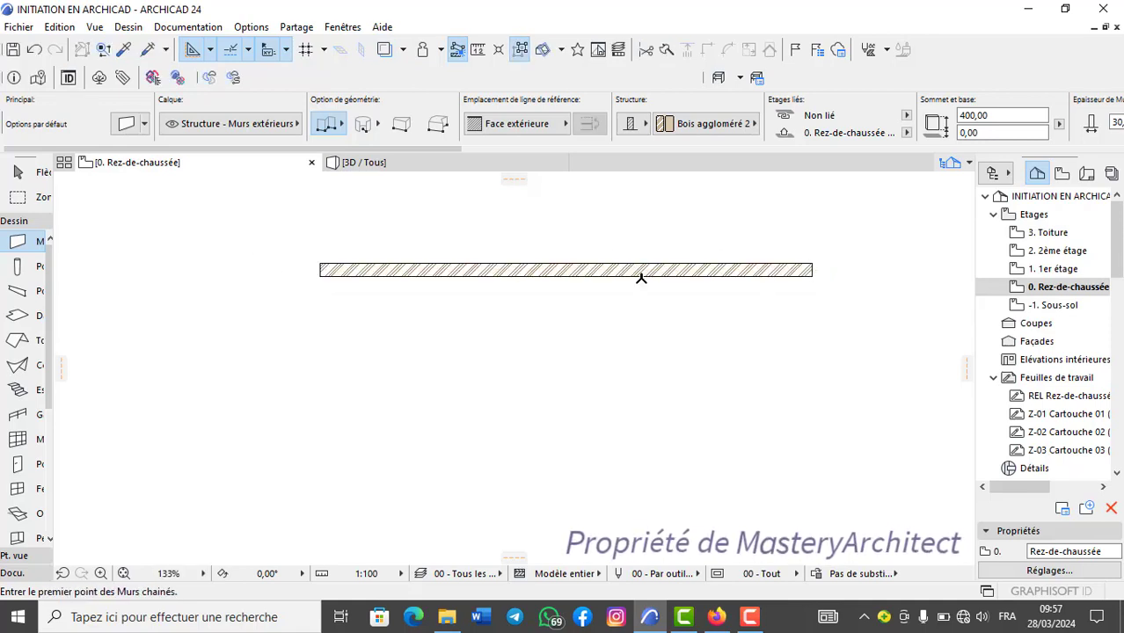
middle_click_drag(565, 273, 539, 293)
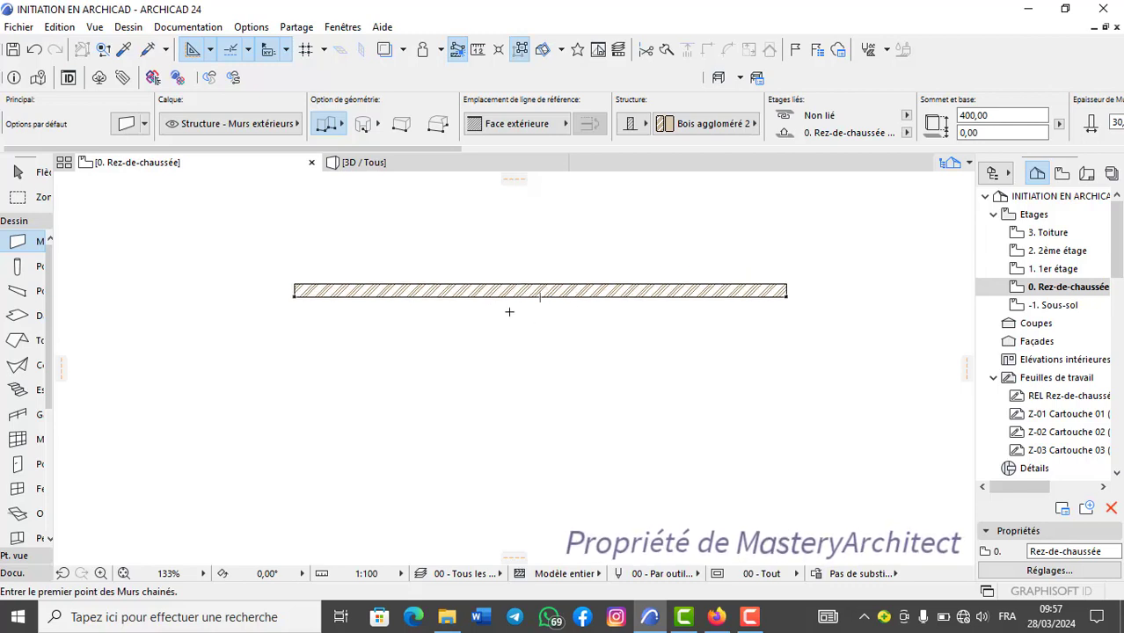
Copy the wall on the Rez-de-chaussée plan and paste it at its original position on the 1er étage plan.
right_click(568, 294)
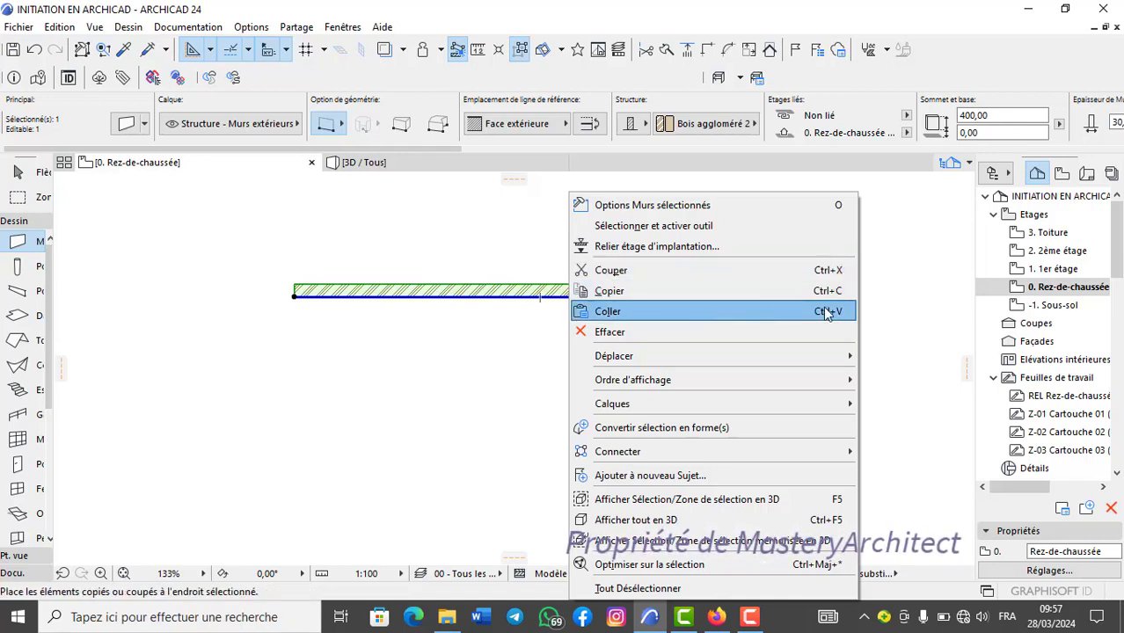
left_click(401, 350)
key("Escape")
left_click(582, 298, "shift")
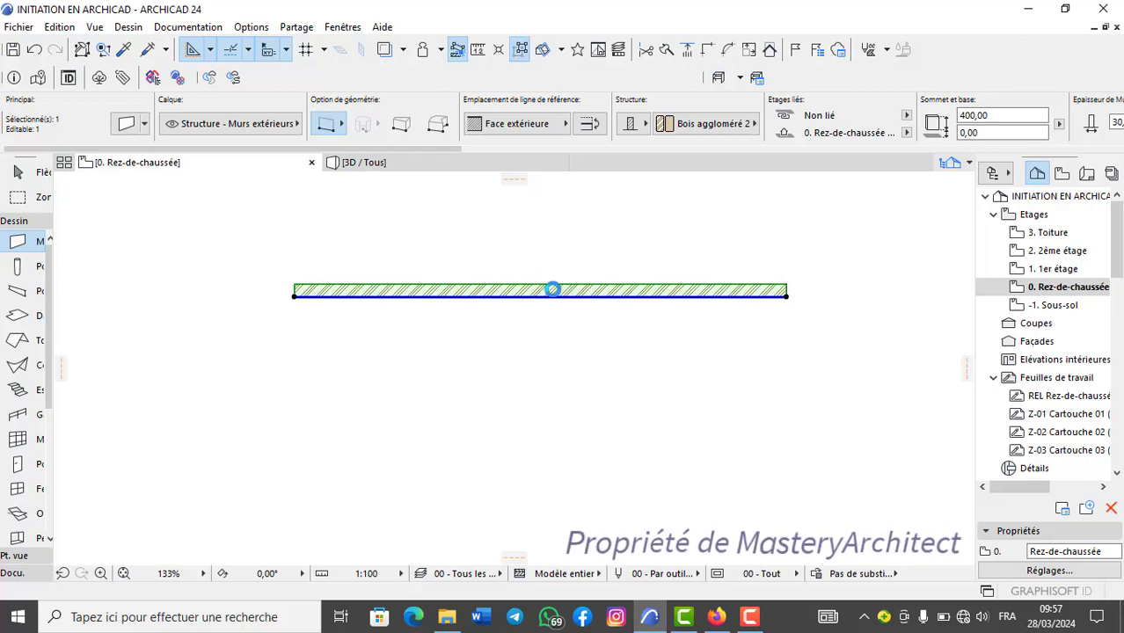
key("ctrl+Up")
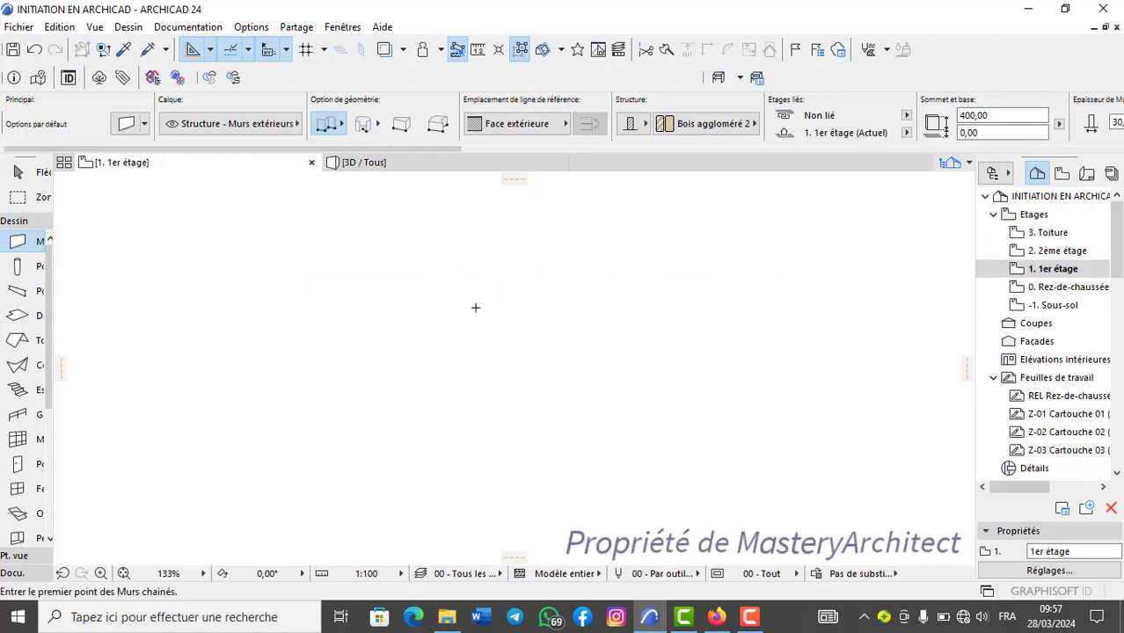
scroll(655, 297, "down", 1)
key("ctrl+v")
right_click(525, 299)
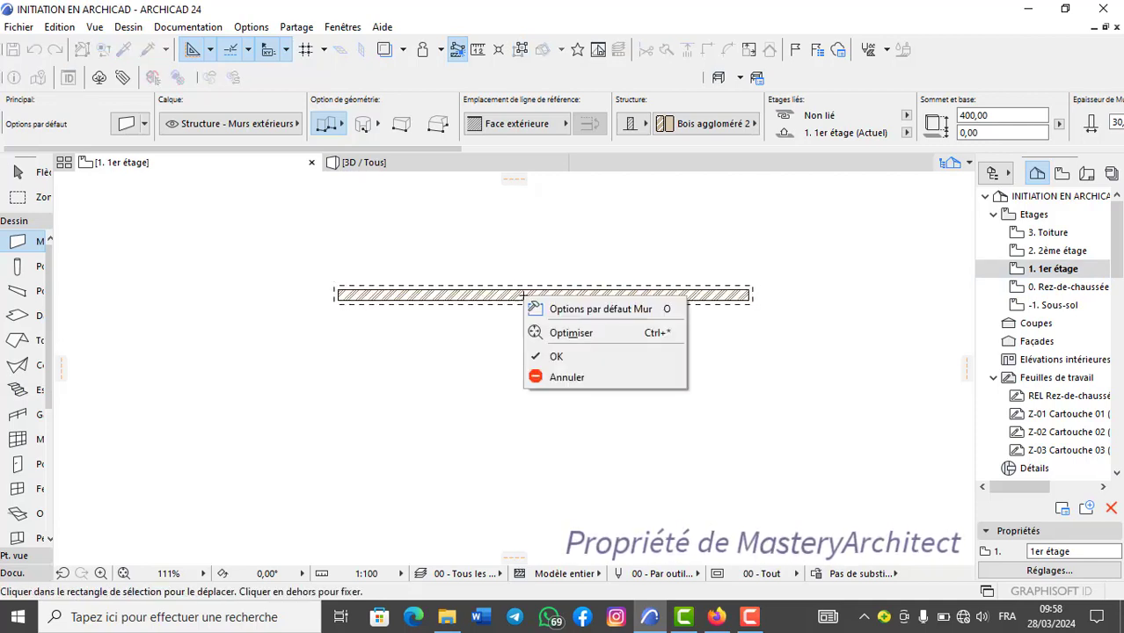
left_click(580, 356)
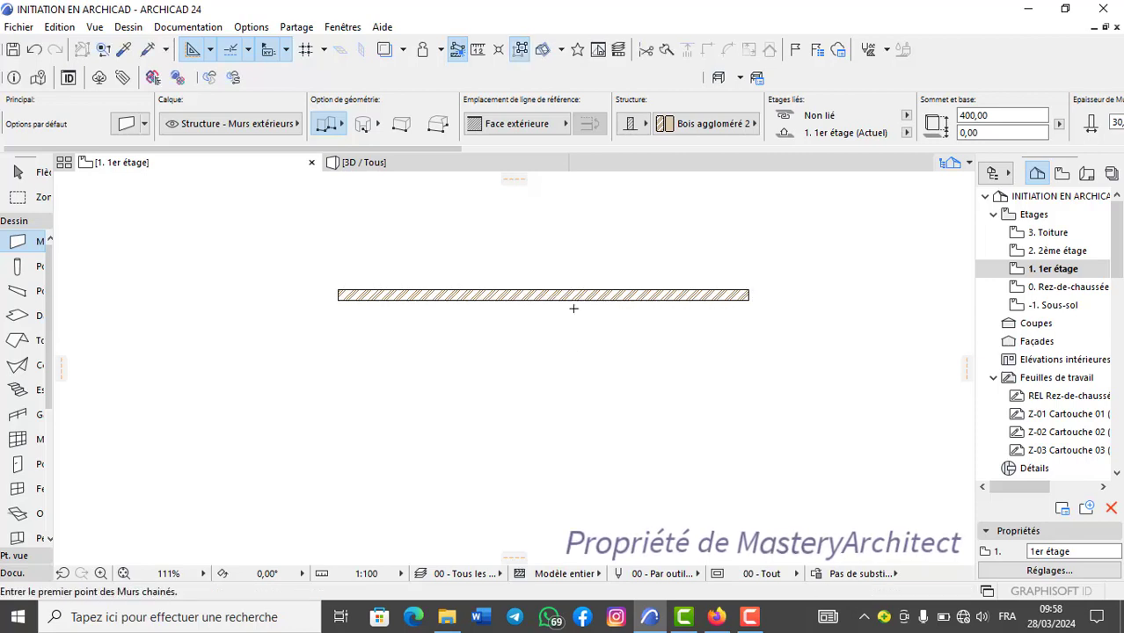
Compare the Rez-de-chaussée and 1er étage plans, and delete the pasted wall from 1er étage.
double_click(1043, 288)
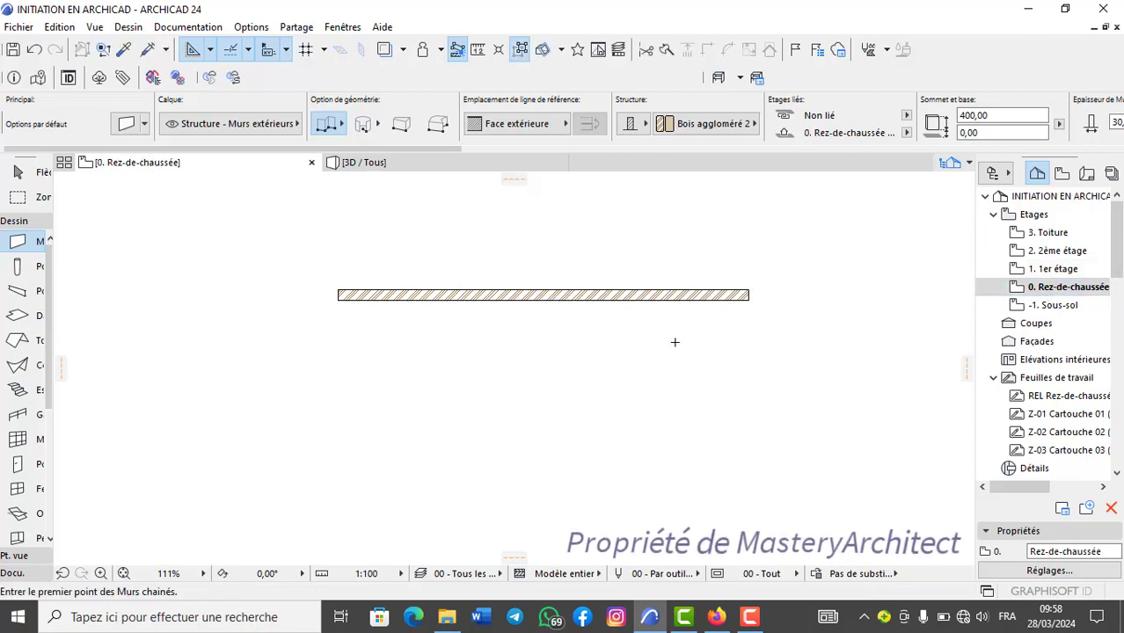
double_click(1003, 269)
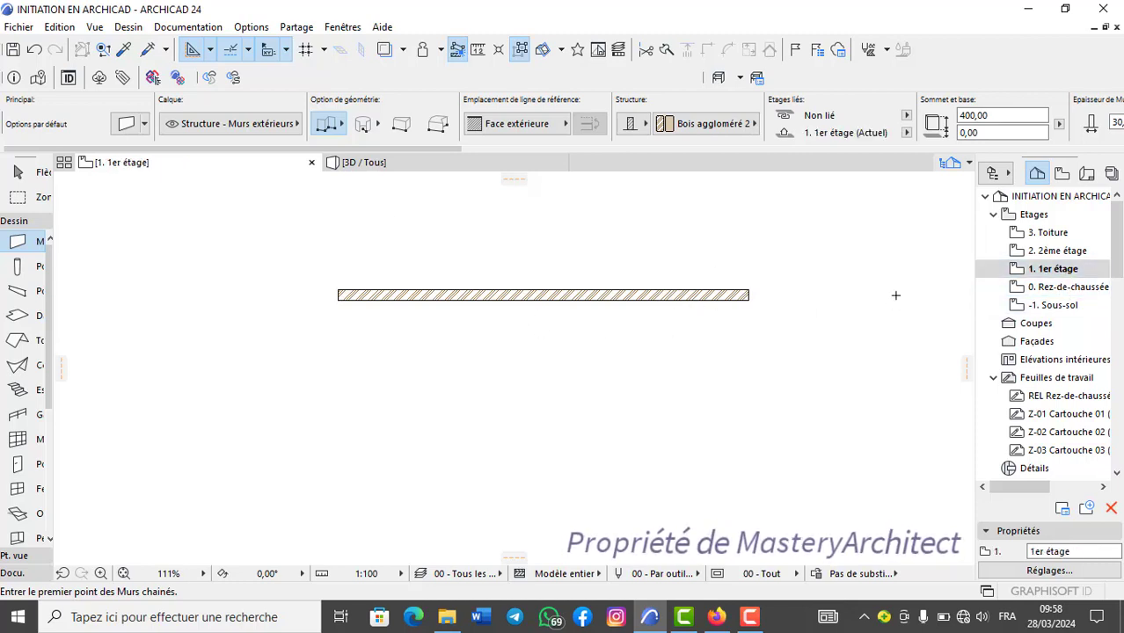
left_click(701, 295, "shift")
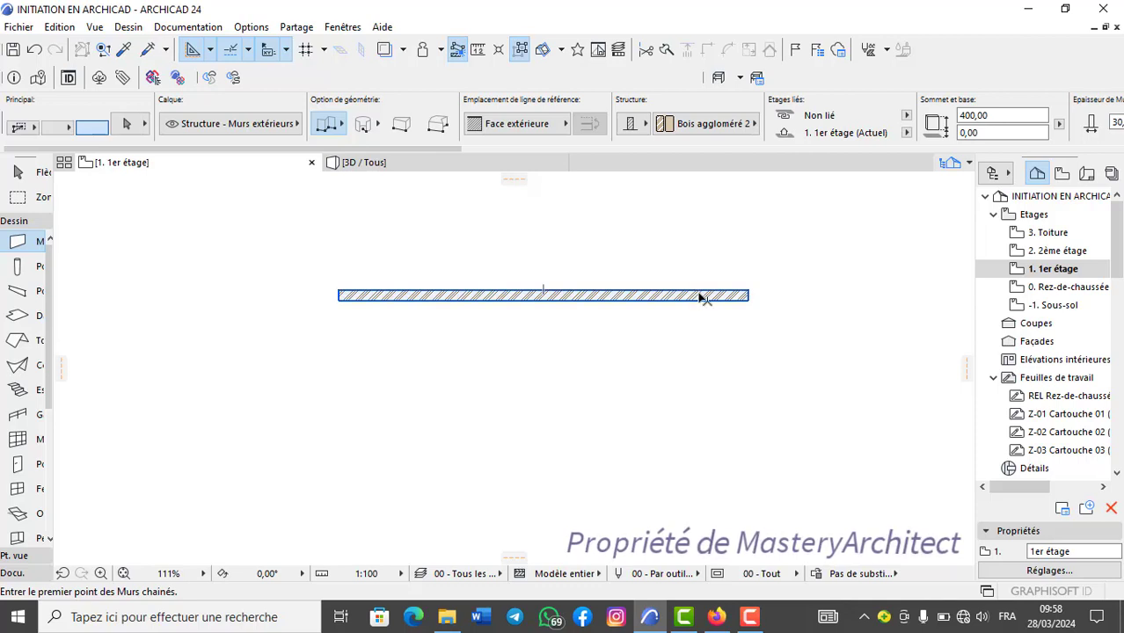
key("Delete")
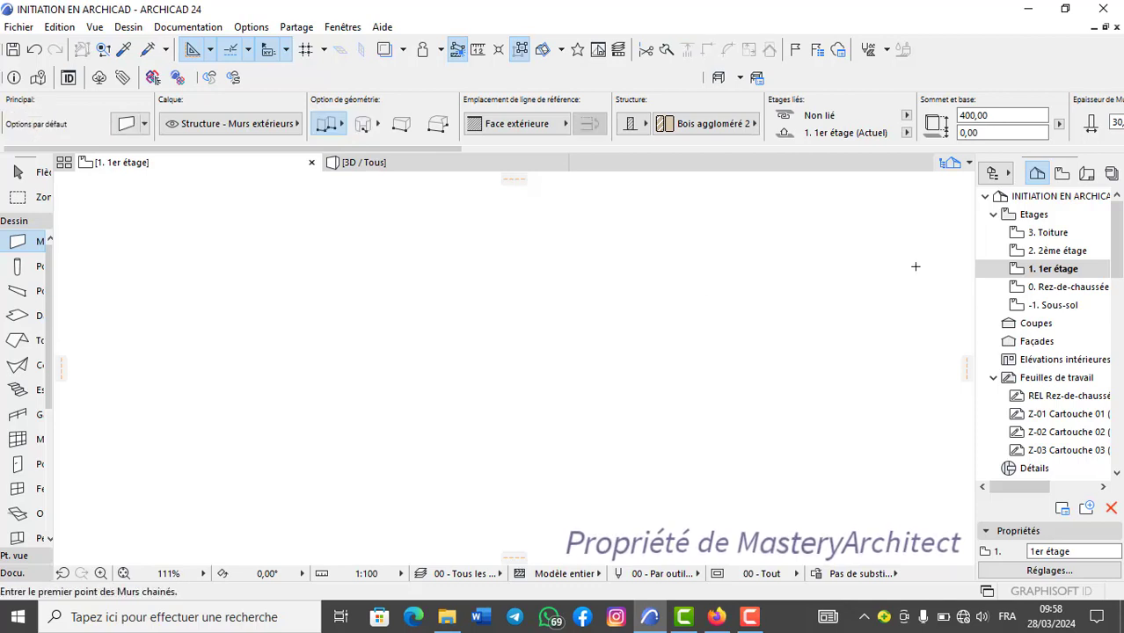
Remove the wall from the Rez-de-chaussée plan and paste it at its original position on 1er étage.
left_click(1052, 288)
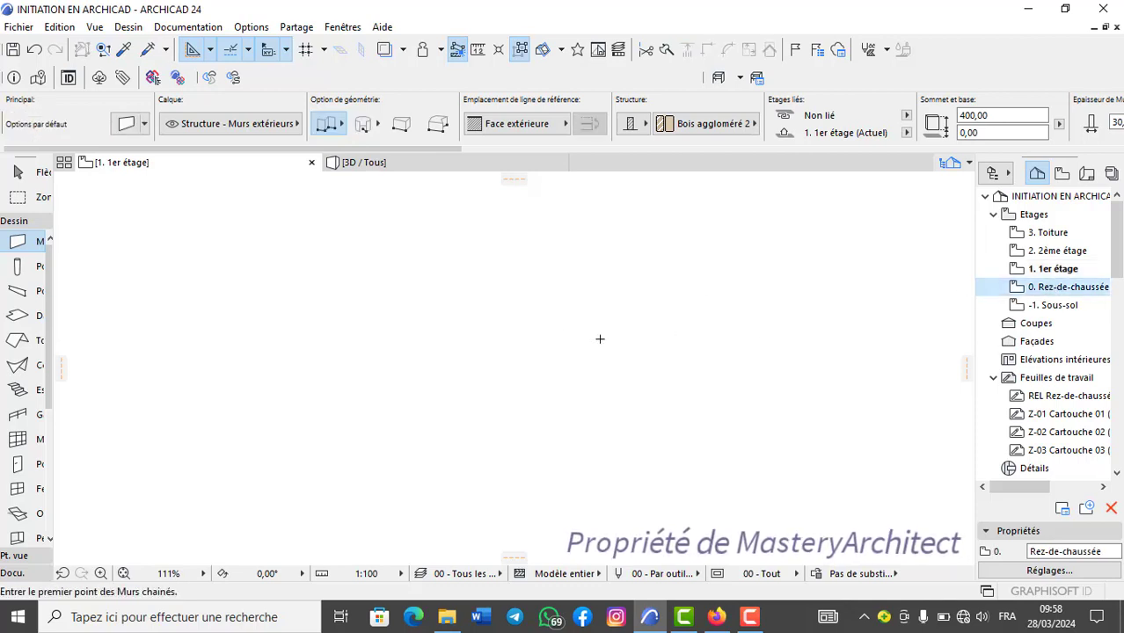
double_click(1073, 288)
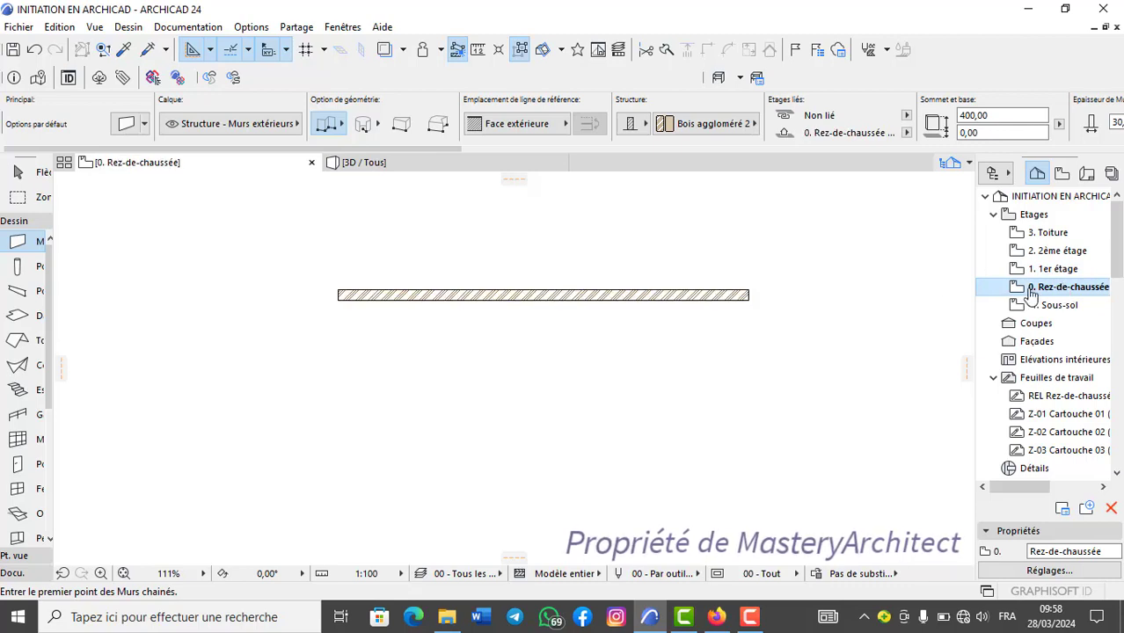
left_click(560, 301, "shift")
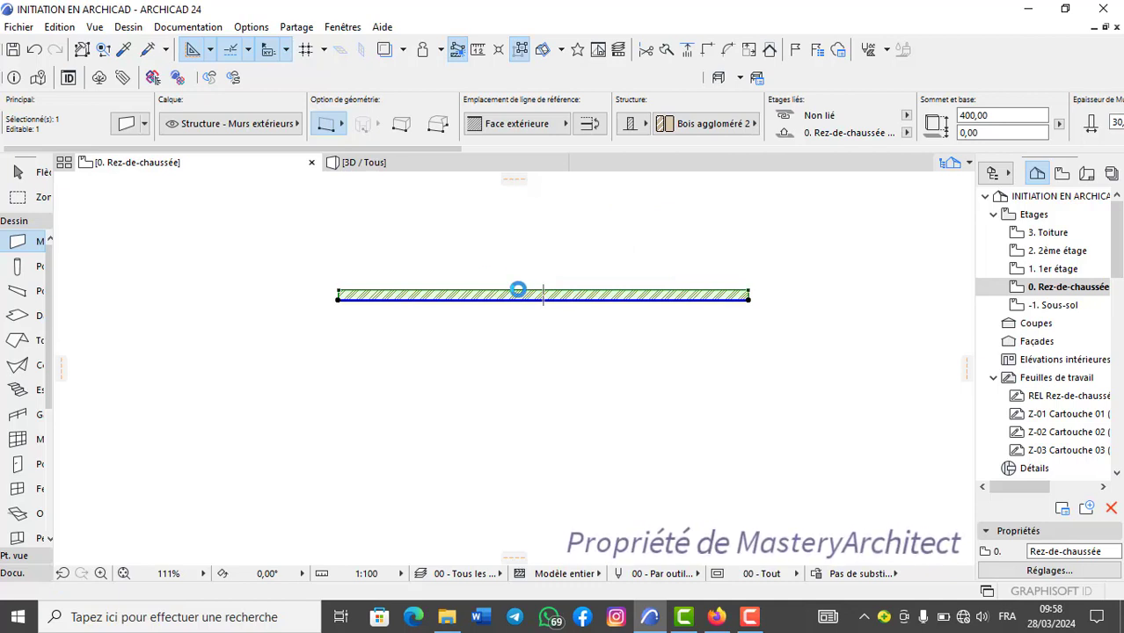
key("Delete")
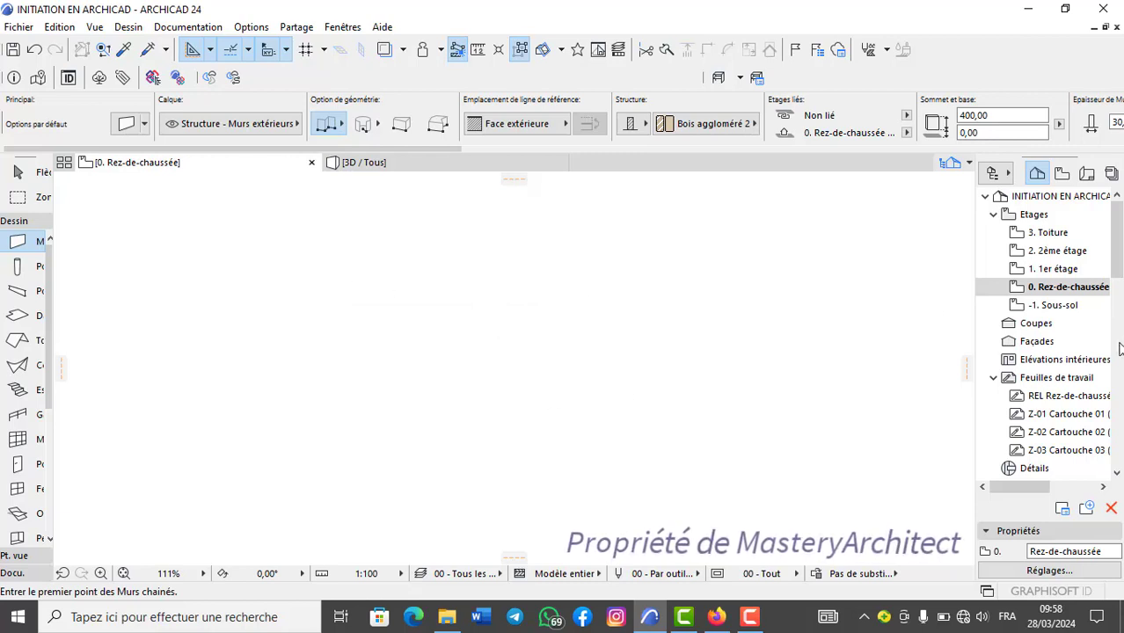
double_click(1052, 268)
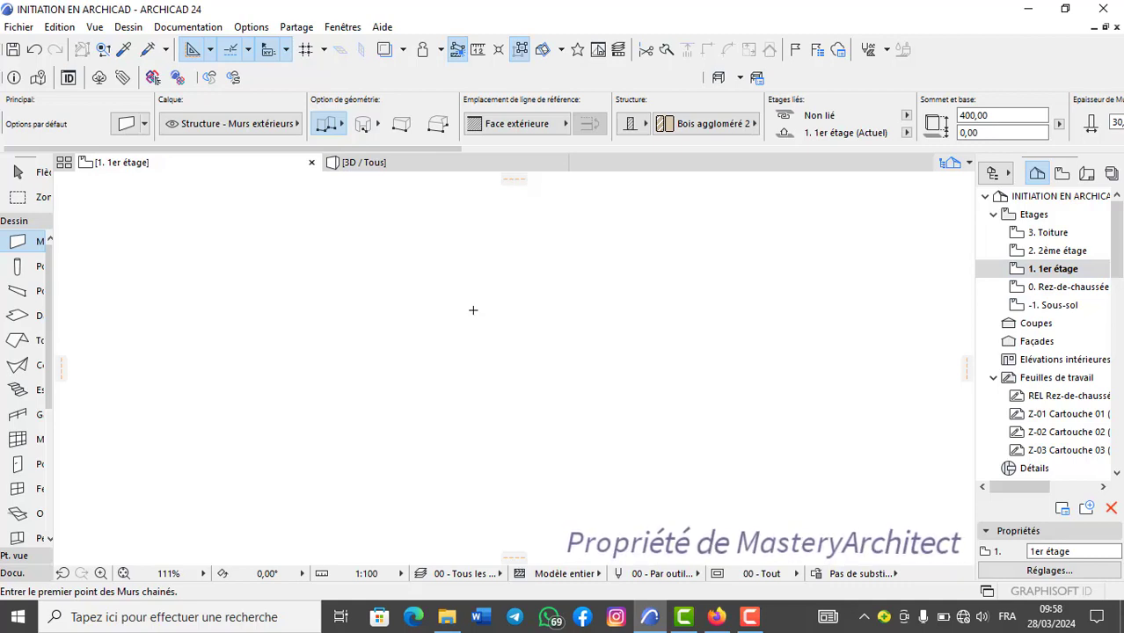
key("ctrl+v")
right_click(542, 297)
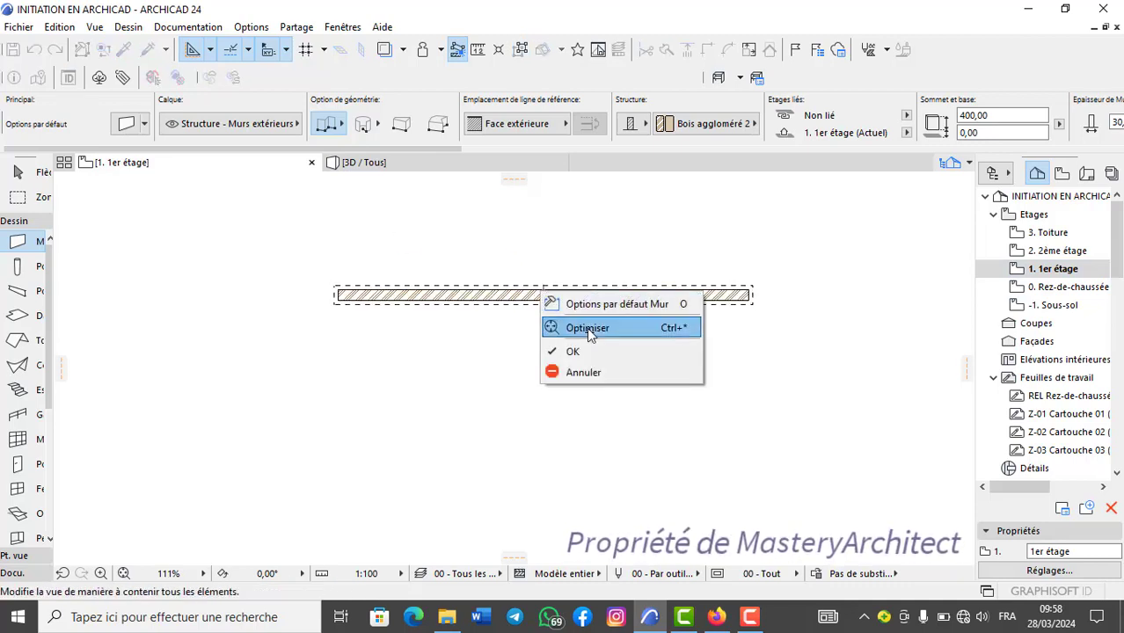
left_click(581, 352)
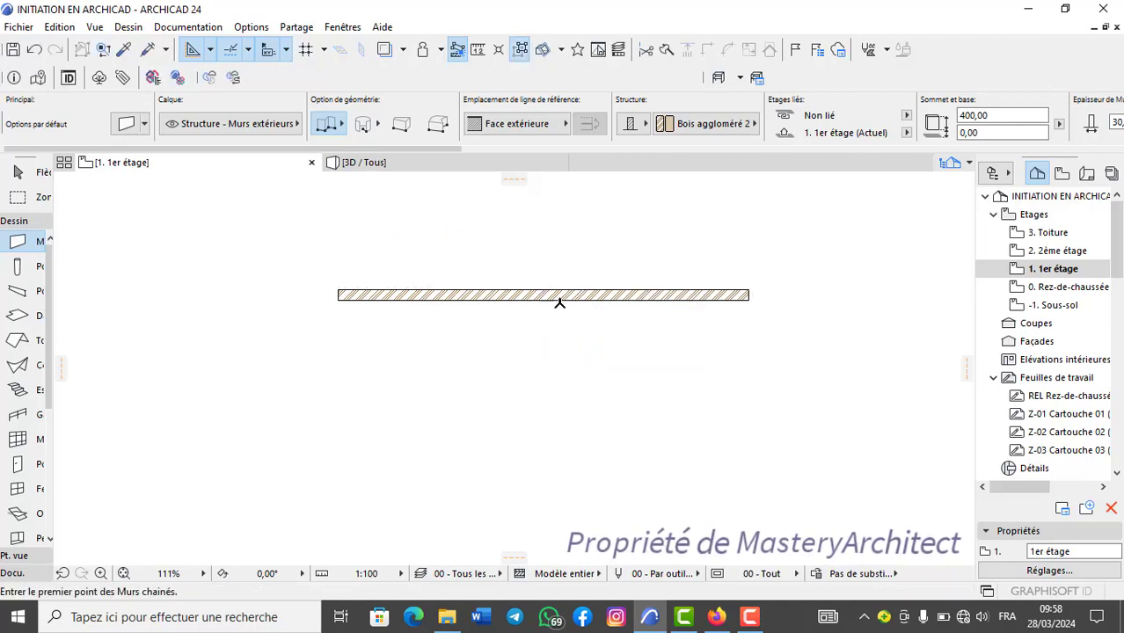
Check the Rez-de-chaussée plan against 1er étage, and delete the wall from 1er étage.
double_click(1060, 286)
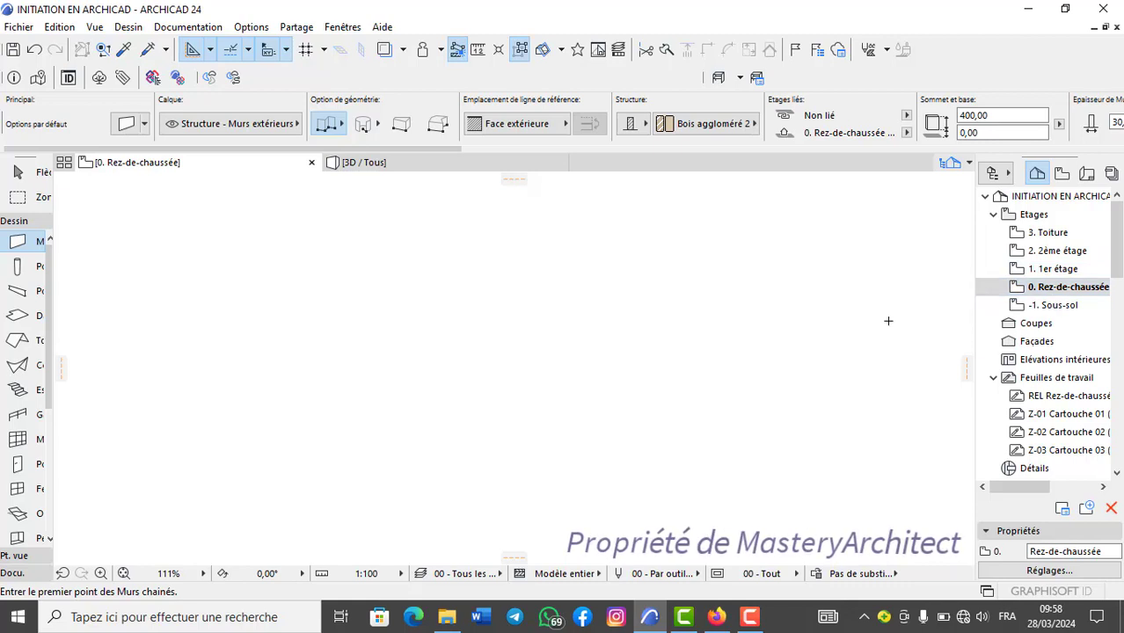
double_click(1069, 272)
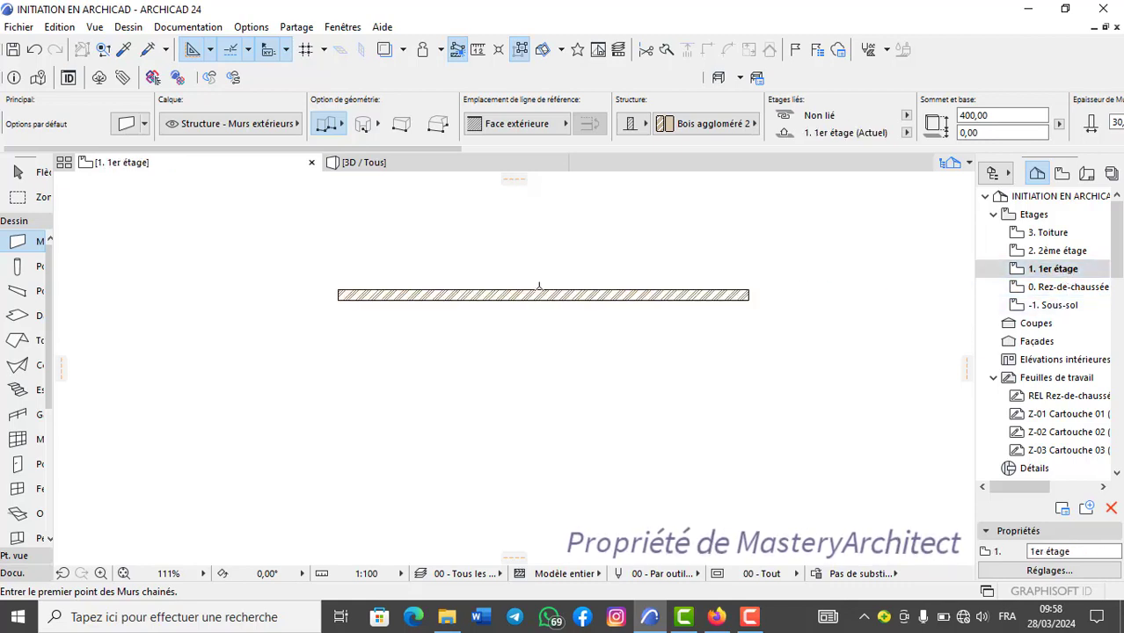
left_click(539, 294, "shift")
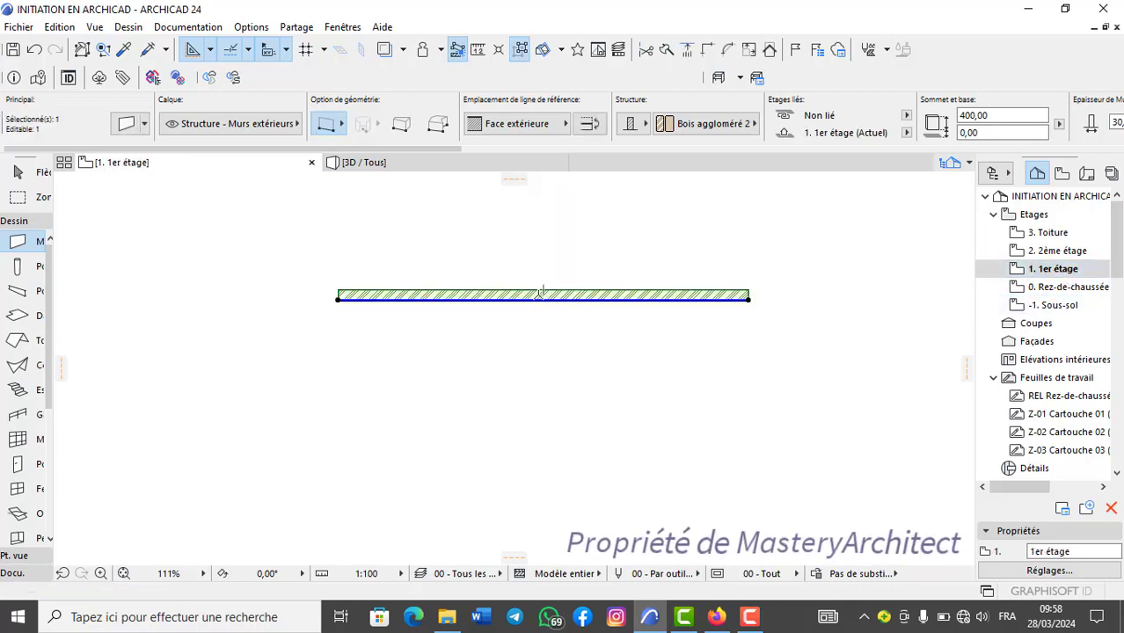
key("Delete")
Draw a new straight horizontal exterior wall at angle 0° on the Rez-de-chaussée plan.
double_click(1042, 287)
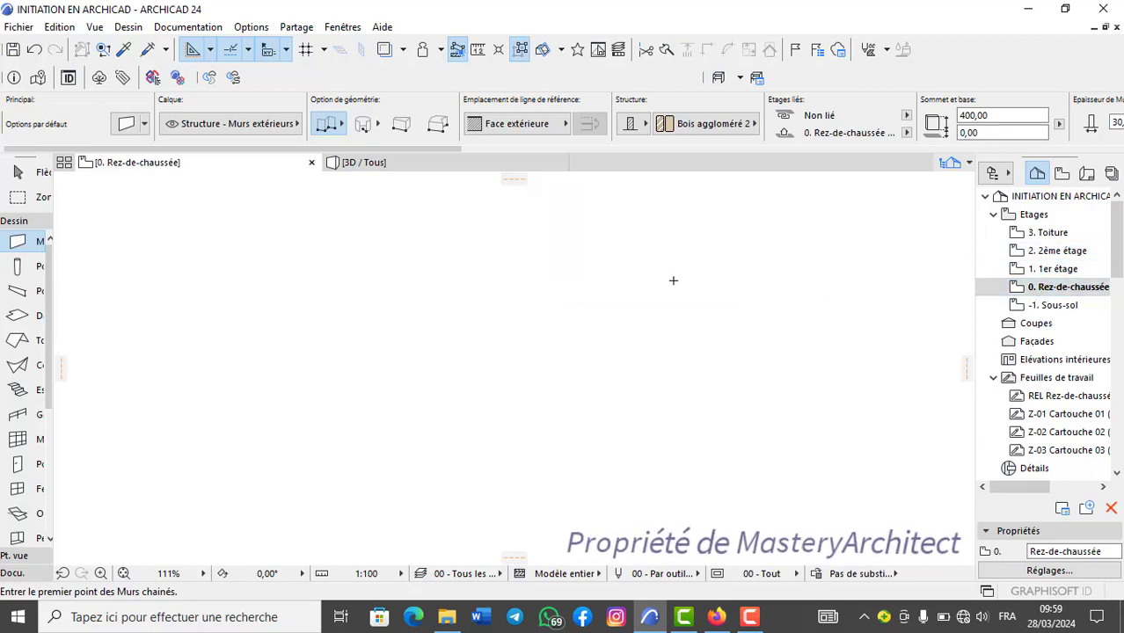
right_click(546, 299)
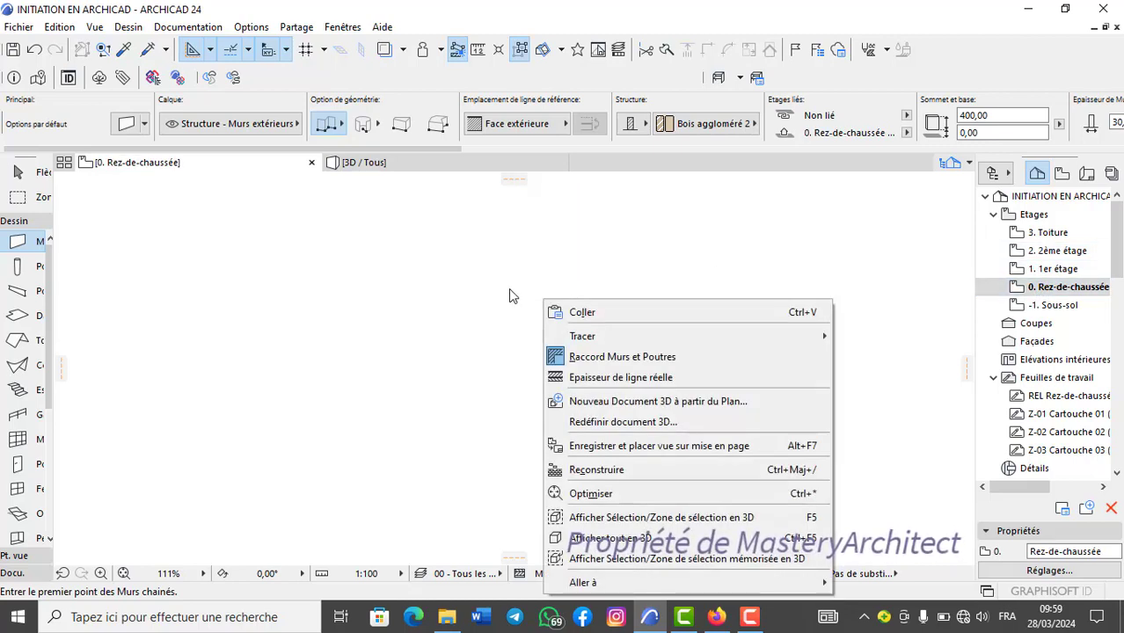
left_click(271, 247)
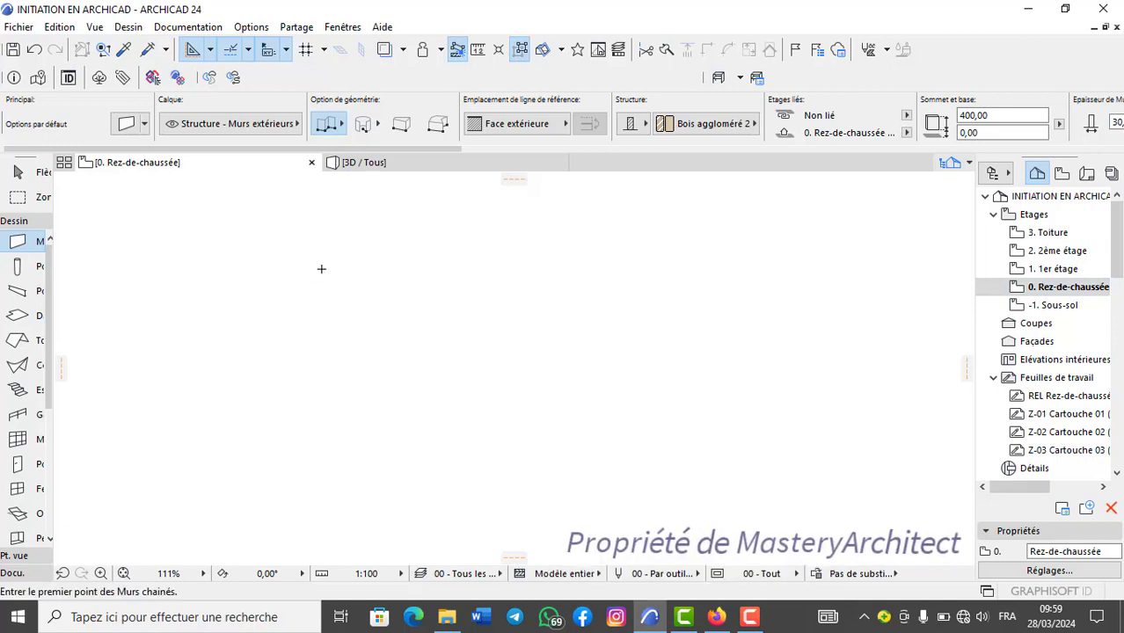
left_click(321, 269)
left_click(749, 266)
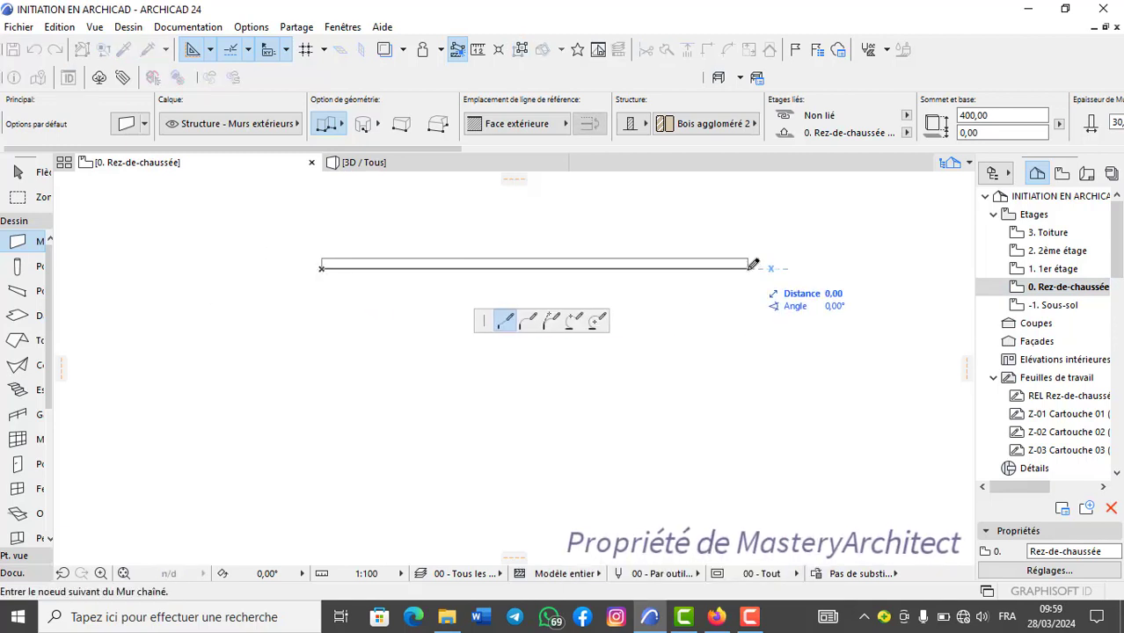
double_click(747, 265)
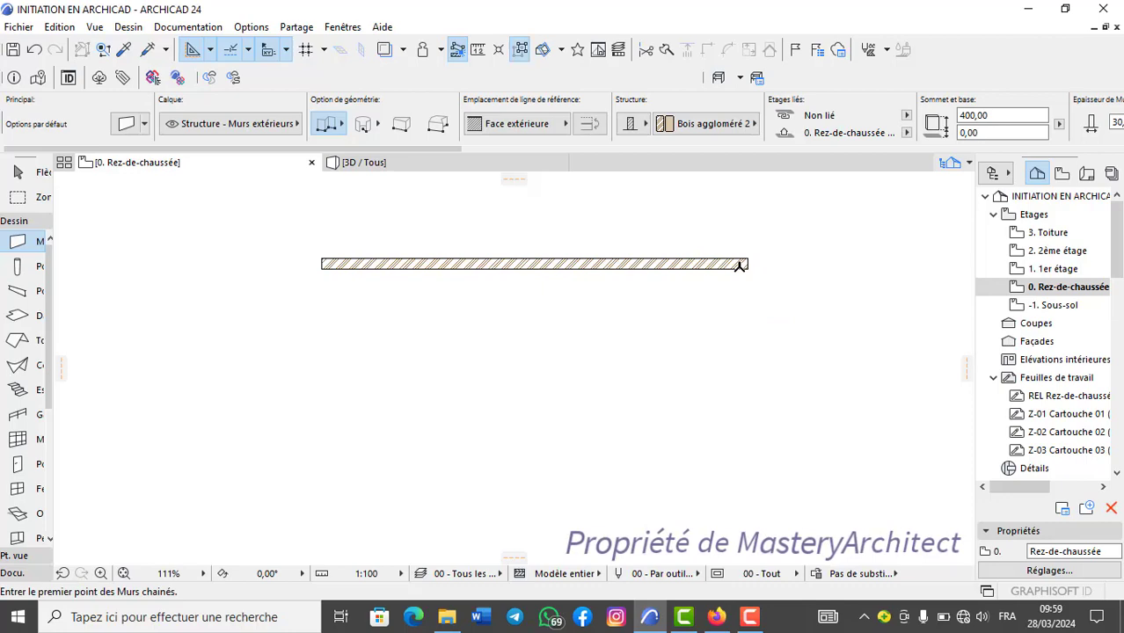
Shift the new wall slightly with Translation, and move it down and to the left using its right end as reference point.
left_click(632, 263)
right_click(631, 264)
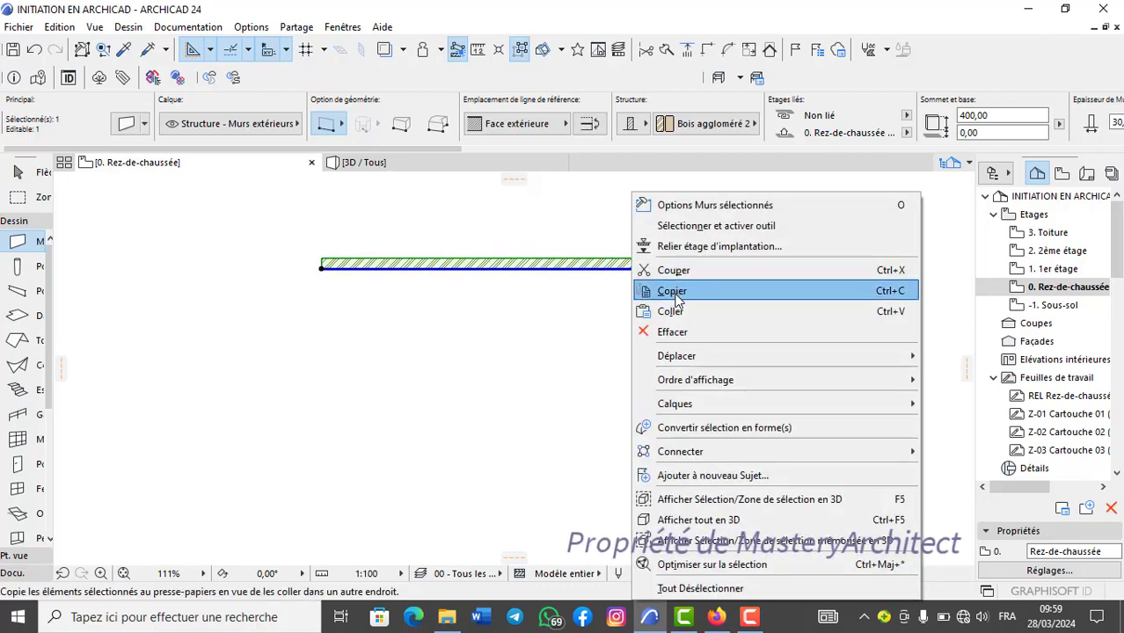
mouse_move(681, 358)
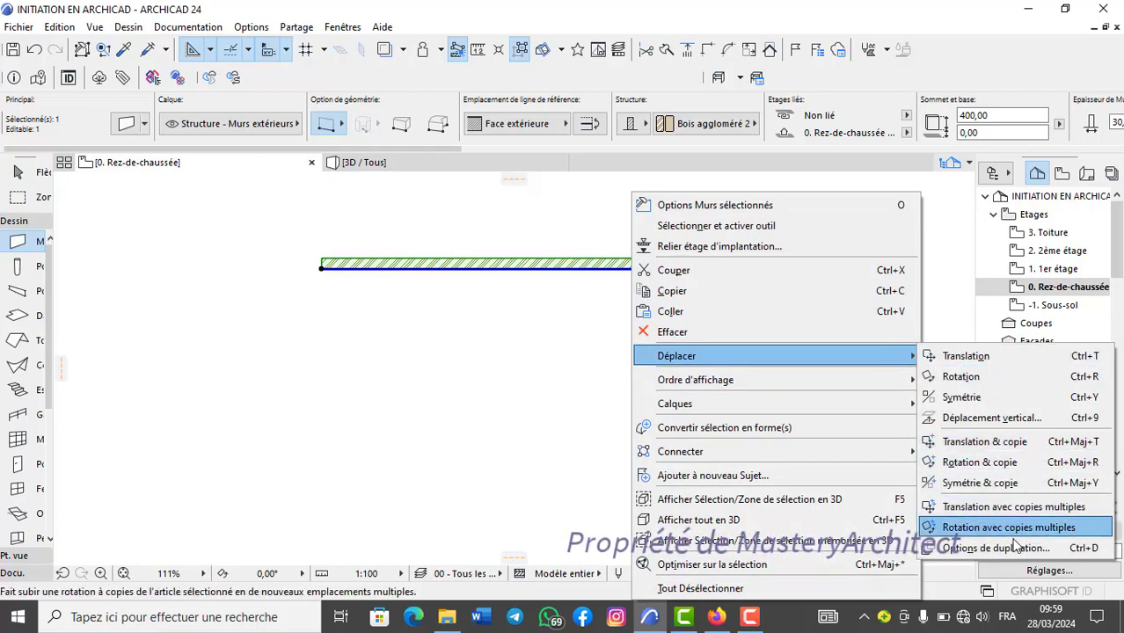
left_click(1028, 362)
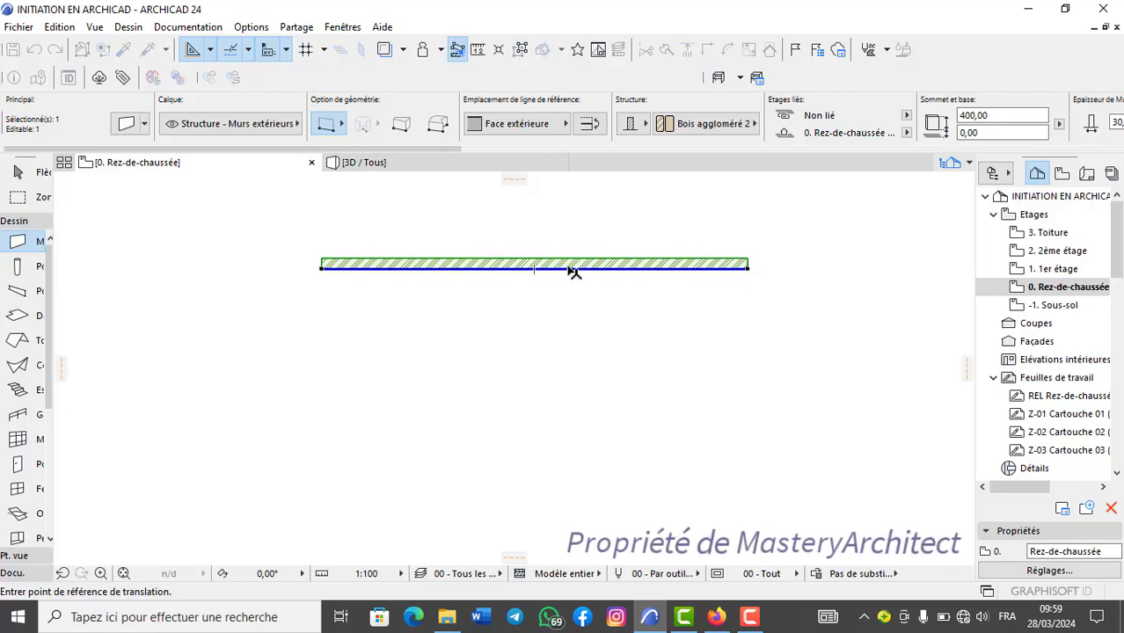
middle_click_drag(548, 263, 526, 260)
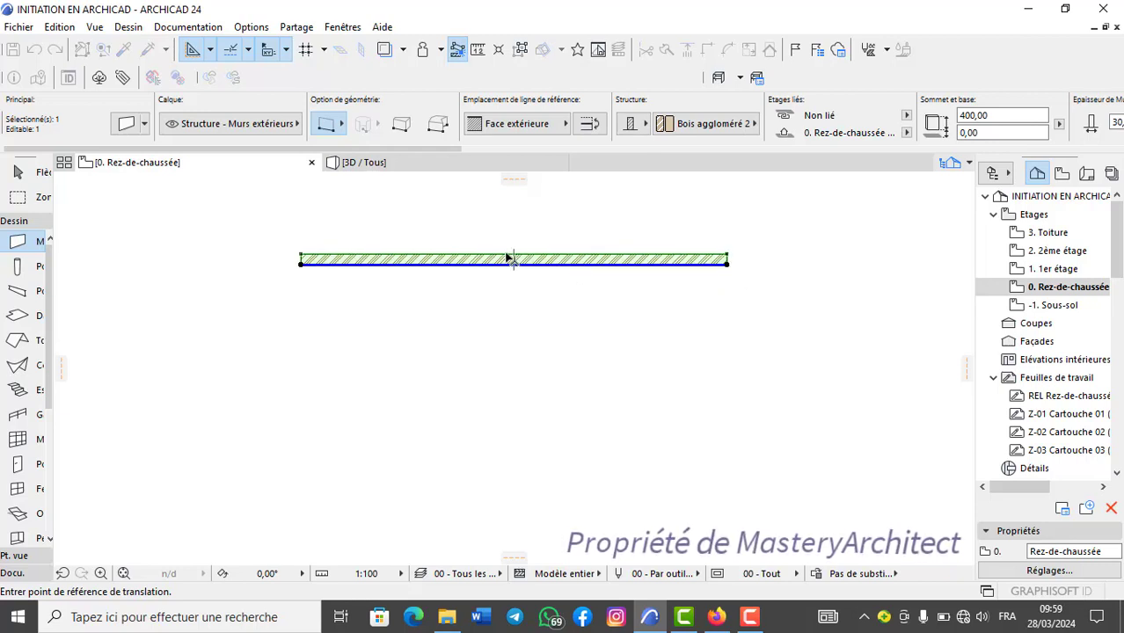
left_click(728, 264)
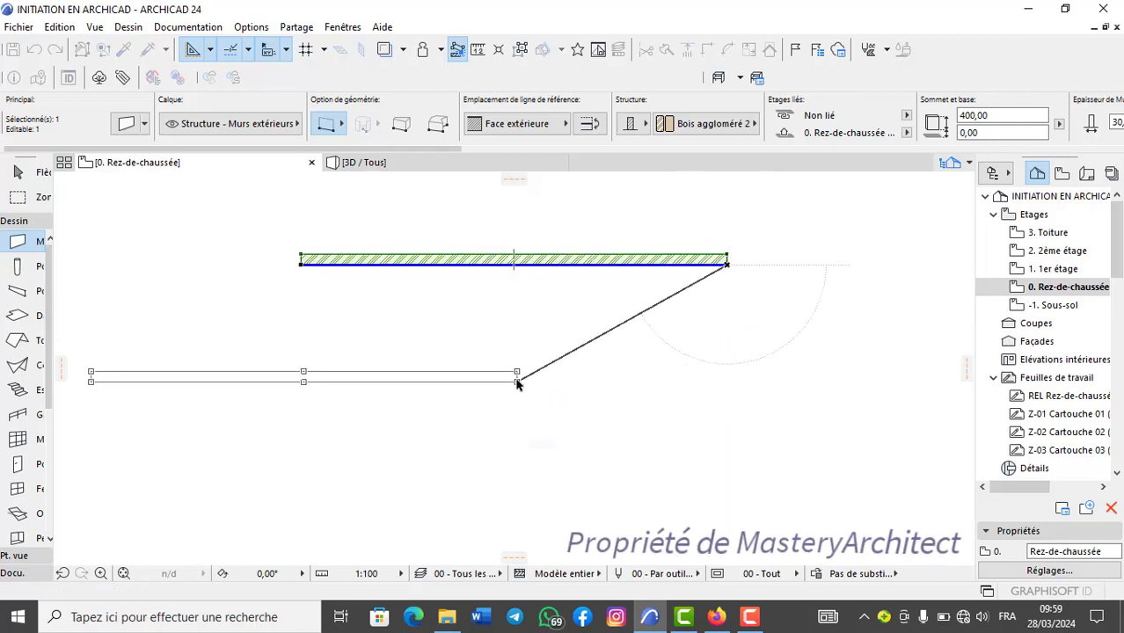
left_click(517, 382)
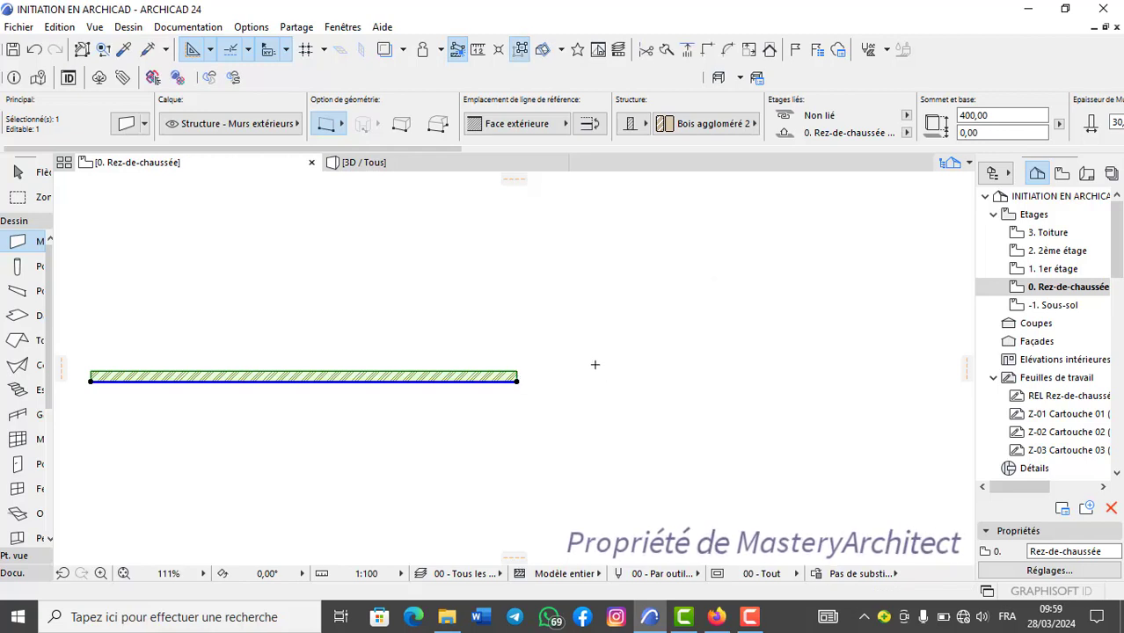
Repeat the Translation from the wall's right end to move the wall back up and to the right.
key("ctrl+d")
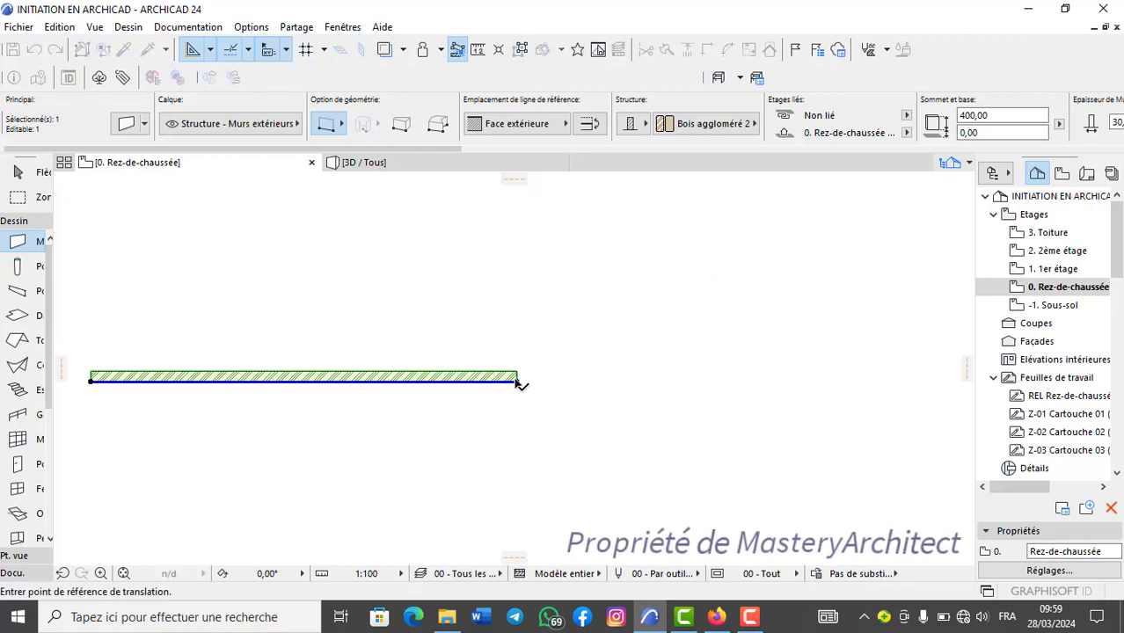
left_click(518, 382)
left_click(686, 264)
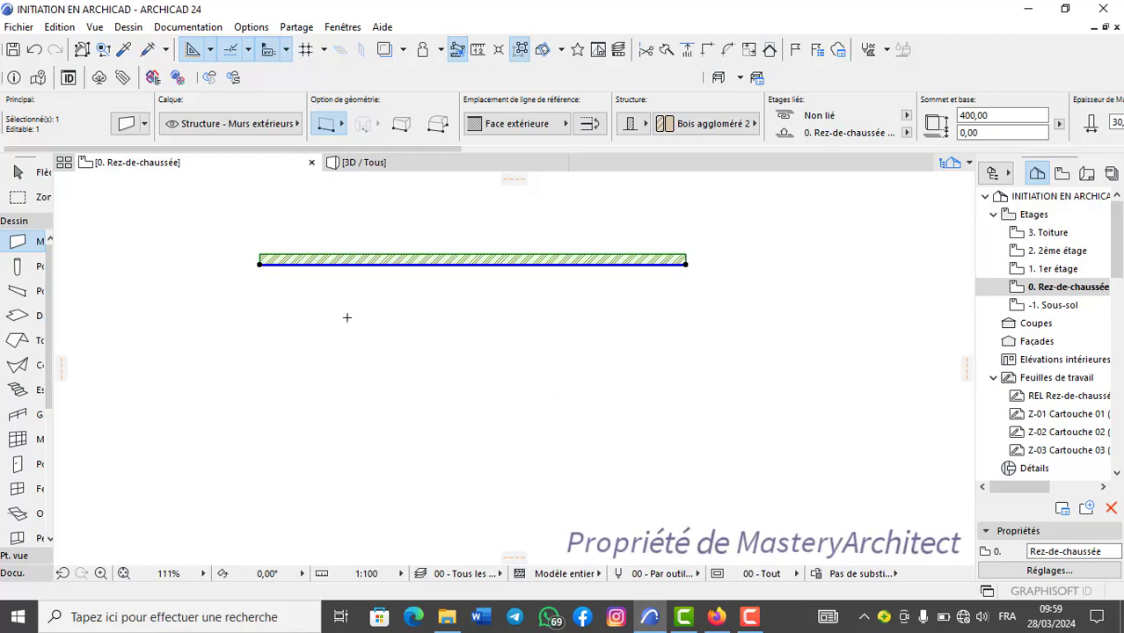
Look up the Translation & copie command among the move options for the selected wall, without running it.
scroll(459, 274, "down", 1)
right_click(536, 286)
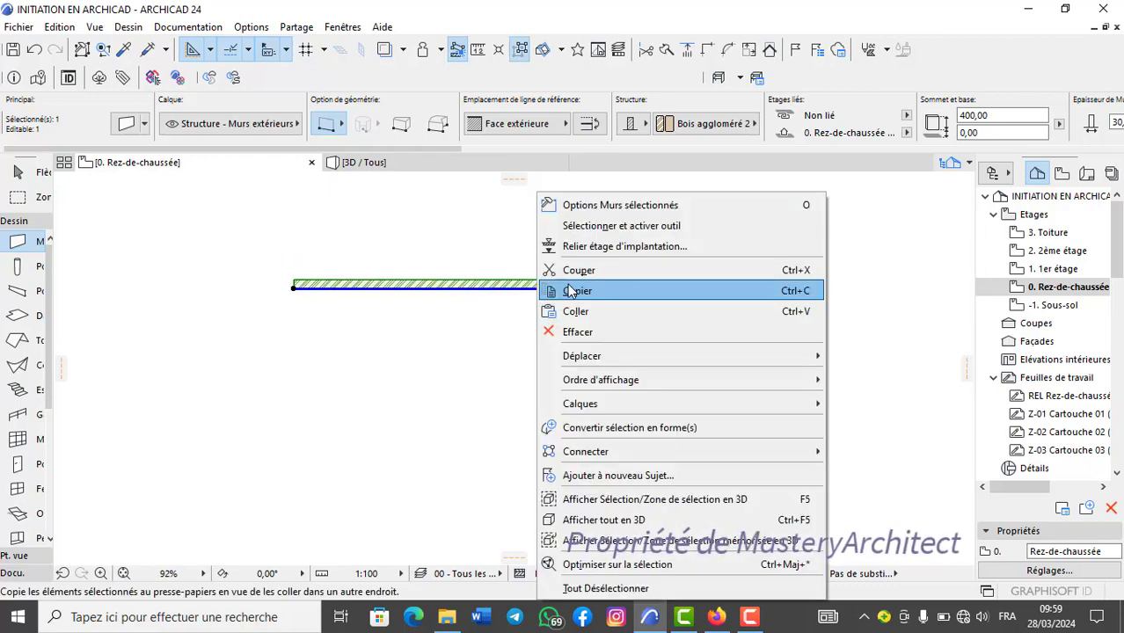
mouse_move(796, 356)
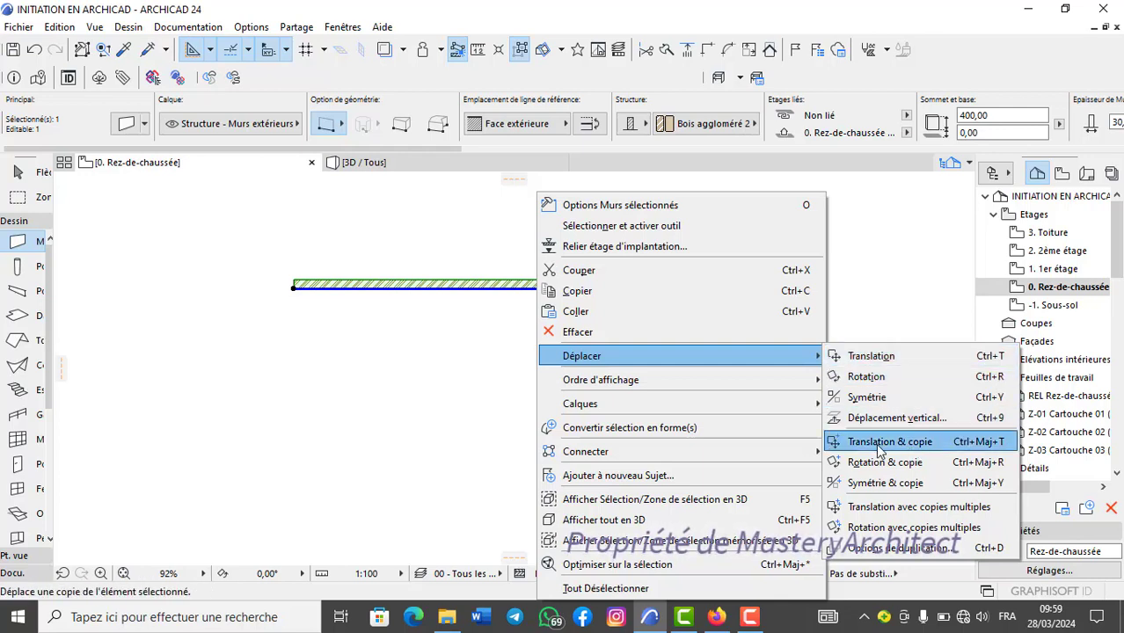
left_click(359, 392)
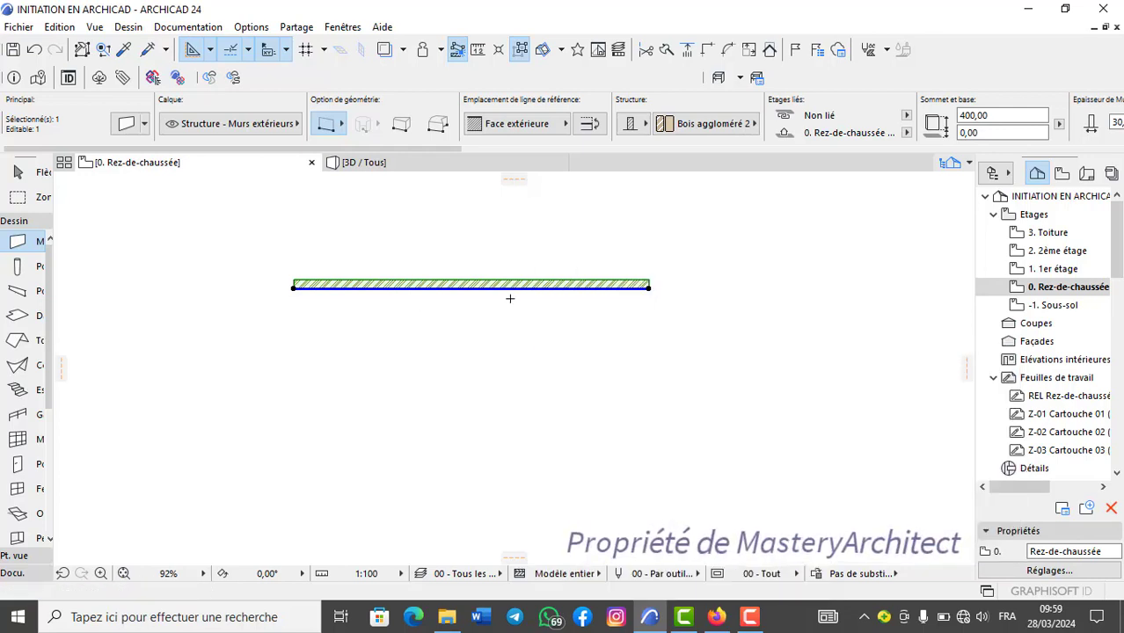
Duplicate the wall below the original with Translation & copie, using its right end as reference point, and delete the copy.
scroll(510, 300, "up", 2)
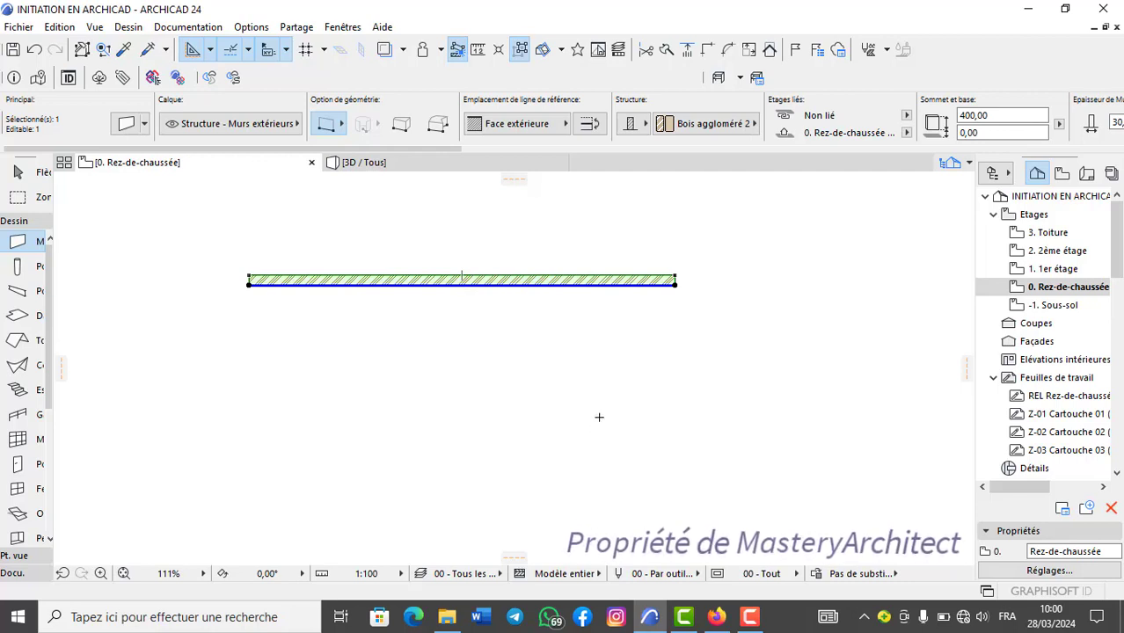
key("ctrl+shift+d")
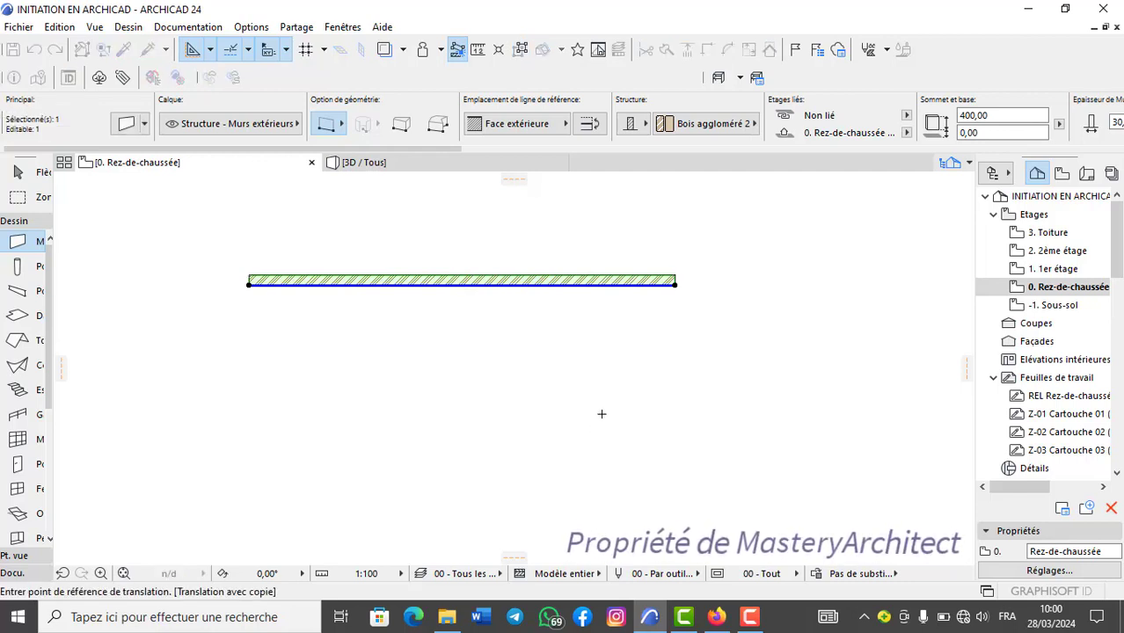
scroll(601, 413, "up", 2)
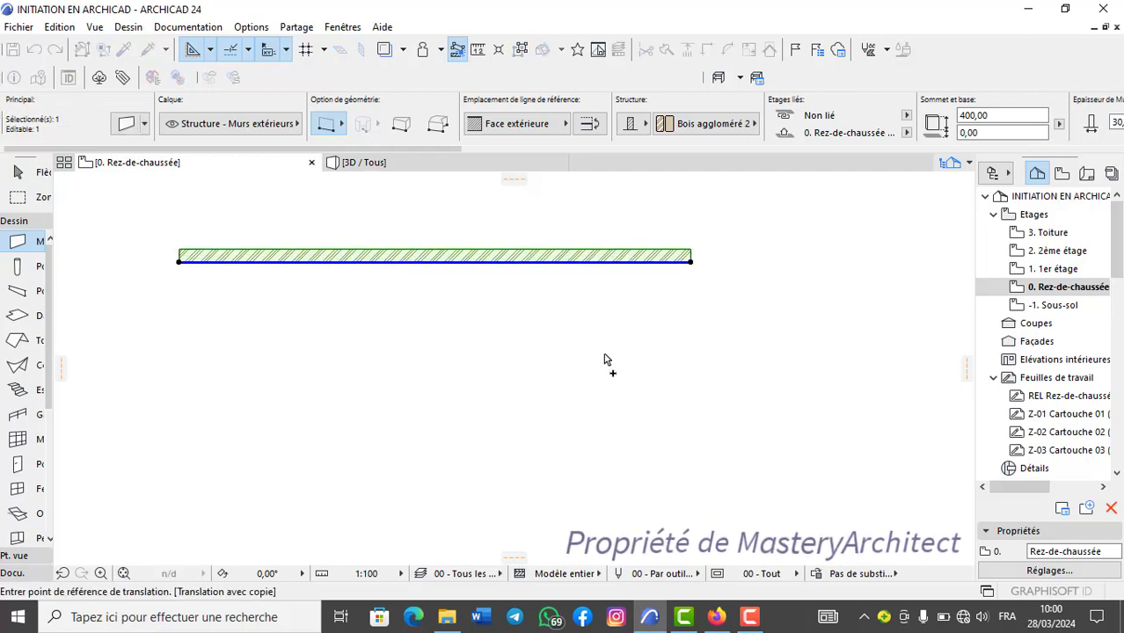
left_click(692, 261)
left_click(708, 420)
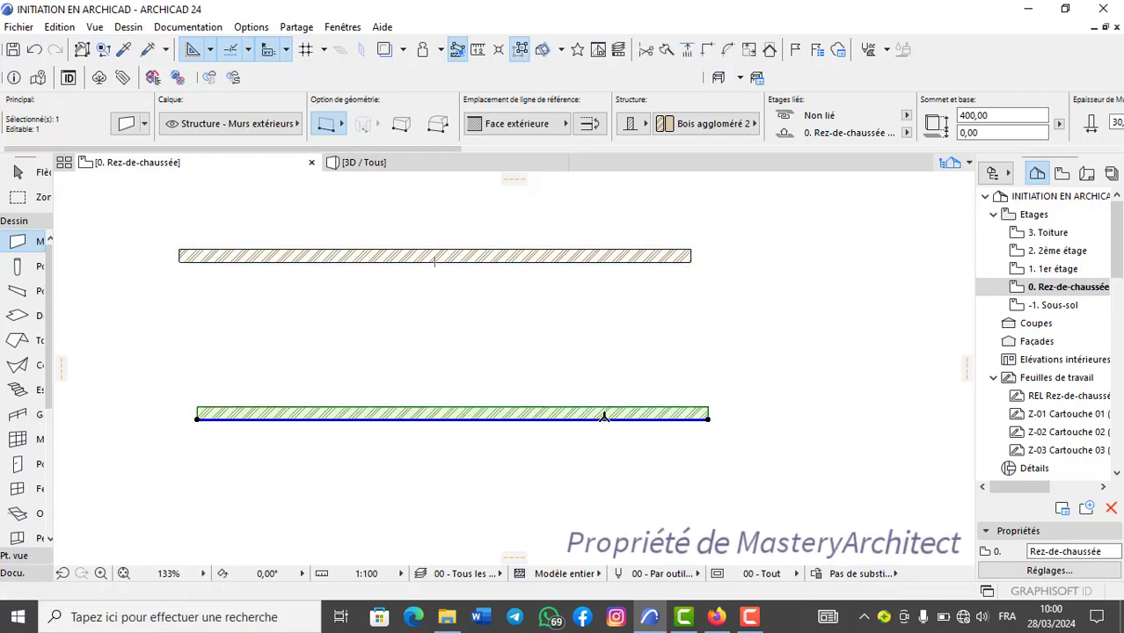
key("Delete")
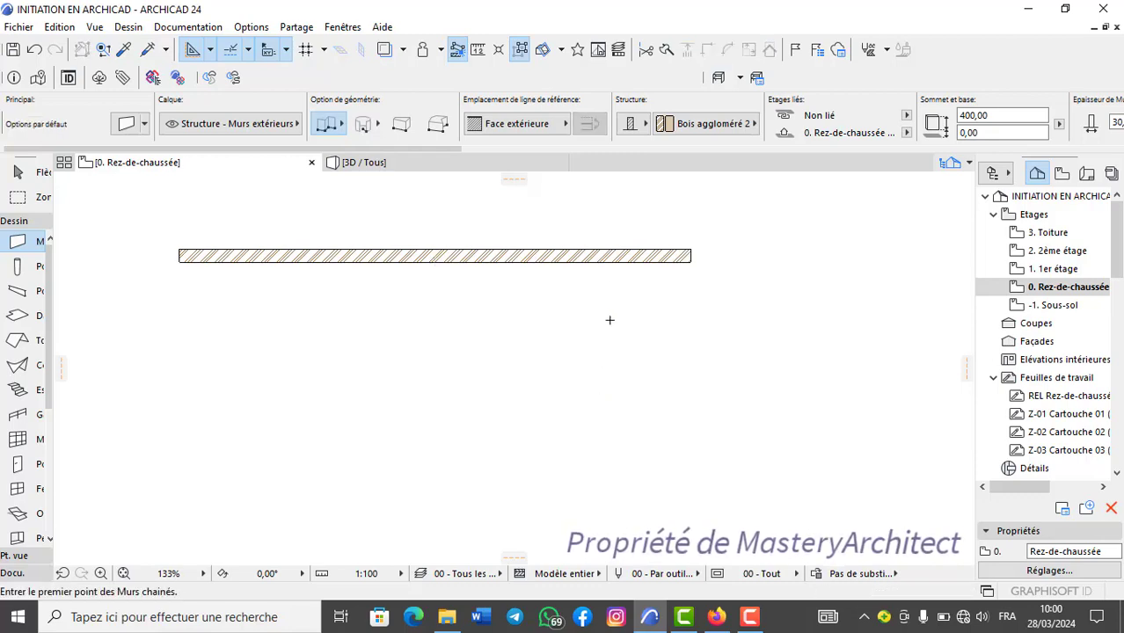
Look up the Rotation command among the move options for the remaining wall, without running it.
right_click(616, 261)
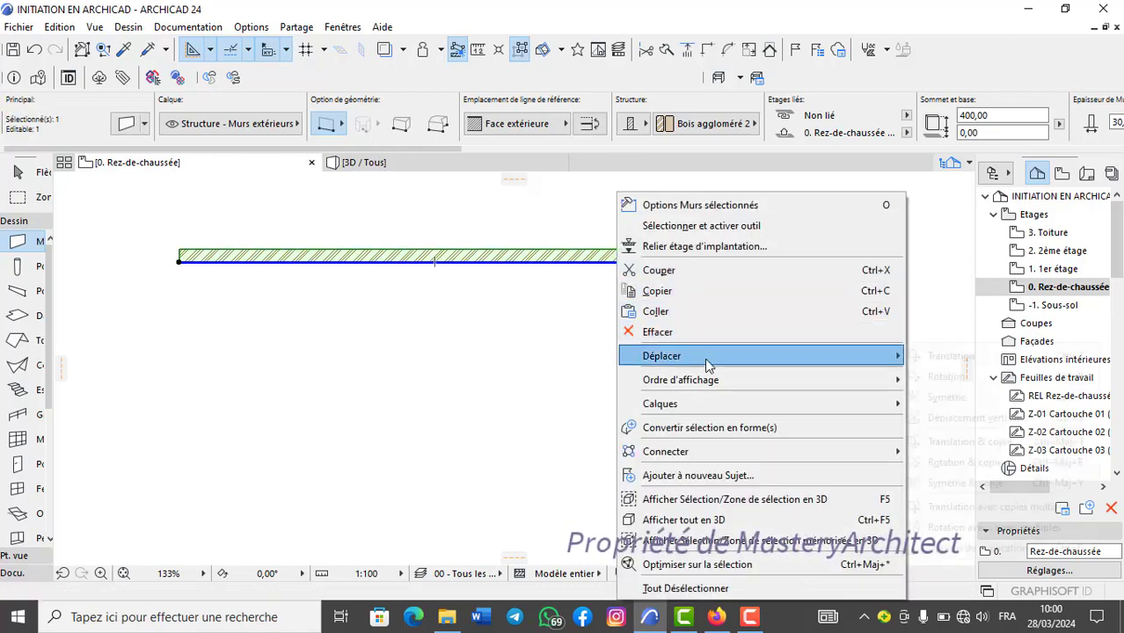
mouse_move(848, 357)
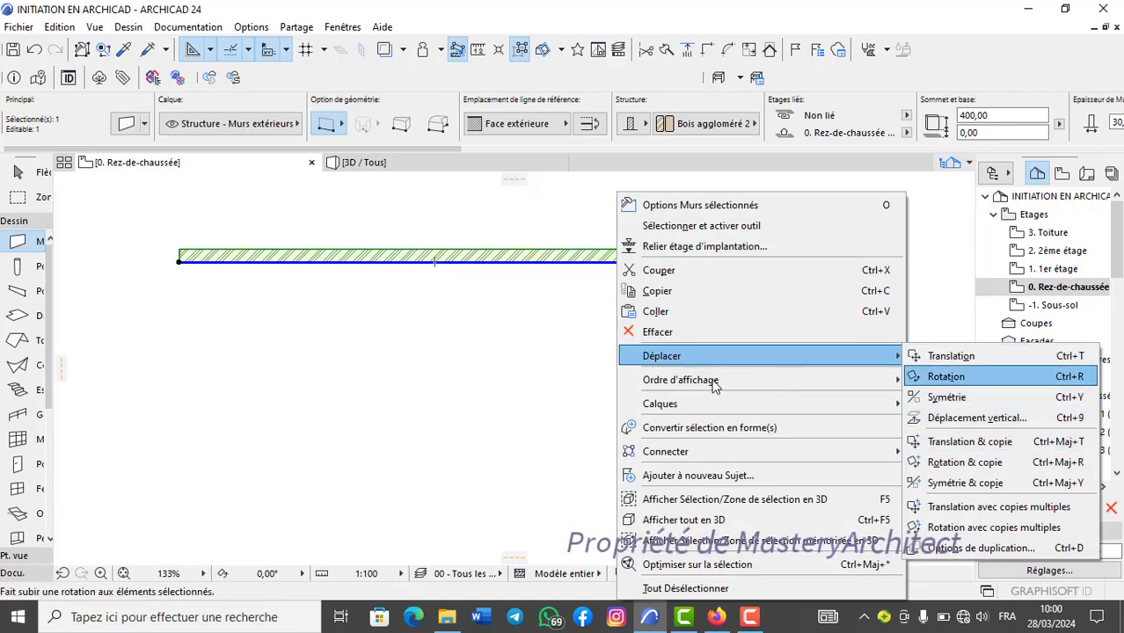
left_click(523, 390)
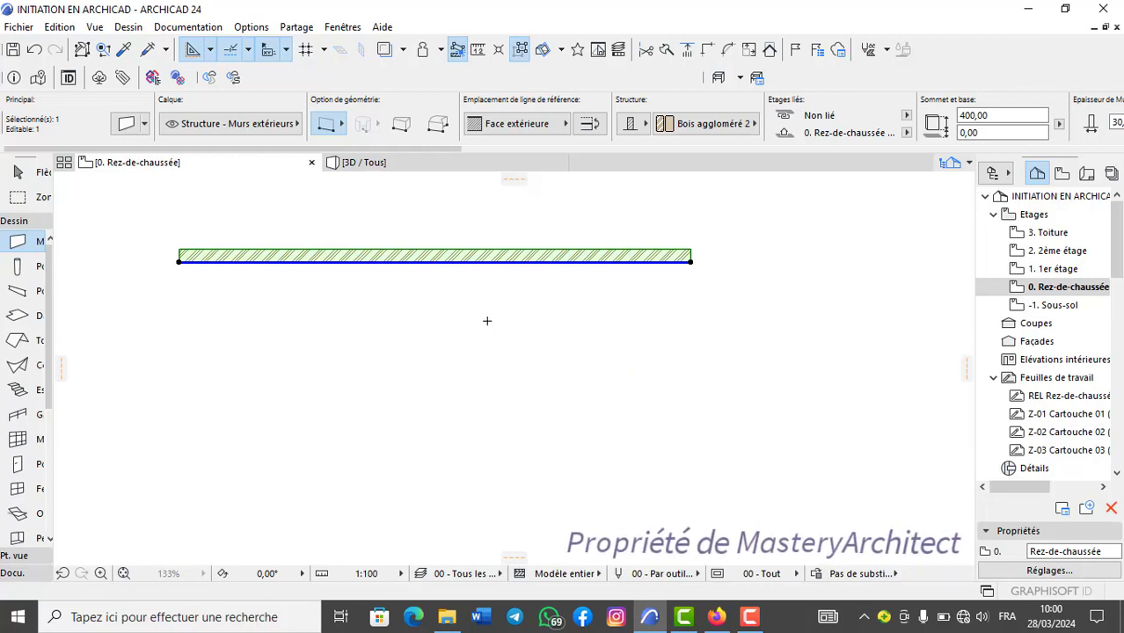
Rotate the selected wall about 90° around its right end with Rotation, so that it runs vertically downward.
key("ctrl+e")
scroll(575, 283, "down", 2)
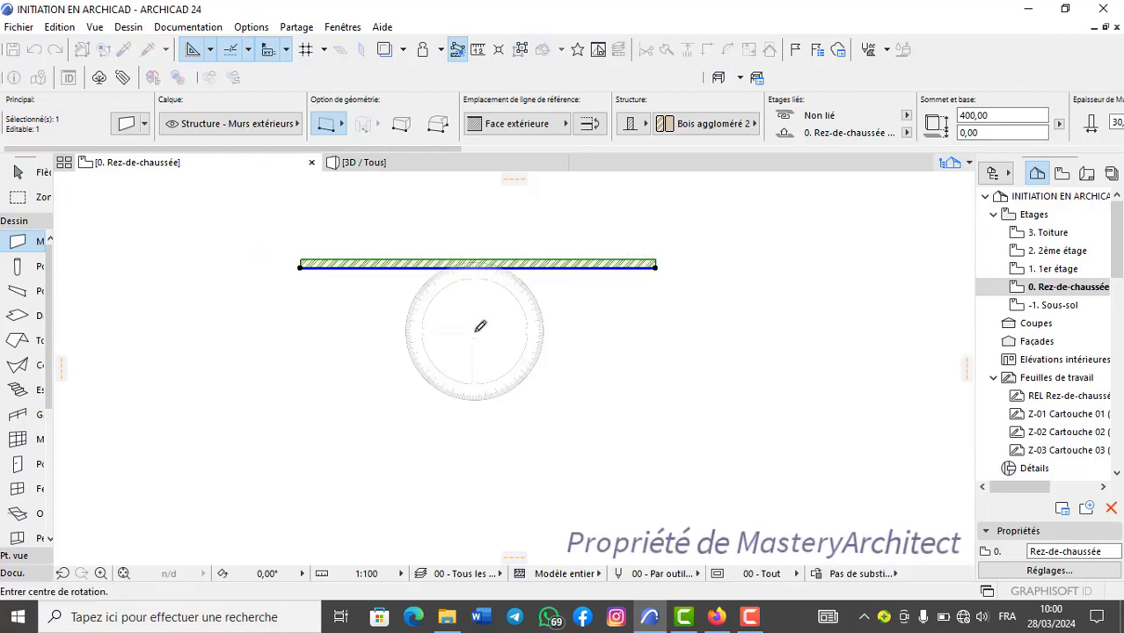
scroll(654, 264, "up", 1)
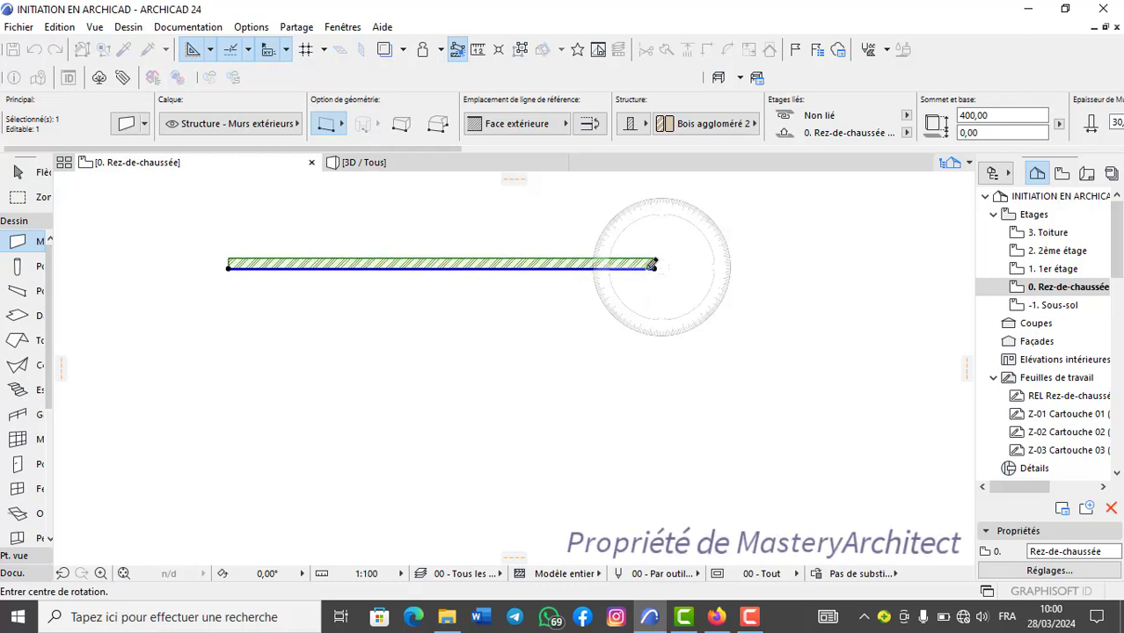
left_click(656, 267)
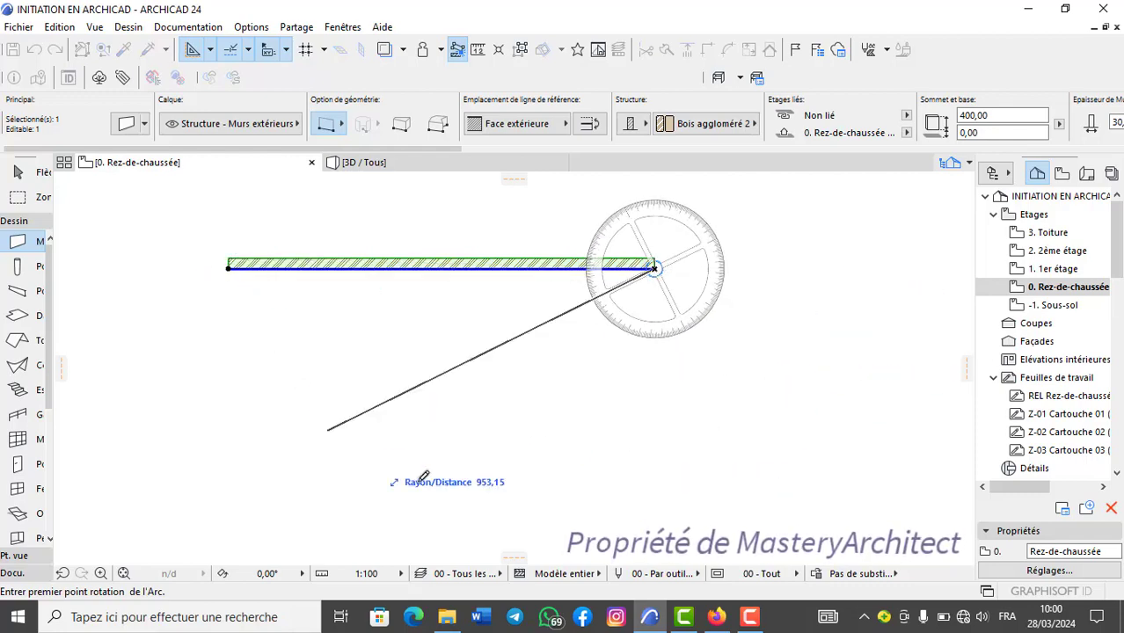
left_click(655, 431)
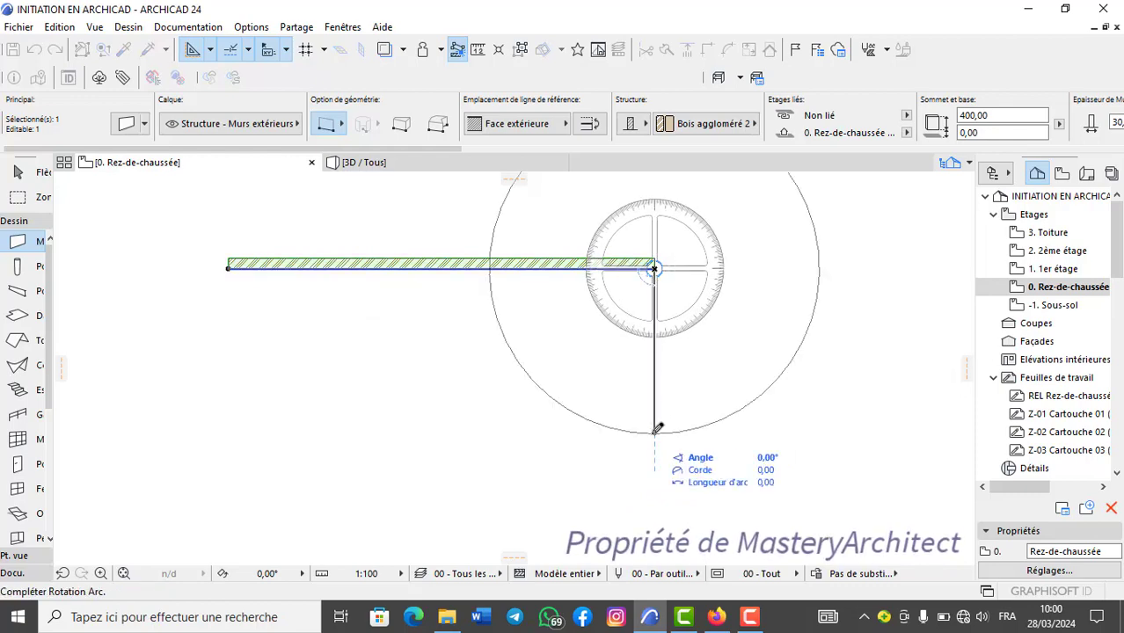
left_click(832, 264)
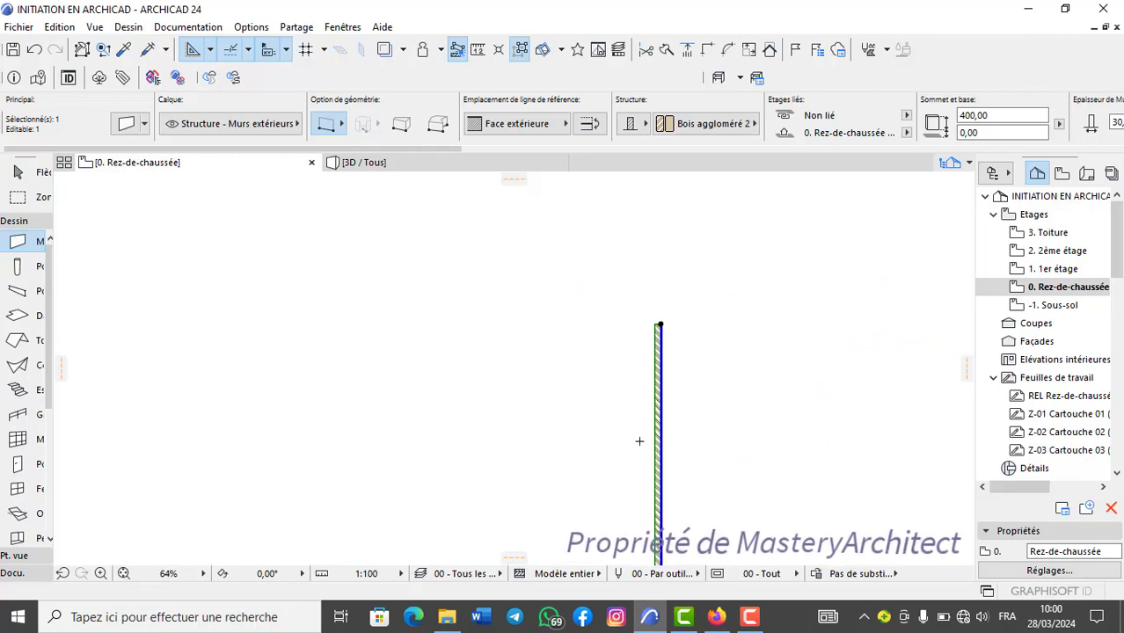
Undo the wall's rotation.
scroll(553, 322, "up", 2)
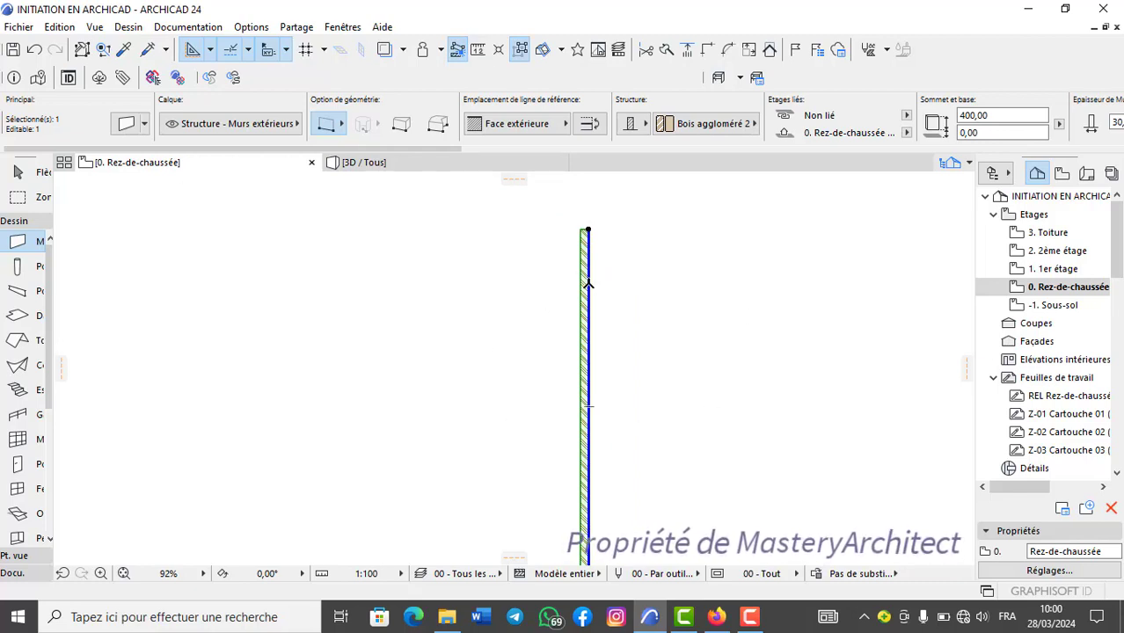
scroll(596, 268, "down", 1)
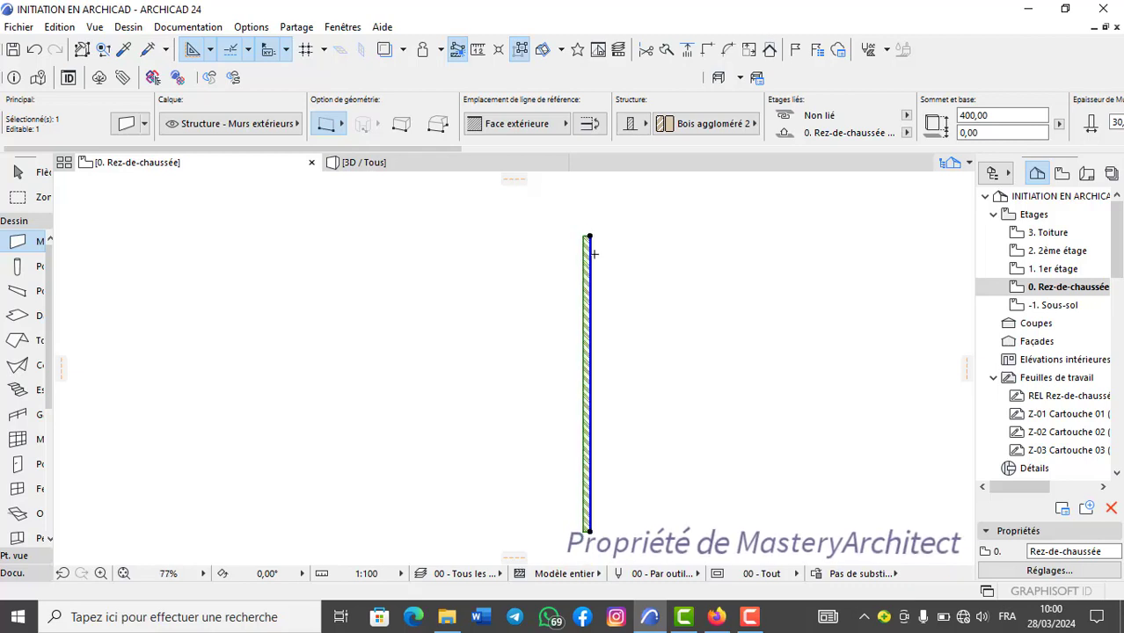
left_click(36, 49)
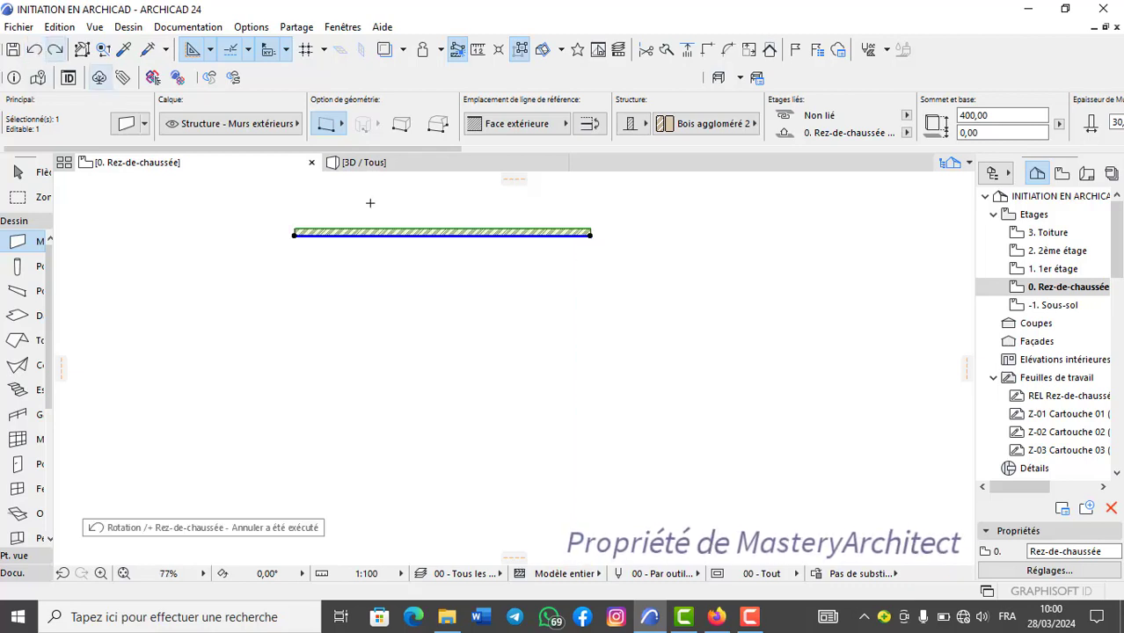
Make a copy of the wall rotated about 90° around its right end with Rotation & copie, forming a corner, and deselect it.
scroll(554, 257, "up", 2)
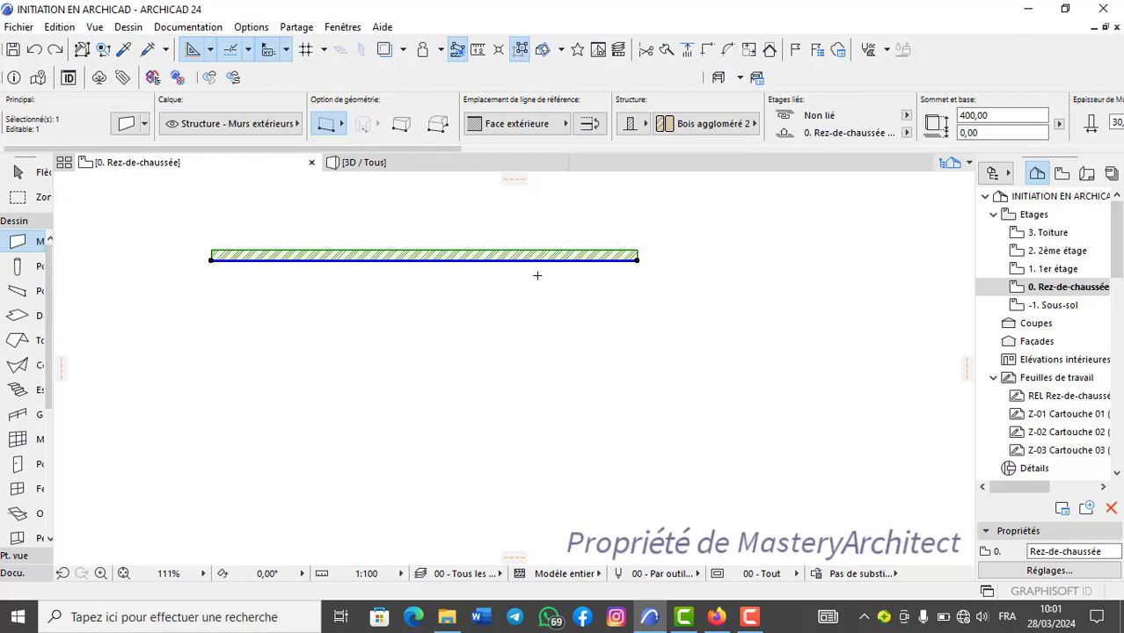
key("ctrl+alt+e")
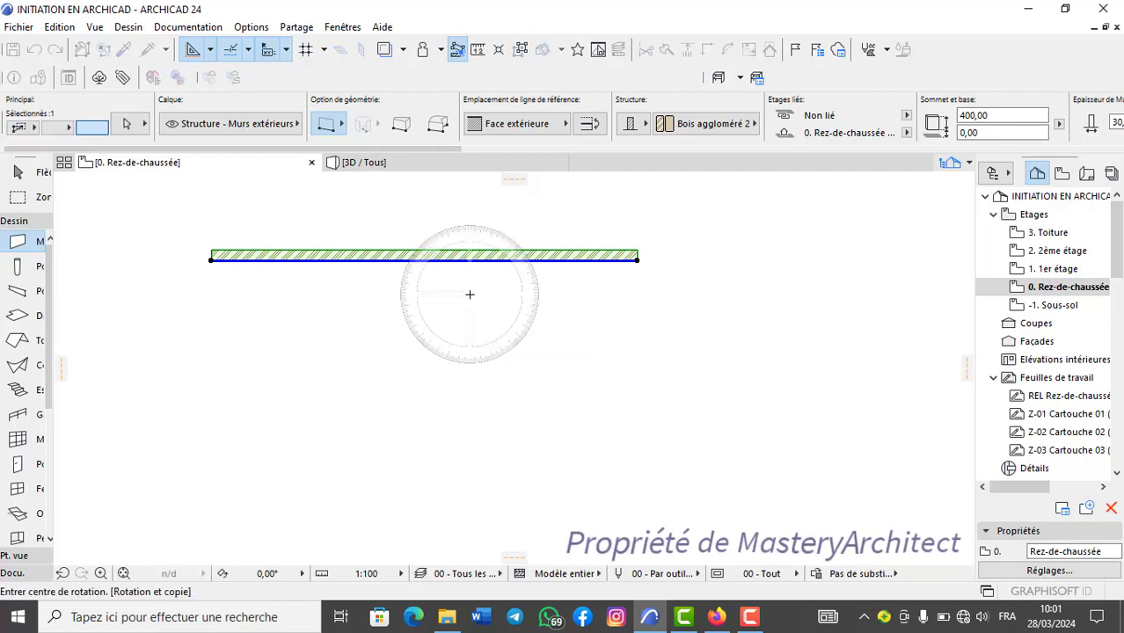
left_click(639, 259)
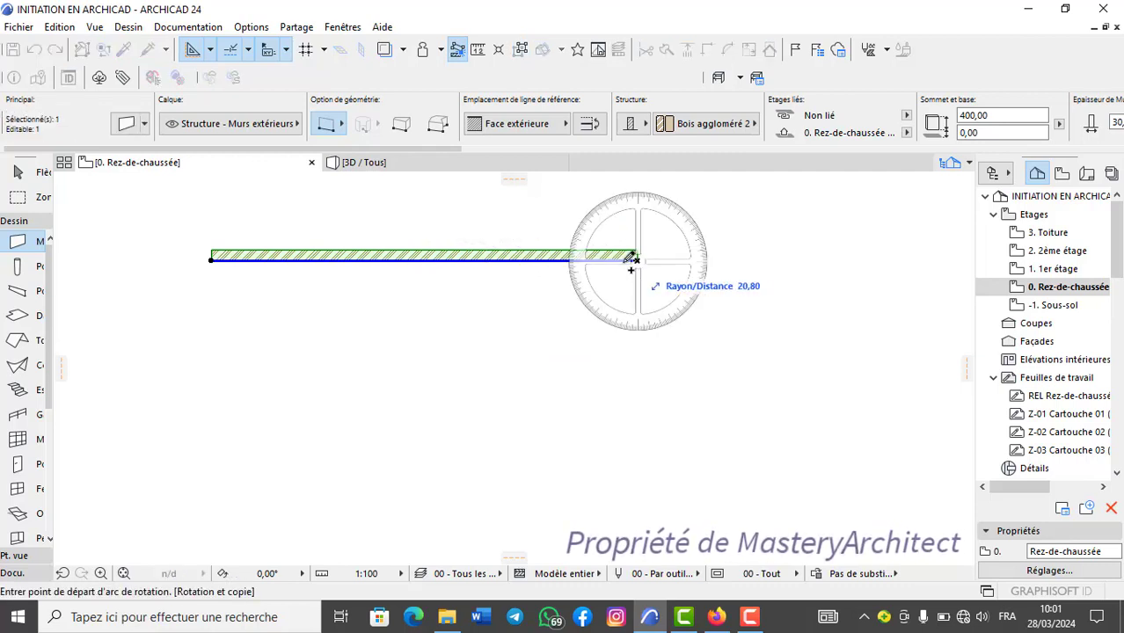
left_click(637, 472)
left_click(862, 255)
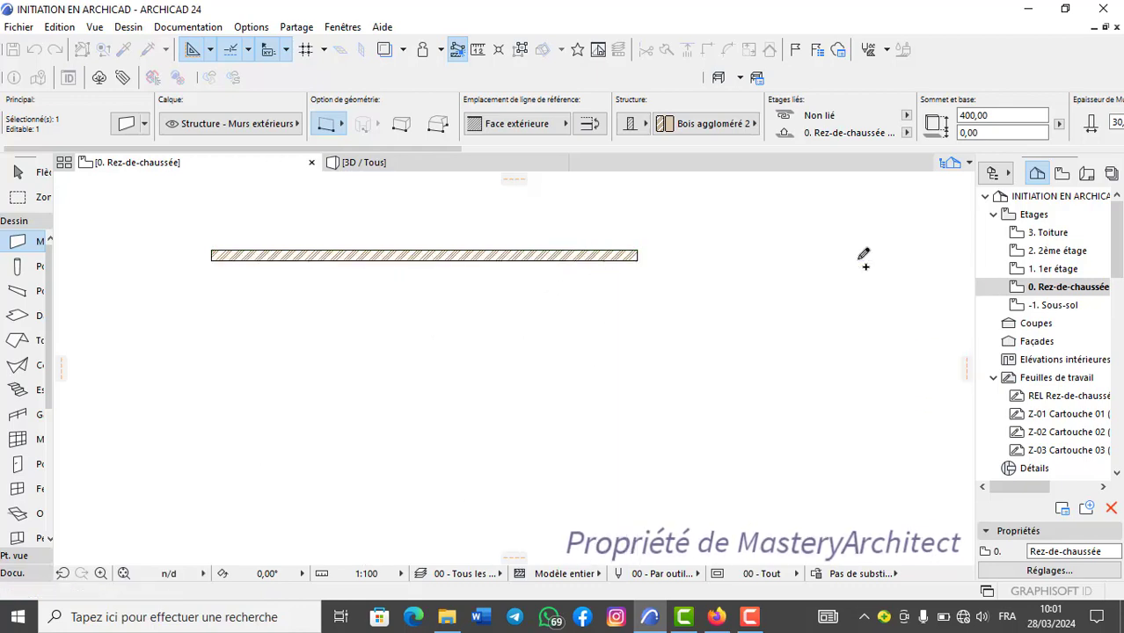
scroll(627, 334, "down", 2)
middle_click_drag(626, 334, 615, 279)
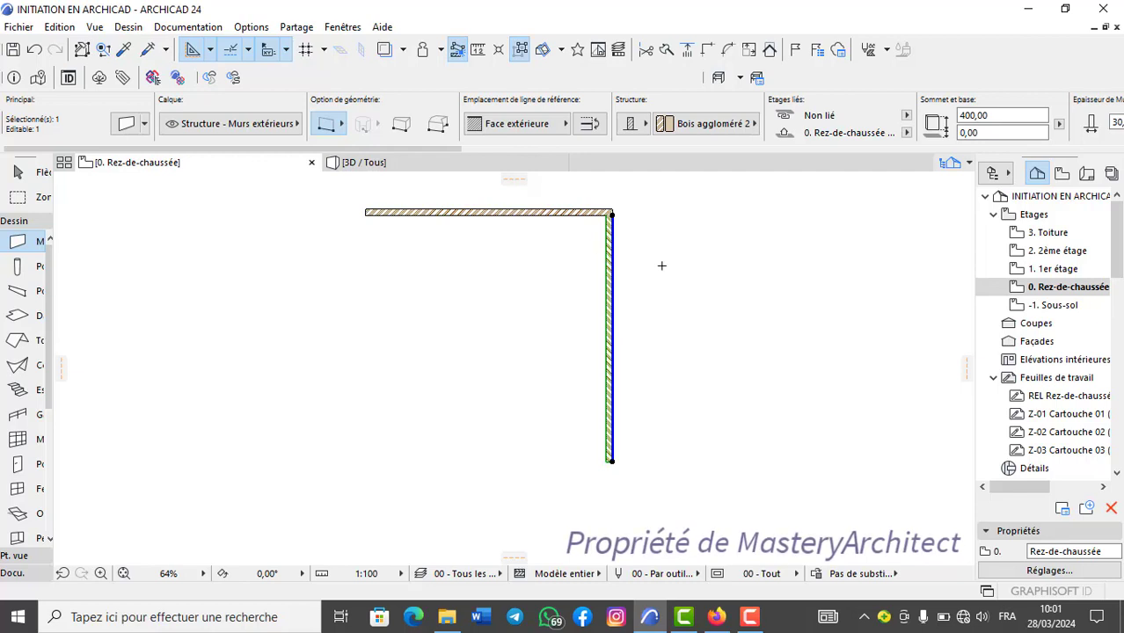
key("Escape")
middle_click_drag(609, 248, 581, 292)
scroll(568, 279, "up", 3)
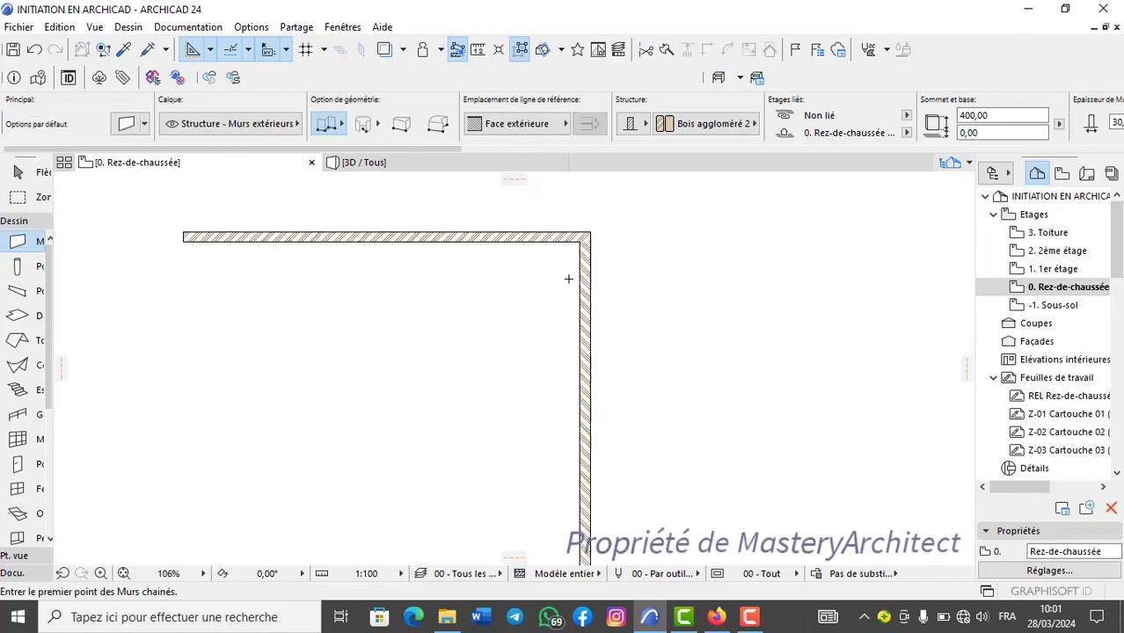
scroll(568, 278, "down", 2)
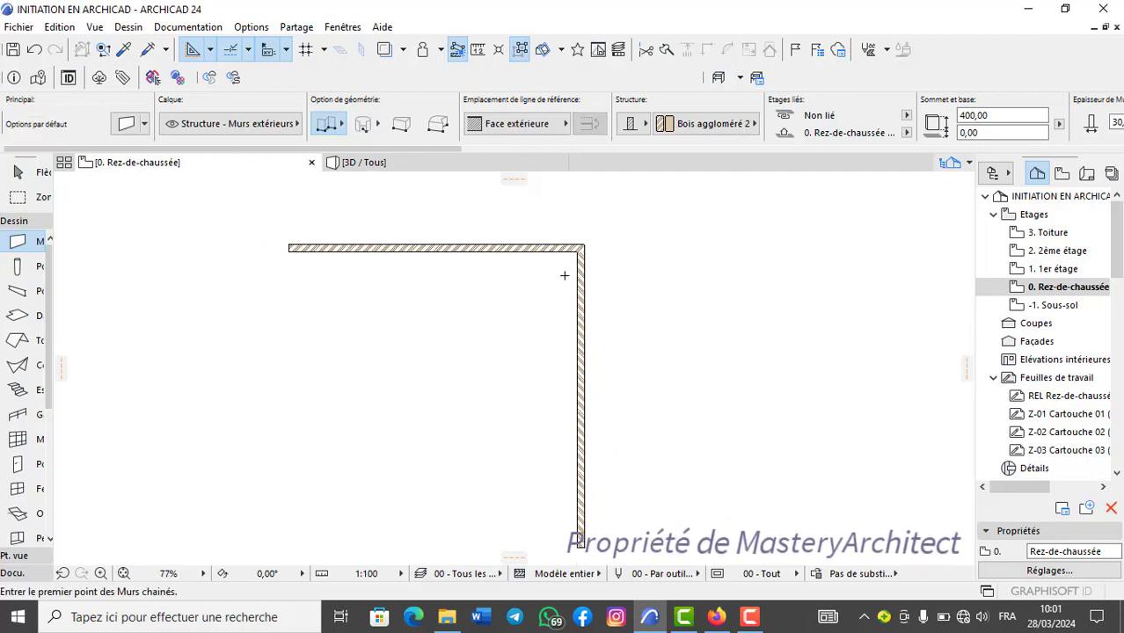
Undo the Rotation & copie so that only the horizontal wall is left.
left_click(36, 51)
scroll(444, 257, "up", 2)
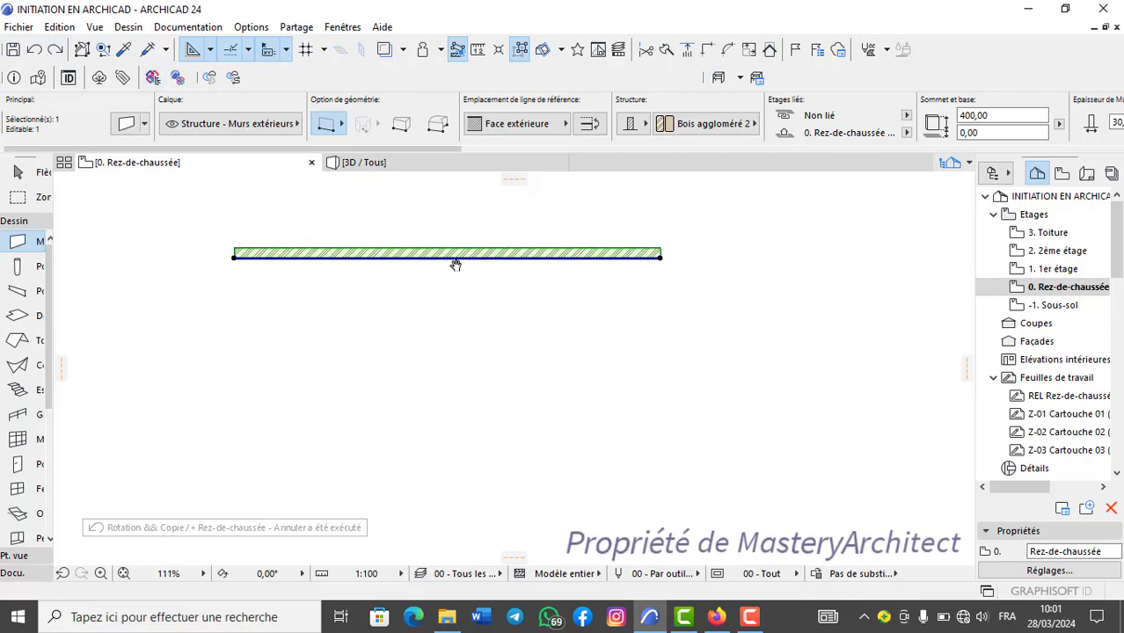
middle_click_drag(455, 264, 473, 281)
Look up the Symétrie command and its shortcut among the move options for the selected wall.
right_click(486, 274)
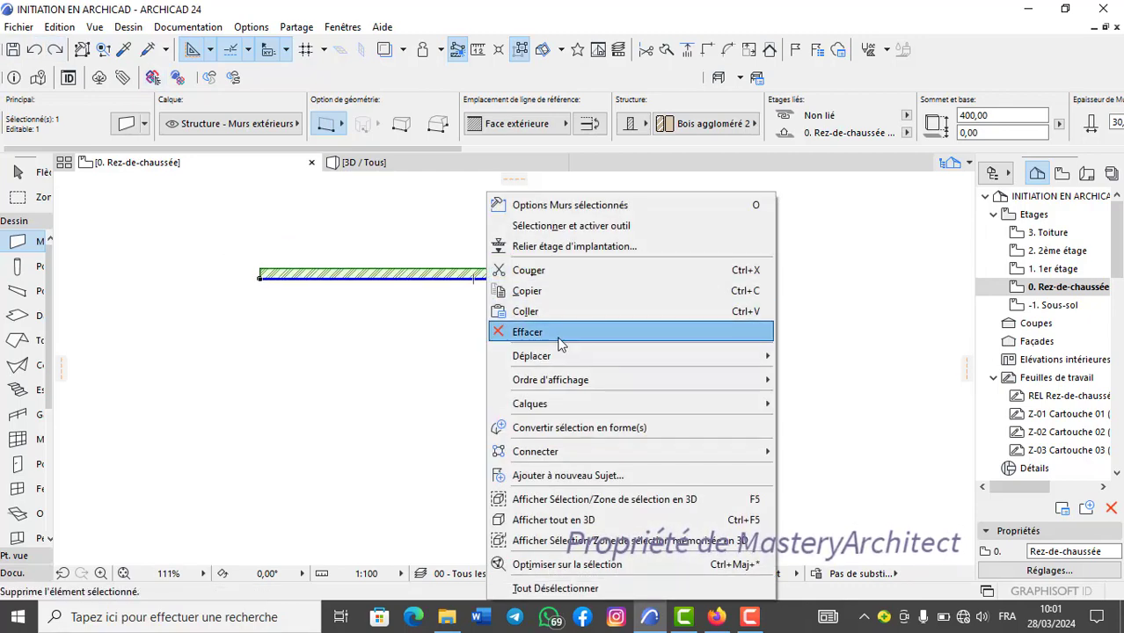
mouse_move(757, 356)
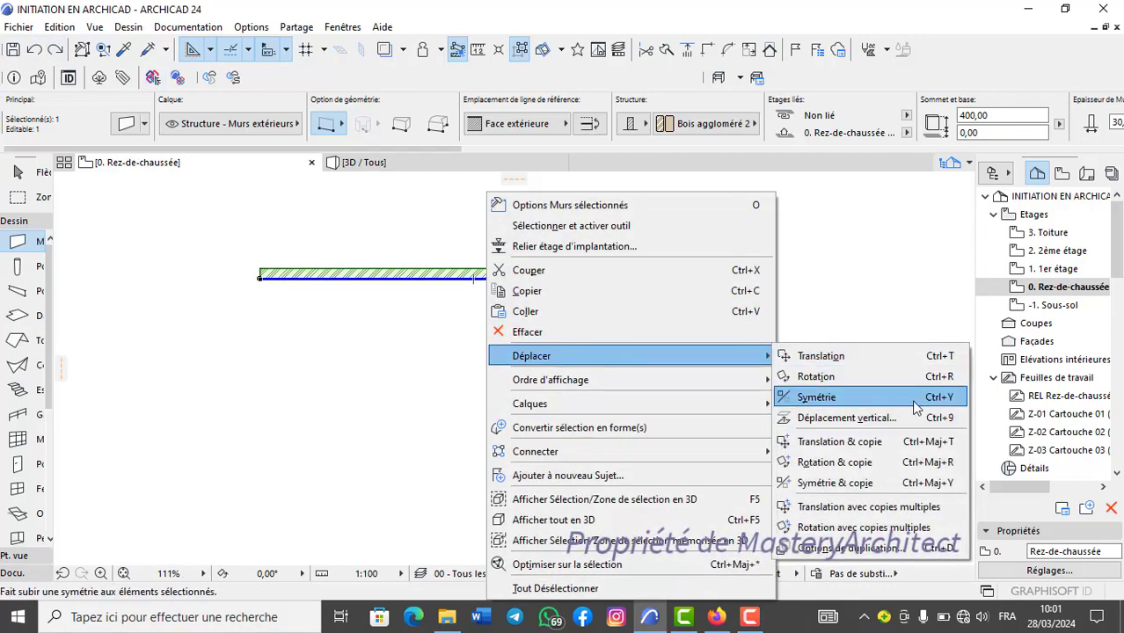
left_click(943, 401)
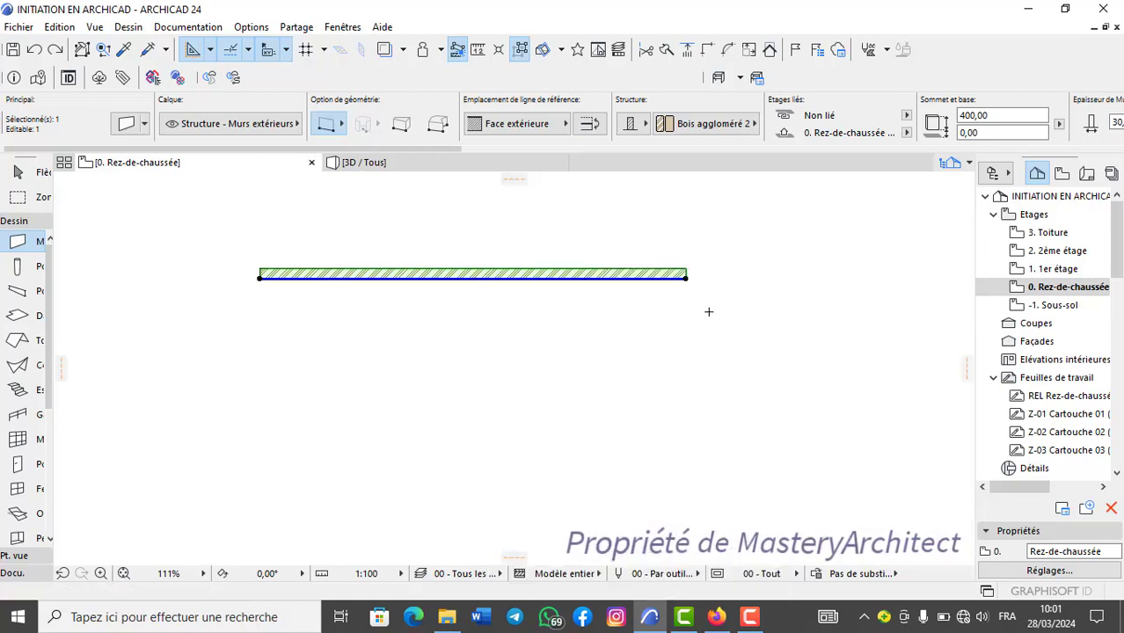
right_click(498, 275)
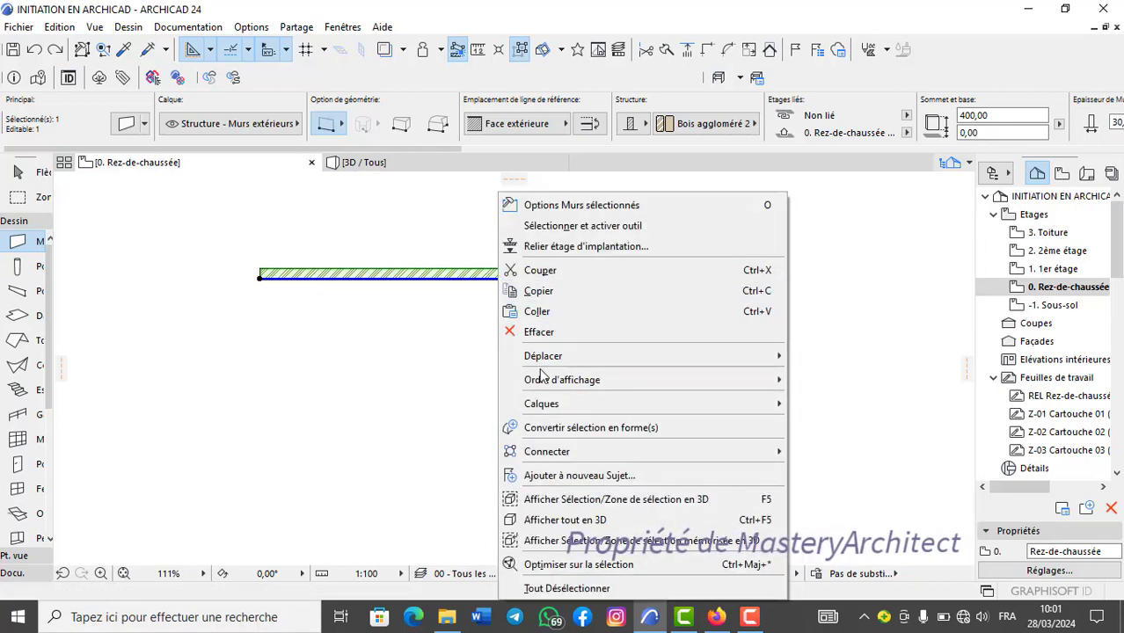
mouse_move(772, 358)
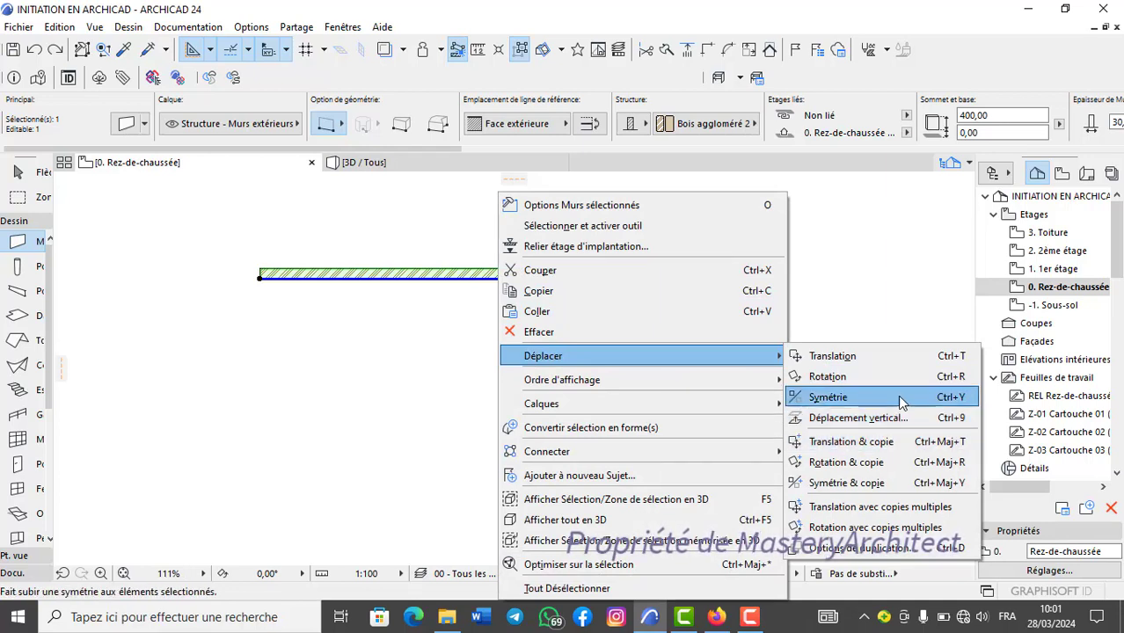
left_click(858, 304)
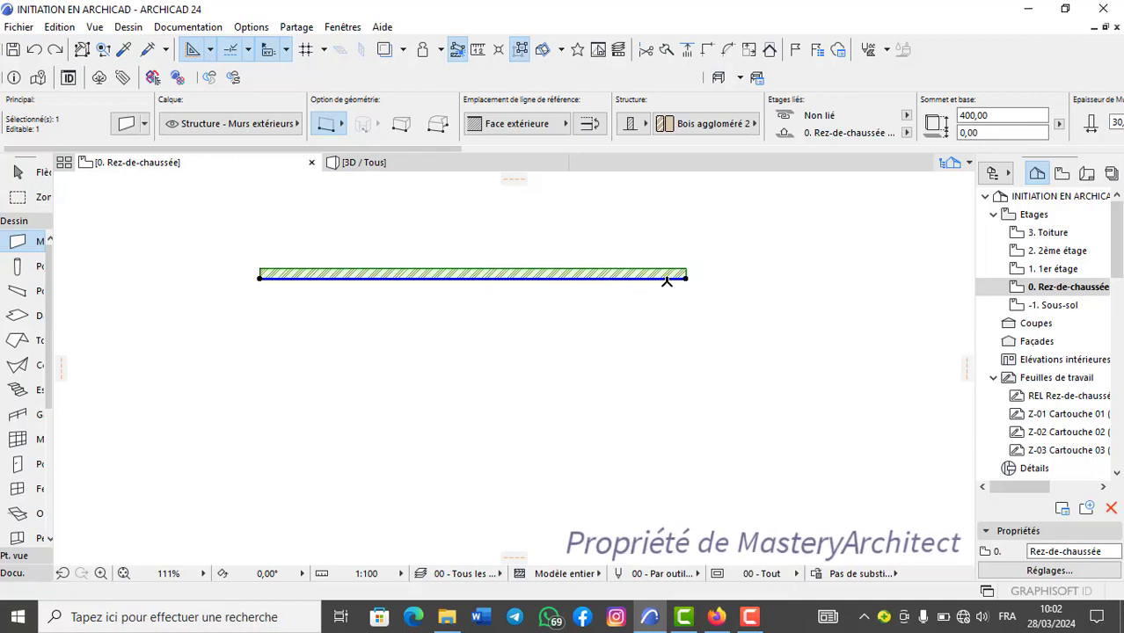
Move the wall's right end below its left end to make it vertical, and move its upper end rightward to lay it horizontal at 0°.
left_click(687, 278)
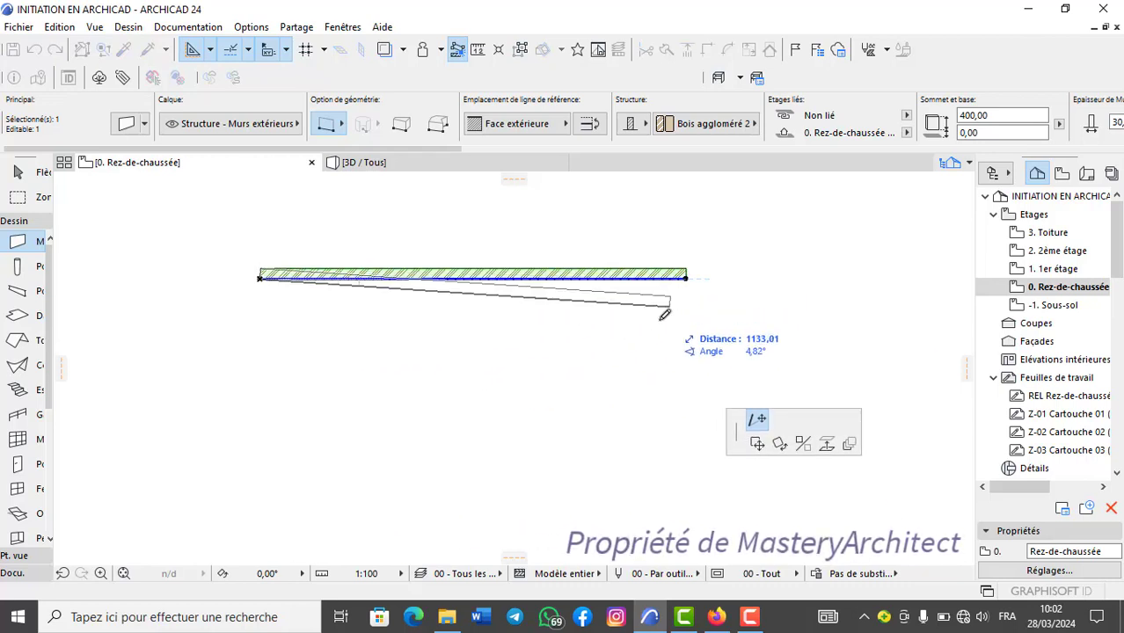
scroll(673, 317, "down", 1)
middle_click_drag(681, 316, 782, 243)
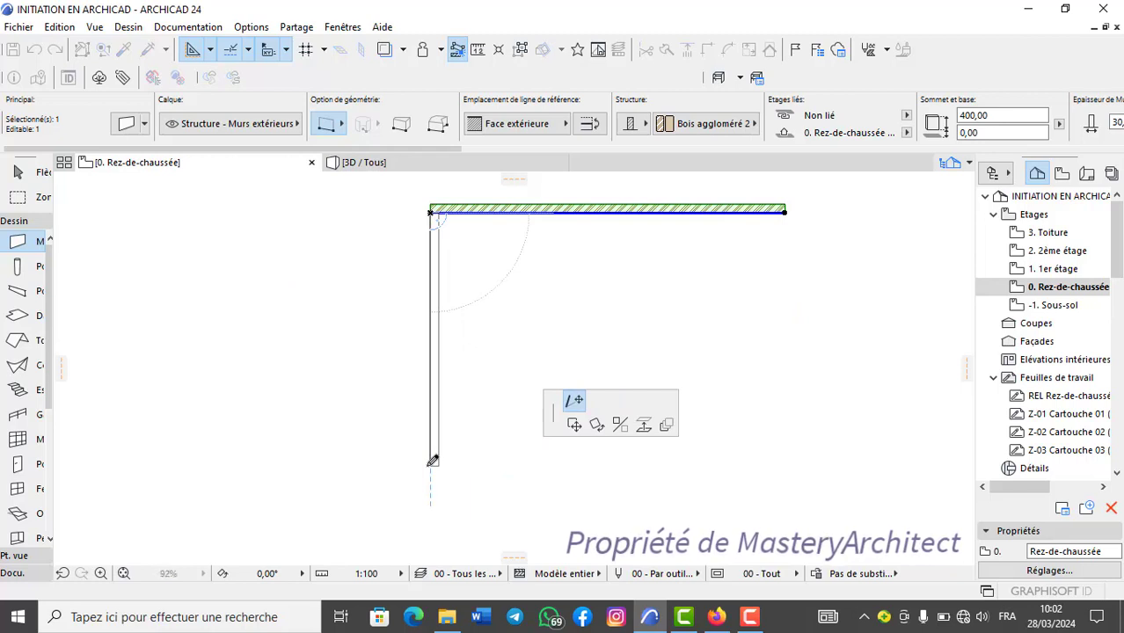
left_click(433, 460)
middle_click_drag(457, 313, 453, 361)
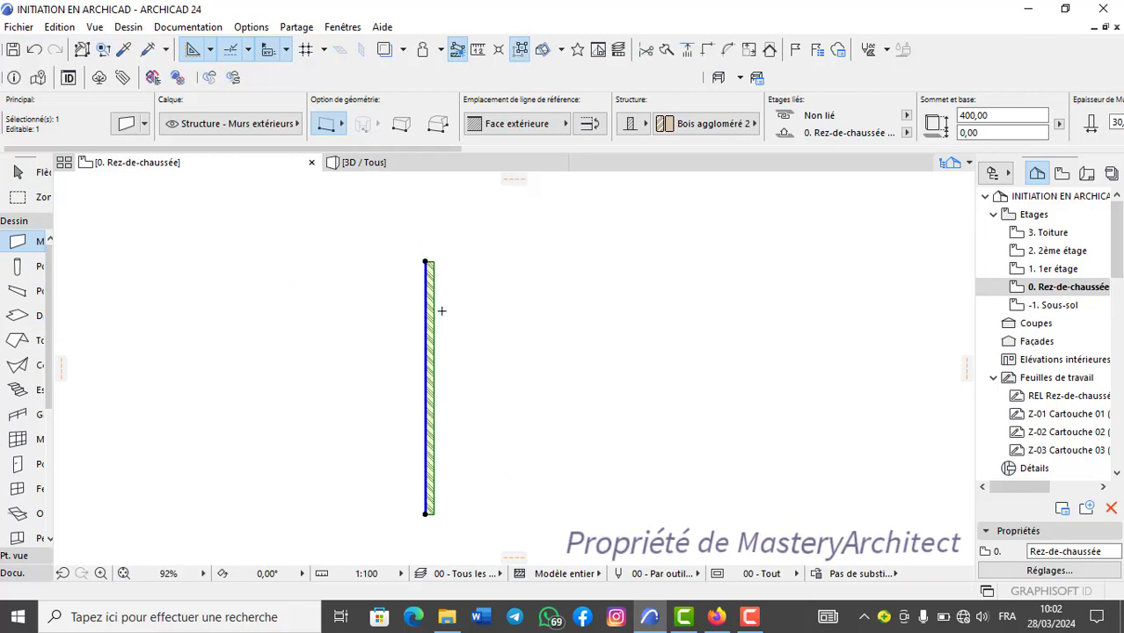
left_click(427, 260)
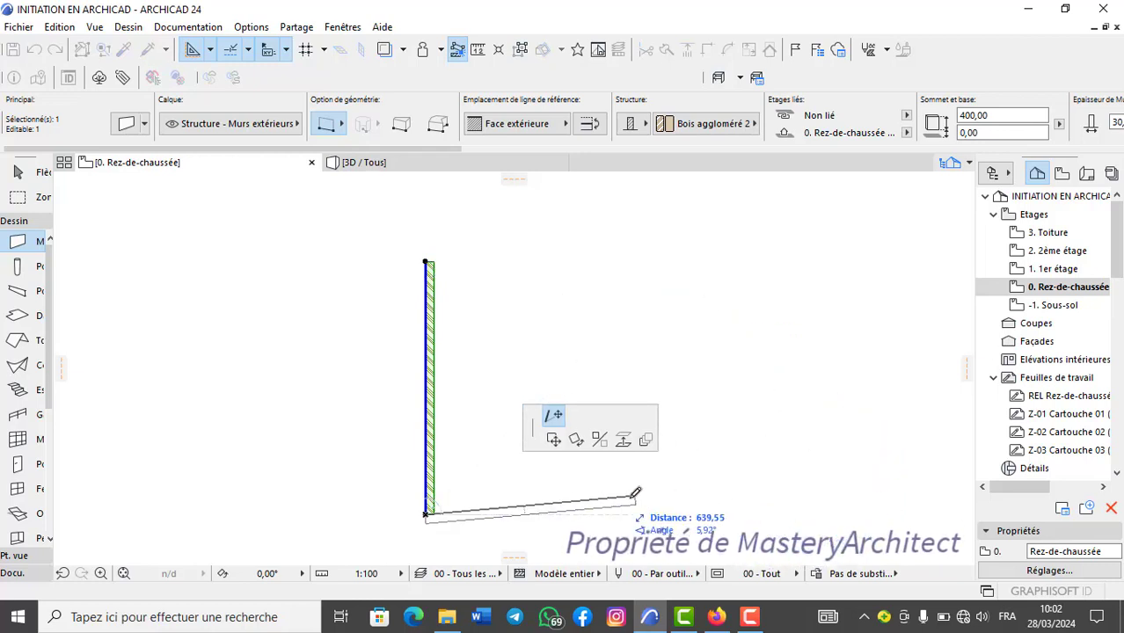
left_click(768, 511)
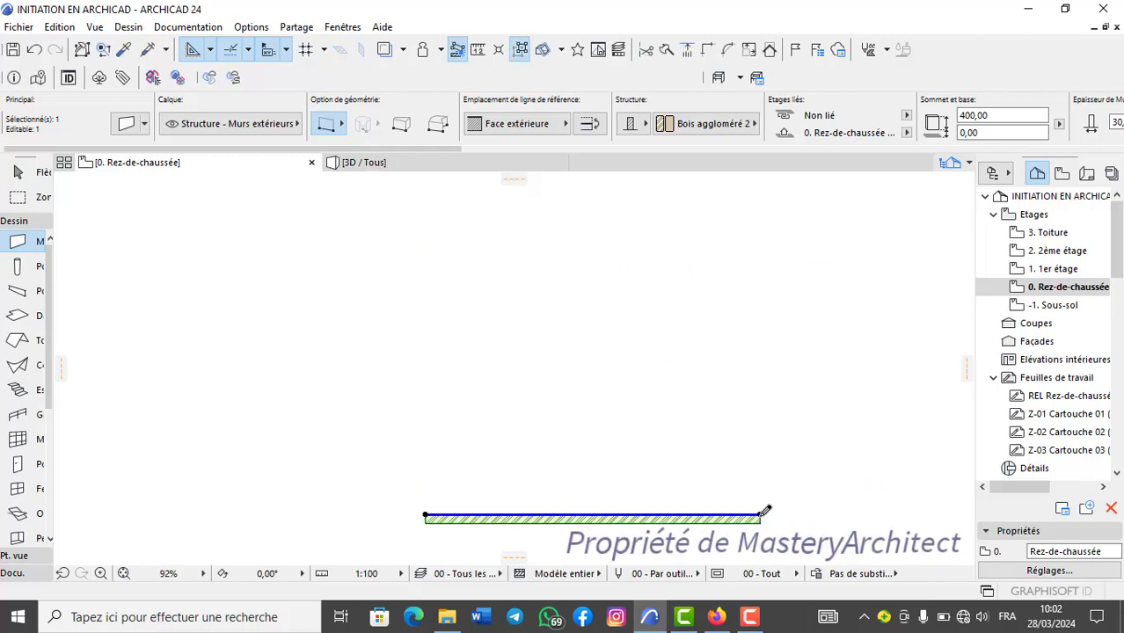
Move the wall's left end to the opposite side of its right end, laying the wall horizontal at 0°.
scroll(707, 525, "down", 4)
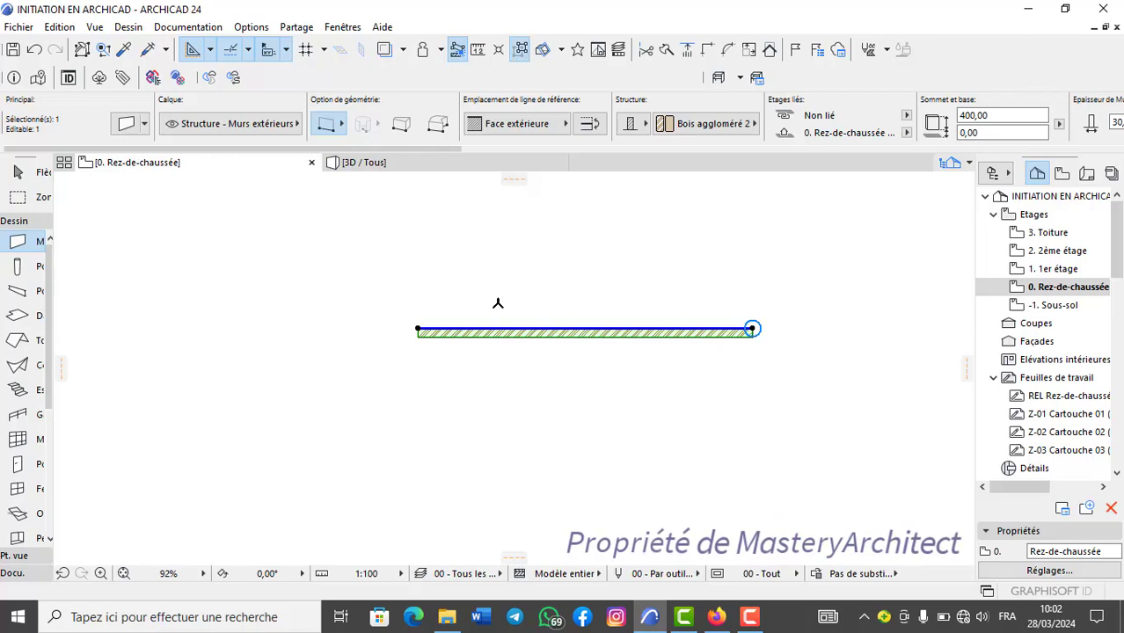
left_click(418, 327)
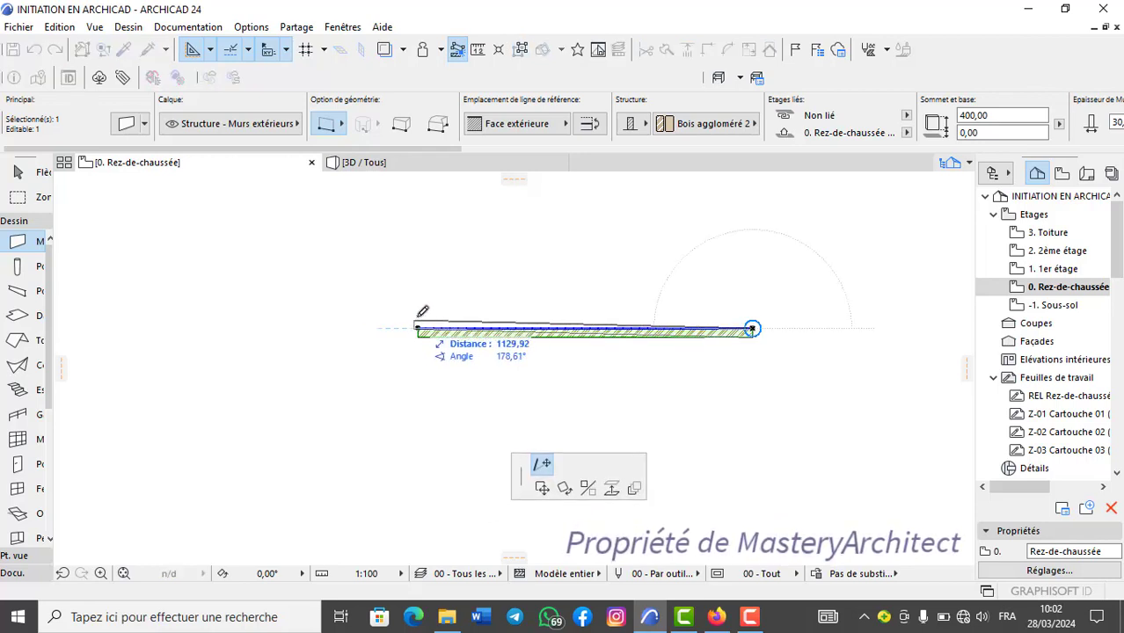
scroll(628, 250, "down", 2)
middle_click_drag(463, 307, 130, 317)
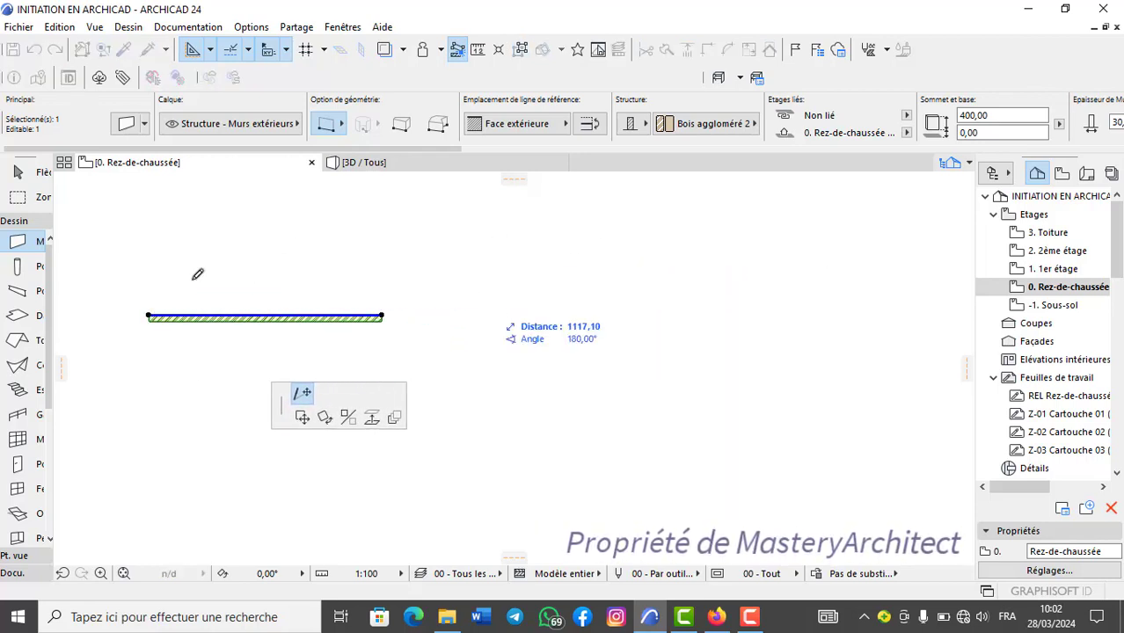
left_click(611, 313)
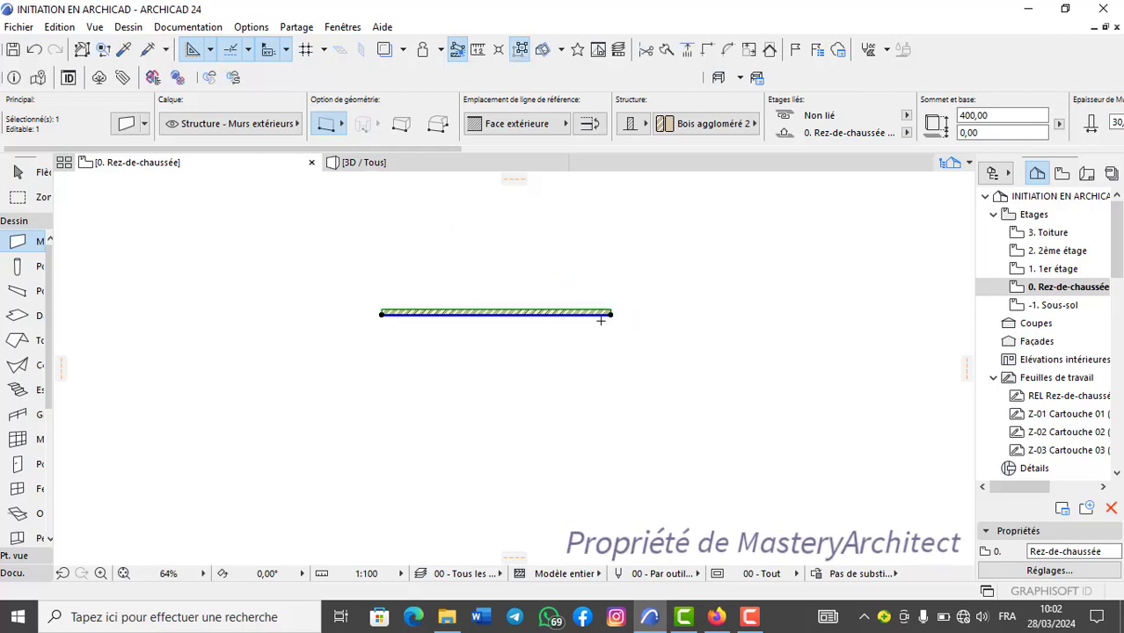
middle_click_drag(497, 328, 524, 343)
scroll(536, 318, "up", 3)
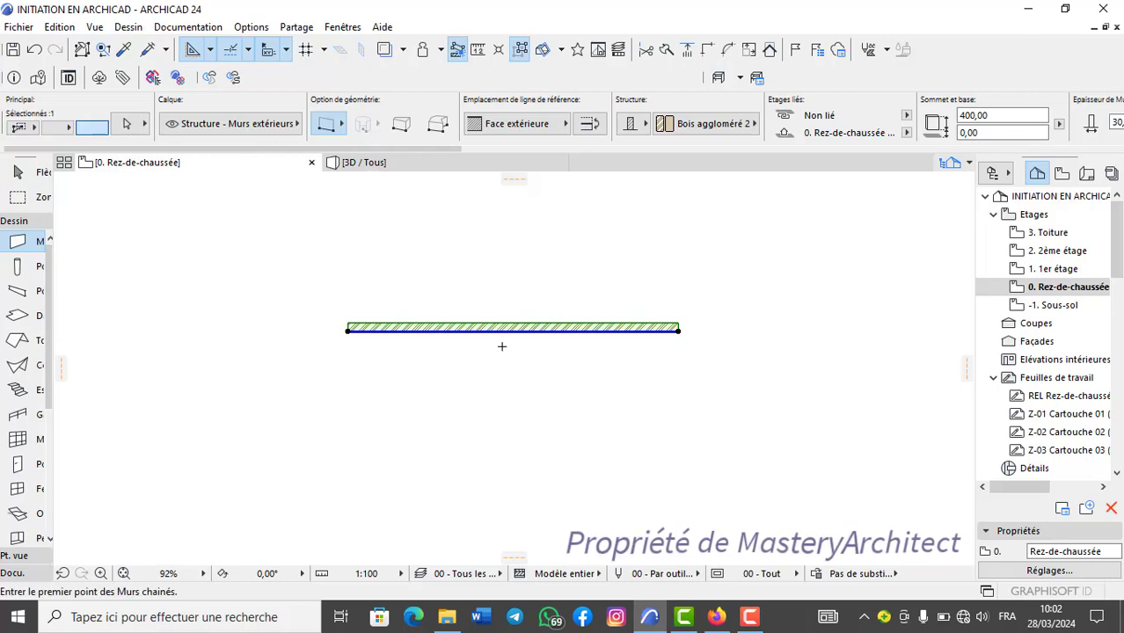
Mirror a copy of the wall across a vertical axis at its right end with Symétrie & copie, and undo it.
key("ctrl+alt+m")
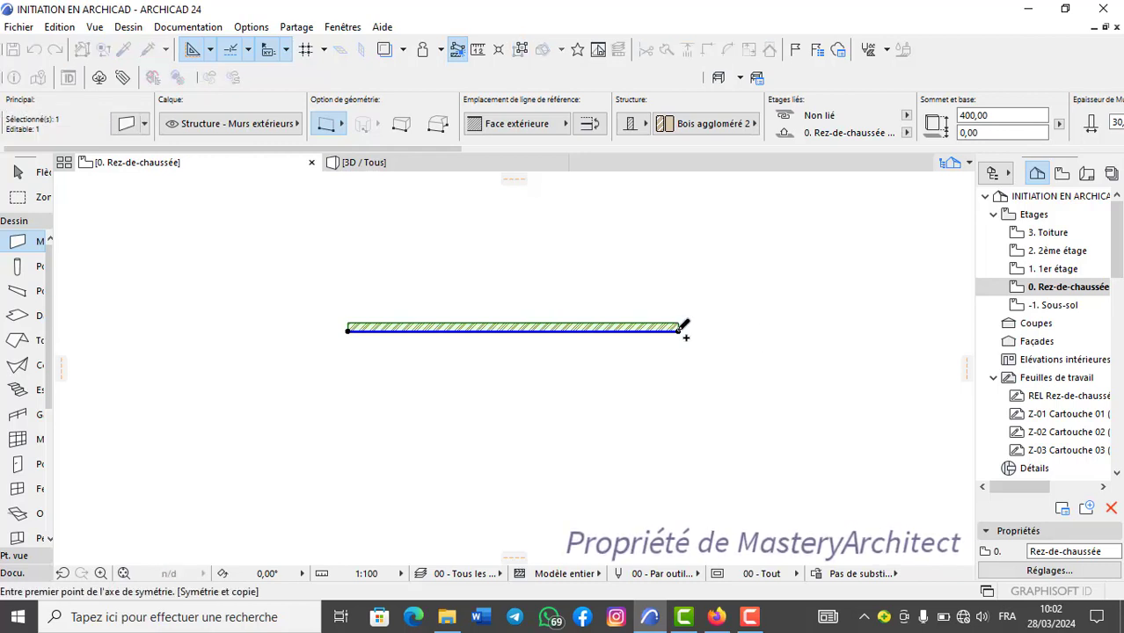
left_click(678, 331)
middle_click_drag(687, 374, 509, 364)
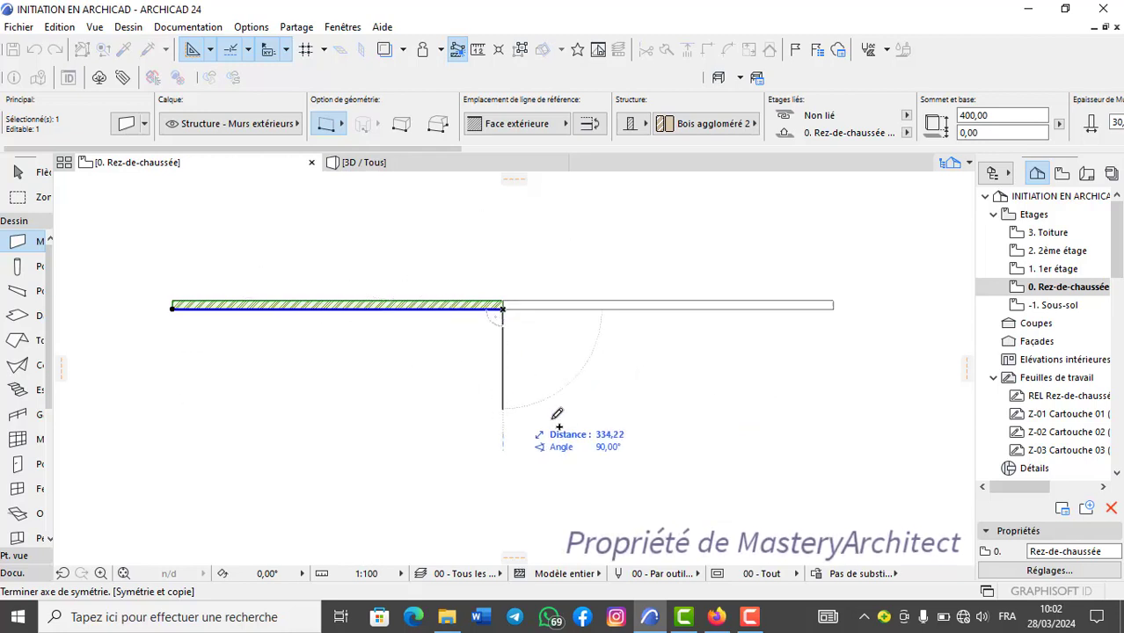
left_click(505, 490)
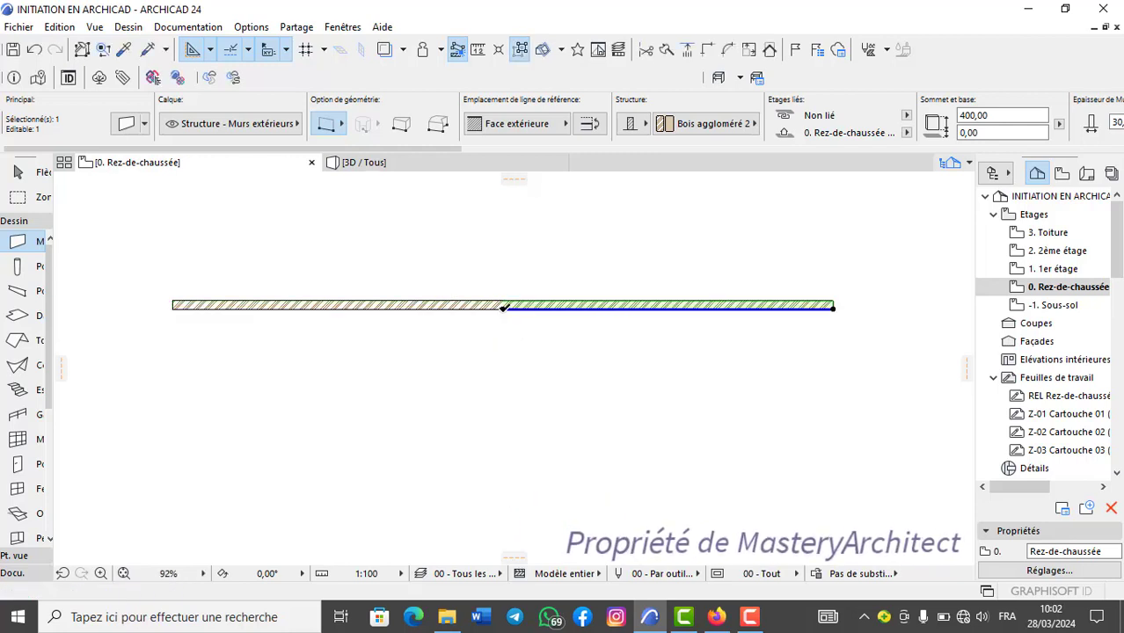
left_click(34, 49)
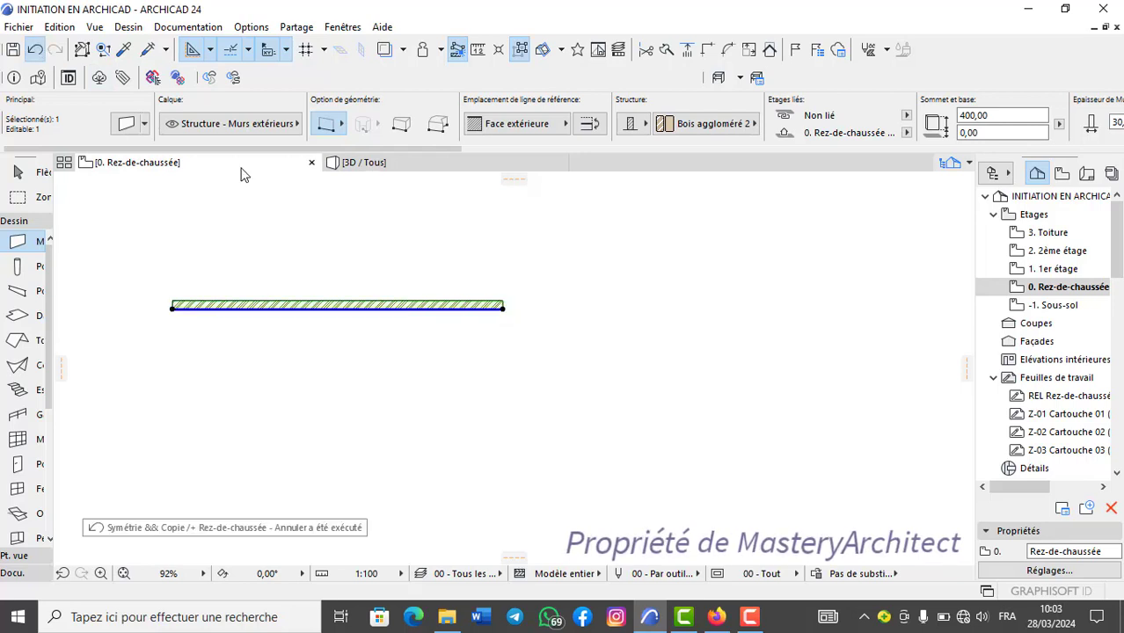
Move the wall's right end above its left end to stand it vertically at 90°, and undo the stretch.
left_click(505, 305)
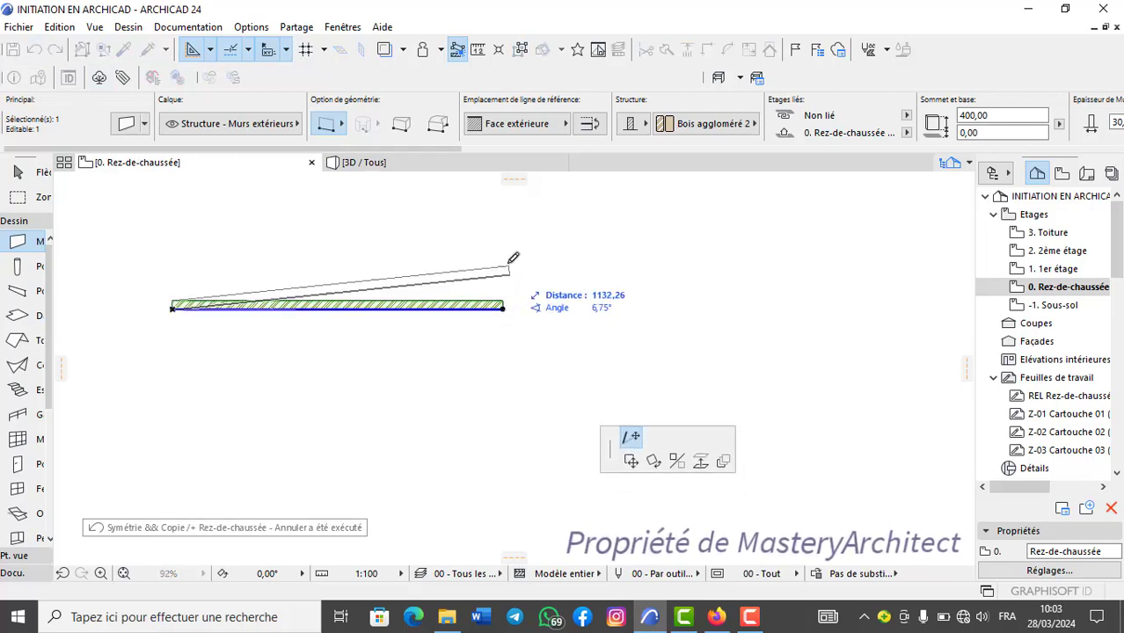
middle_click_drag(457, 344, 552, 481)
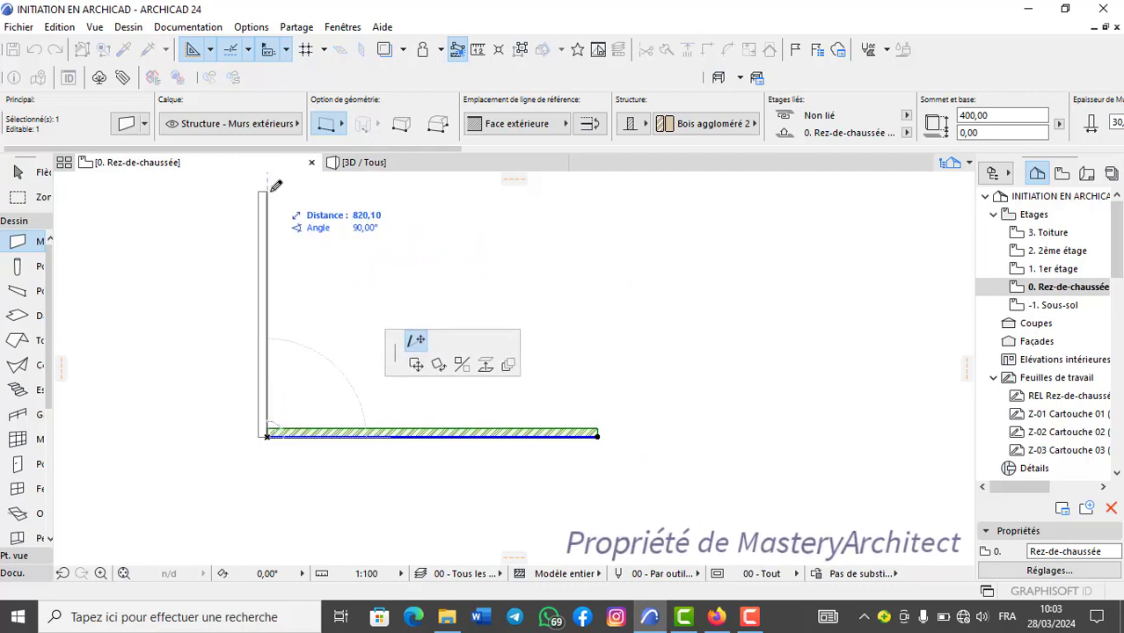
left_click(276, 186)
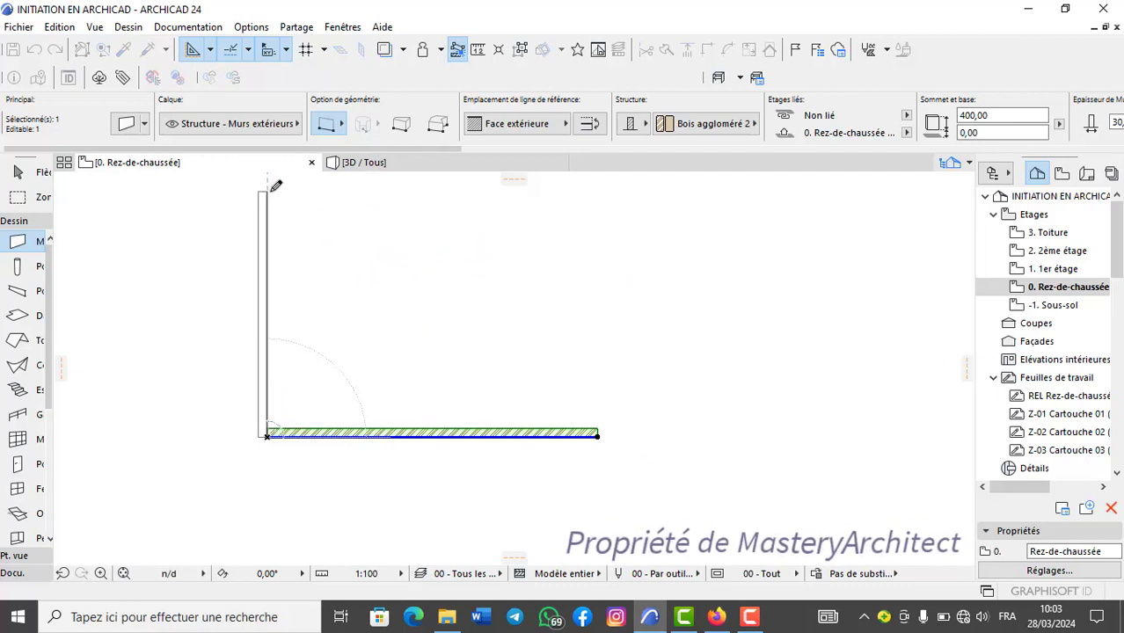
scroll(327, 310, "down", 3)
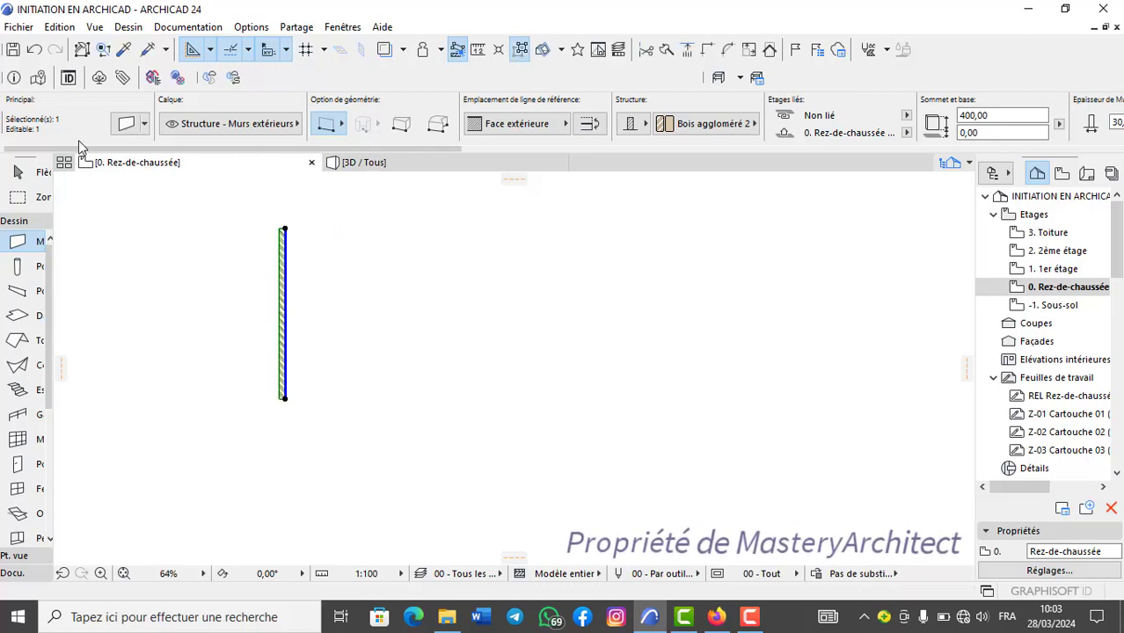
left_click(34, 49)
Mirror a copy of the wall across a 135° axis through its left end with Symétrie & copie, and undo it.
middle_click_drag(416, 424, 582, 408)
scroll(486, 388, "up", 2)
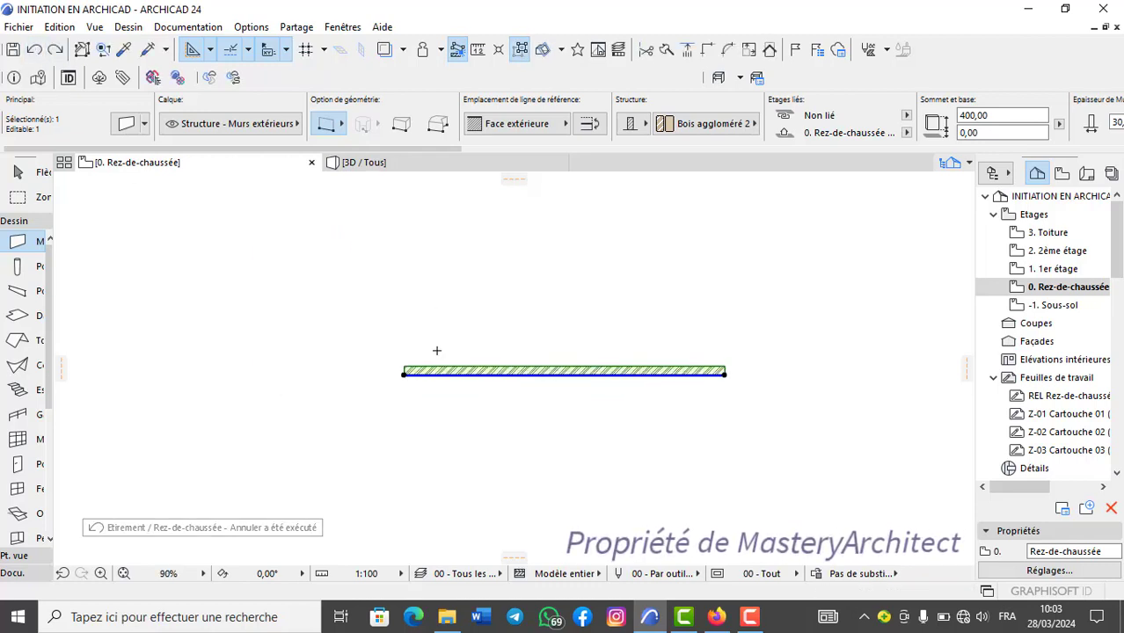
key("ctrl+alt+m")
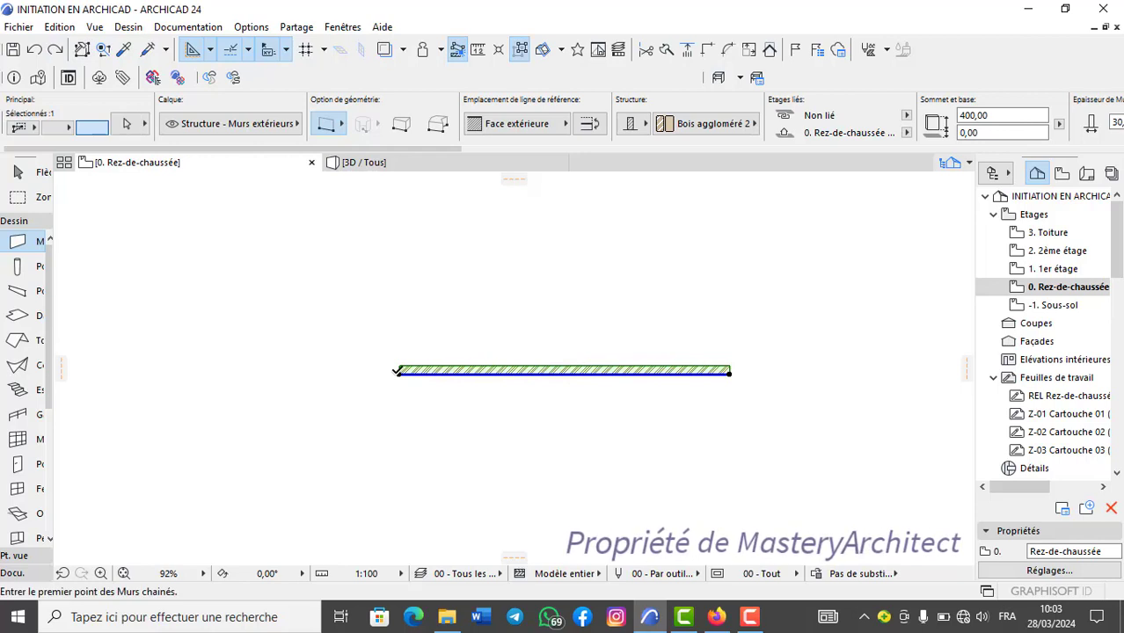
left_click(400, 370)
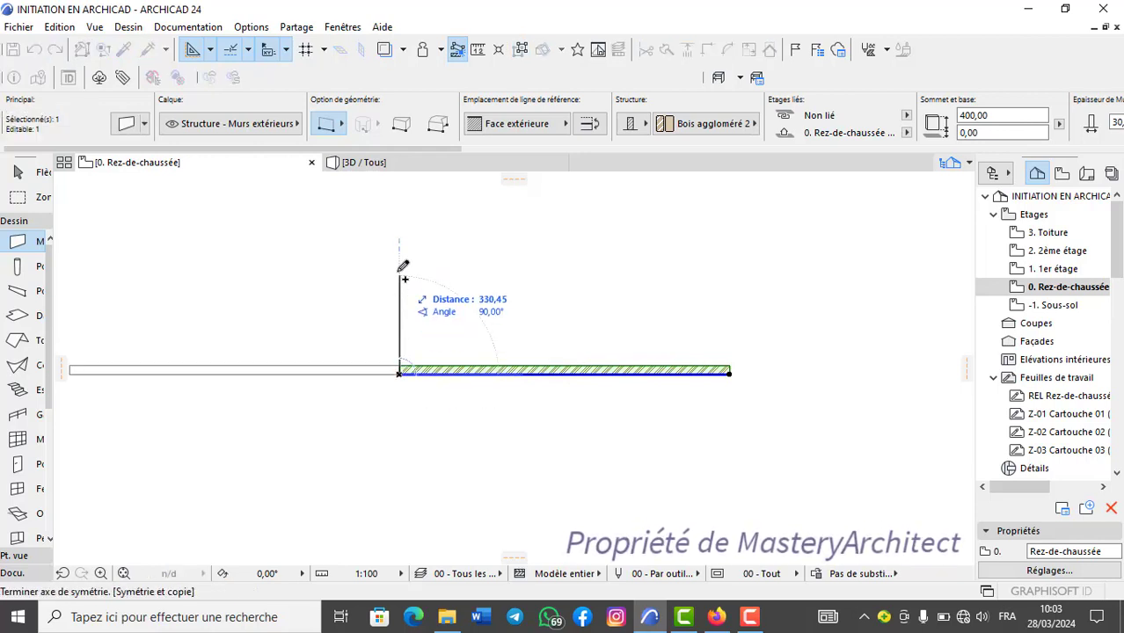
middle_click_drag(407, 279, 507, 283)
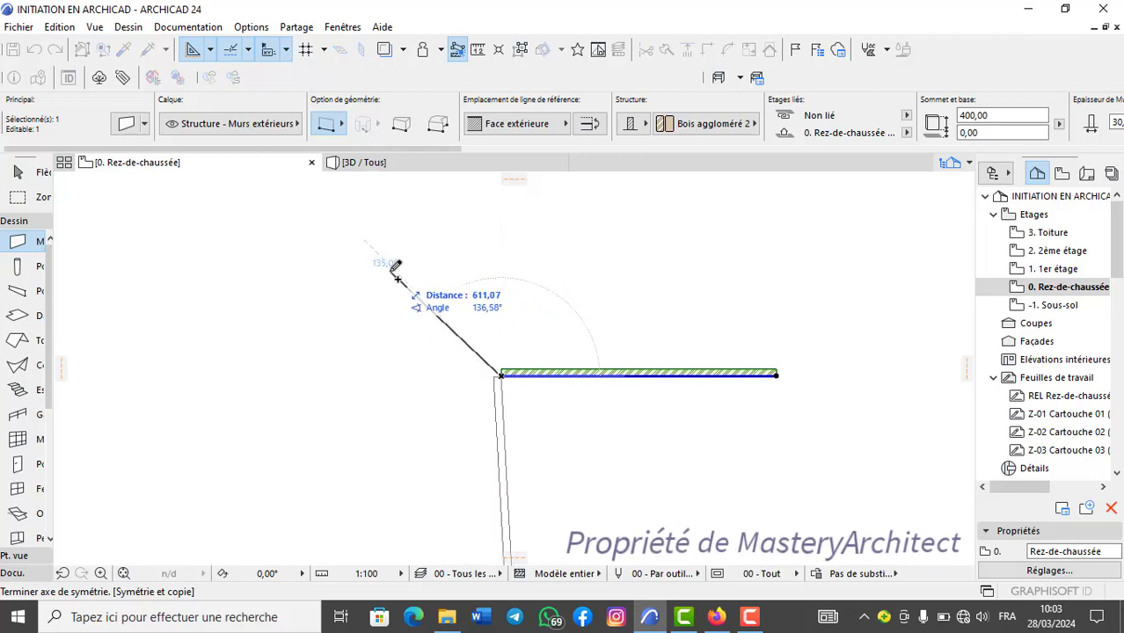
middle_click_drag(402, 274, 392, 224)
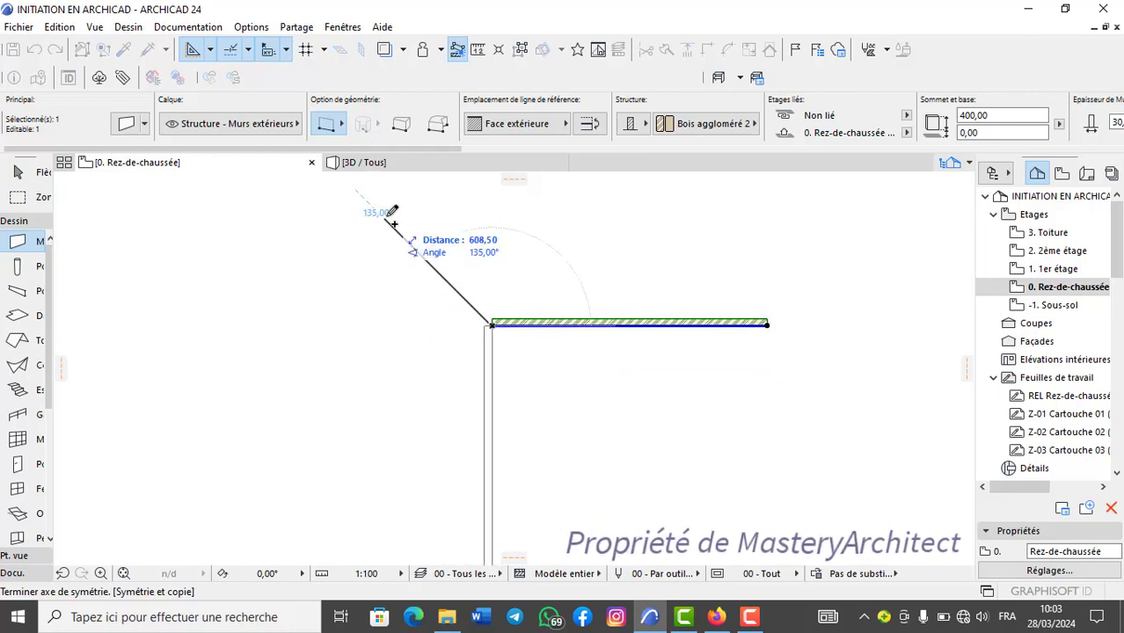
scroll(392, 223, "down", 2)
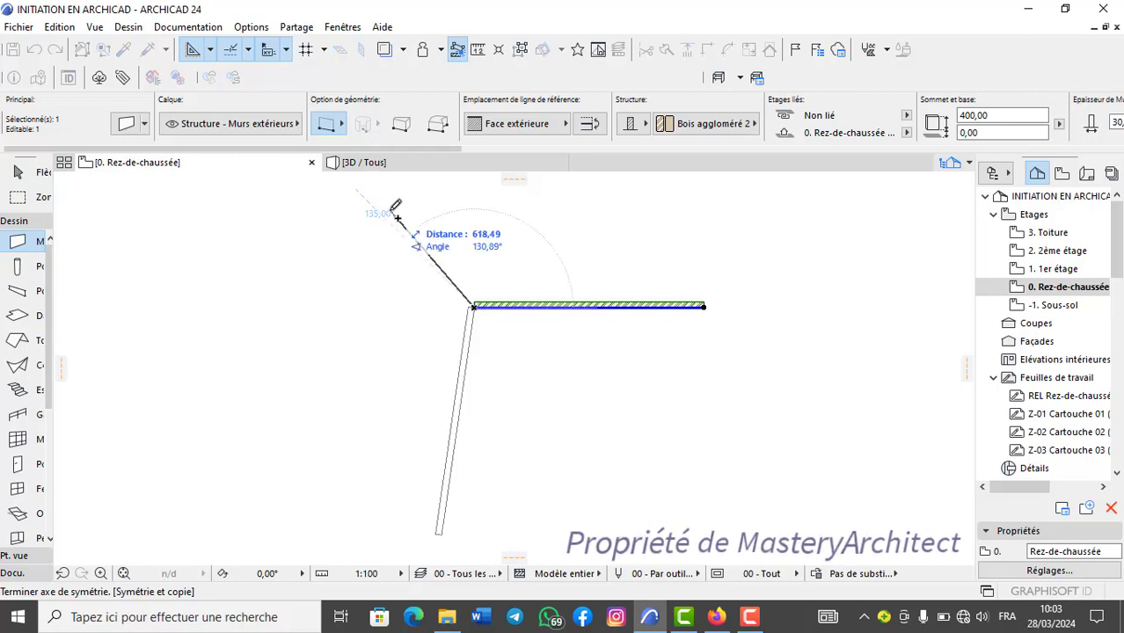
key("Escape")
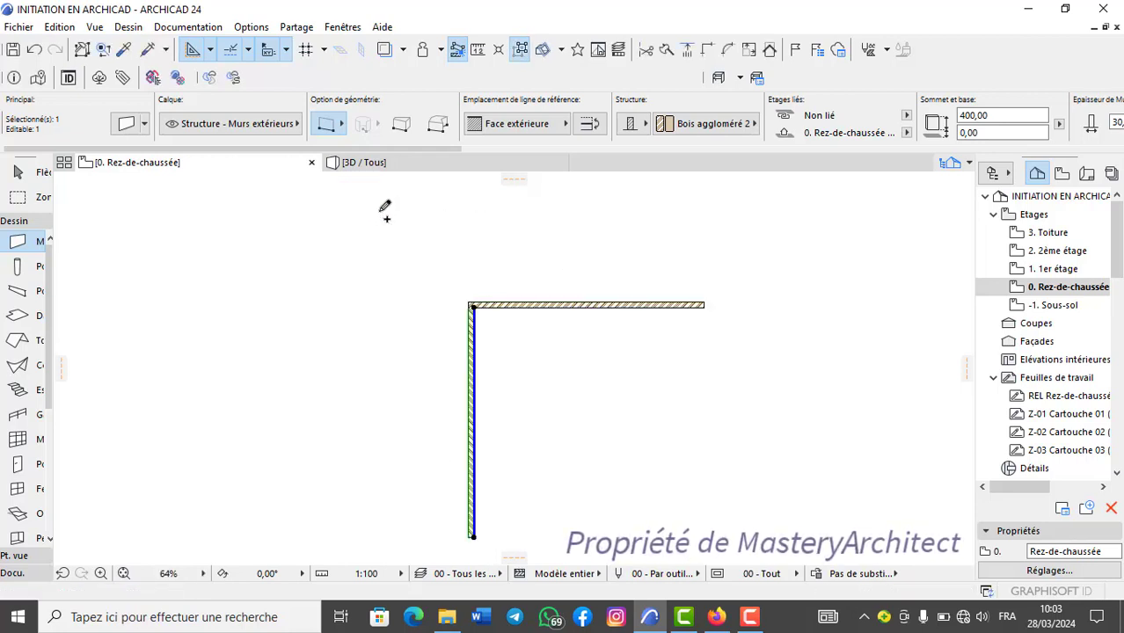
left_click(34, 49)
key("ctrl+shift+d")
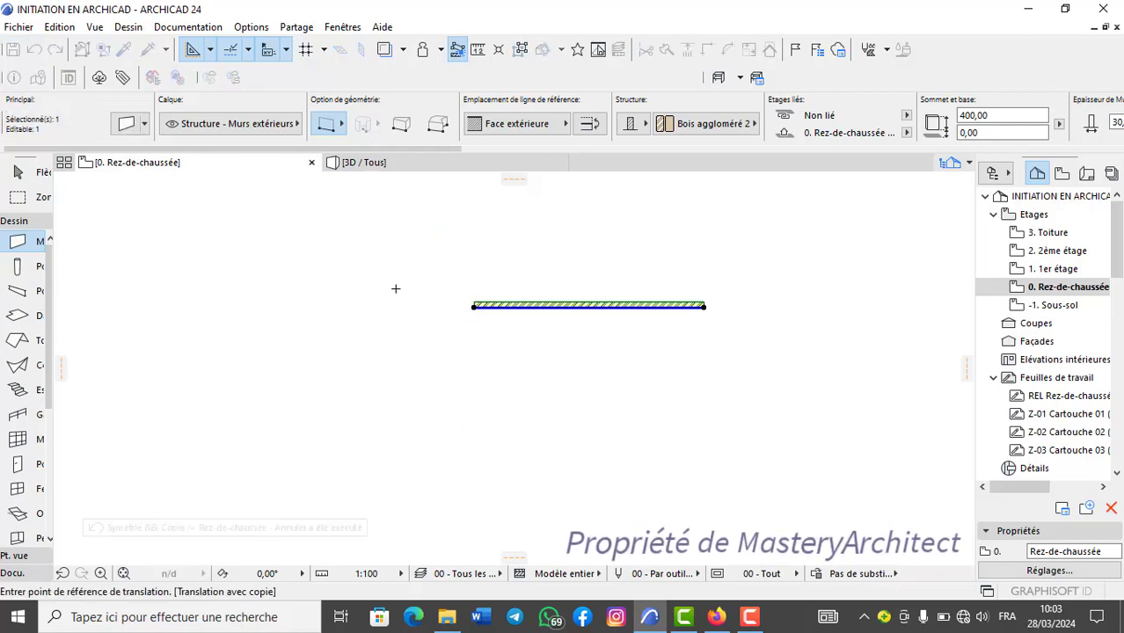
right_click(395, 294)
left_click(413, 347)
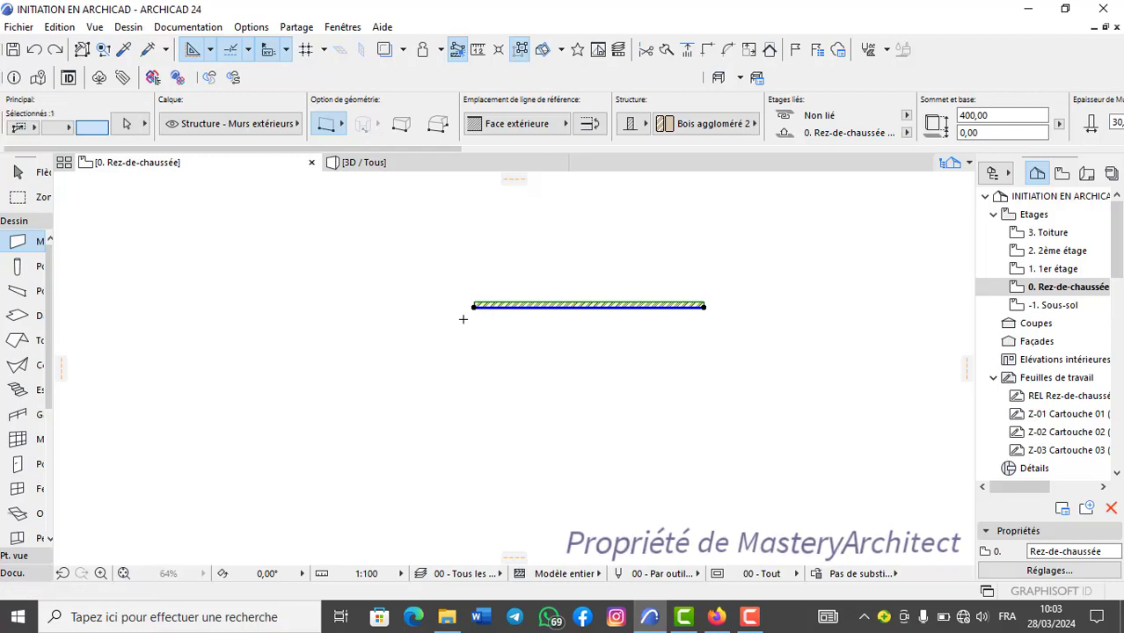
Mirror a copy of the wall across an axis sloping about 14° downward from its left end with Symétrie & copie, and undo it.
key("ctrl+alt+m")
left_click(474, 307)
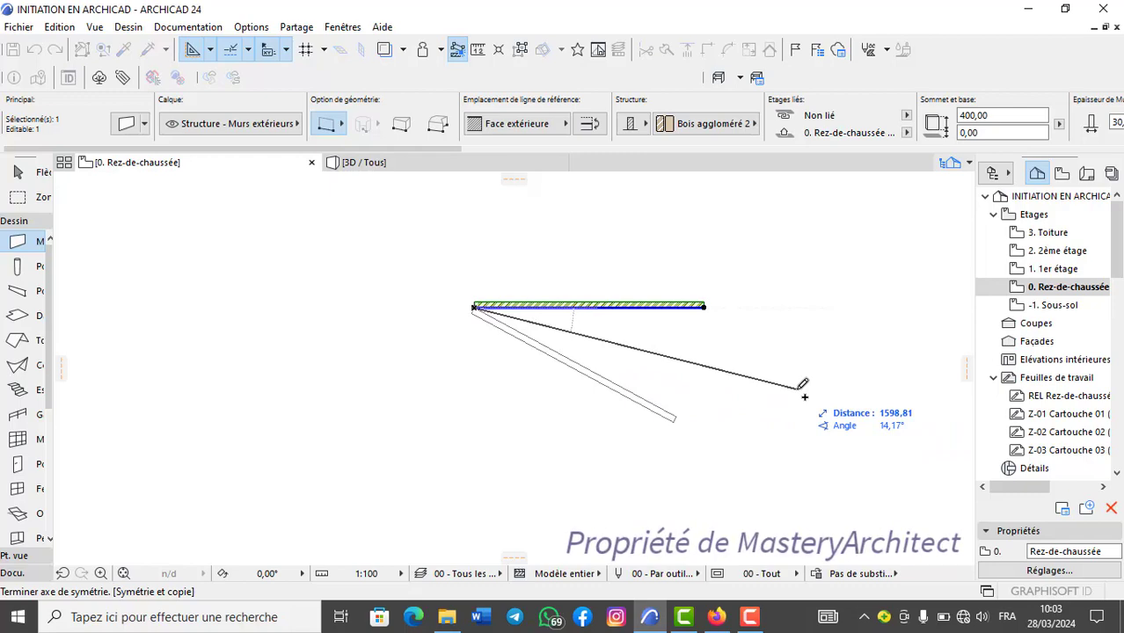
left_click(801, 387)
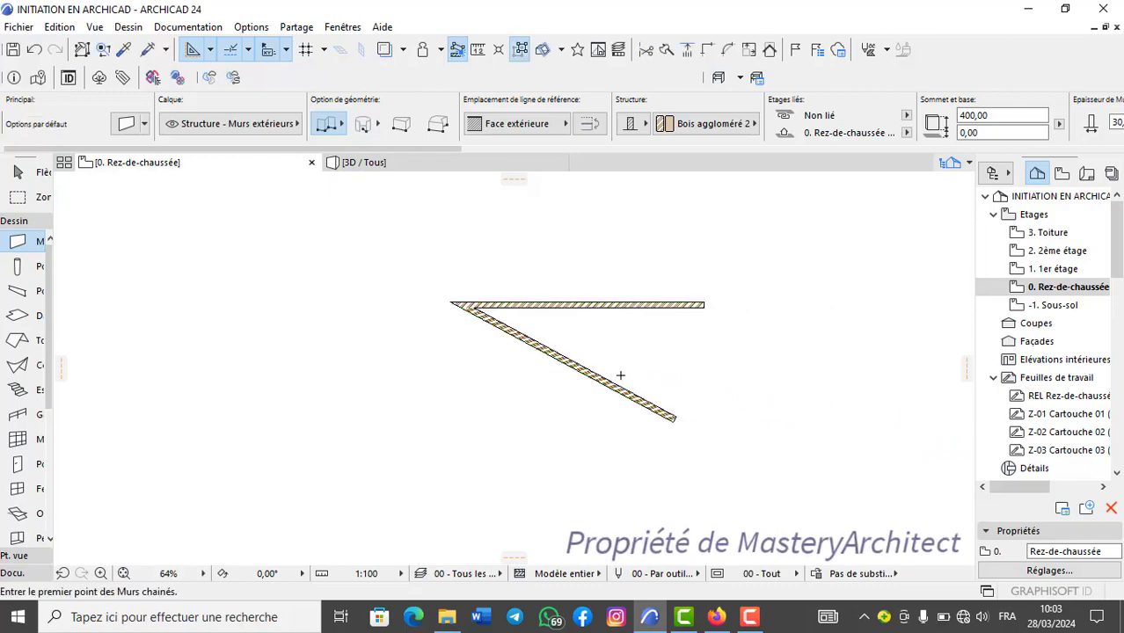
scroll(474, 337, "up", 2)
scroll(474, 337, "up", 2)
middle_click_drag(595, 310, 442, 310)
scroll(440, 310, "up", 2)
scroll(440, 310, "down", 2)
scroll(440, 310, "up", 1)
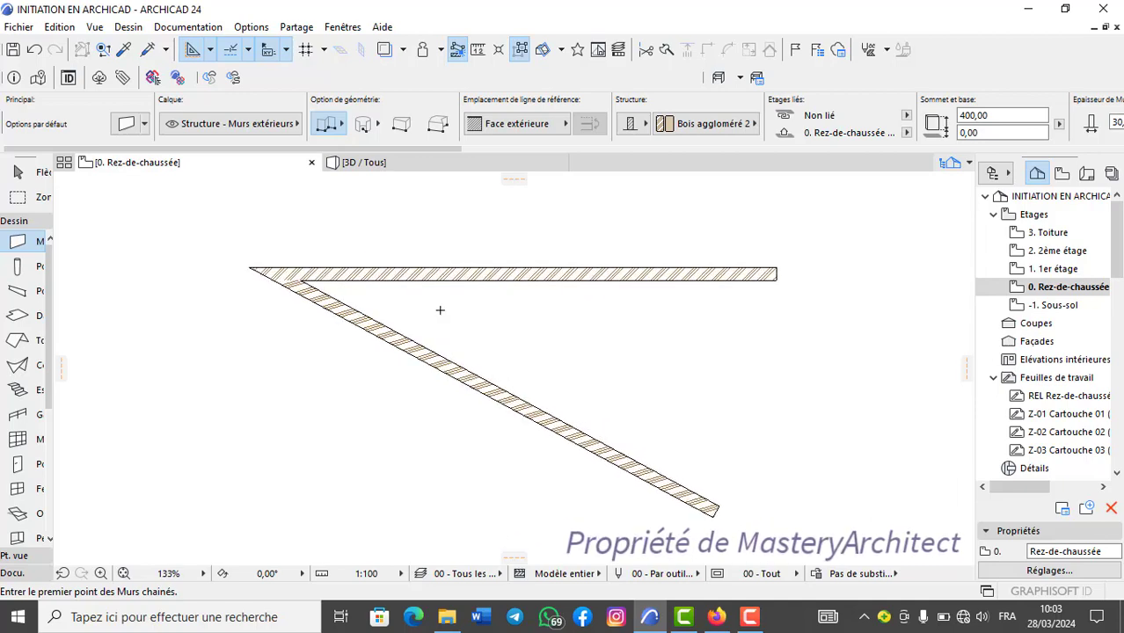
left_click(34, 49)
Look up the Options de duplication command and its shortcut among the move options for the selected wall.
right_click(579, 278)
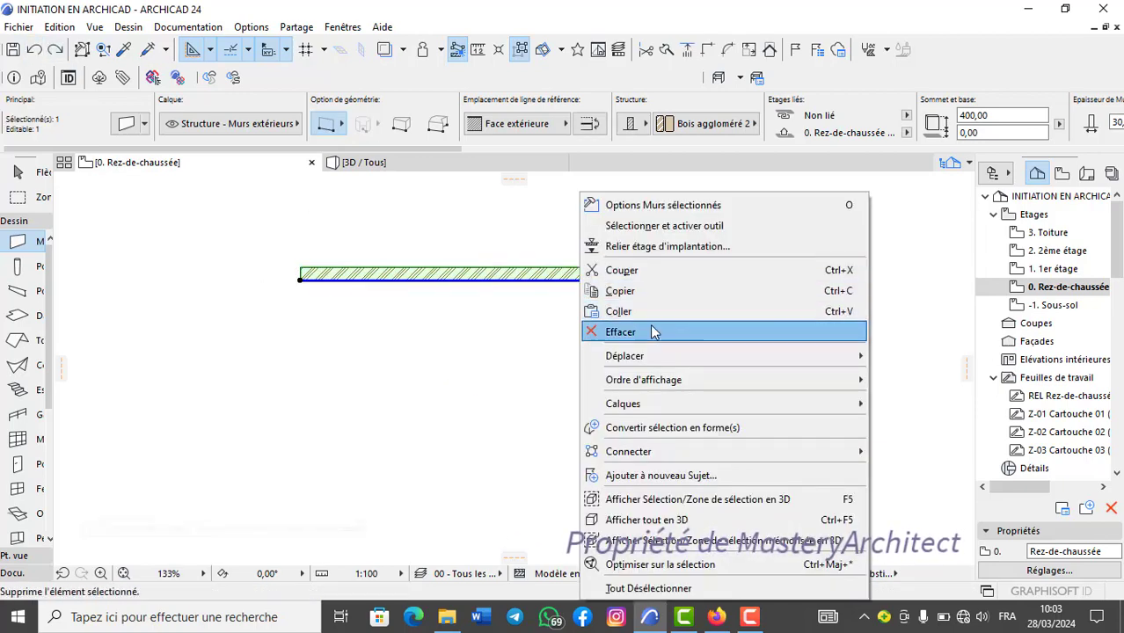
mouse_move(660, 358)
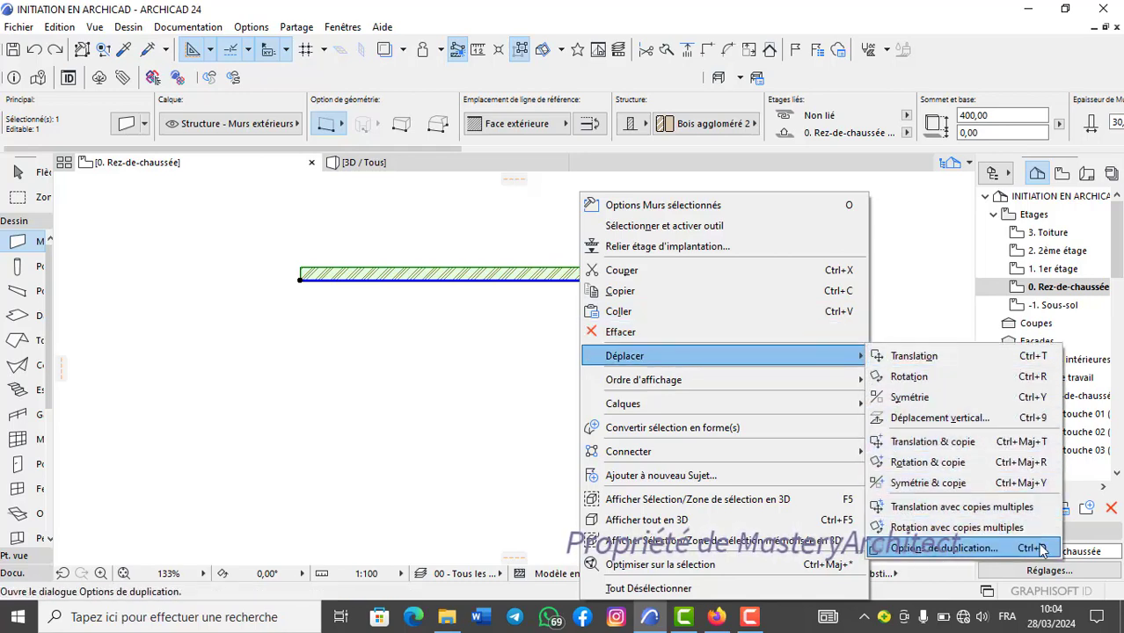
left_click(322, 335)
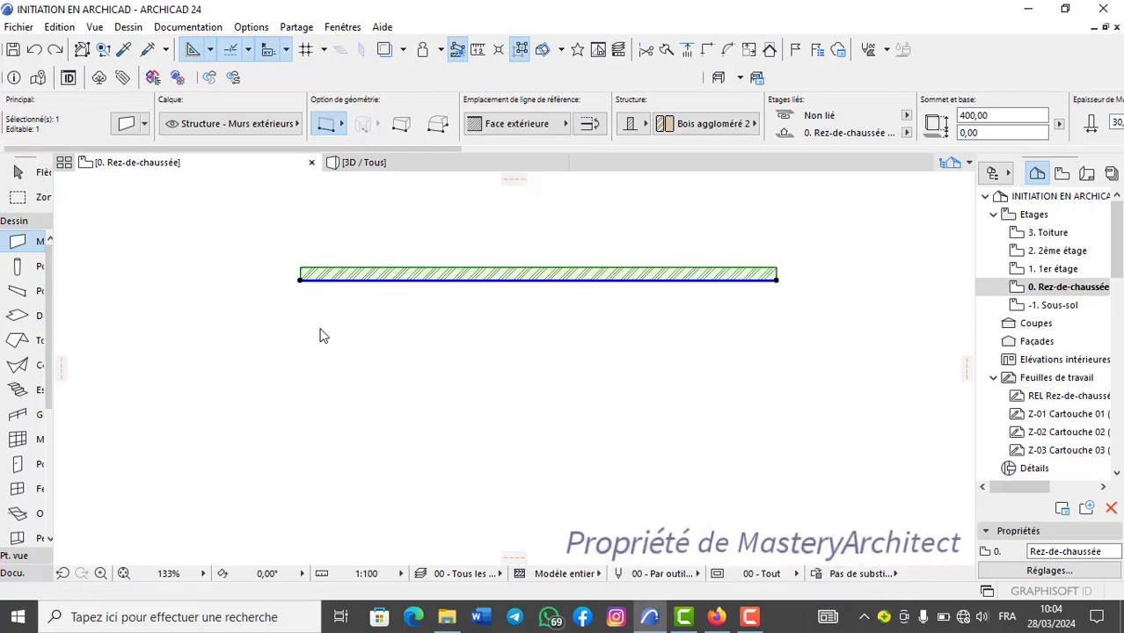
Configure the wall's duplication as a Translation using the Distribution method with 10 copies.
middle_click_drag(402, 253, 343, 243)
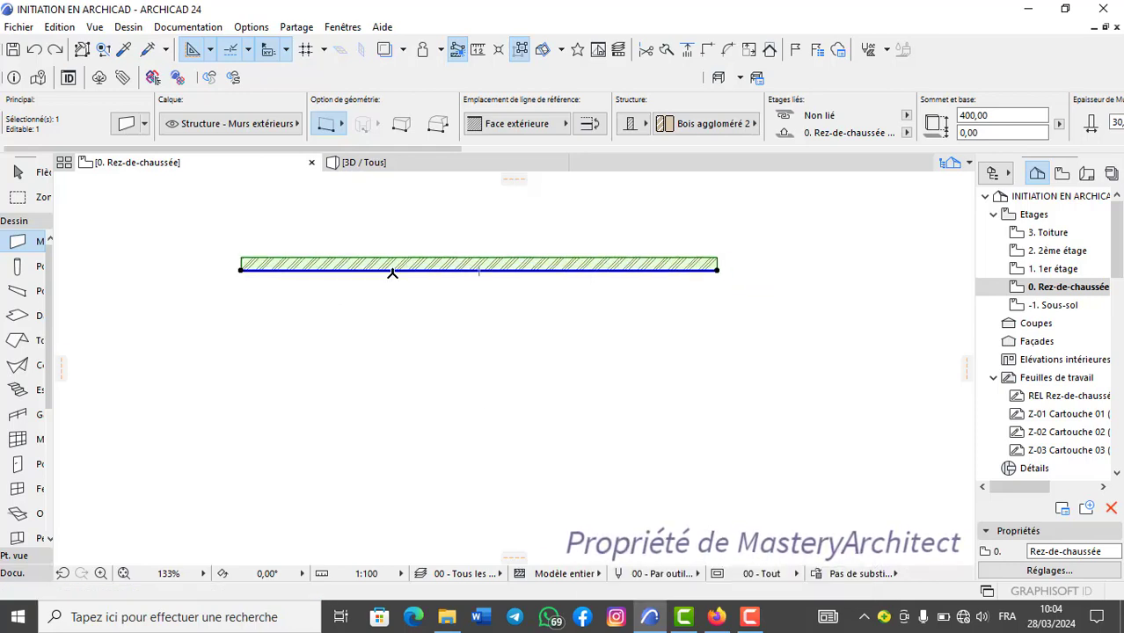
key("ctrl+u")
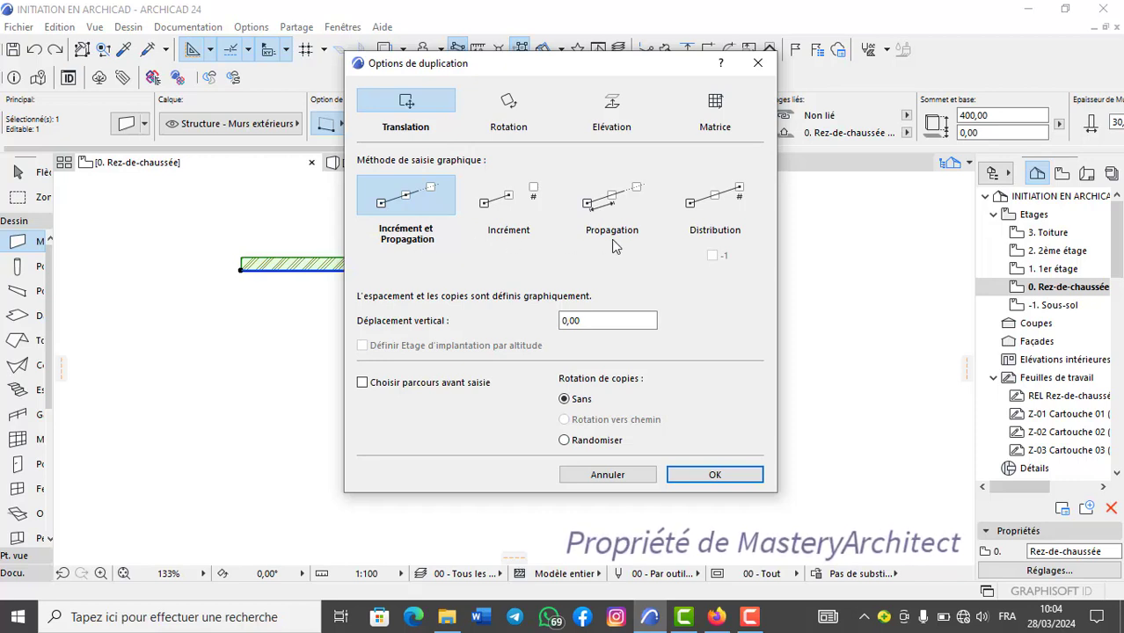
left_click(717, 211)
left_click(630, 296)
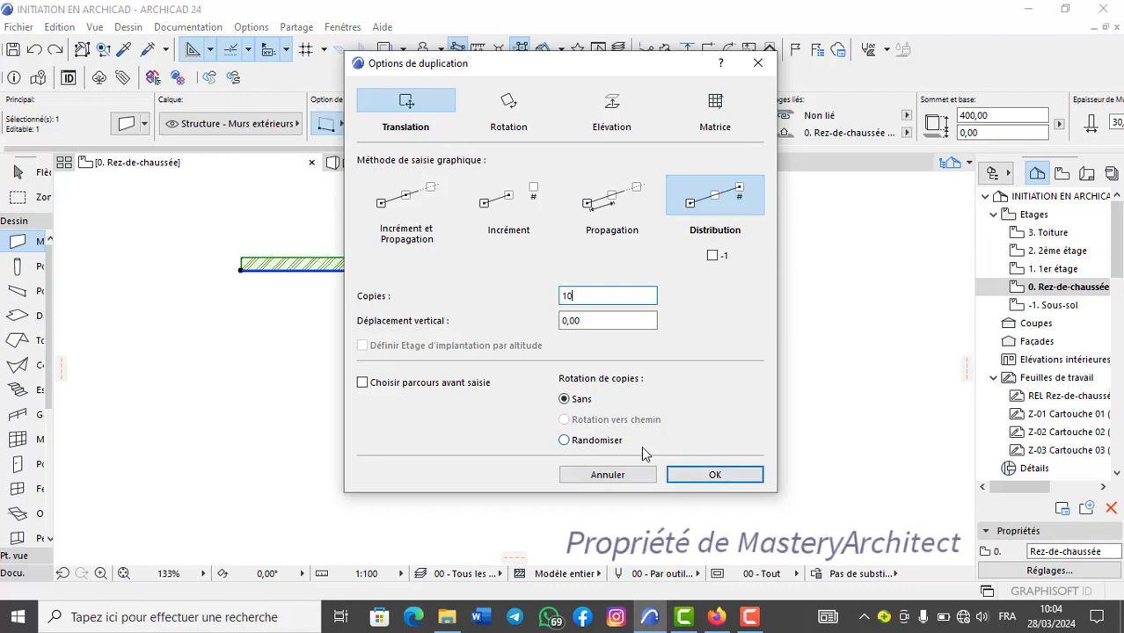
left_click(715, 473)
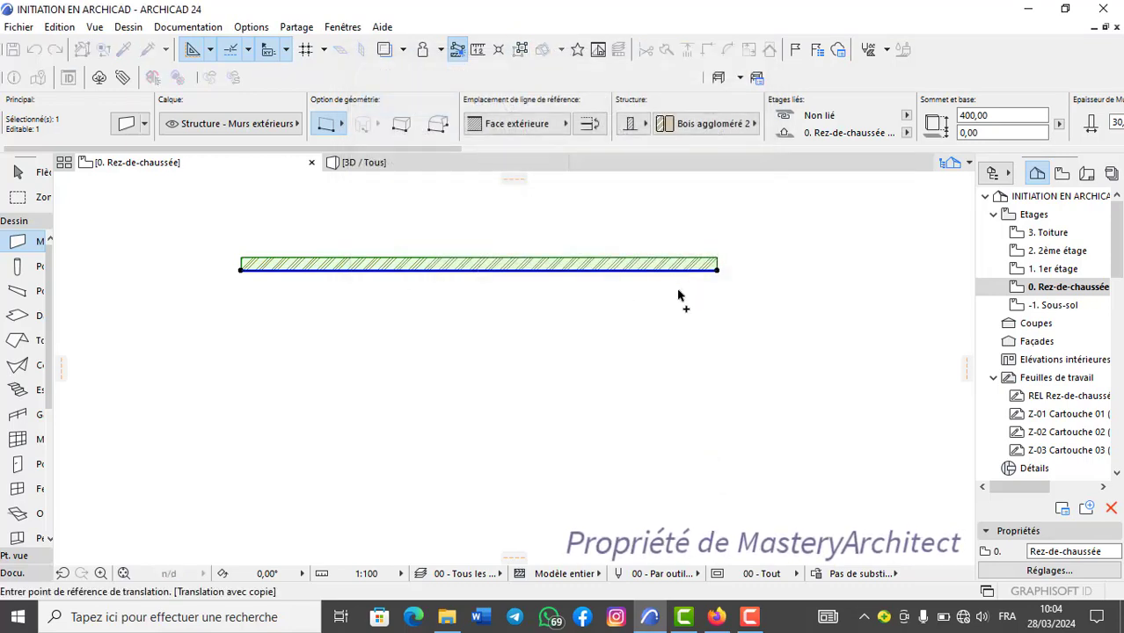
Distribute the 10 copies of the wall straight down from its right end, and undo the duplication.
scroll(677, 288, "down", 2)
middle_click_drag(676, 288, 638, 258)
scroll(638, 258, "up", 2)
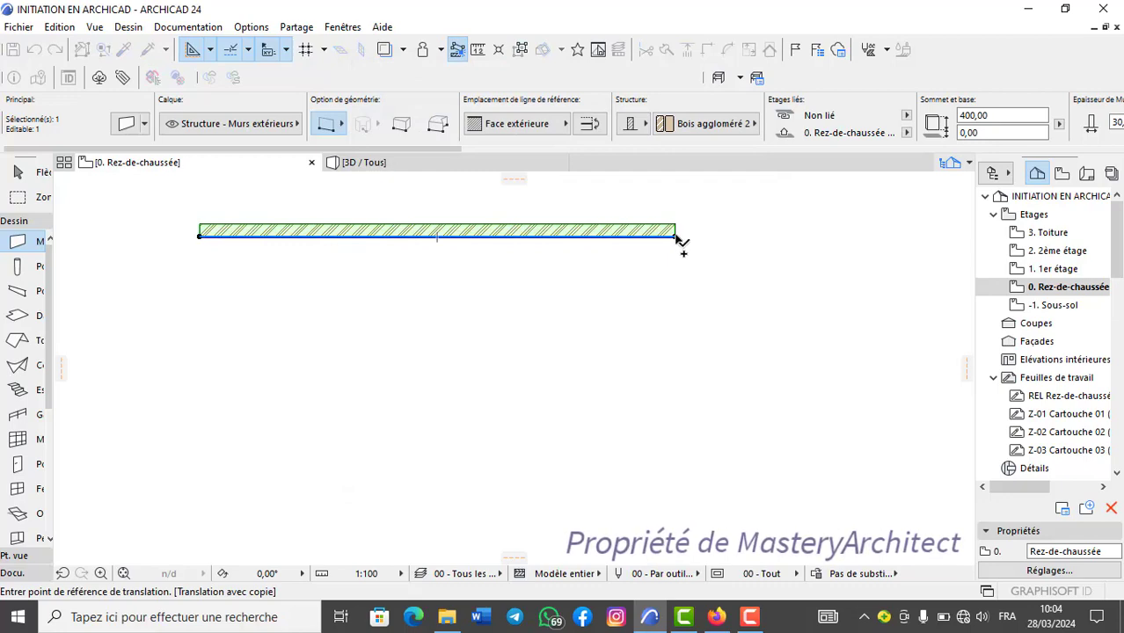
left_click(678, 236)
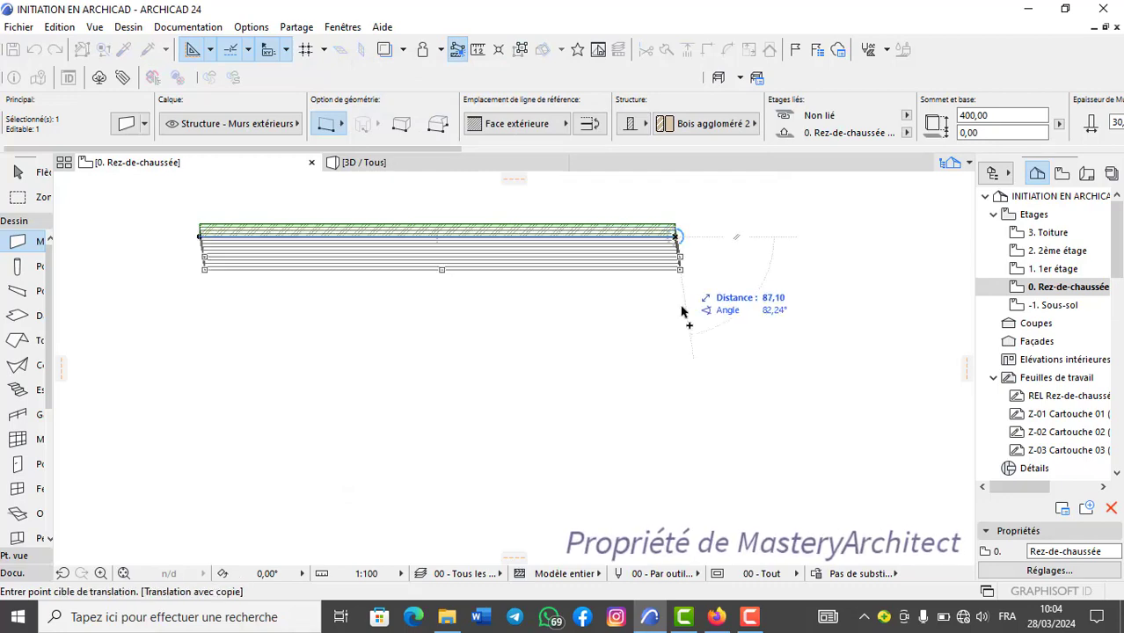
scroll(669, 414, "down", 1)
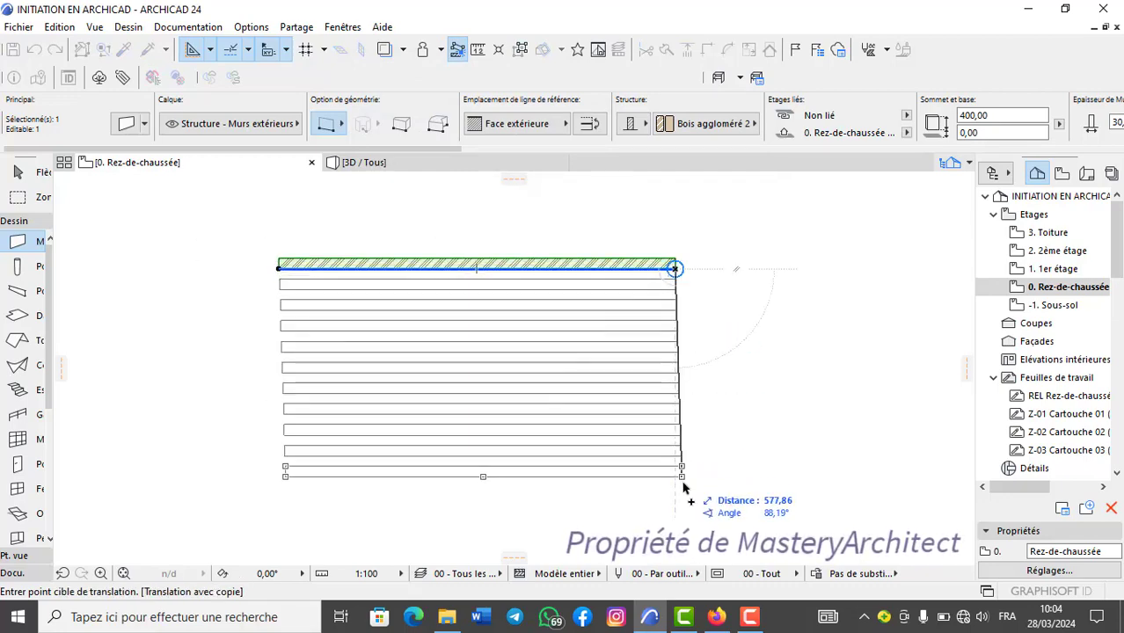
left_click(677, 528)
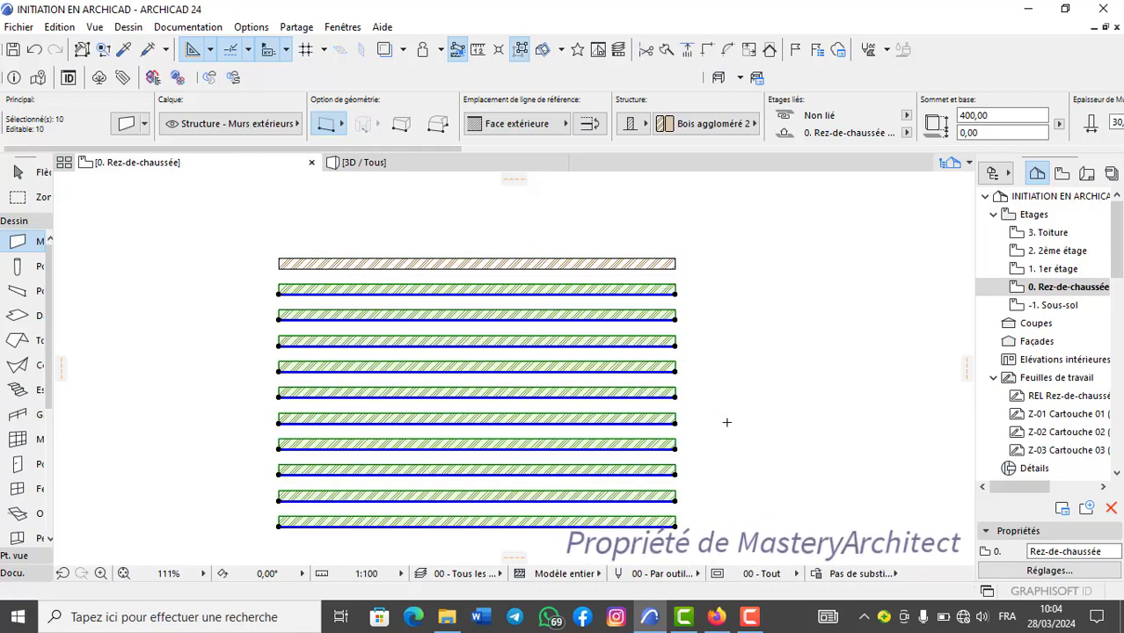
key("Escape")
scroll(624, 441, "down", 2)
scroll(532, 389, "up", 2)
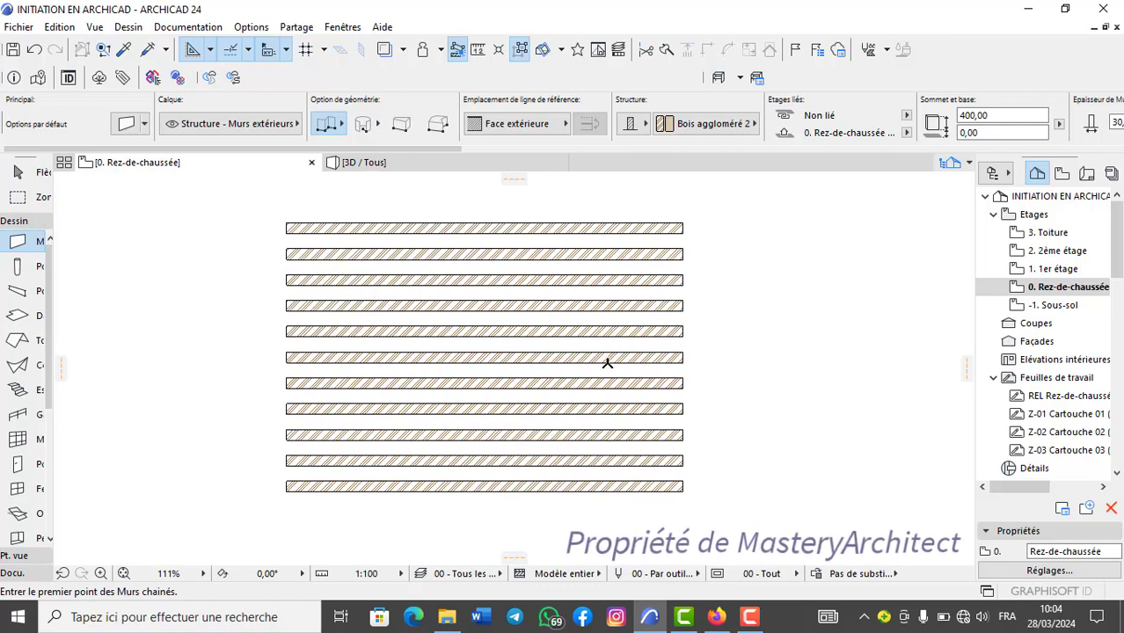
left_click(36, 50)
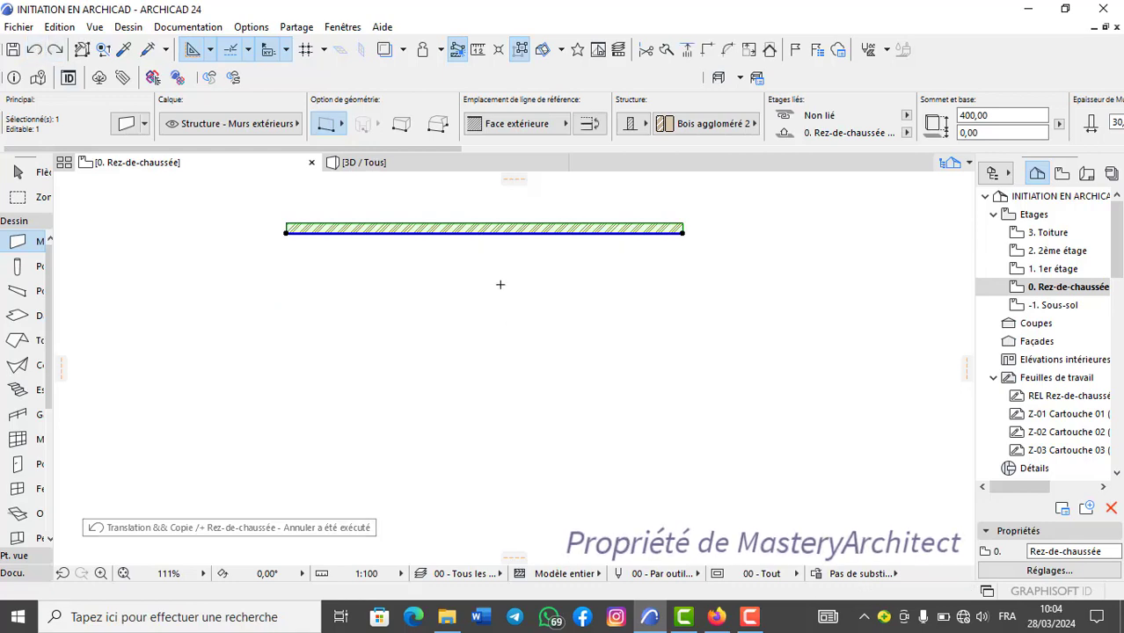
scroll(497, 284, "down", 1)
key("Escape")
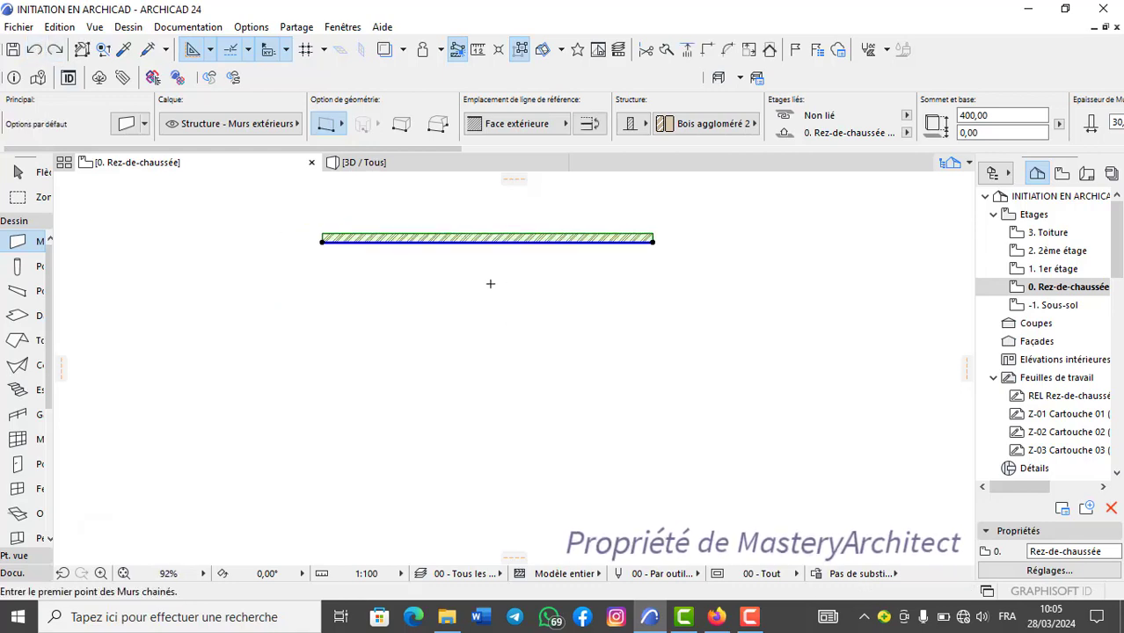
Draw two sloping walls, one below the horizontal wall and one to its right at an angle of about 149°.
left_click(234, 422)
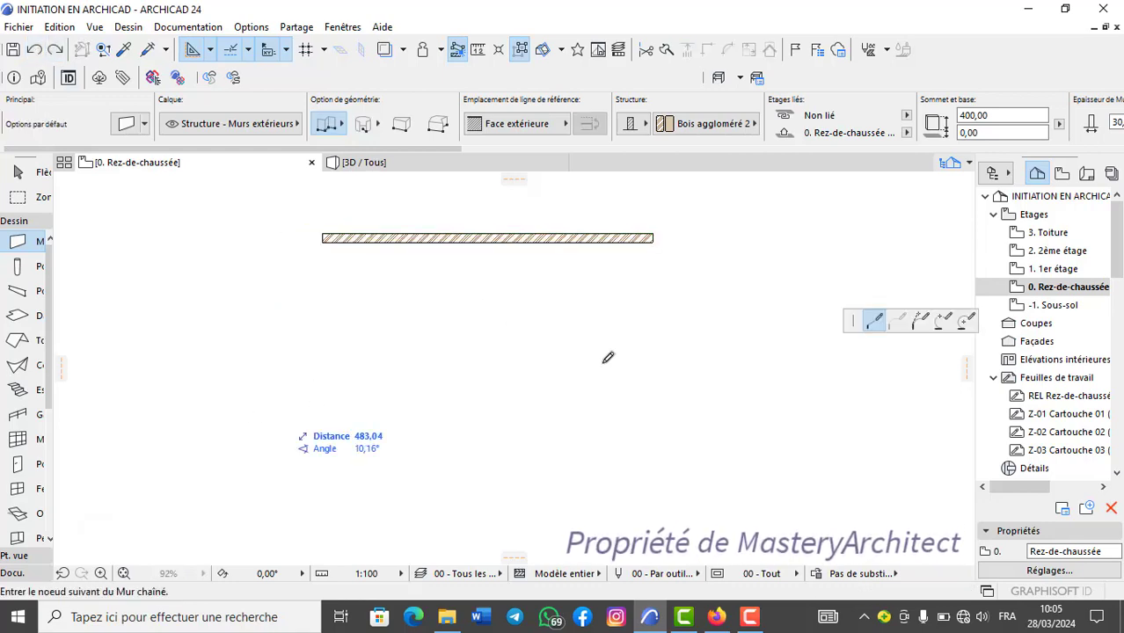
left_click(528, 353)
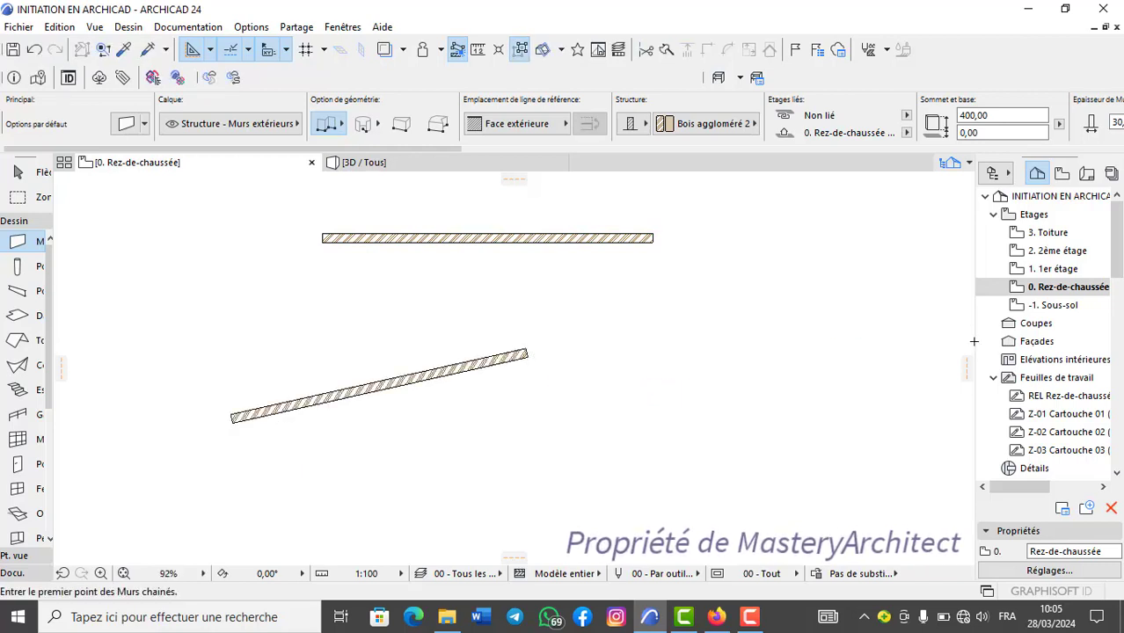
left_click(867, 301)
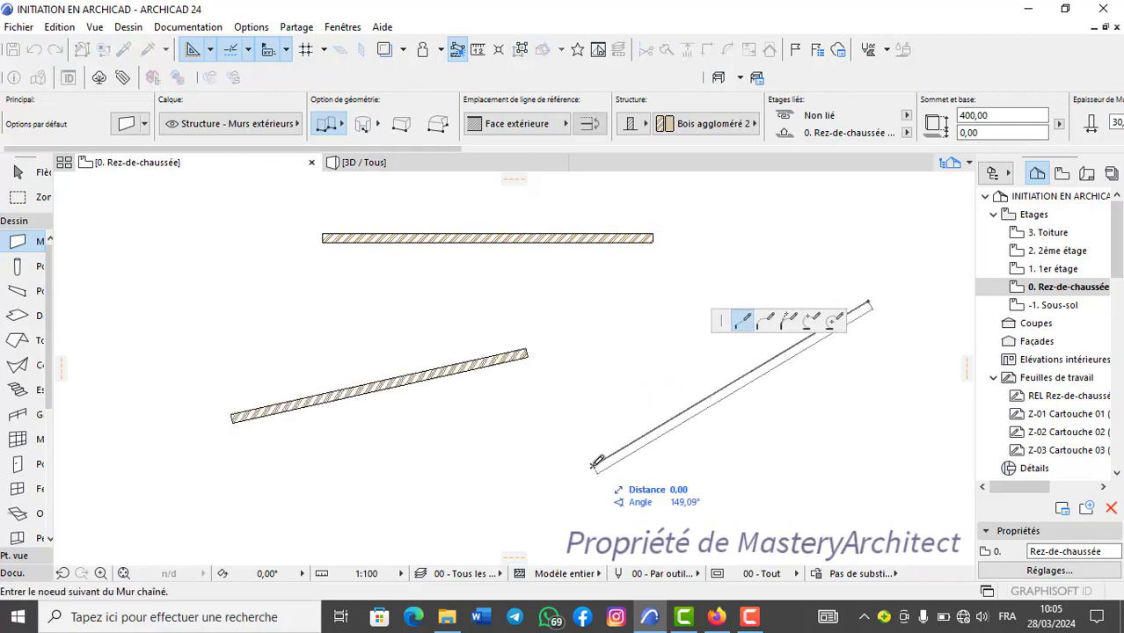
left_click(599, 464)
scroll(605, 459, "down", 3)
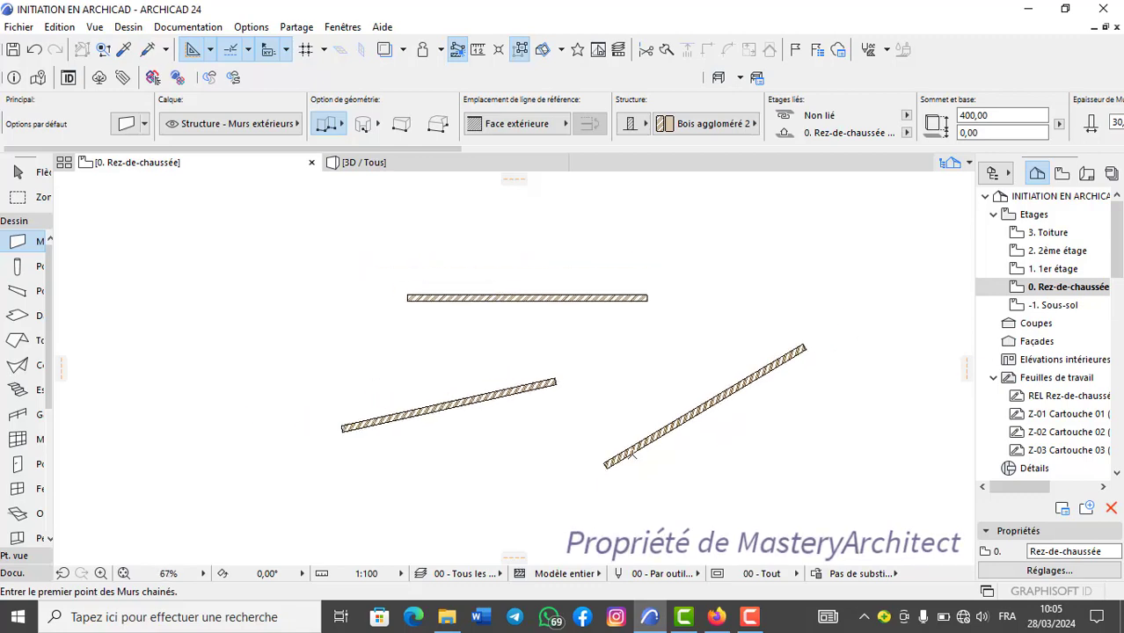
Select the three walls one by one, bring up the commands available for them, and clear the selection.
left_click(494, 259, "shift")
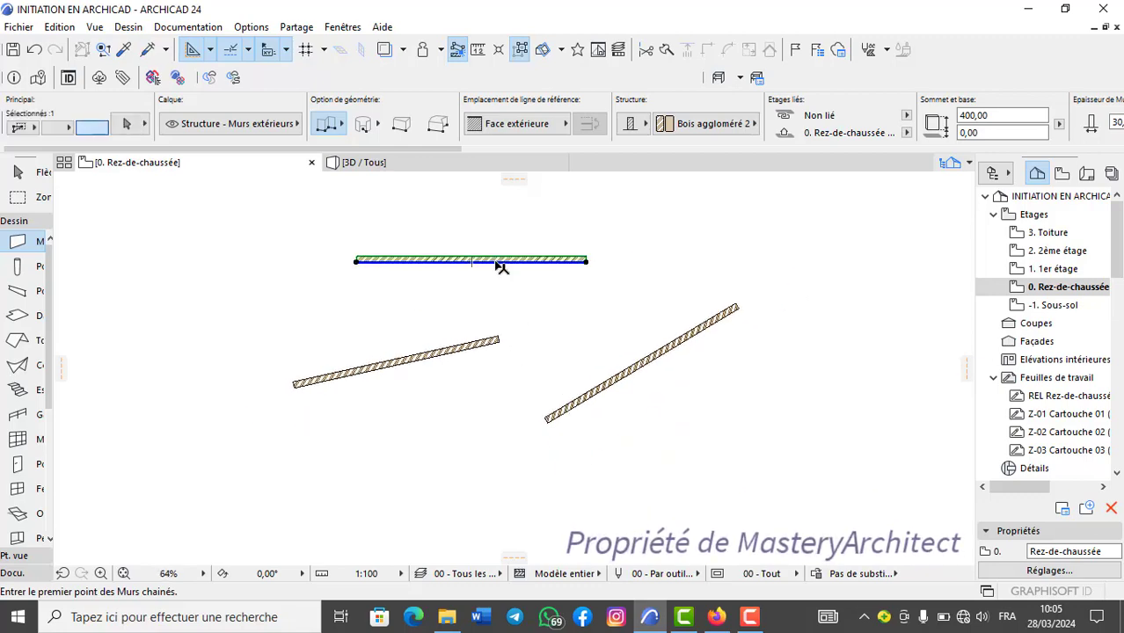
left_click(486, 352, "shift")
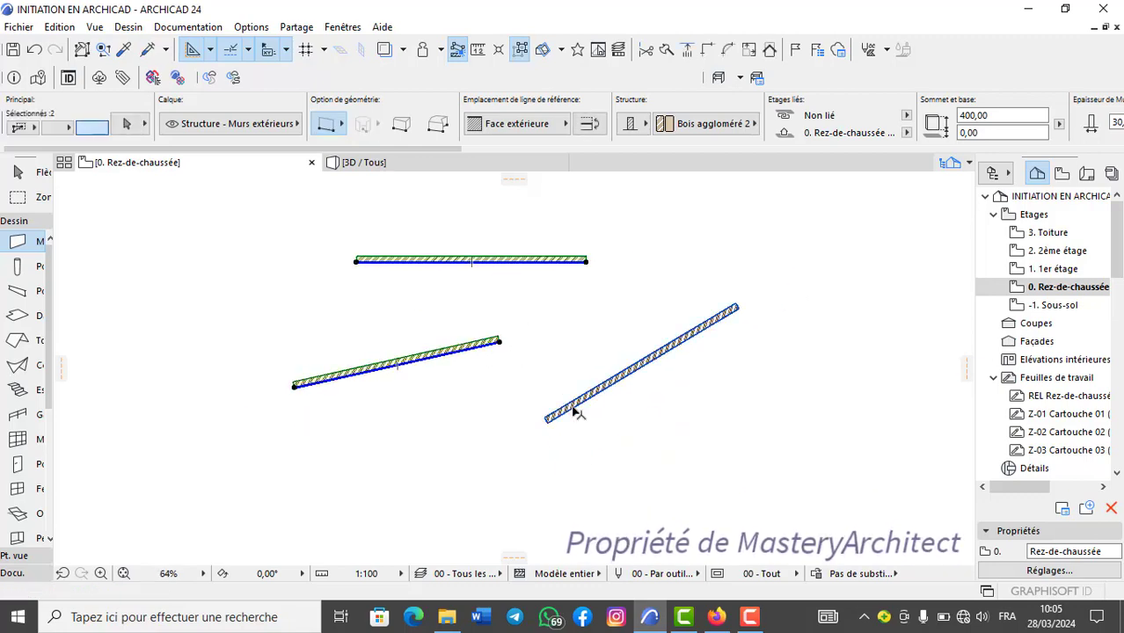
left_click(572, 402, "shift")
right_click(563, 367)
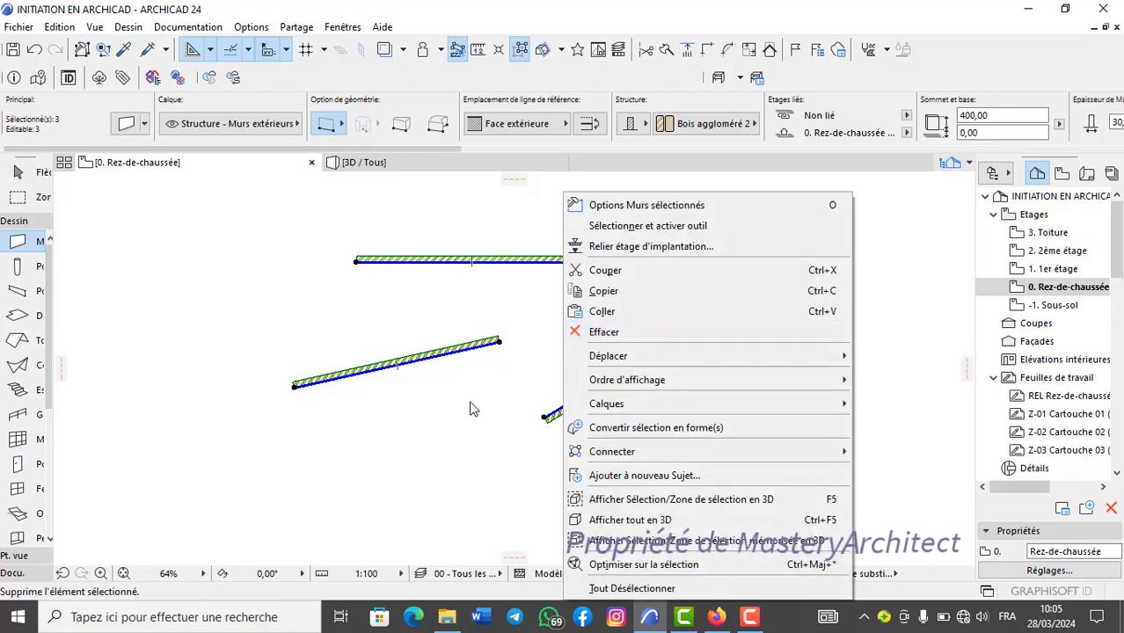
key("Escape")
key("Escape")
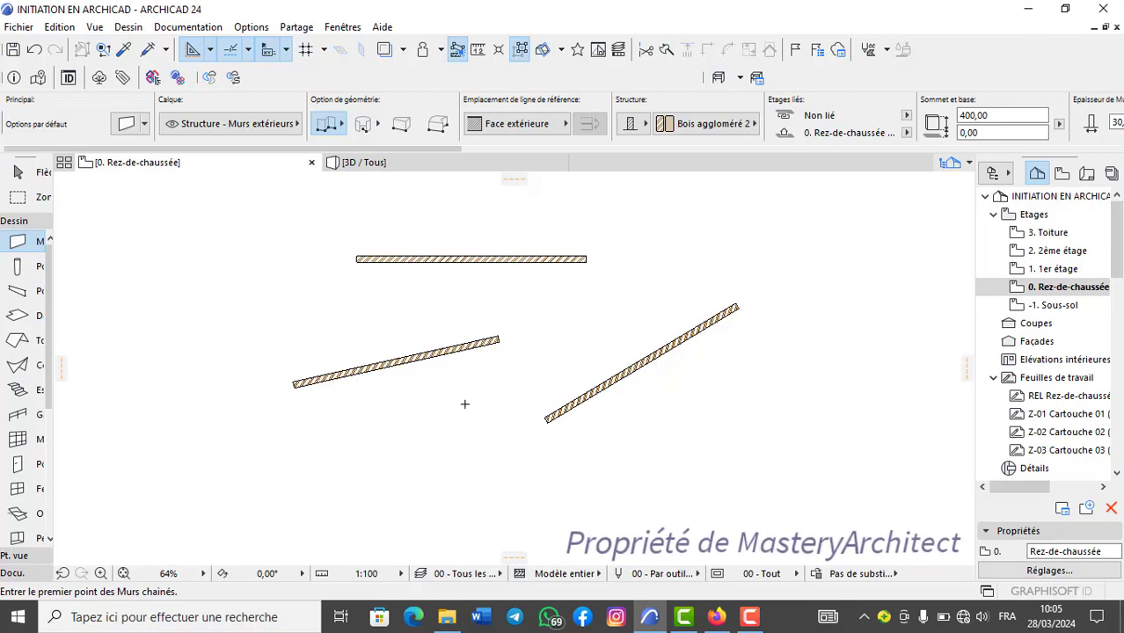
Select all walls at once with the Wall tool active, and clear the selection.
key("ctrl+a")
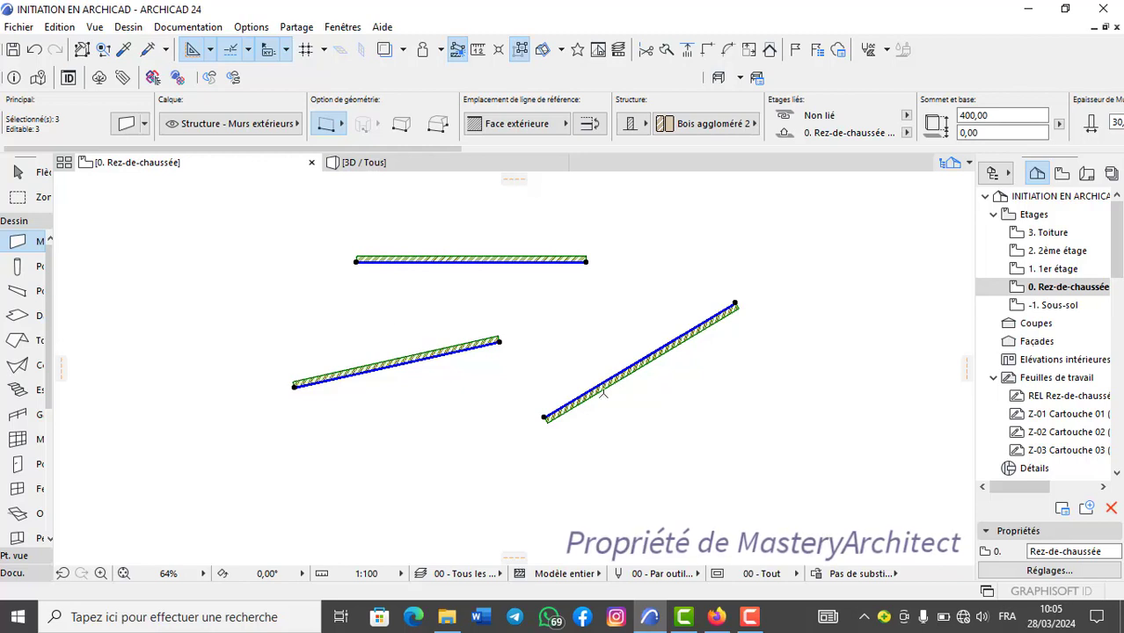
left_click(26, 242)
key("Escape")
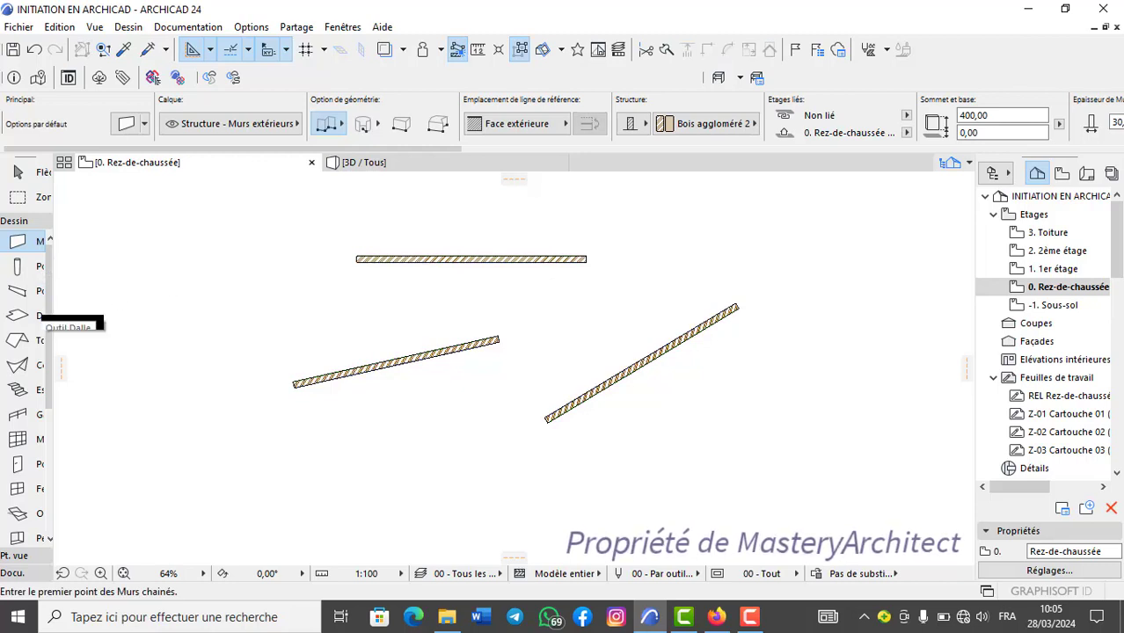
Place four columns in the free areas around the three walls.
left_click(18, 266)
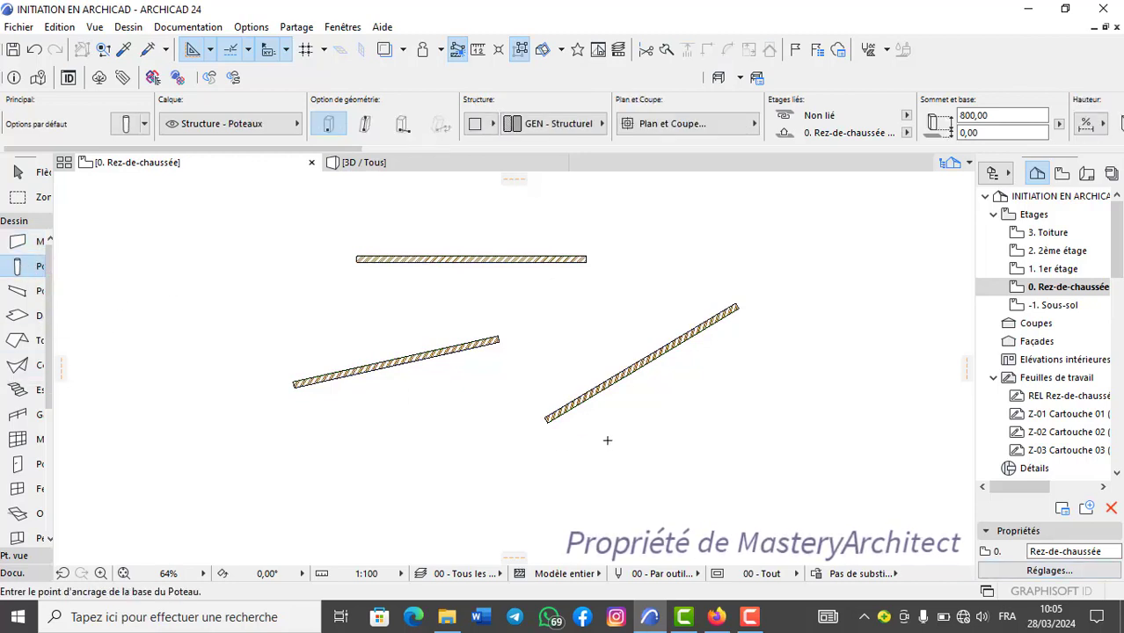
left_click(594, 325)
left_click(386, 461)
Select all columns with the Column tool active and all walls with the Wall tool active, clearing each selection.
key("ctrl+a")
key("Escape")
left_click(17, 241)
key("ctrl+a")
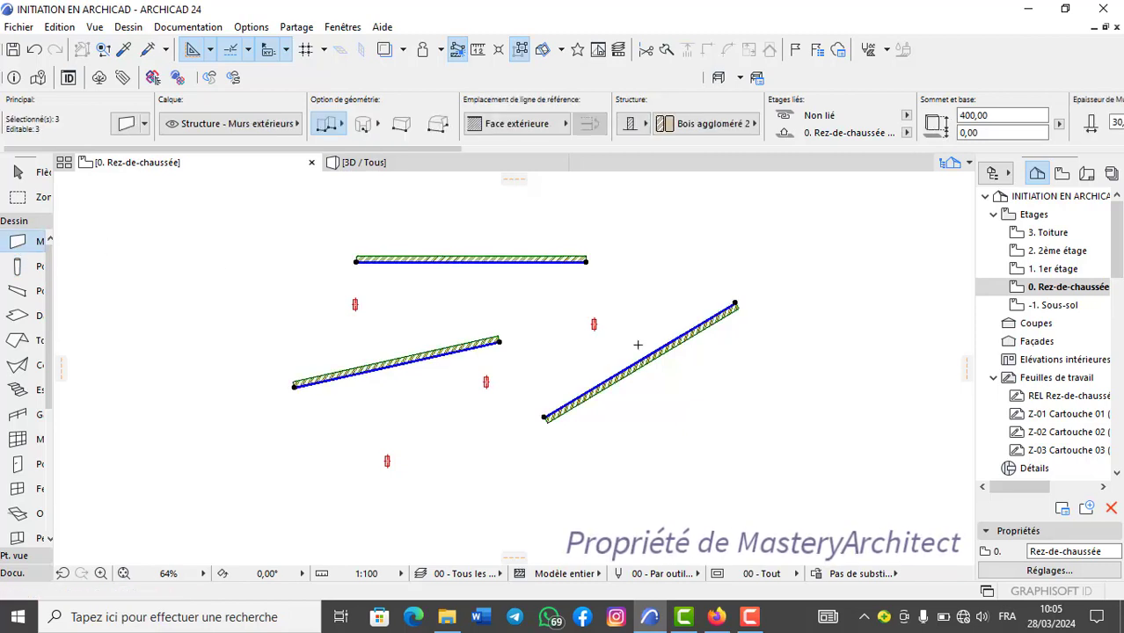
key("Escape")
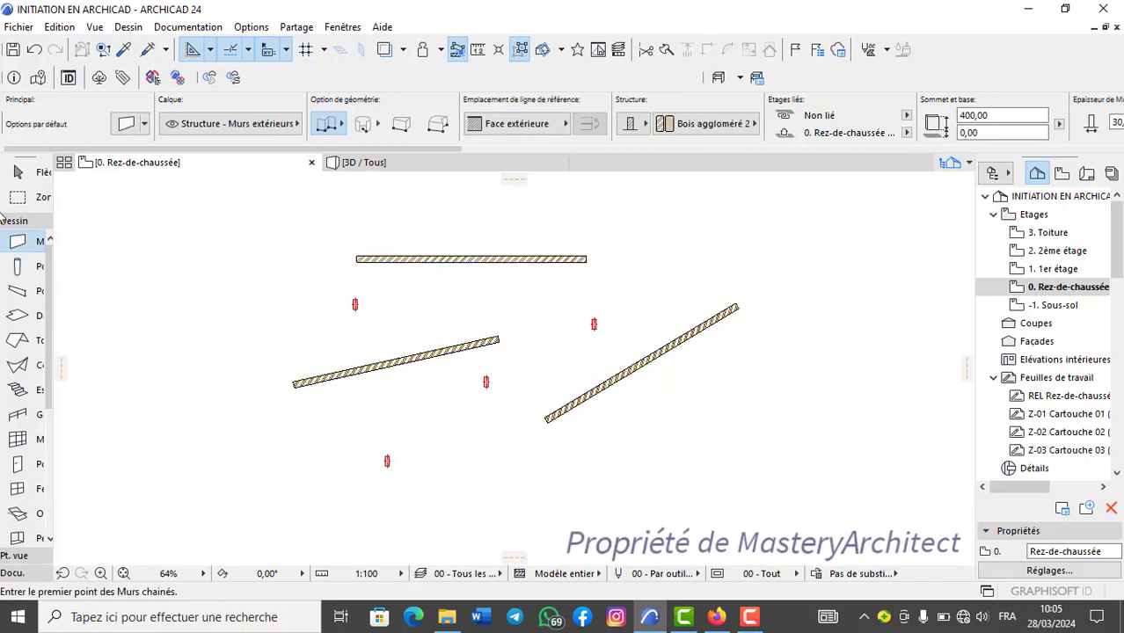
Select all walls and columns together with the Arrow tool (Flèche) active, and clear the selection.
left_click(19, 174)
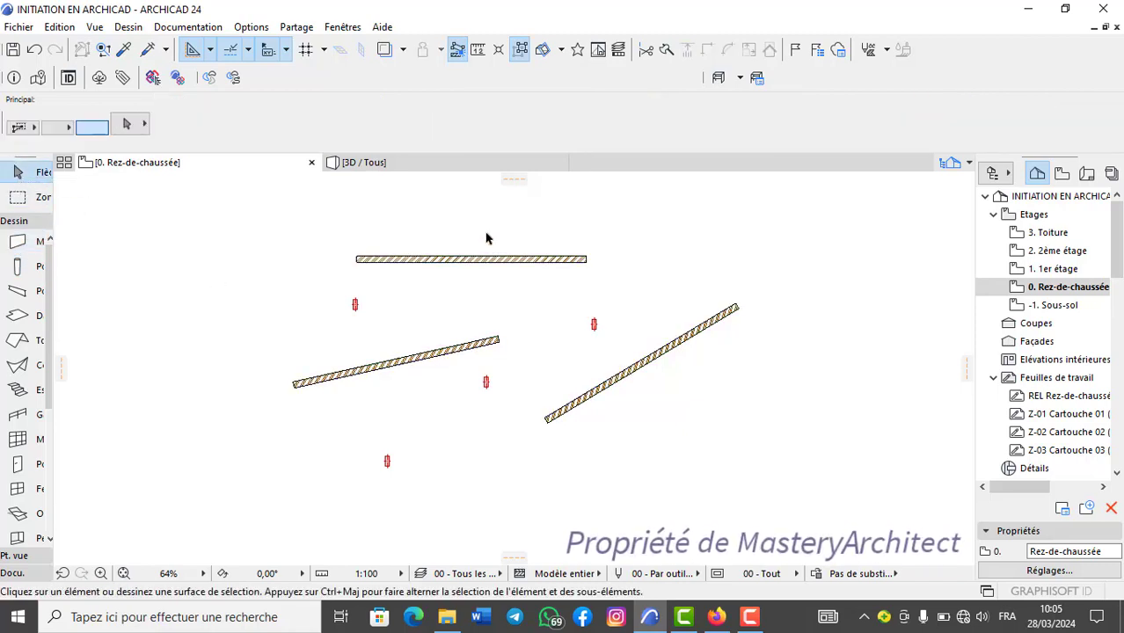
key("ctrl+a")
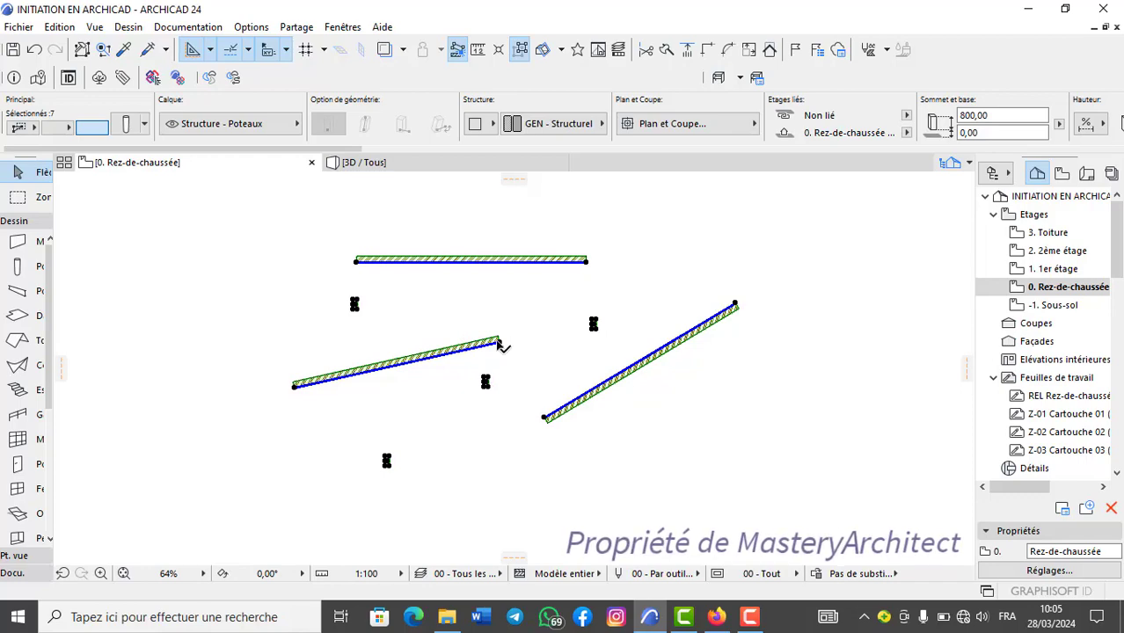
left_click(619, 417)
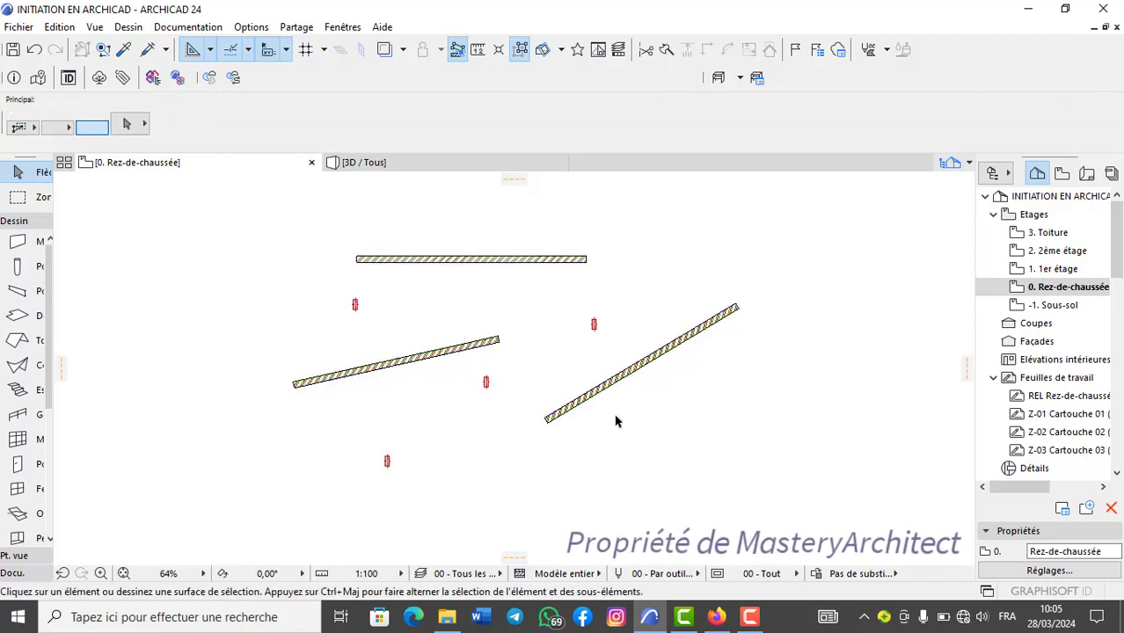
Select the four columns individually and delete them.
scroll(595, 324, "up", 2)
left_click(596, 325)
left_click(465, 392, "shift")
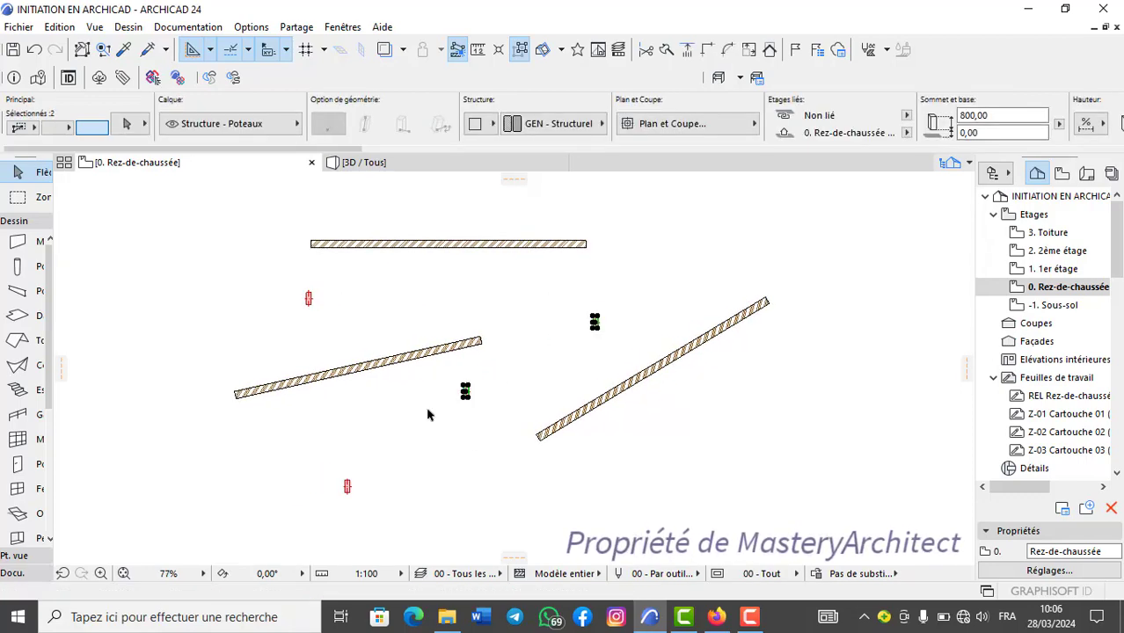
left_click(347, 487, "shift")
left_click(307, 298, "shift")
right_click(343, 309)
left_click(388, 333)
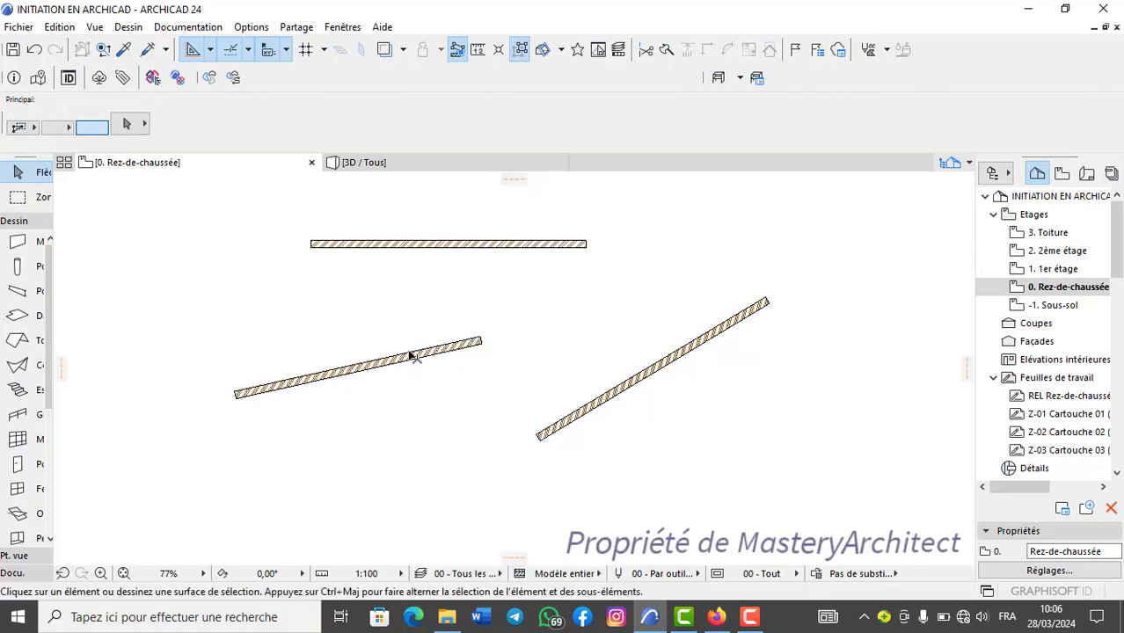
Delete the two sloping walls, and undo back to the single horizontal wall.
left_click(414, 356)
left_click(598, 407, "shift")
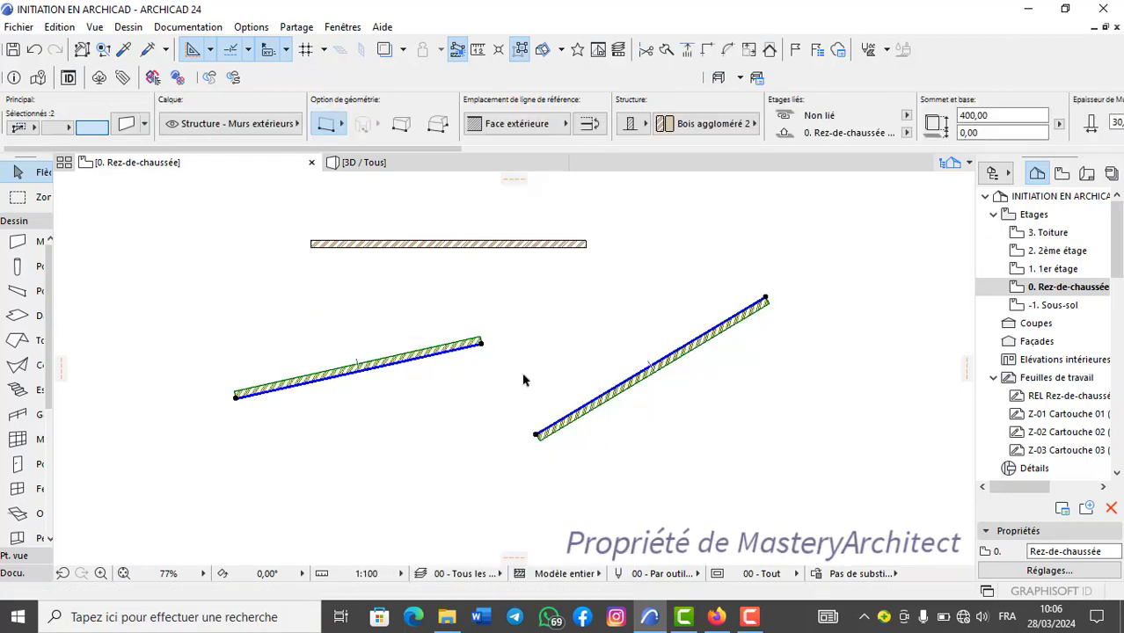
right_click(524, 381)
left_click(526, 328)
scroll(498, 249, "up", 1)
scroll(498, 249, "up", 1)
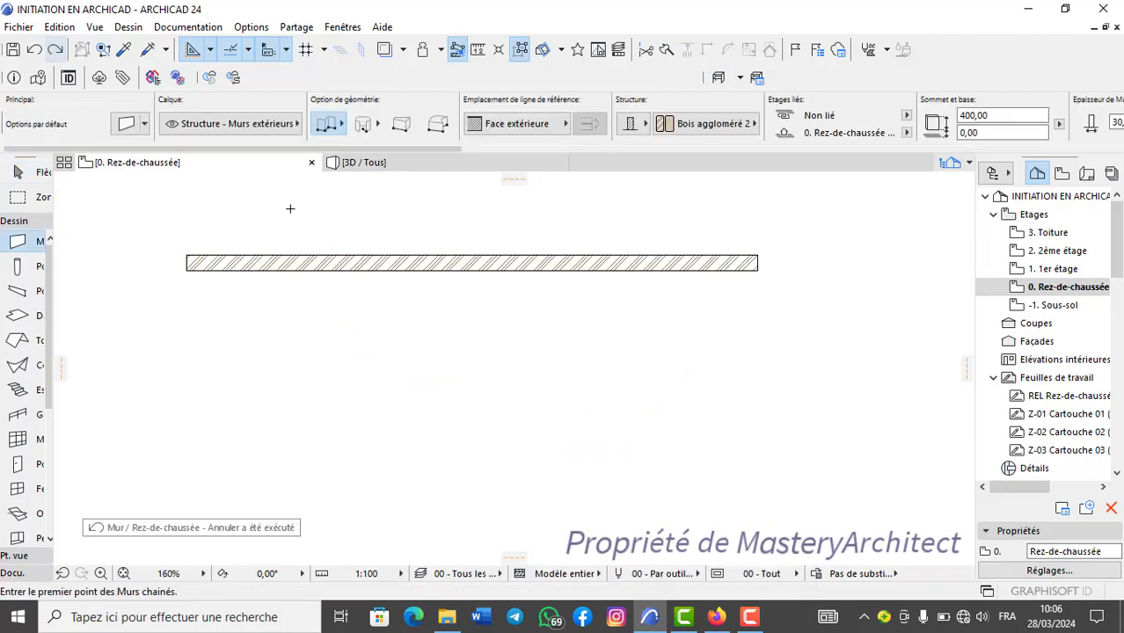
Draw a second horizontal wall of similar length below the existing one.
scroll(568, 370, "down", 2)
middle_click_drag(568, 370, 610, 358)
left_click(356, 389)
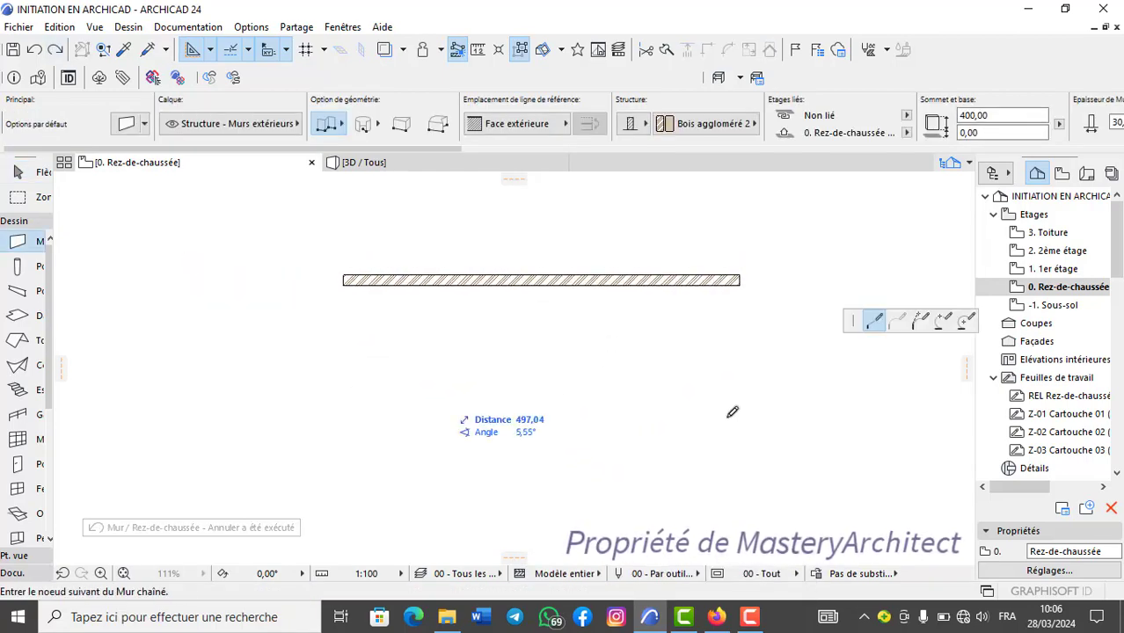
left_click(762, 387)
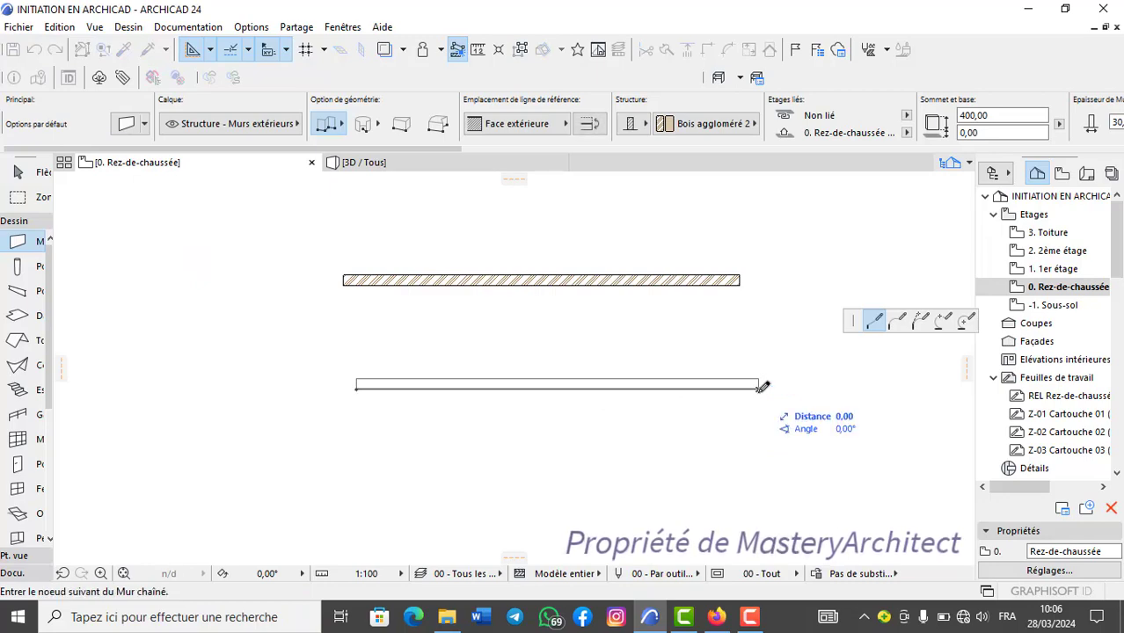
left_click(762, 387)
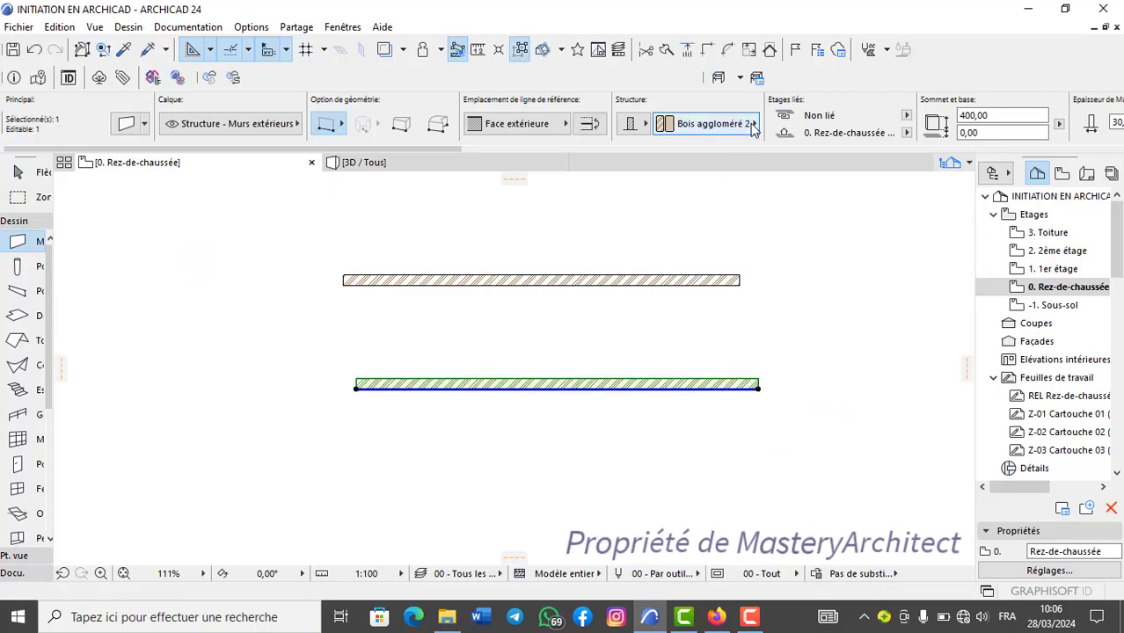
Set the lower wall's building material to Couche - Protection mécanique, and clear the selection.
left_click(752, 124)
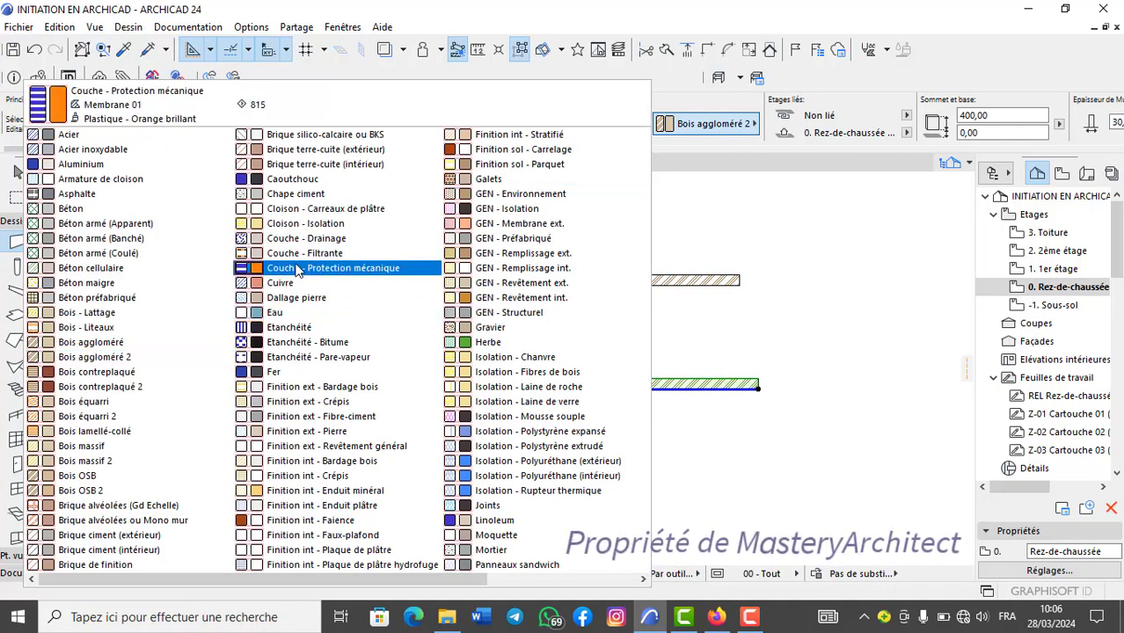
left_click(348, 274)
key("Escape")
scroll(522, 370, "up", 3)
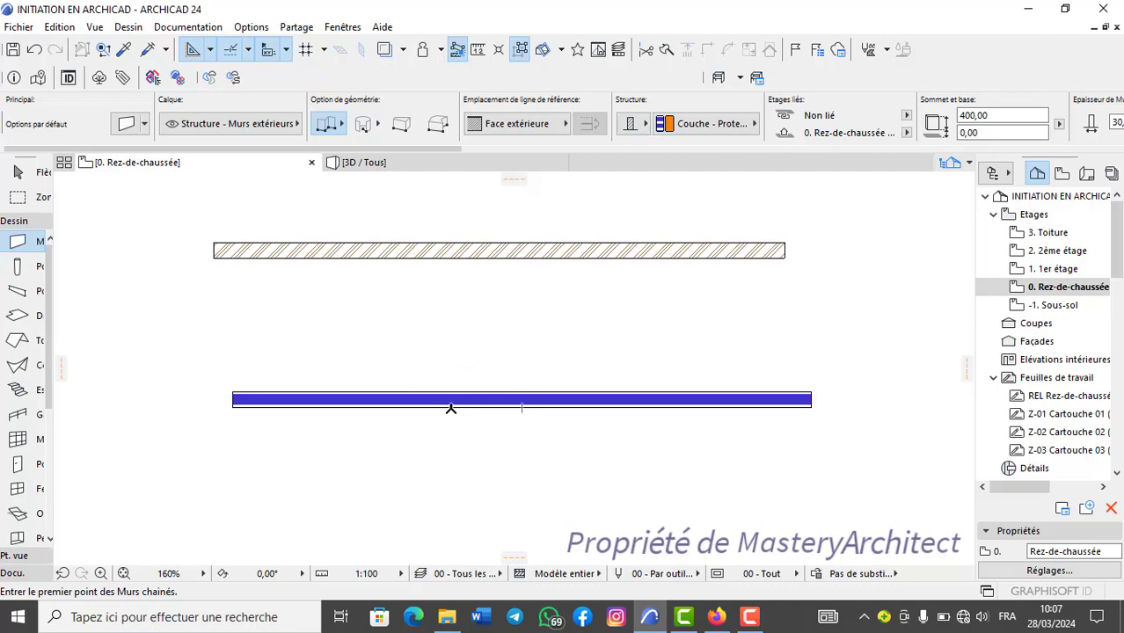
Select the upper wall, open its building material list to look it over, and clear the selection without changing the material.
left_click(519, 249)
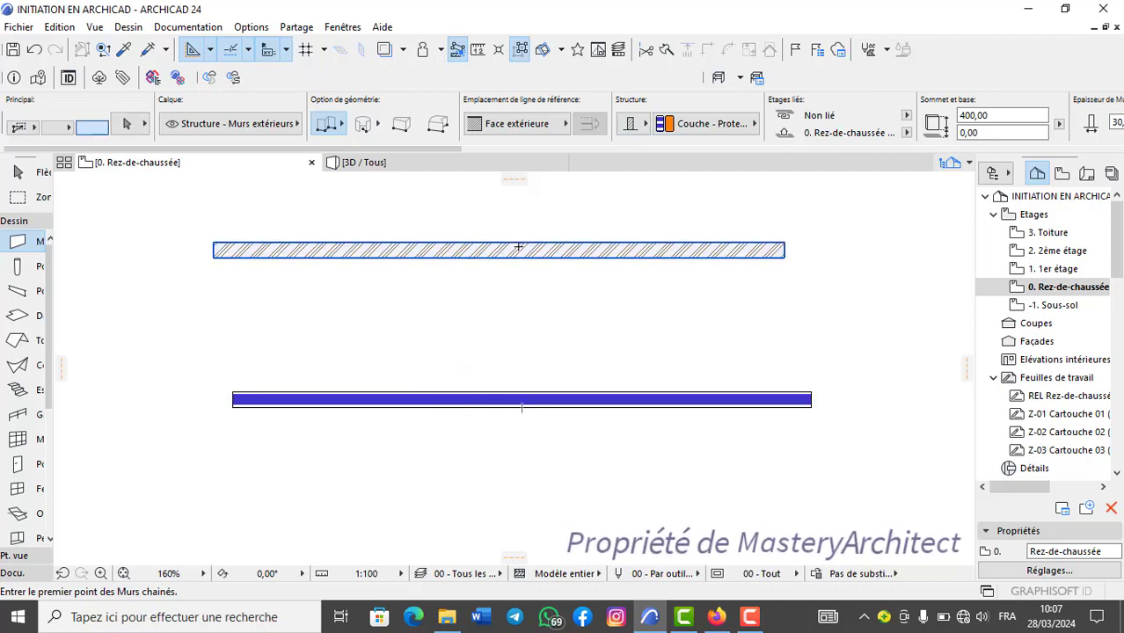
left_click(753, 125)
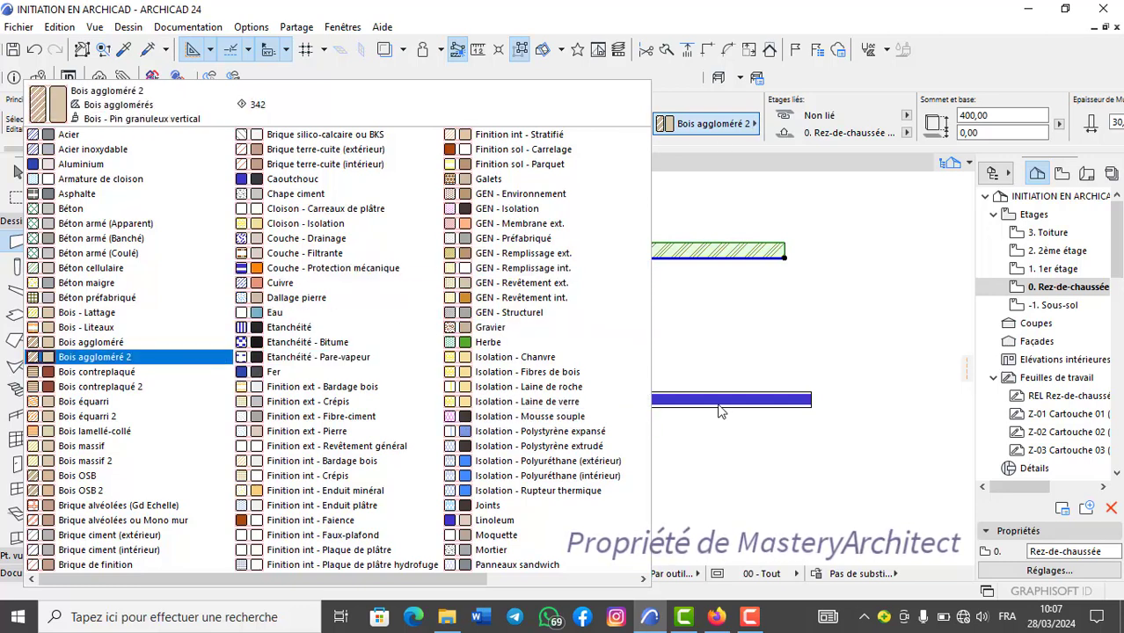
left_click(684, 290)
key("Escape")
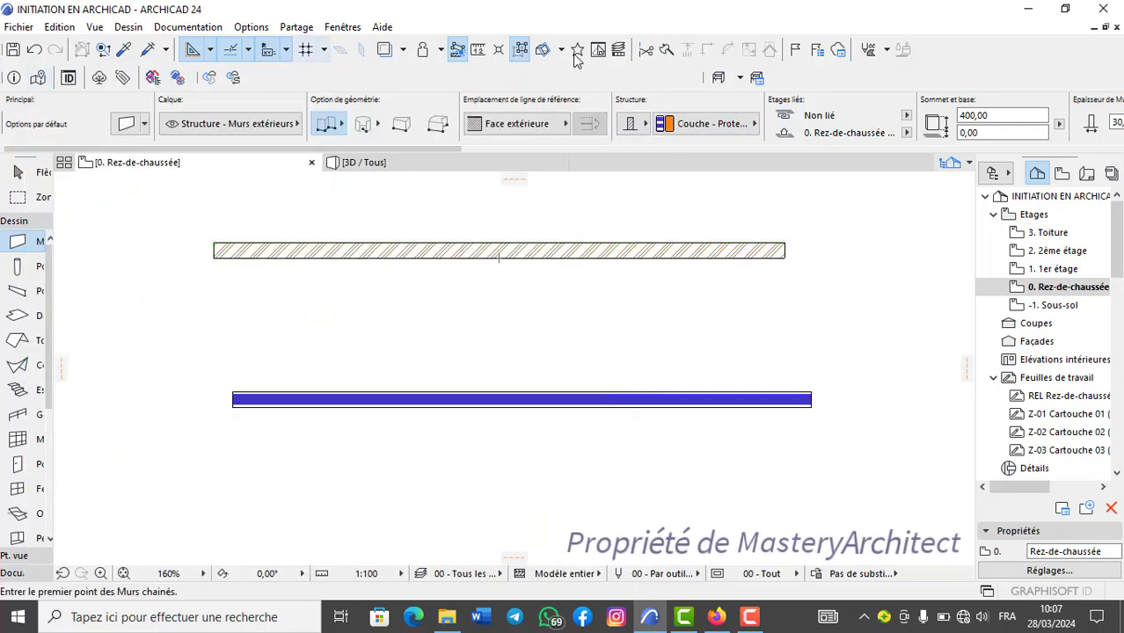
Pick up the lower wall's parameters, inject them into the upper hatched wall, and undo the transfer.
left_click(124, 51)
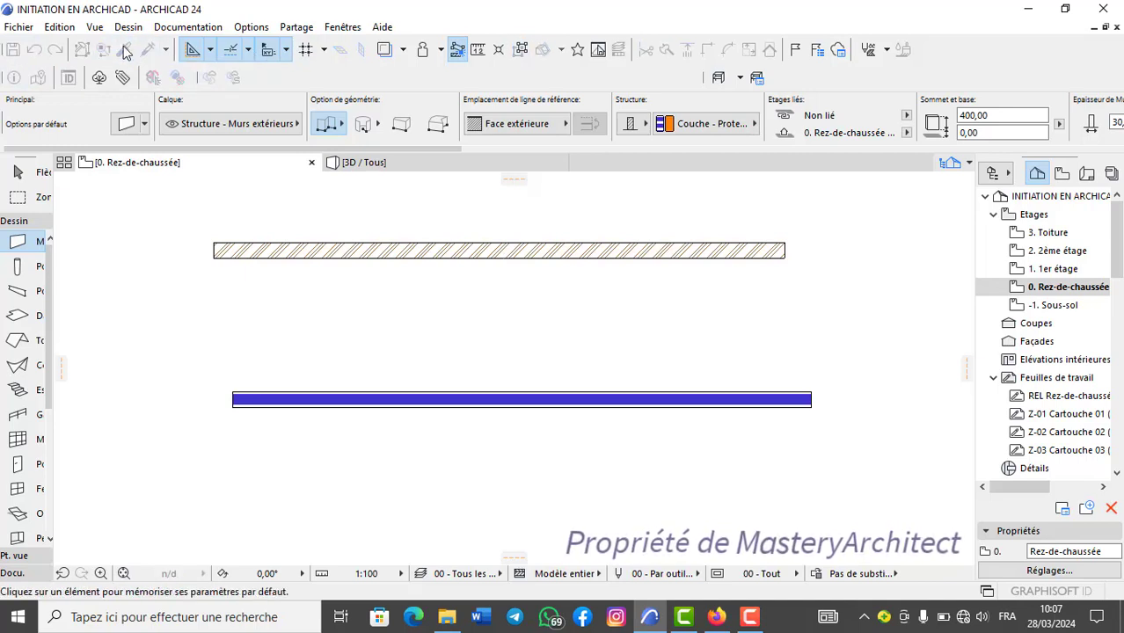
left_click(533, 395)
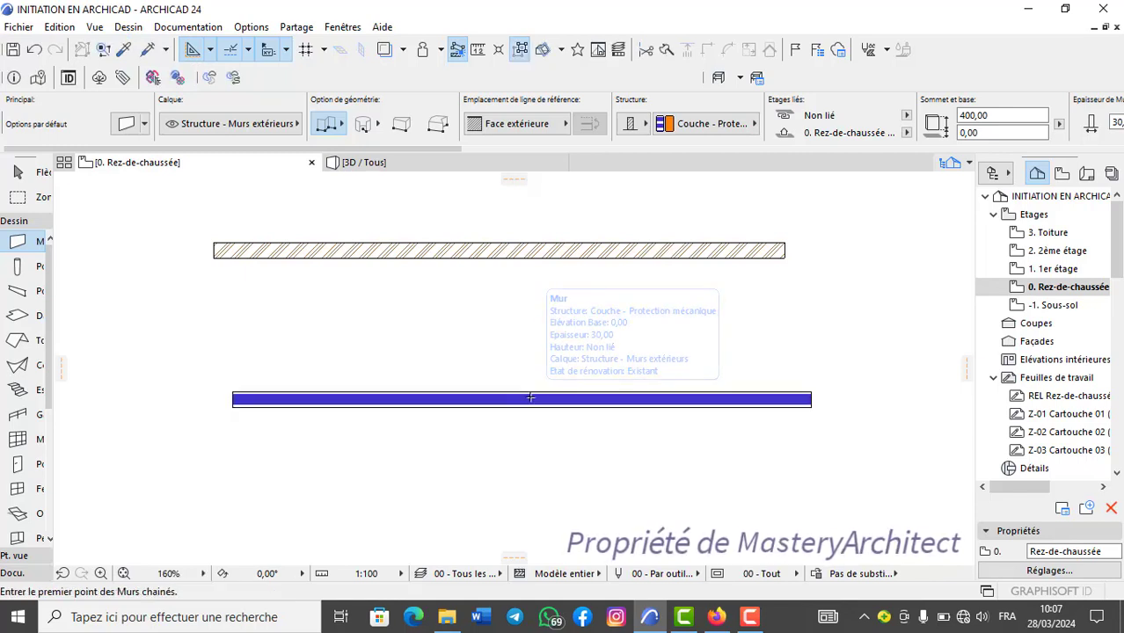
left_click(149, 50)
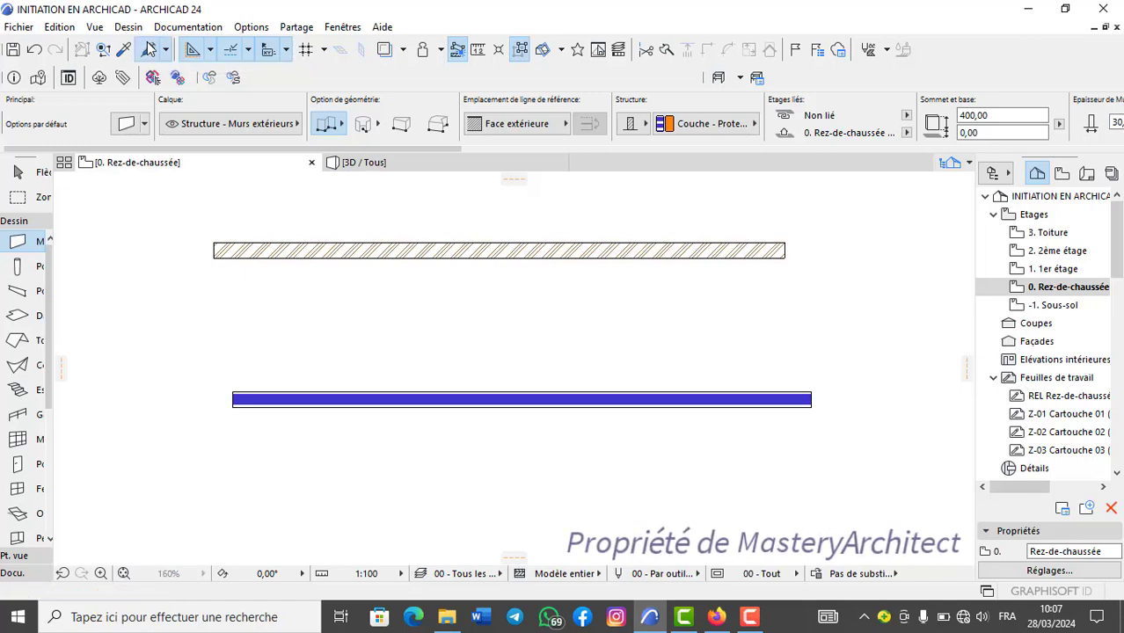
left_click(464, 242)
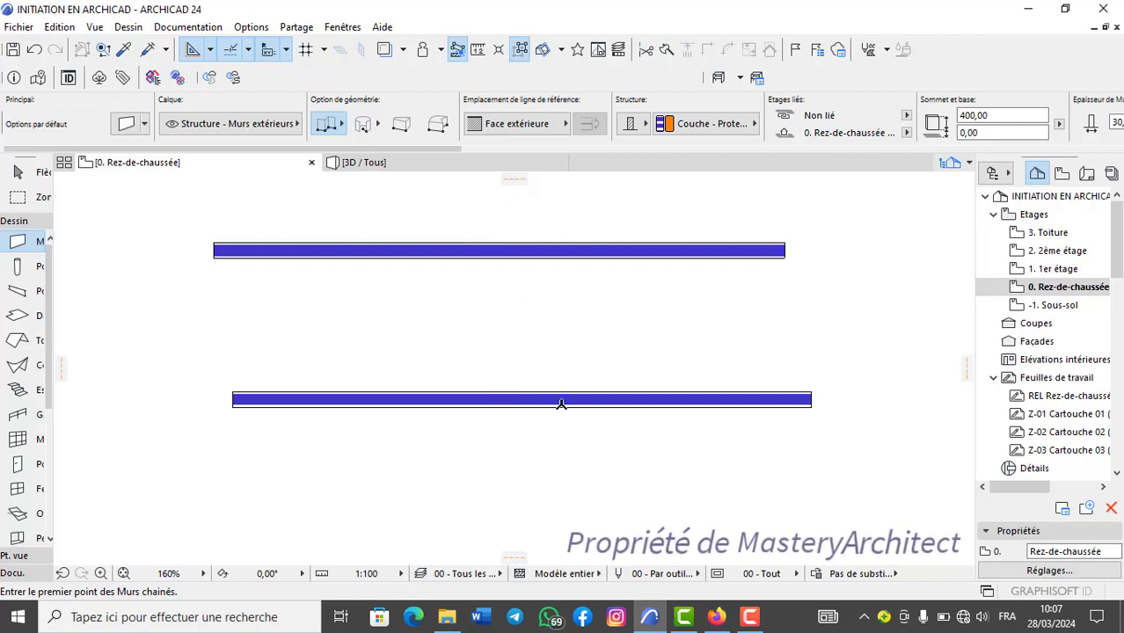
key("ctrl+z")
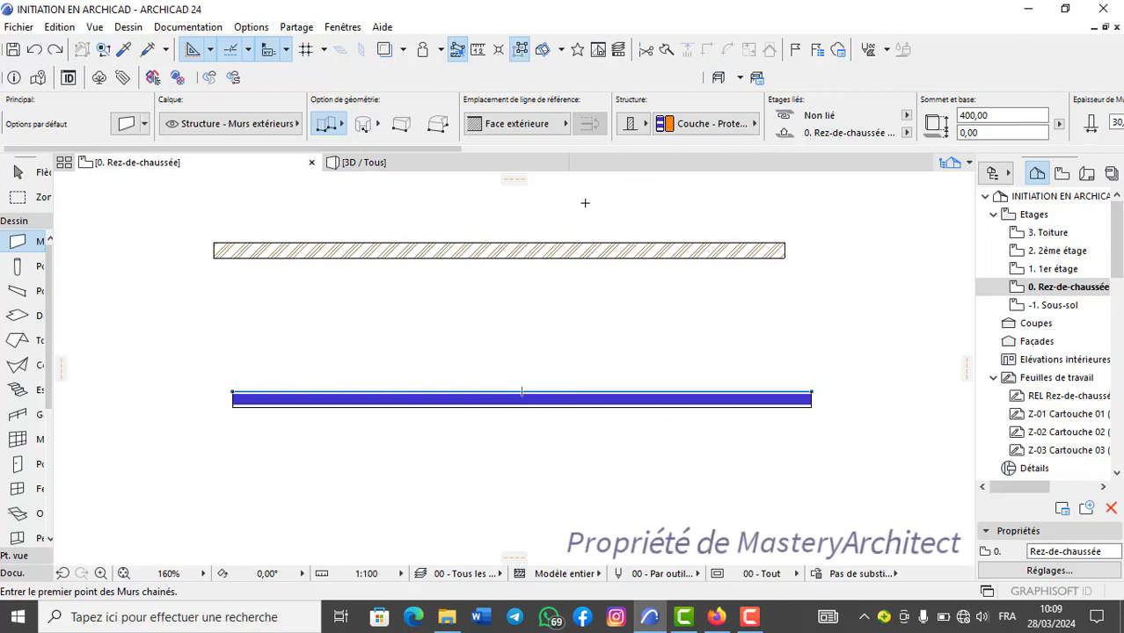
Inject the picked-up parameters of the lower wall into the upper wall.
left_click(570, 255, "ctrl+alt")
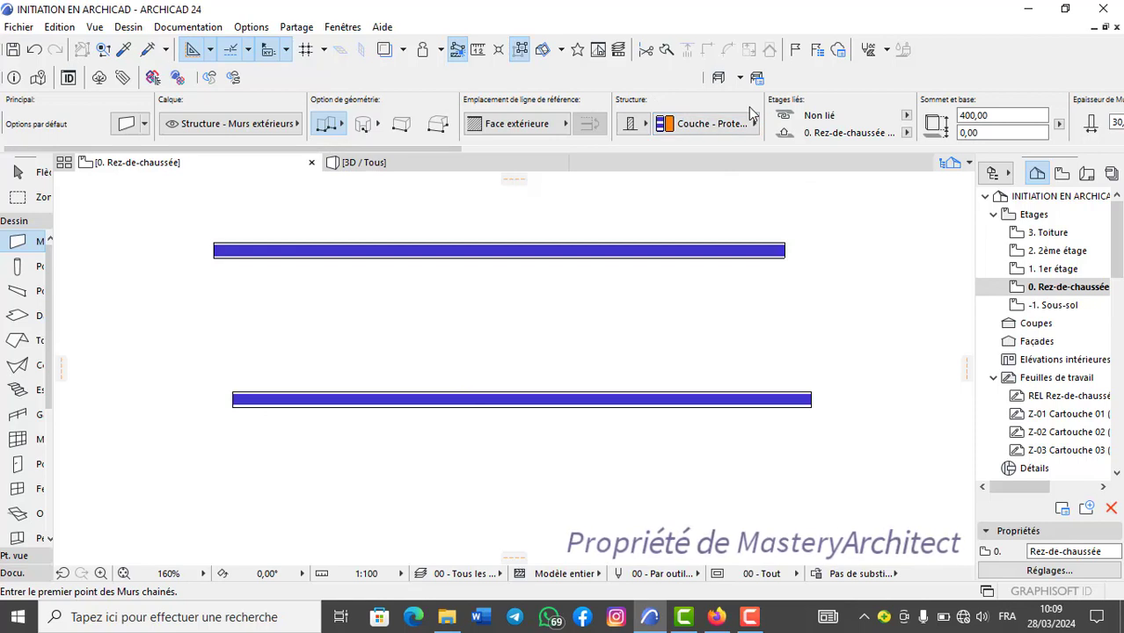
Cycle the Wall tool's geometry method through chained, rectangular, curved and trapezoidal walls, stopping at the polygonal wall.
key("g")
key("g")
key("g")
key("g")
key("g")
key("g")
key("g")
key("g")
key("g")
key("g")
key("g")
key("g")
key("g")
key("g")
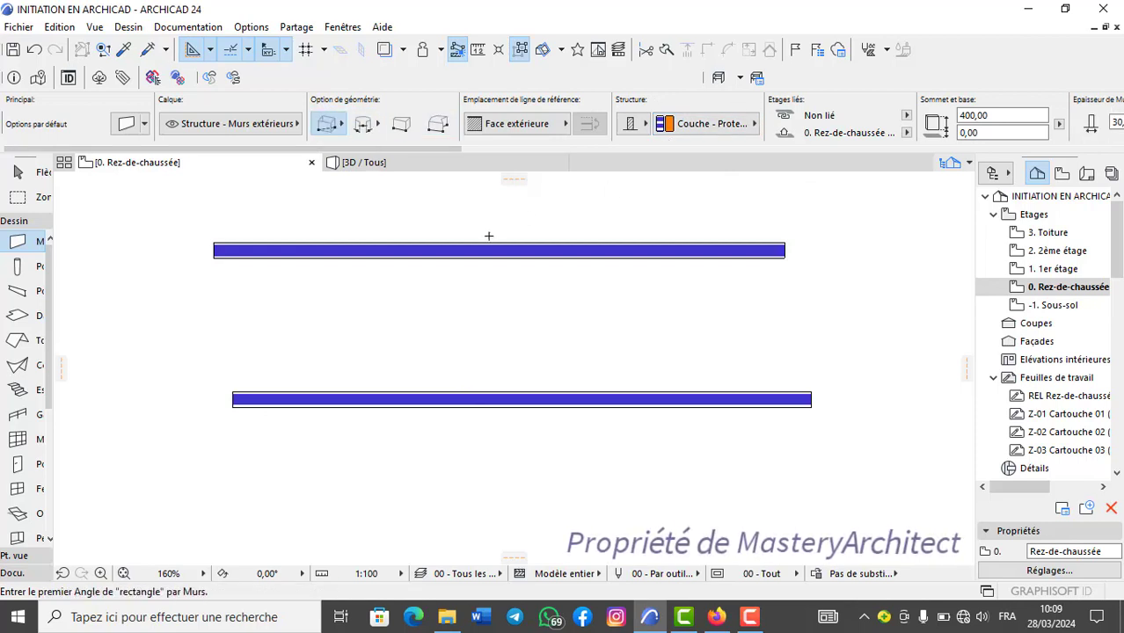
key("g")
key("g")
key("g")
key("g")
key("g")
key("g")
key("g")
key("g")
key("g")
key("g")
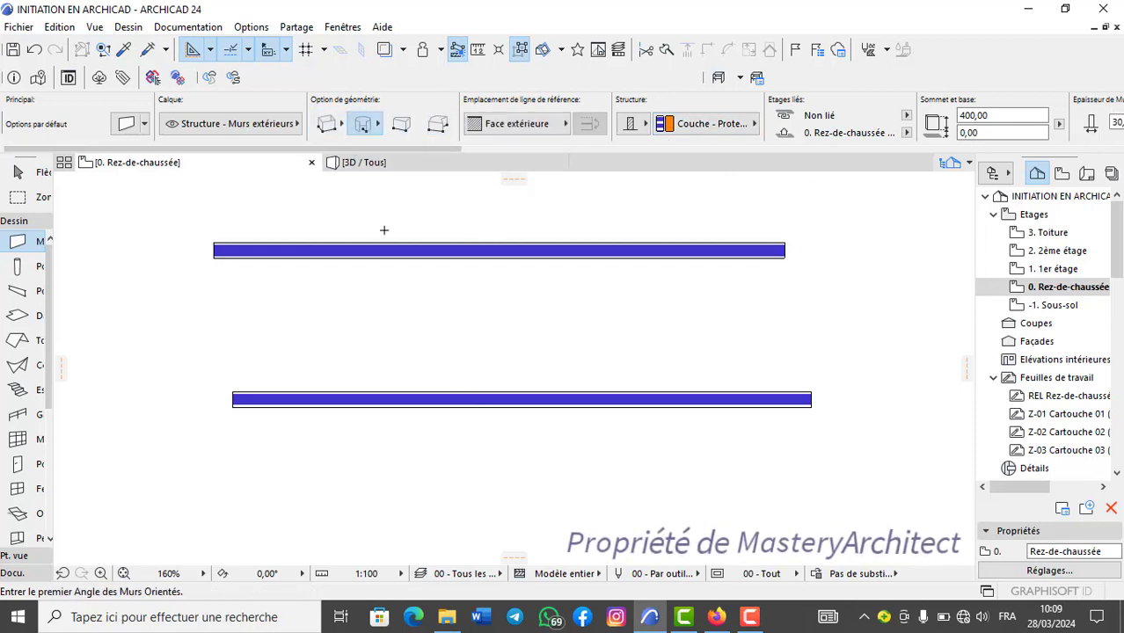
key("g")
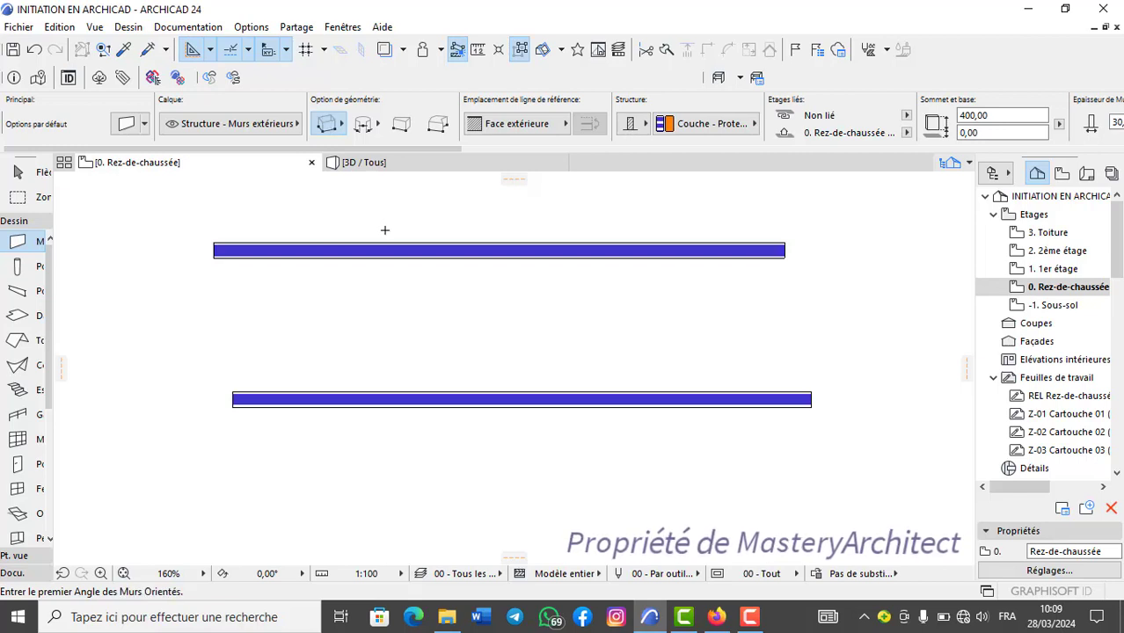
key("g")
key("g")
key("g")
key("g")
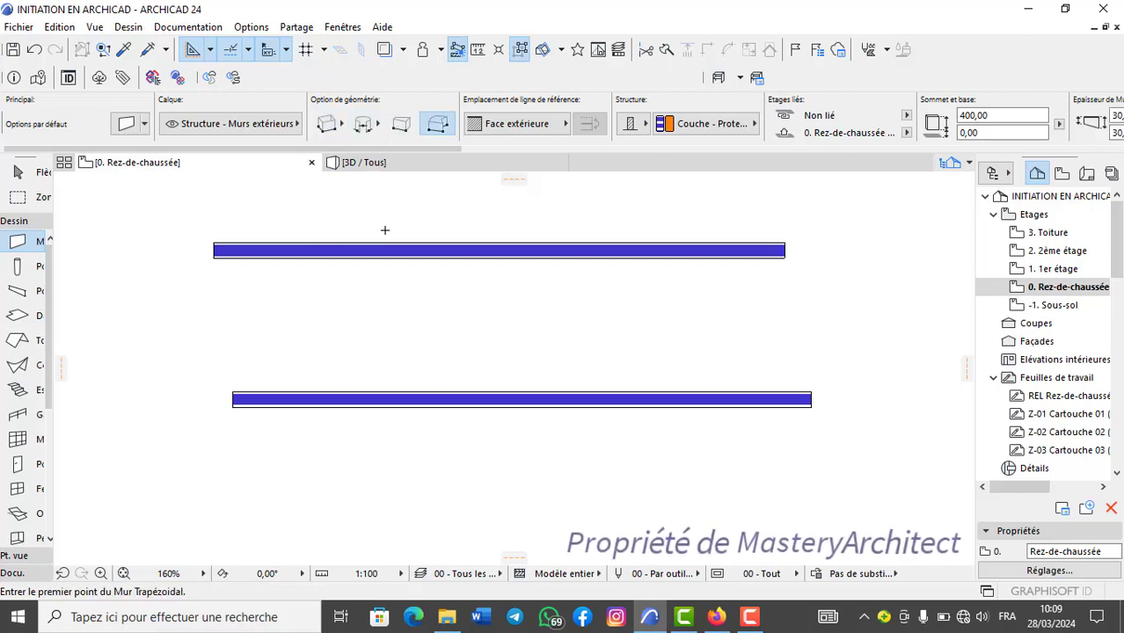
key("g")
left_click(342, 127)
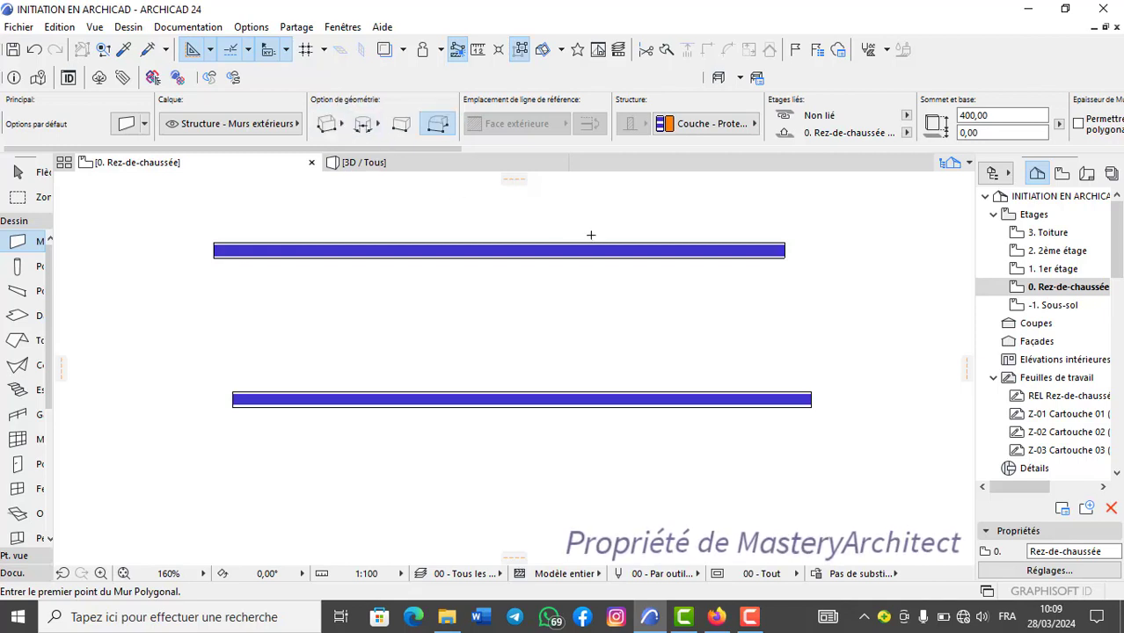
Cycle the wall geometry method onward from polygonal through the curved options, and return to chained walls.
key("g")
key("g")
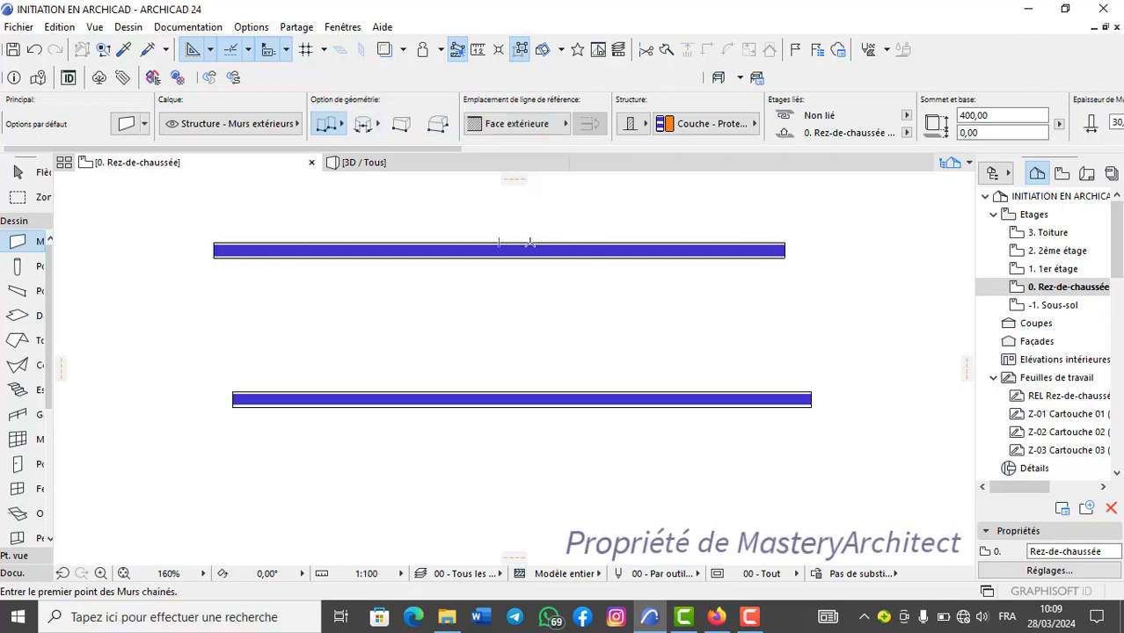
key("g")
key("g")
key("g")
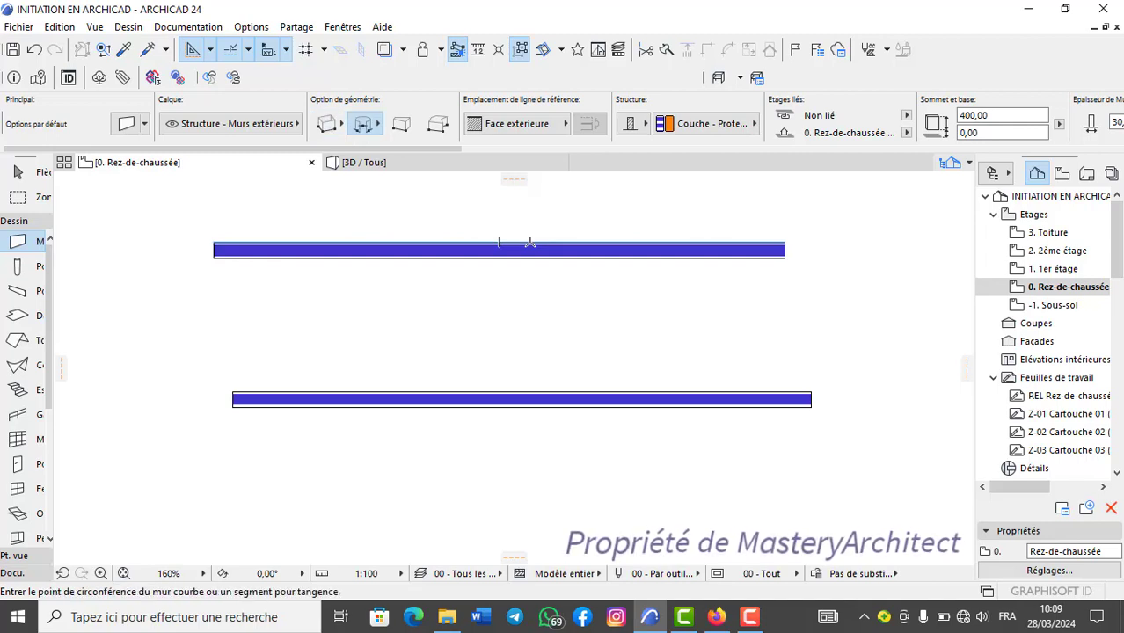
key("g")
key("g")
key("g")
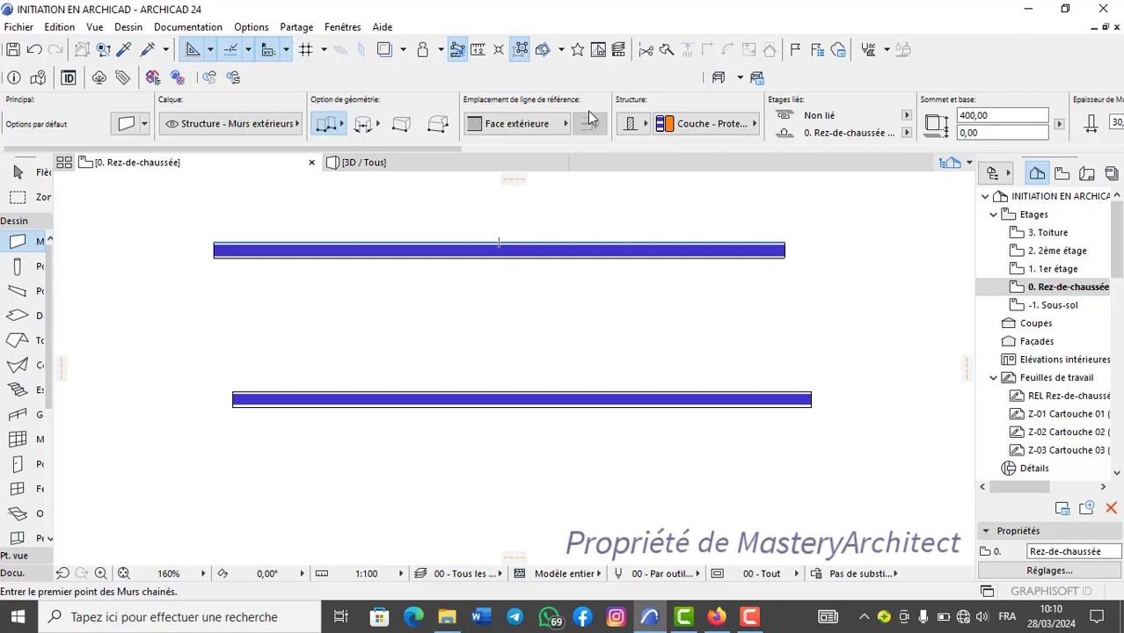
Start a wall between the two existing ones and cycle its reference line through Centre and Face intérieure back to Face extérieure.
scroll(590, 117, "down", 8)
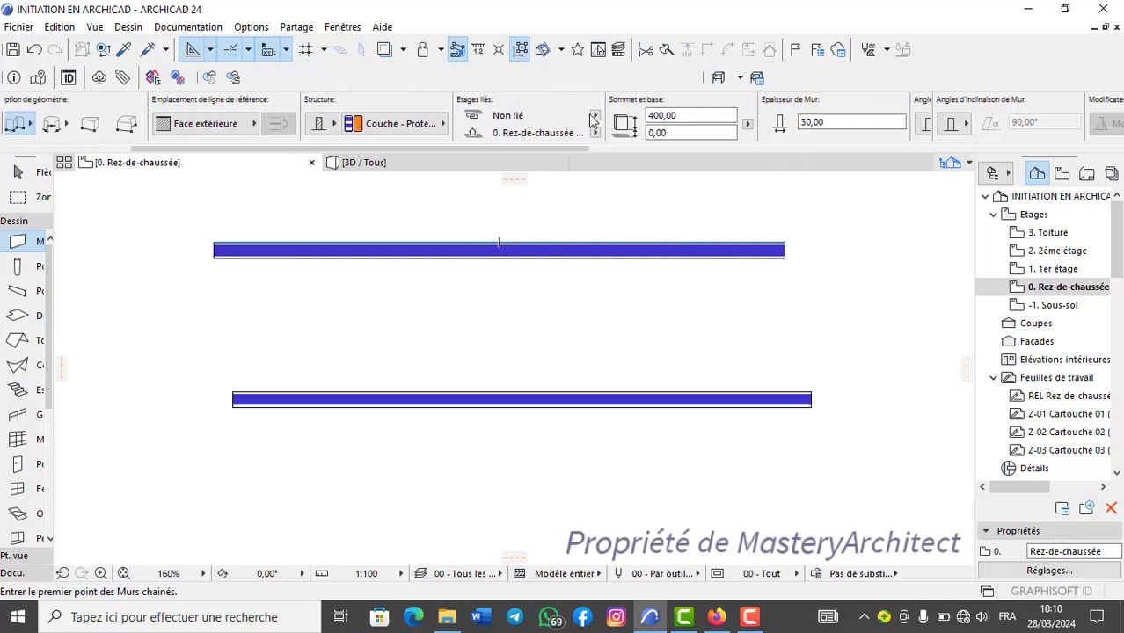
scroll(592, 117, "up", 8)
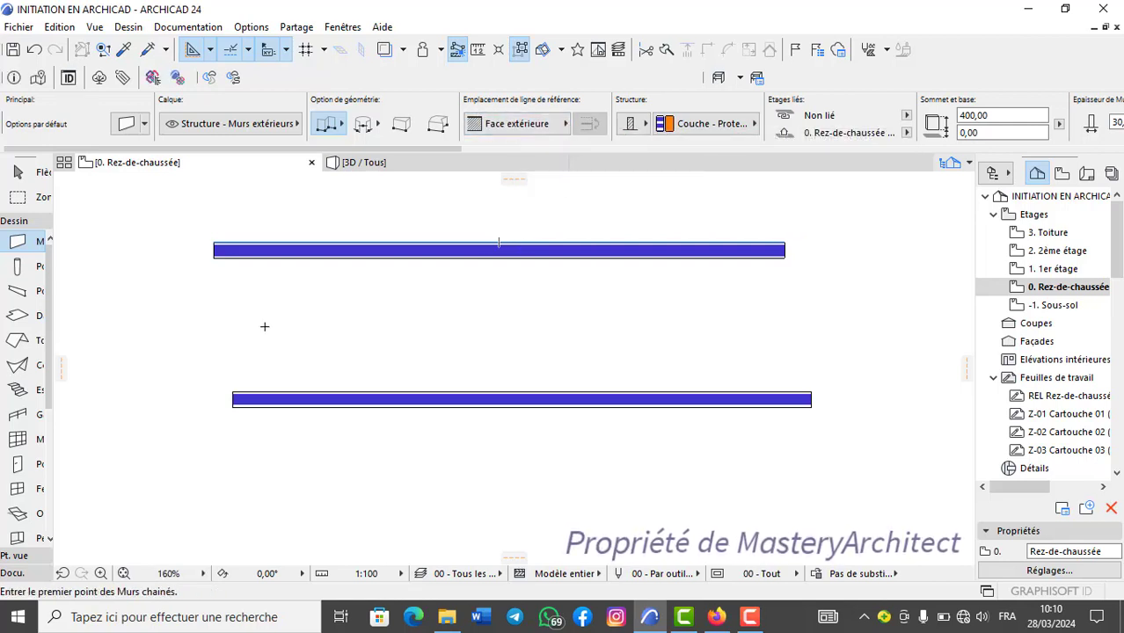
left_click(257, 325)
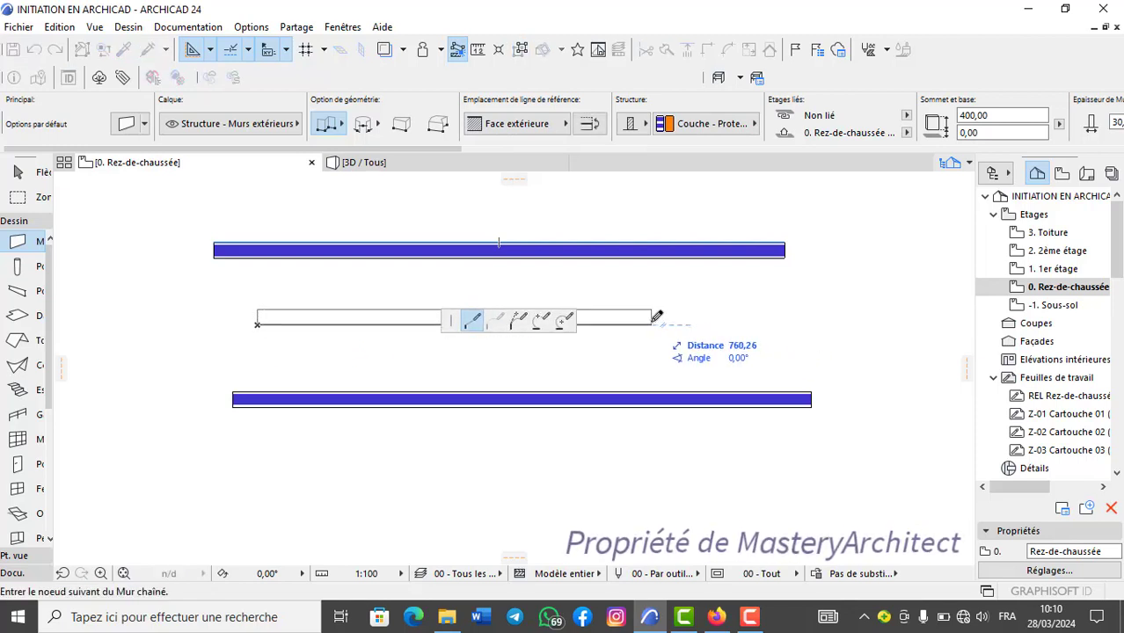
left_click(567, 124)
left_click(627, 121)
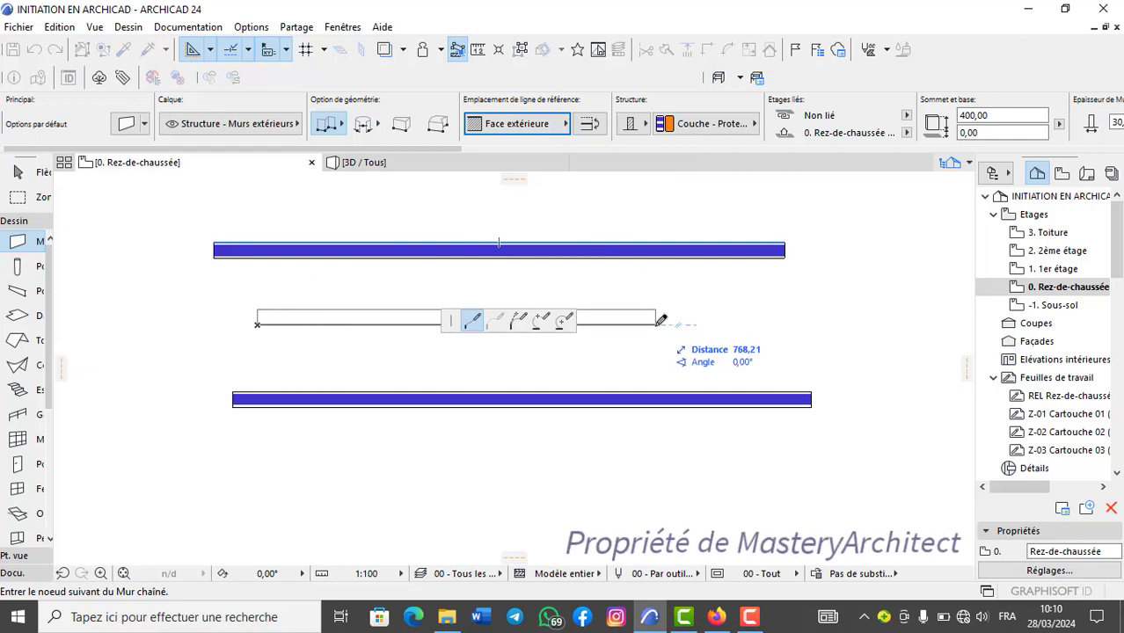
key("c")
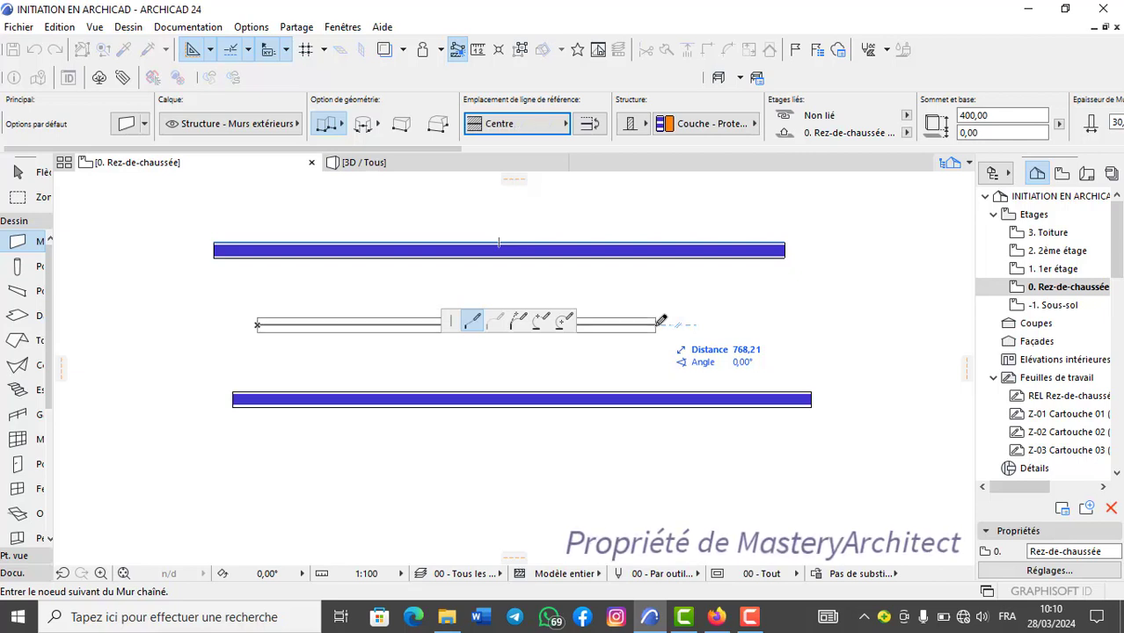
key("c")
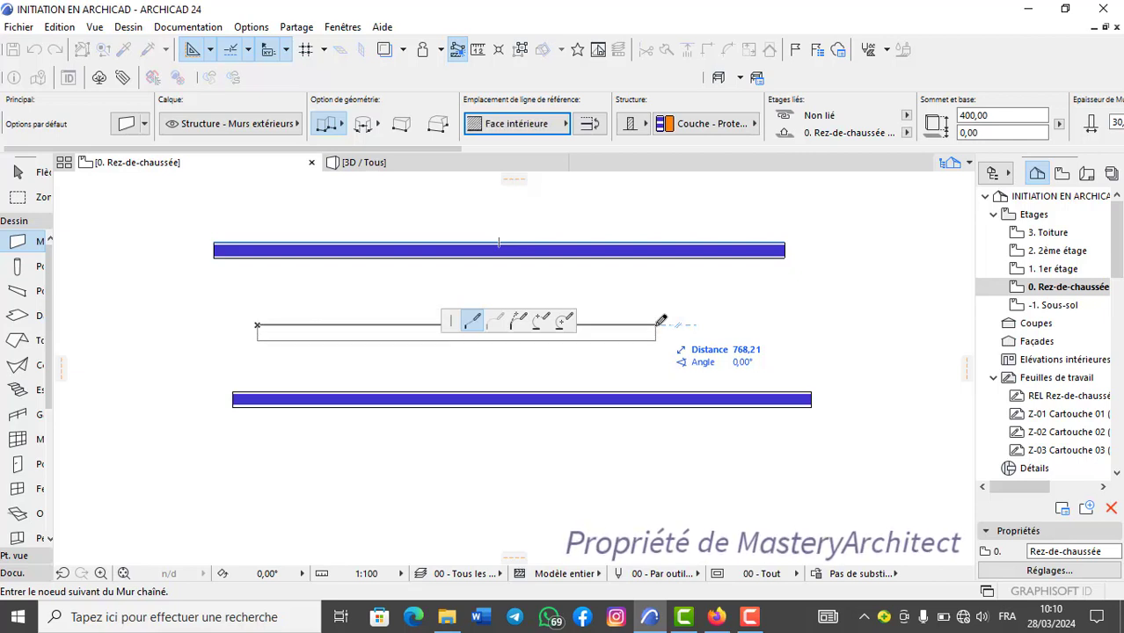
key("c")
key("c")
key("c")
key("c")
key("c")
key("c")
key("c")
key("c")
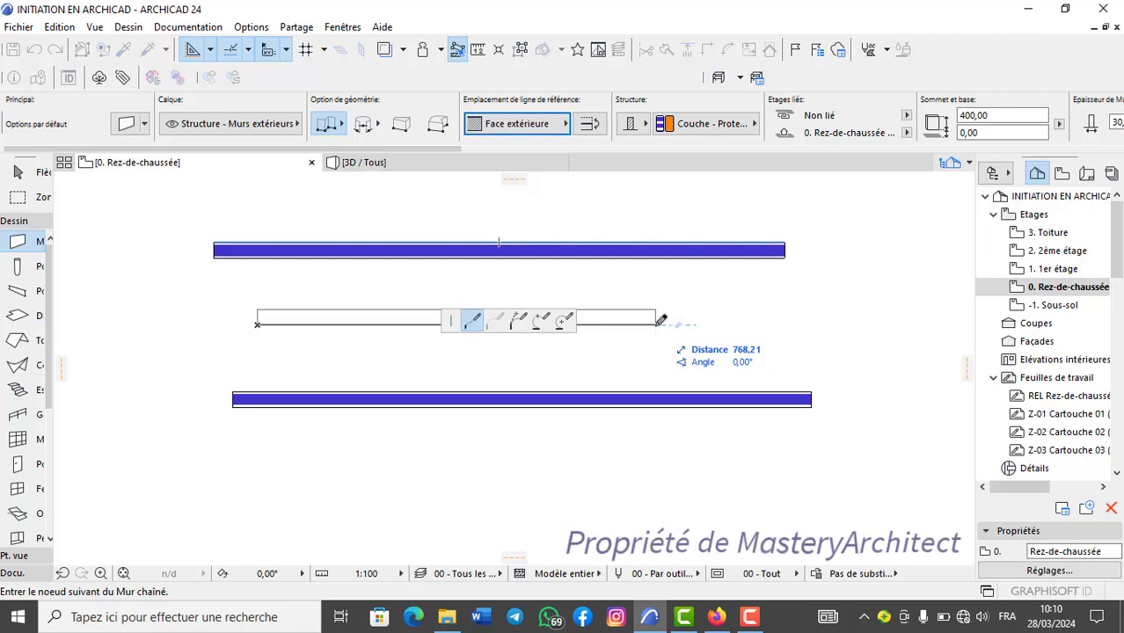
key("c")
Flip the unfinished wall to the other side of its reference line, and cancel drawing it.
left_click(567, 126)
left_click(597, 125)
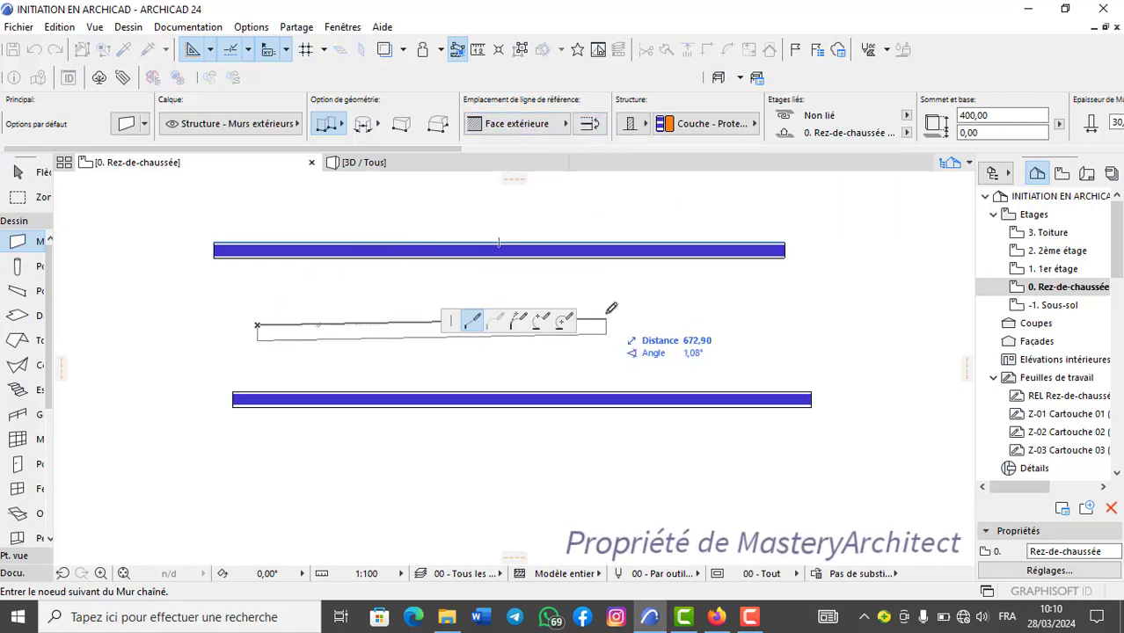
right_click(379, 245)
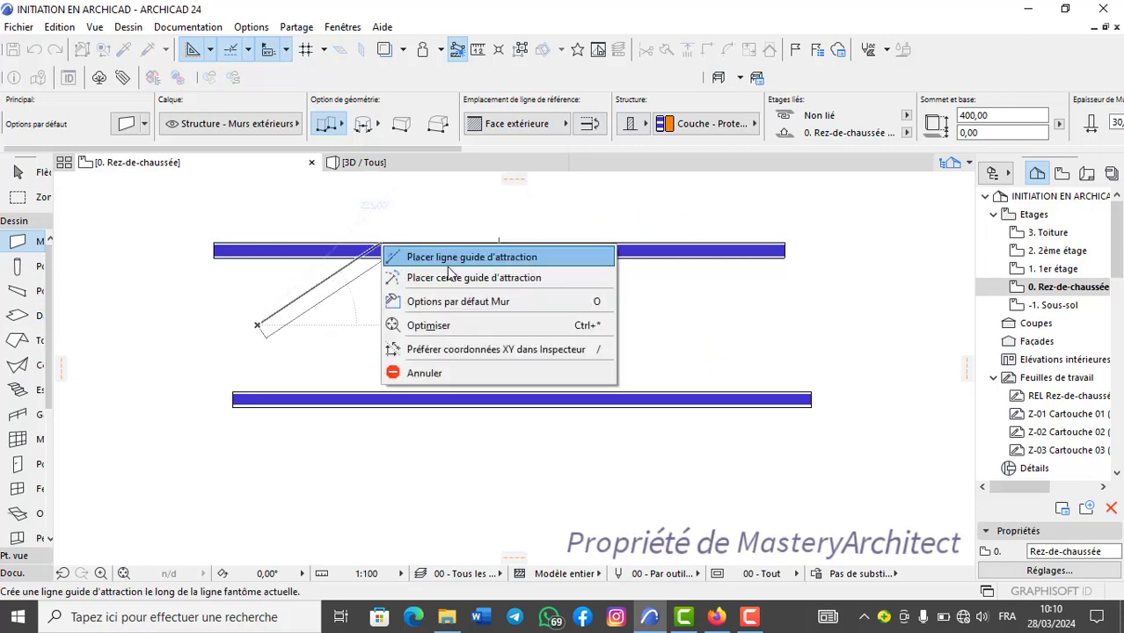
left_click(425, 373)
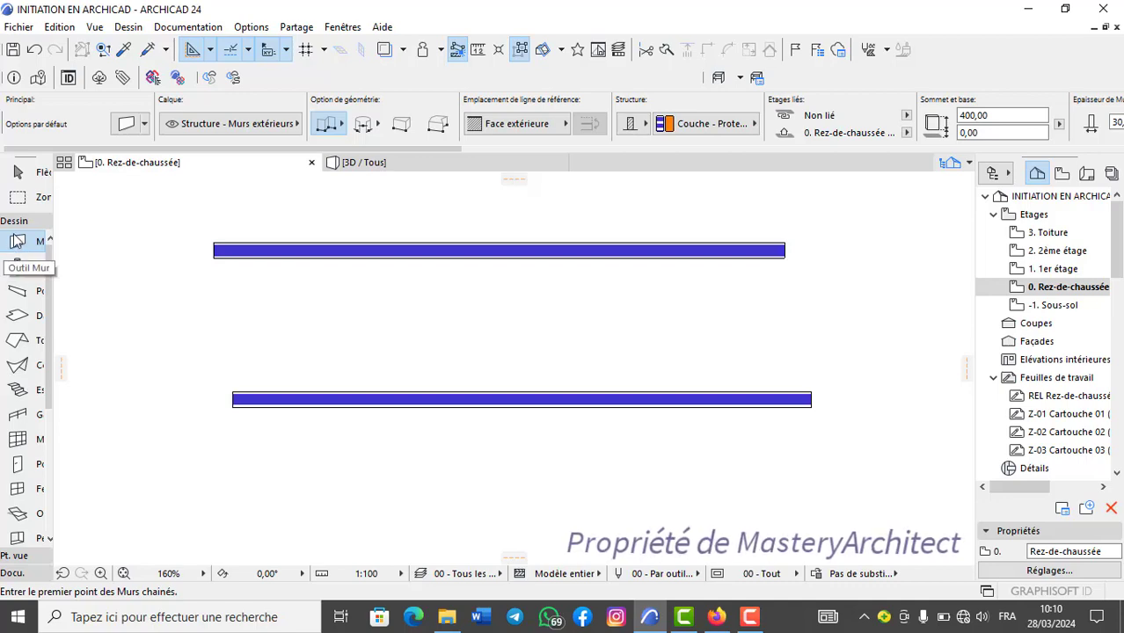
Open the Wall tool's default settings twice, closing them each time without changes.
double_click(18, 249)
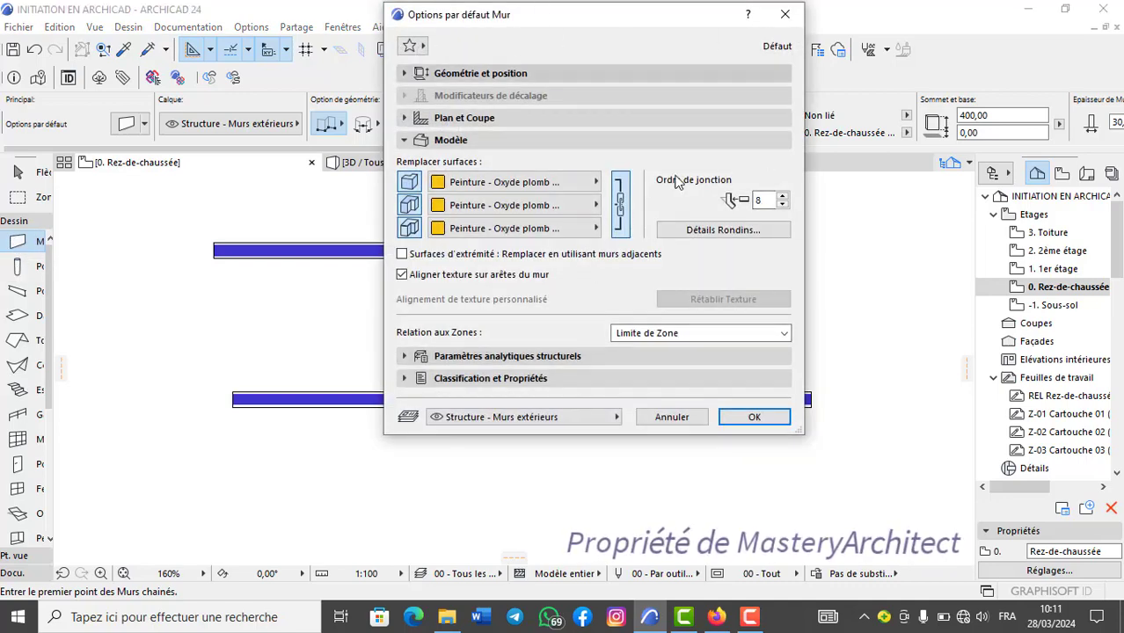
left_click(785, 14)
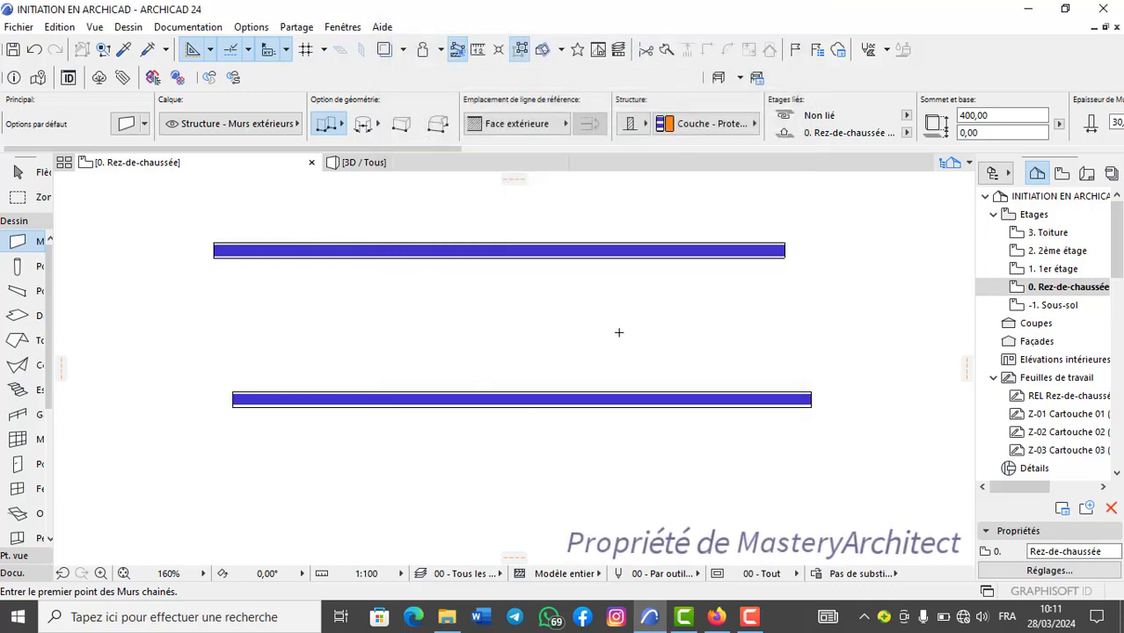
key("ctrl+t")
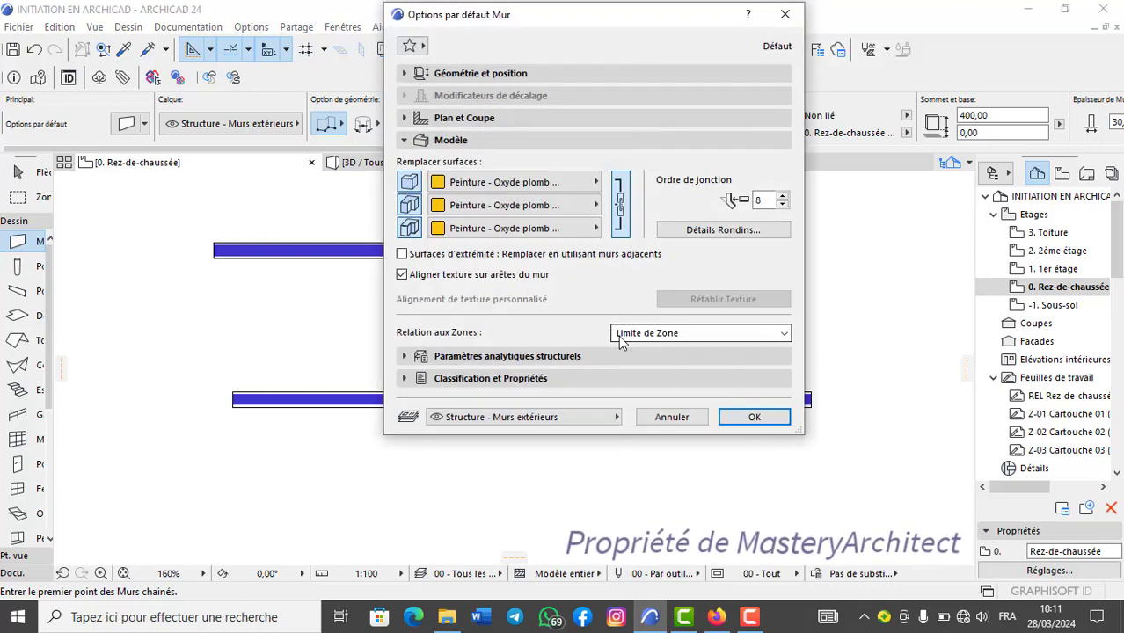
left_click(787, 15)
Activate the Slab tool and view its default settings, closing them without changes.
left_click(19, 316)
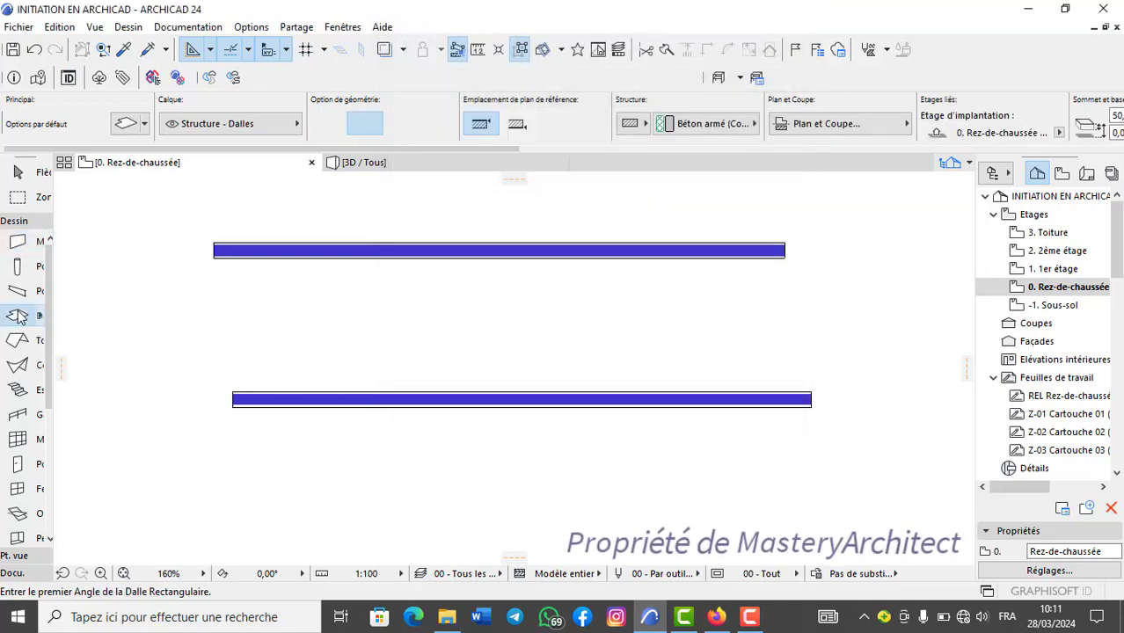
double_click(20, 317)
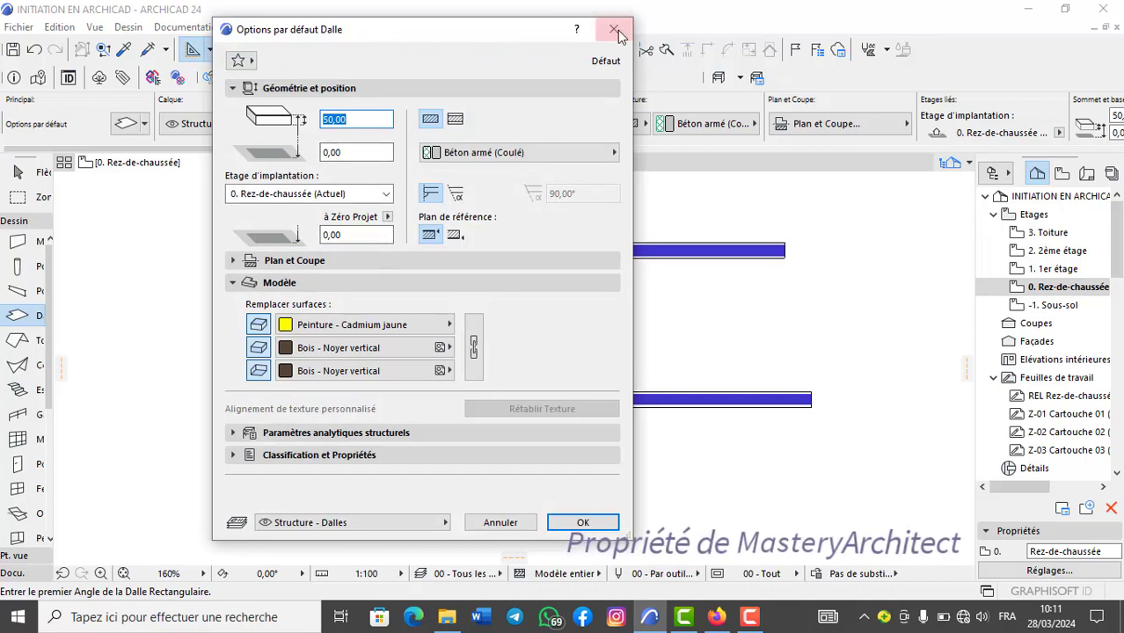
left_click(615, 30)
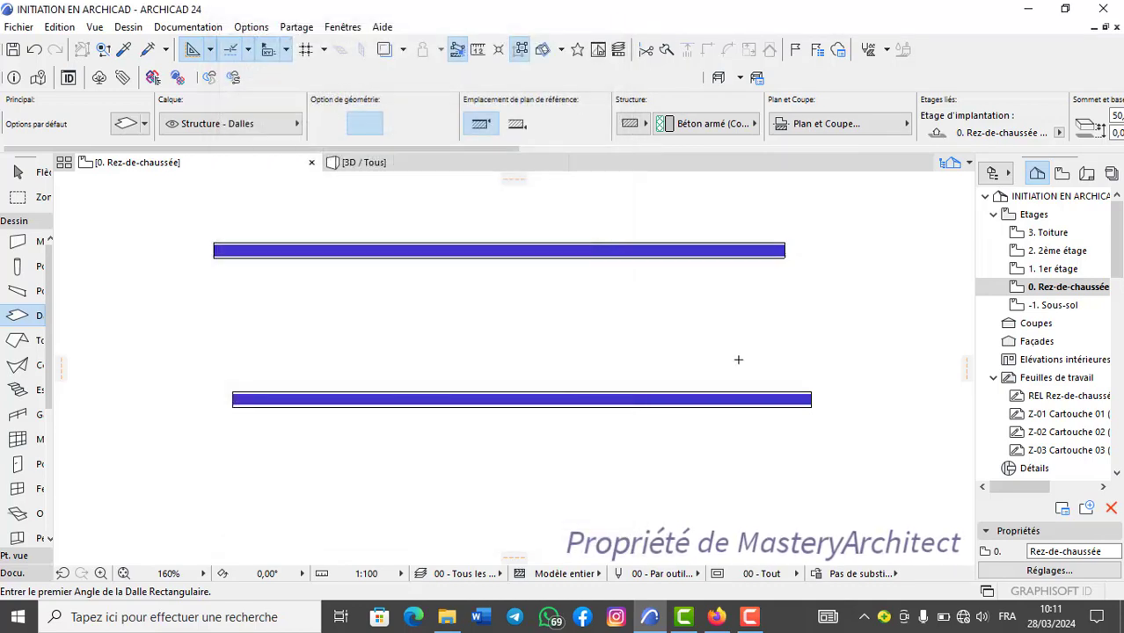
scroll(439, 249, "up", 3)
scroll(186, 265, "down", 2)
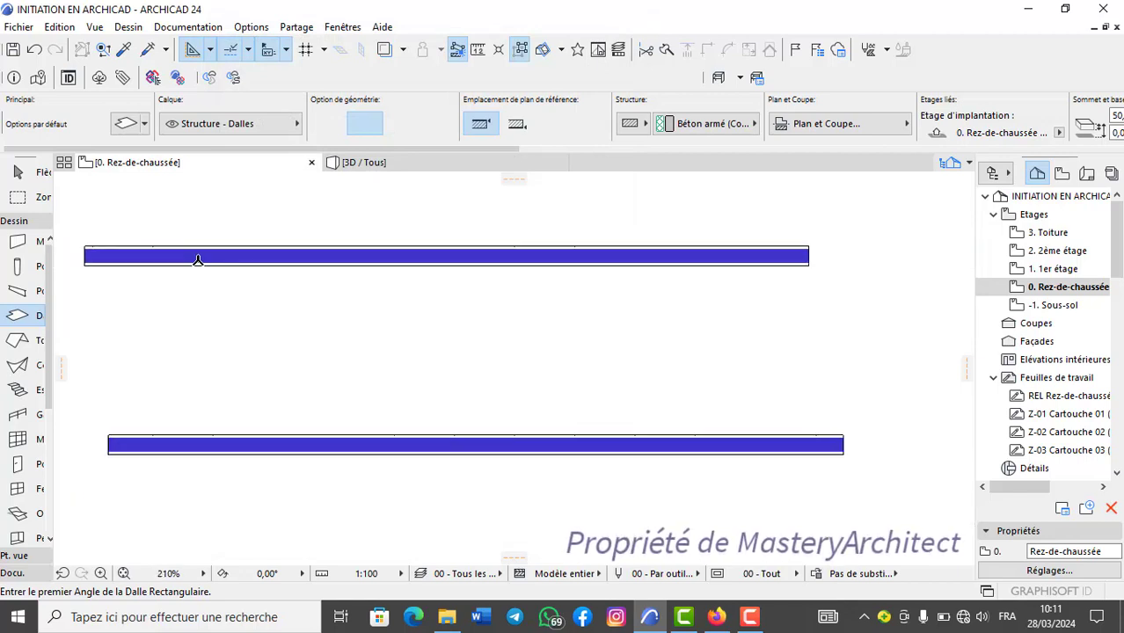
Measure the upper wall's length along its top edge twice, cancelling the measuring command each time.
middle_click_drag(238, 272, 278, 290)
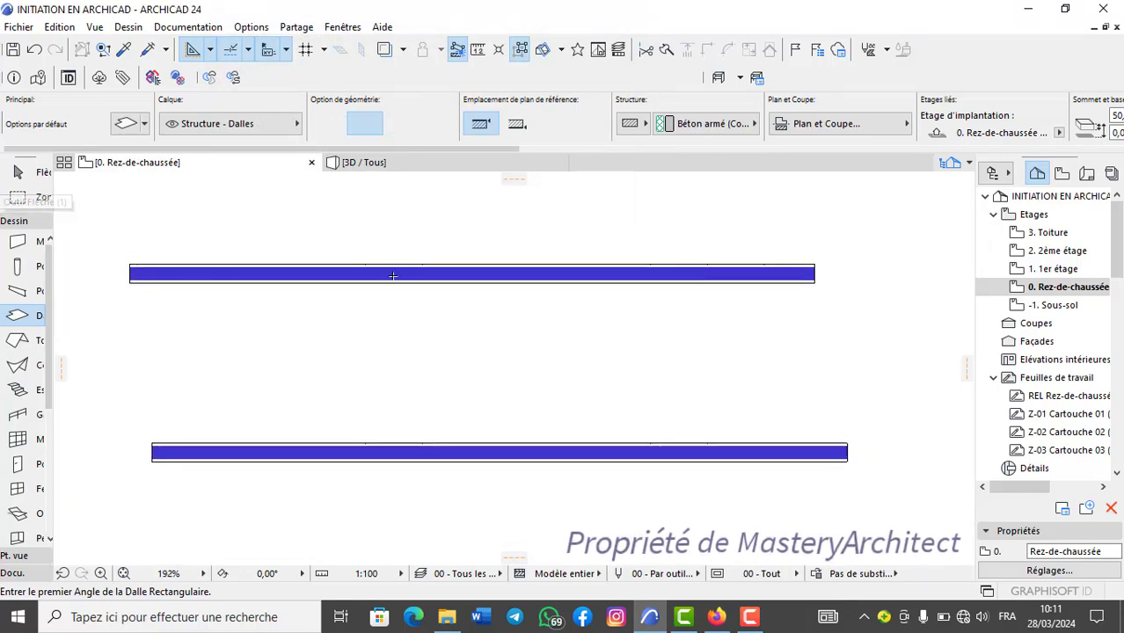
left_click(479, 50)
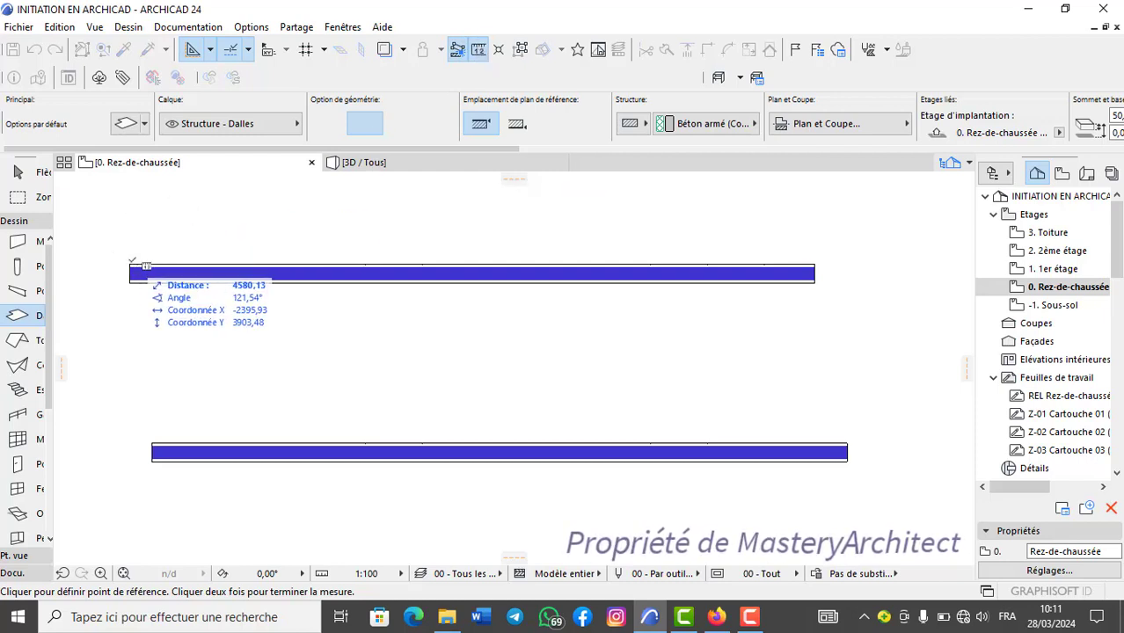
left_click(131, 264)
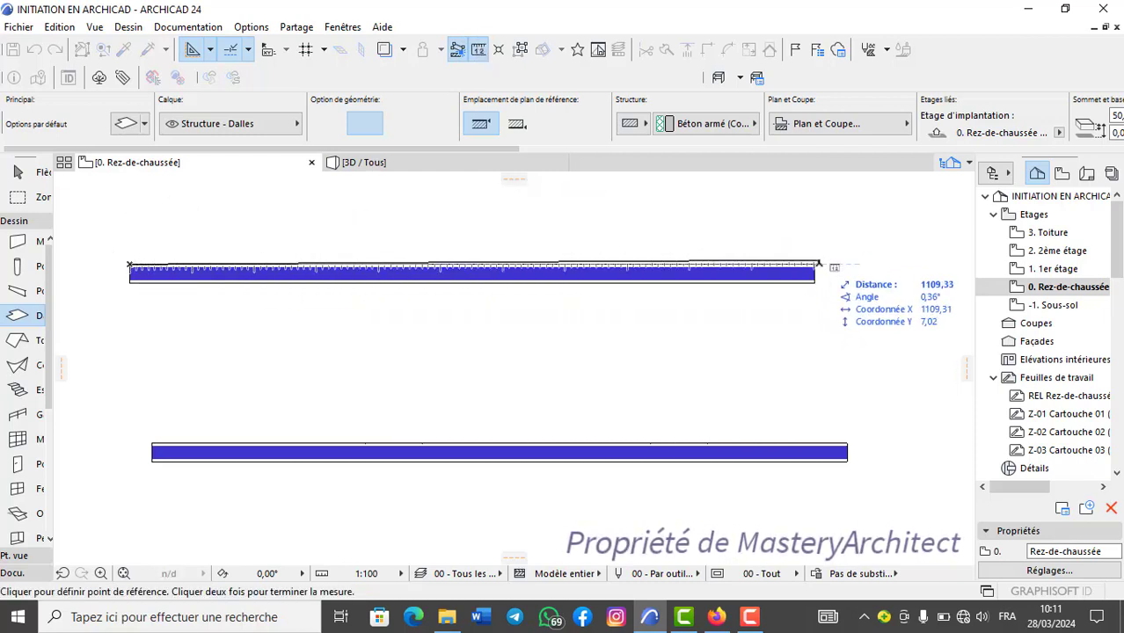
right_click(519, 194)
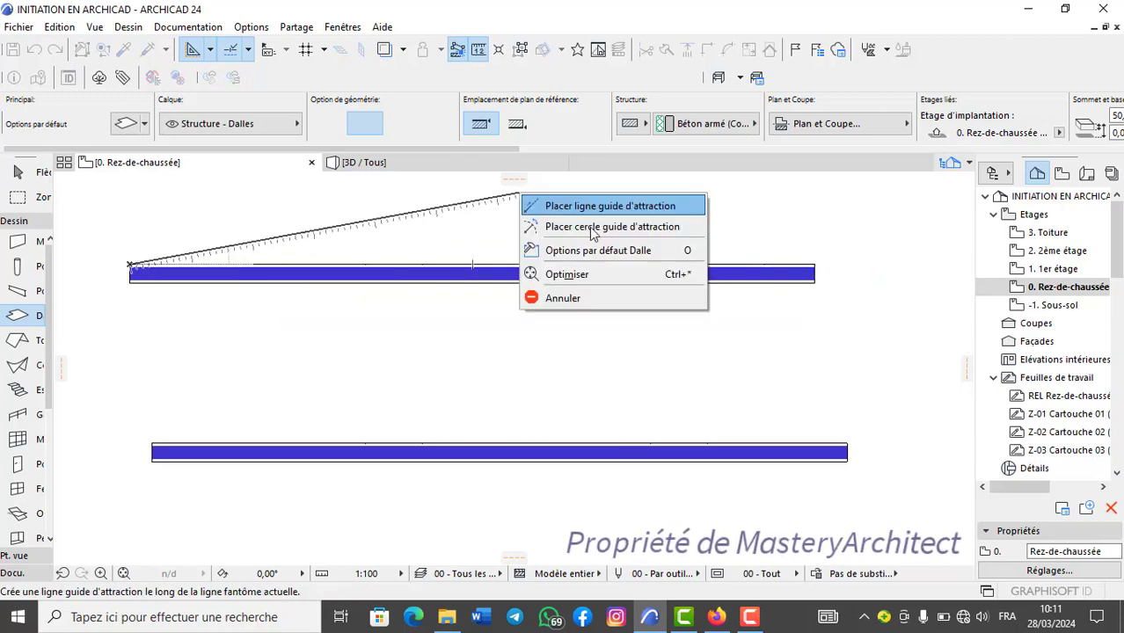
left_click(592, 302)
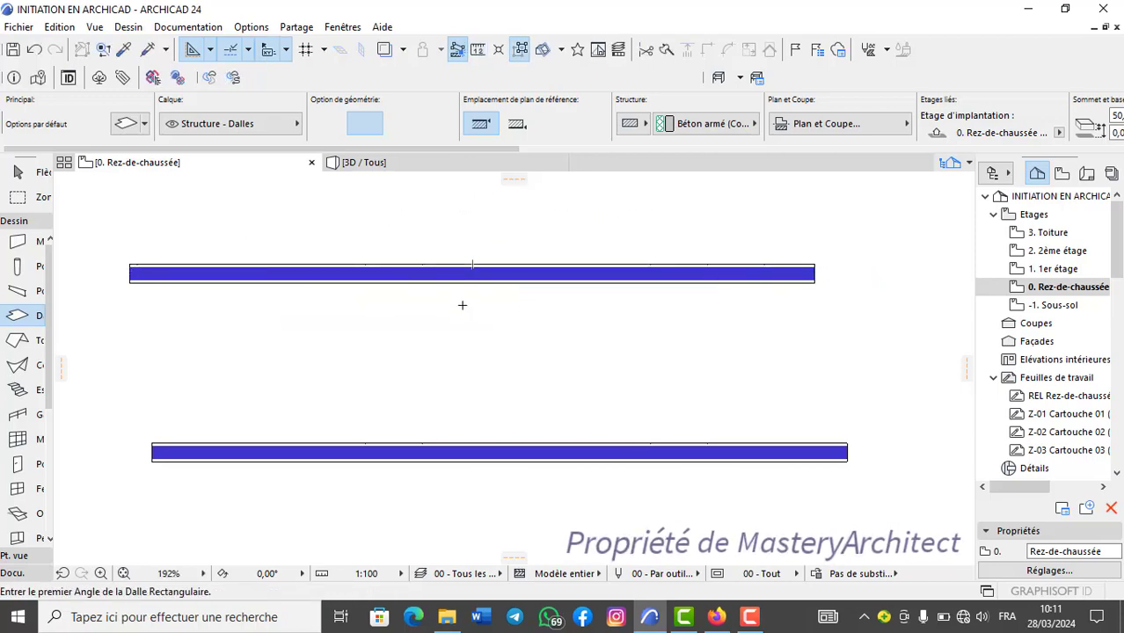
key("m")
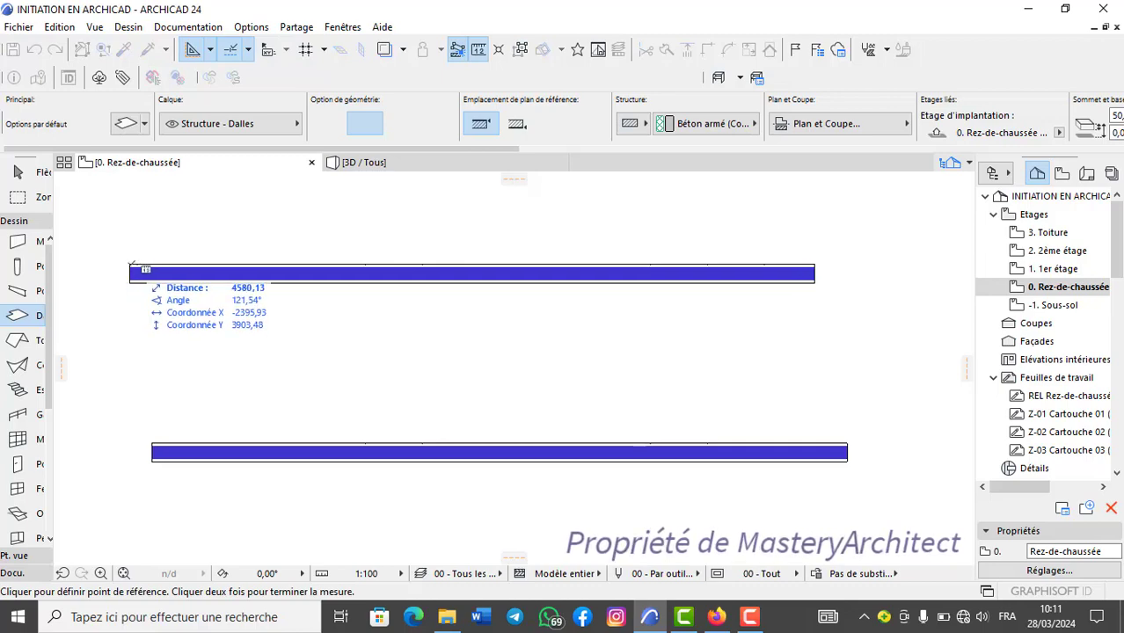
left_click(130, 264)
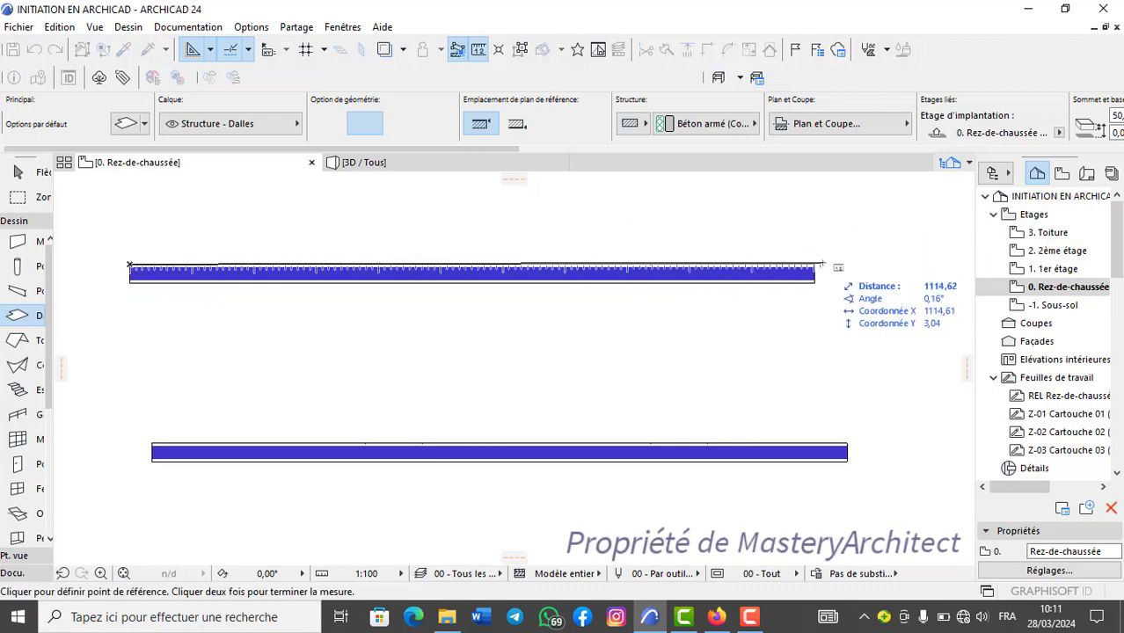
right_click(684, 253)
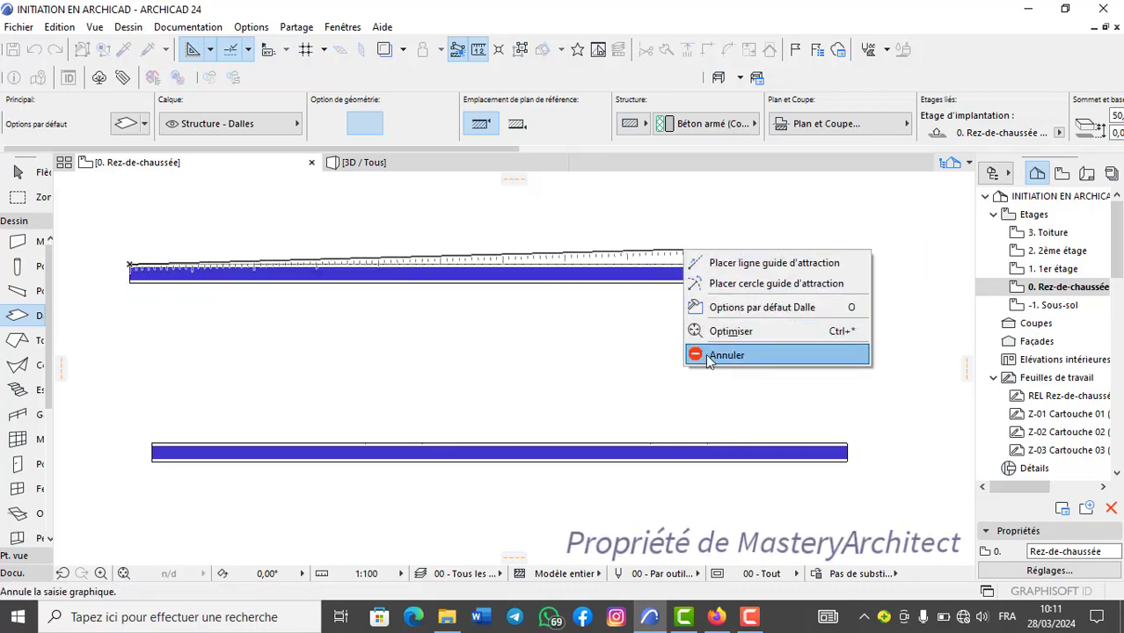
left_click(726, 355)
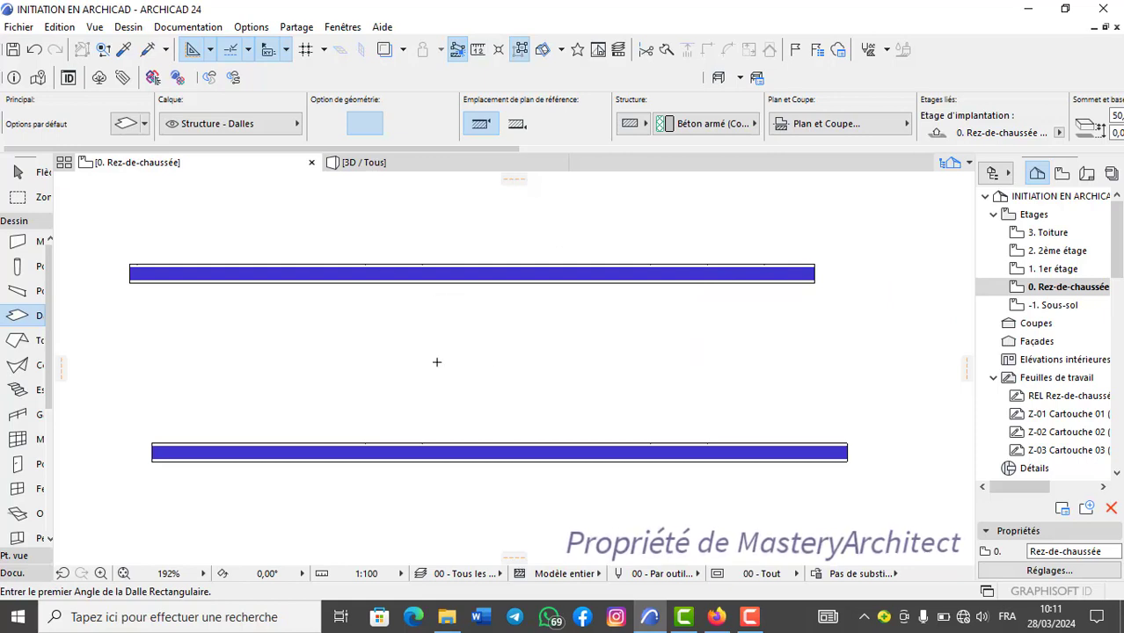
View the two walls in the 3D window, switching back and forth to end on the Rez-de-chaussée floor plan.
scroll(393, 349, "down", 2)
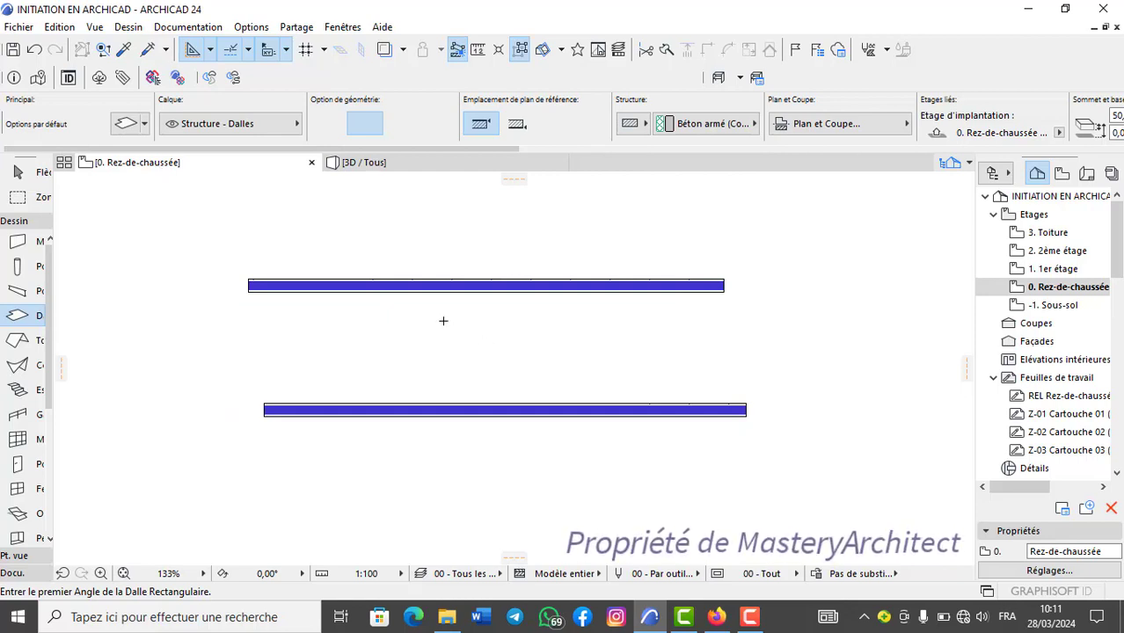
key("F3")
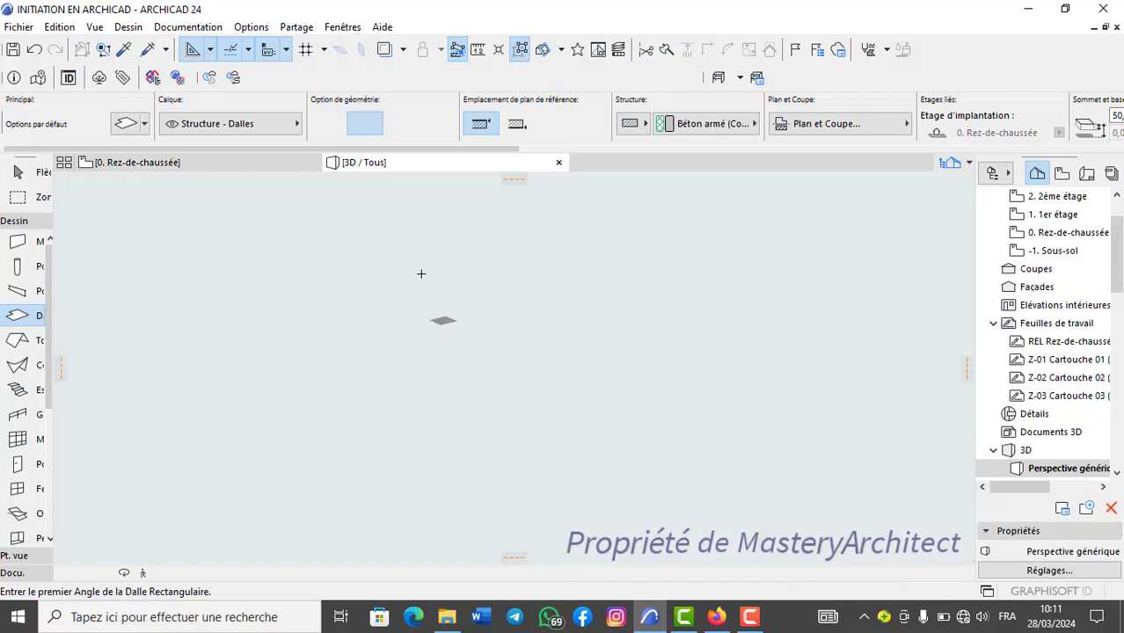
scroll(530, 450, "up", 3)
middle_click_drag(471, 411, 517, 454, "shift")
scroll(484, 437, "up", 3)
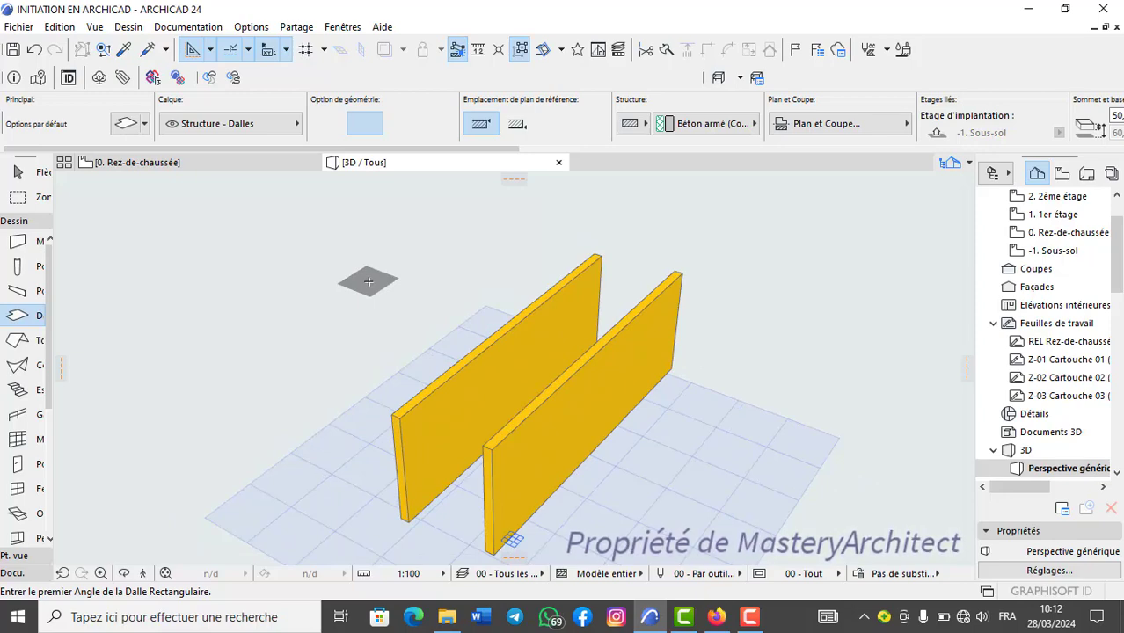
key("F2")
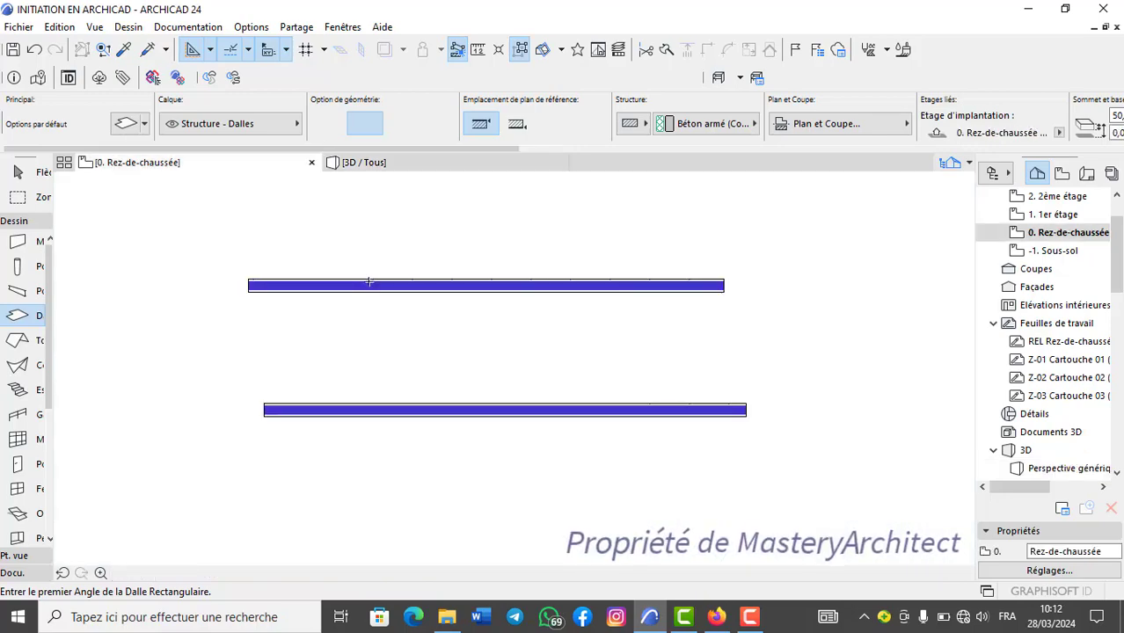
key("F3")
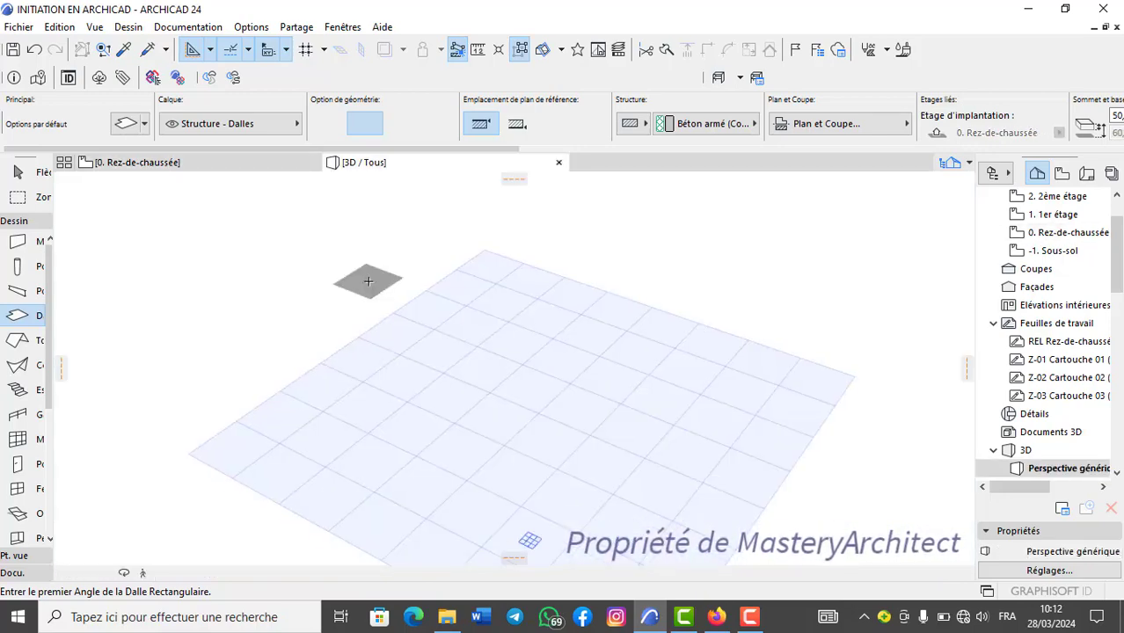
key("F2")
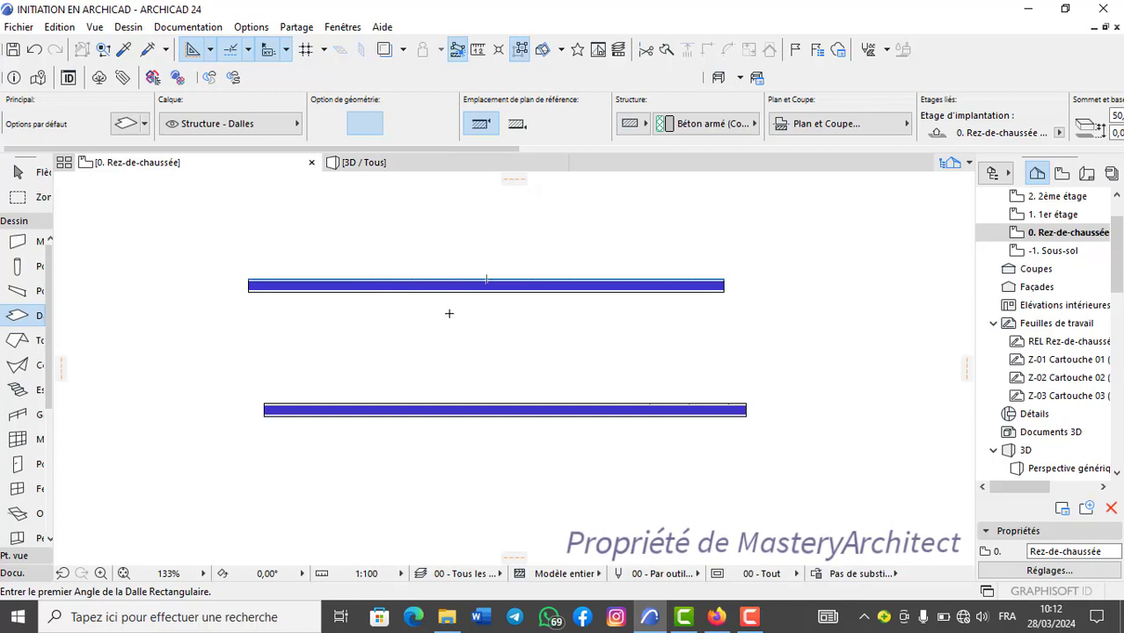
Delete the lower of the two walls in the floor plan.
scroll(452, 297, "up", 5)
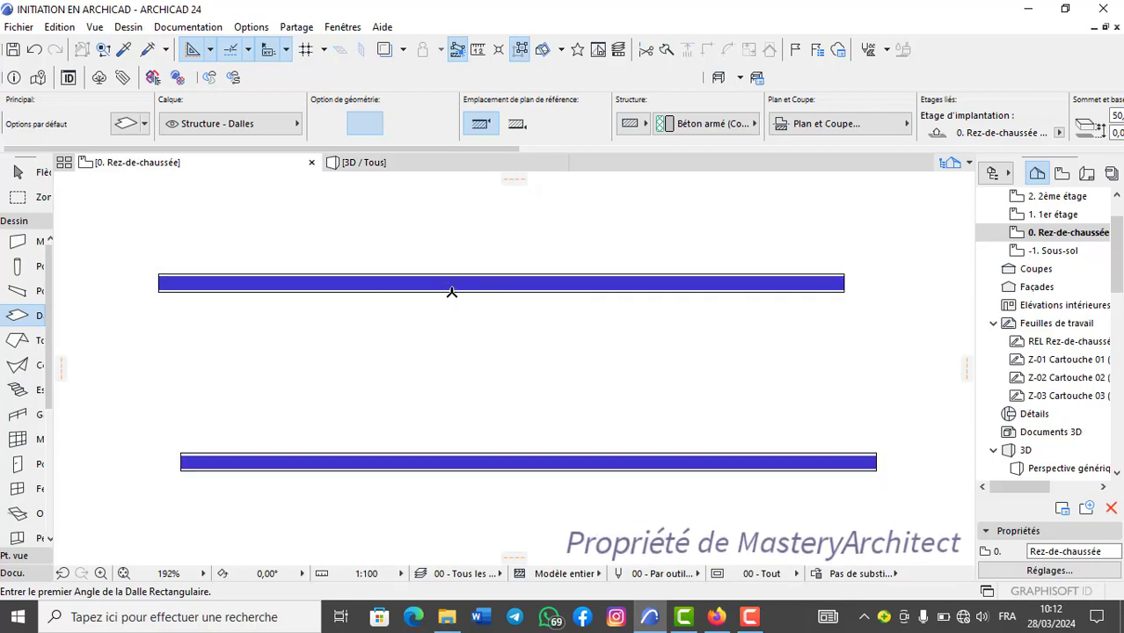
scroll(452, 292, "down", 5)
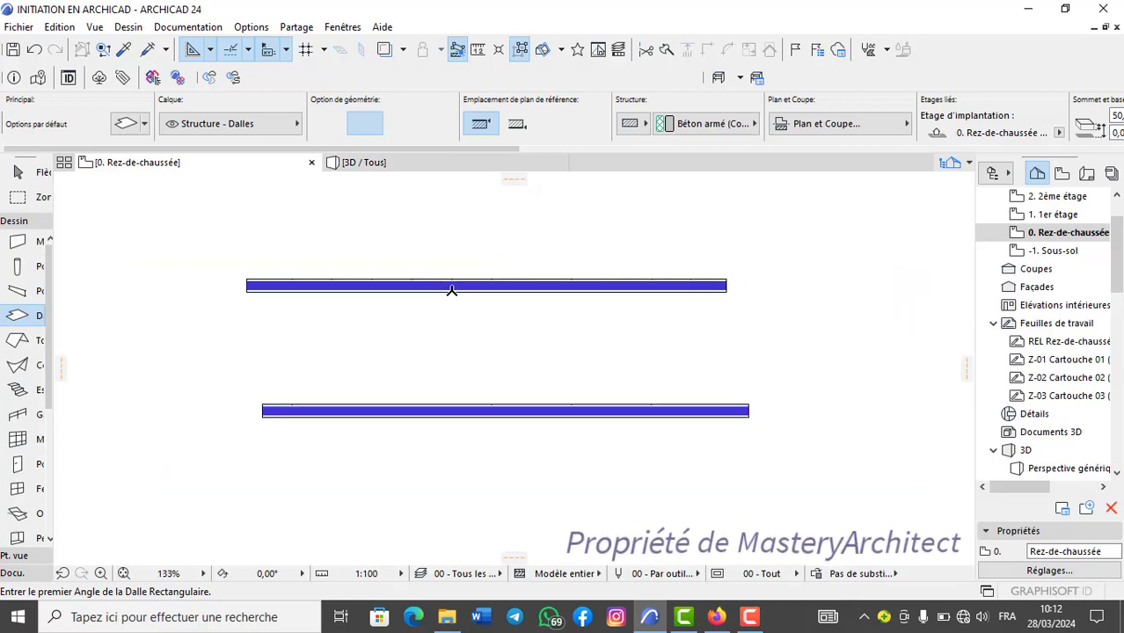
scroll(452, 291, "up", 3)
scroll(452, 291, "down", 2)
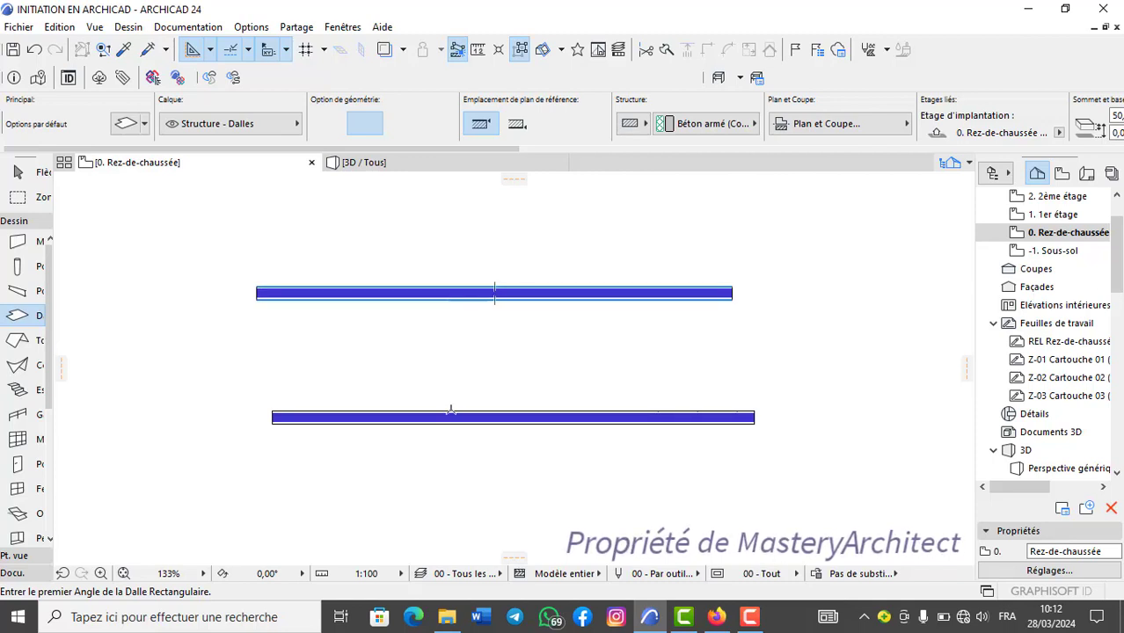
left_click(459, 414, "shift")
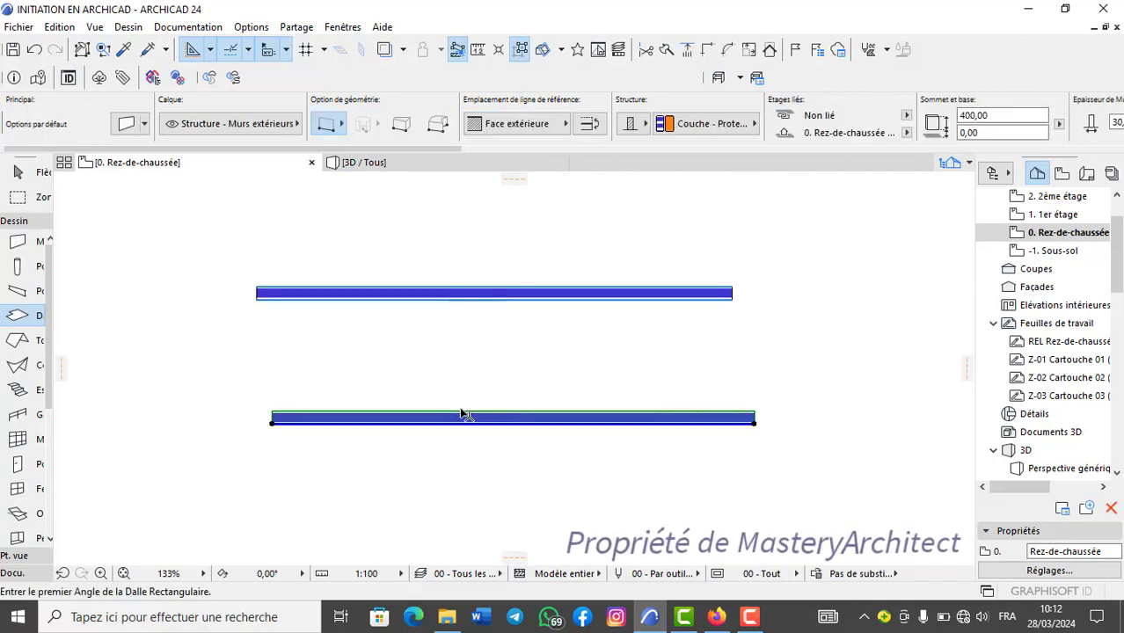
key("Delete")
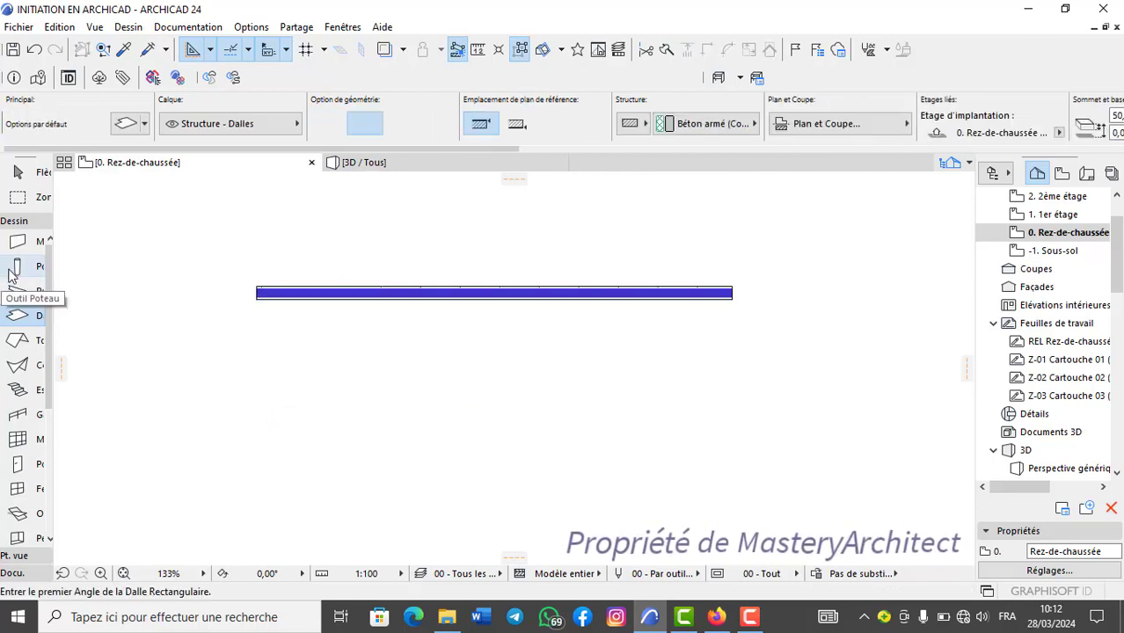
Set the default column to a height of 320 and a linked 40 by 40 section.
left_click(18, 268)
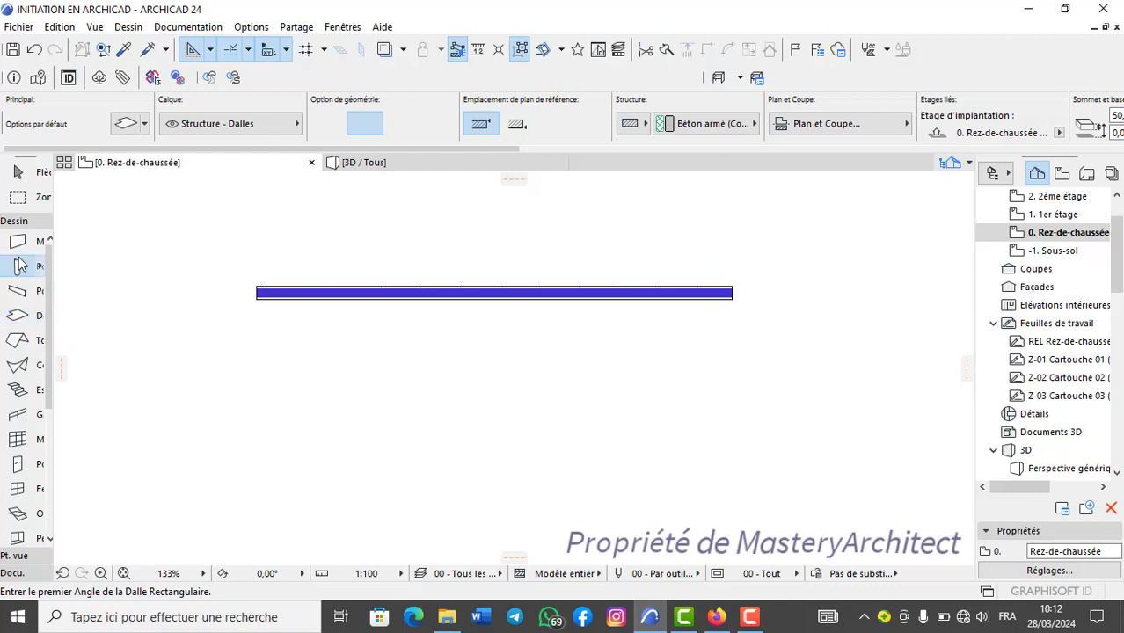
left_click(127, 125)
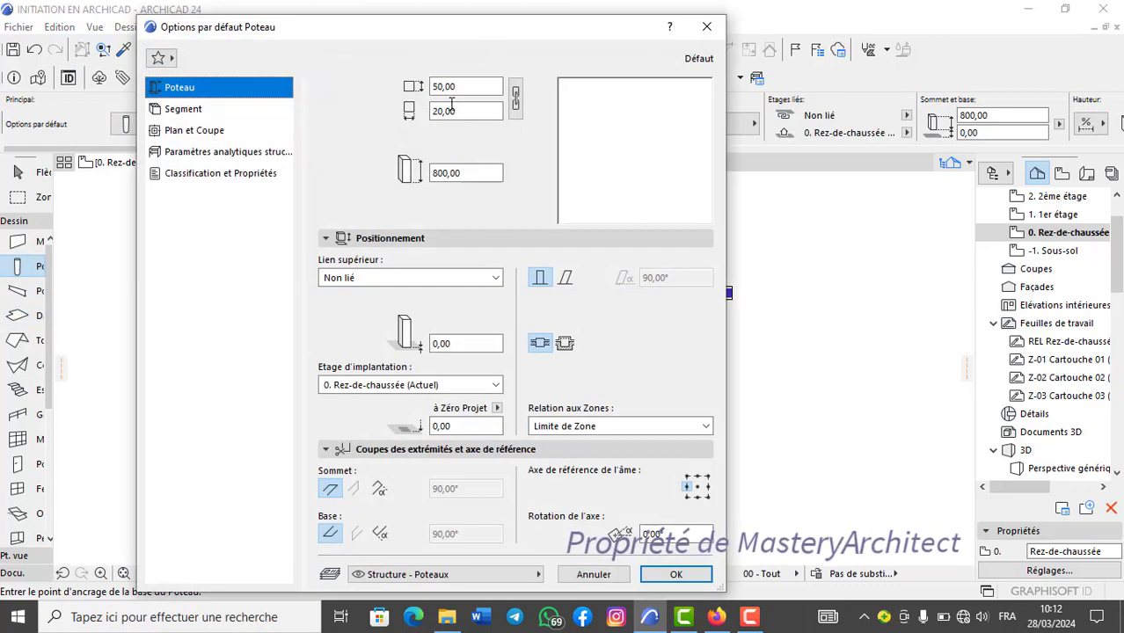
left_click(457, 173)
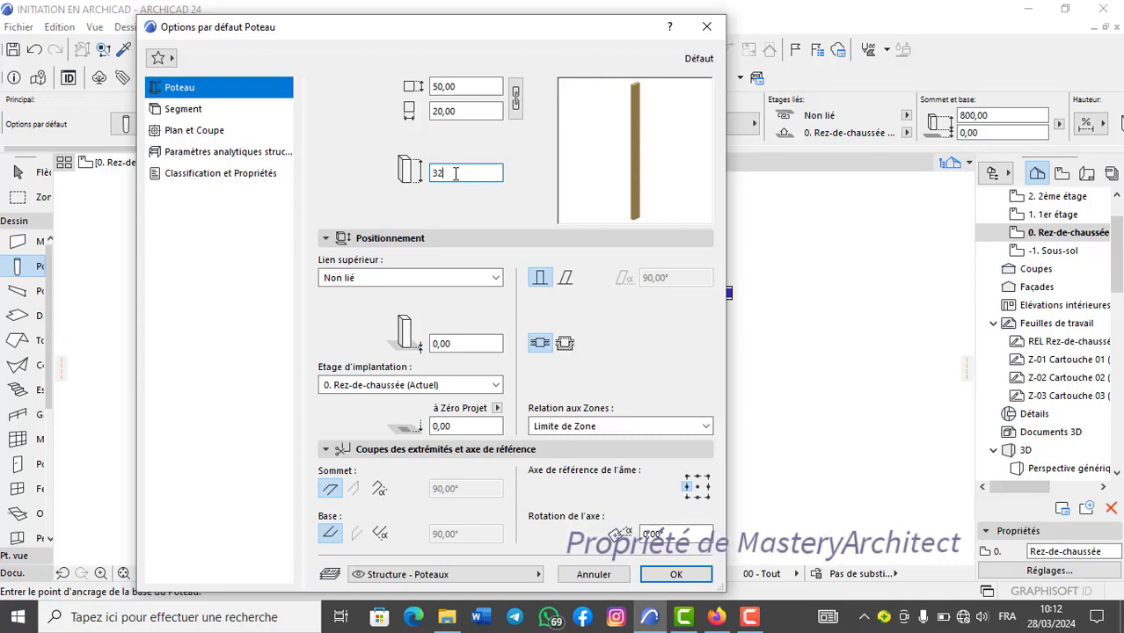
type("320")
left_click(516, 98)
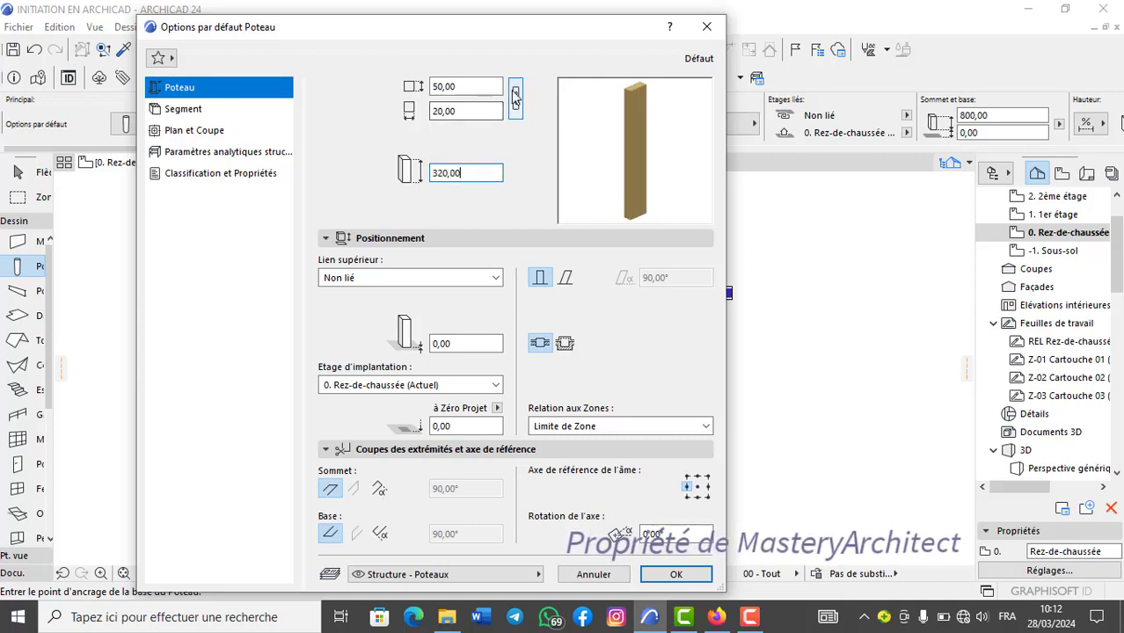
left_click(456, 86)
type("40")
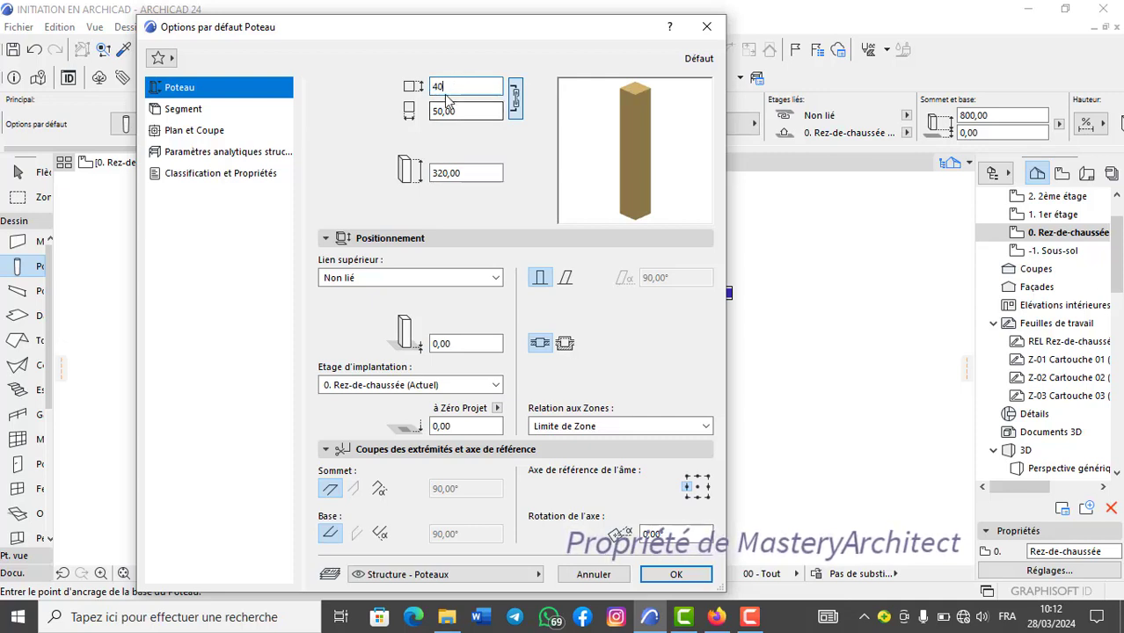
left_click(516, 99)
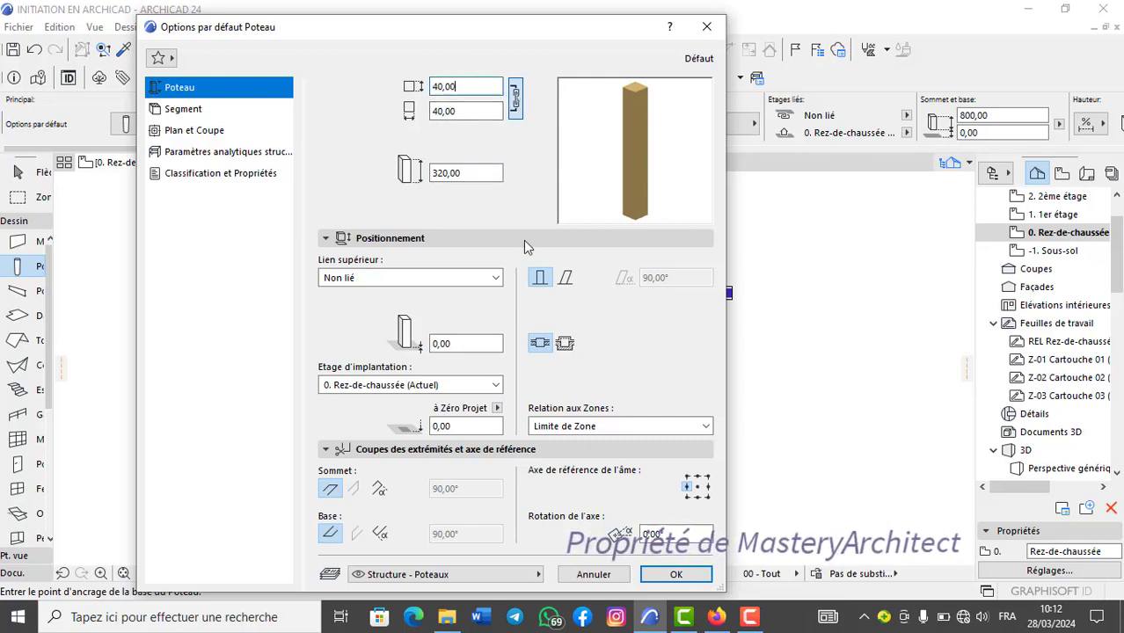
left_click(675, 574)
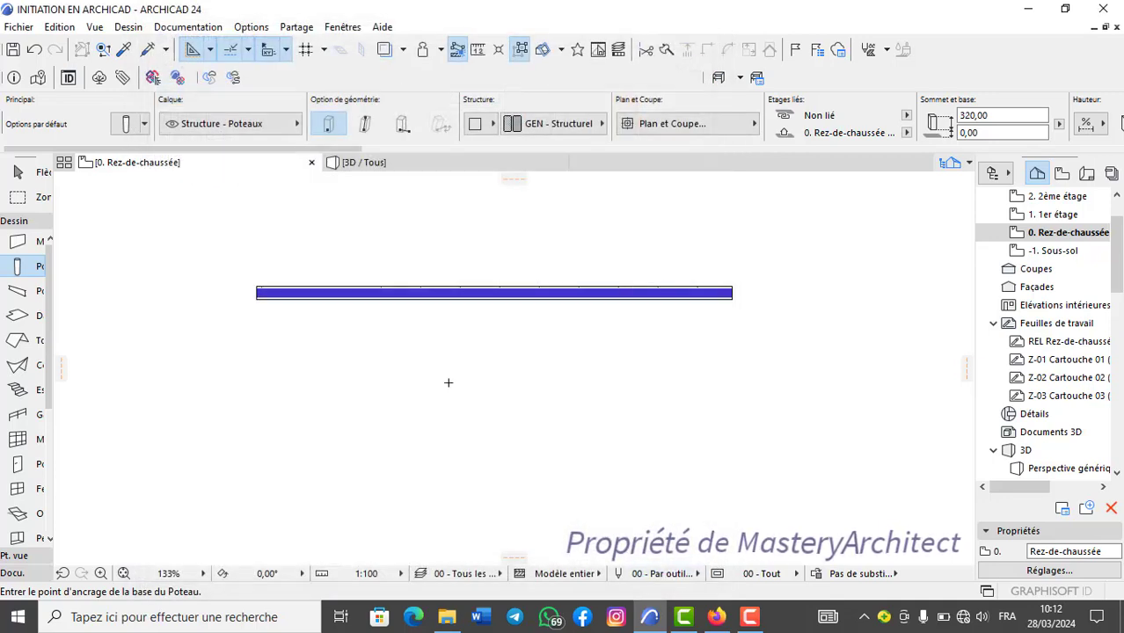
Place a column below the remaining wall and enclose it in a rectangular selection area.
scroll(502, 393, "up", 1)
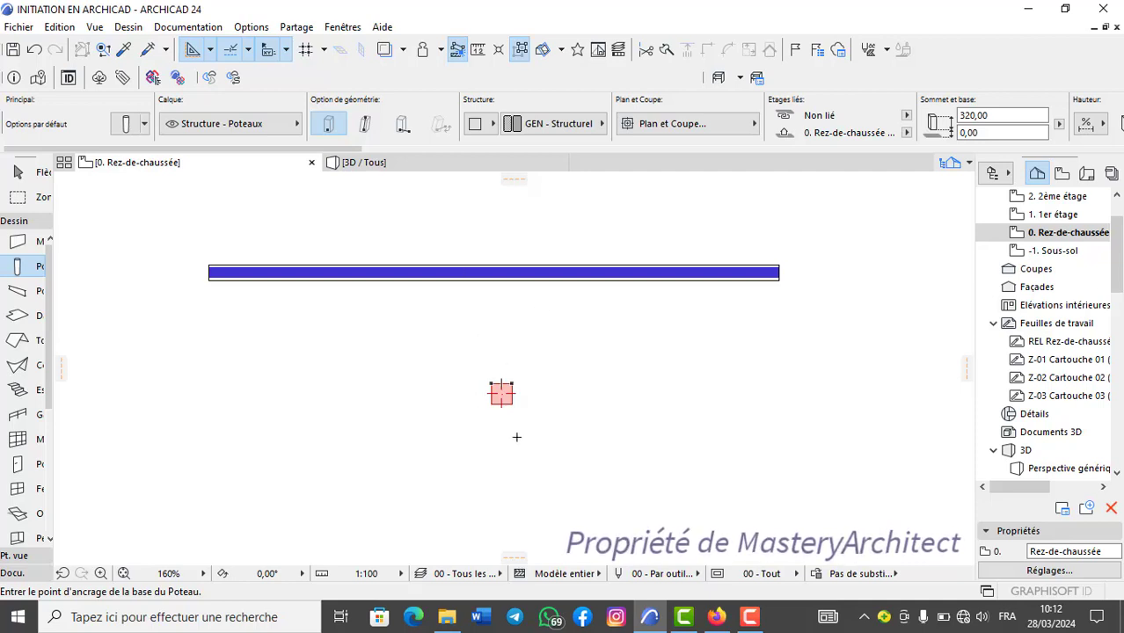
left_click(18, 197)
left_click(365, 325)
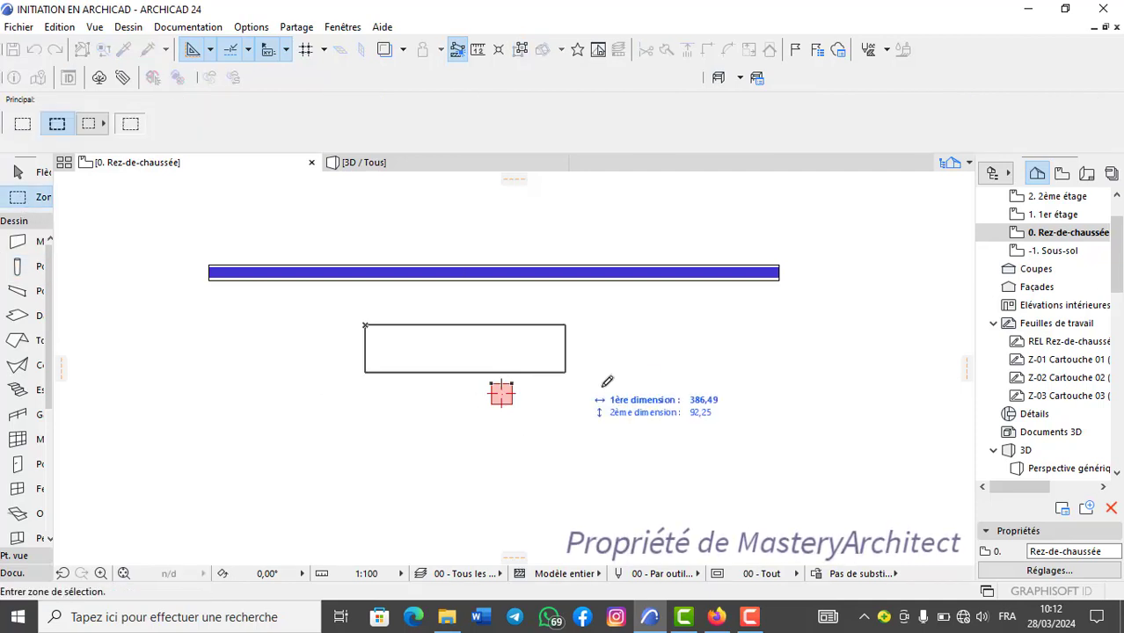
left_click(656, 446)
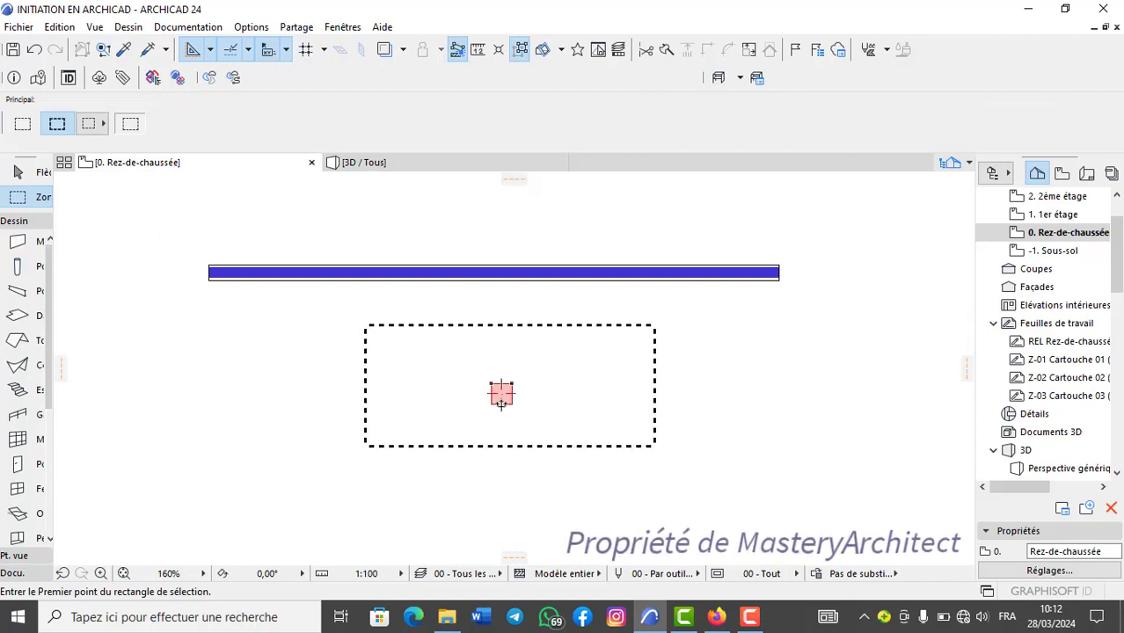
Display only the contents of the selection area around the column in 3D.
right_click(568, 356)
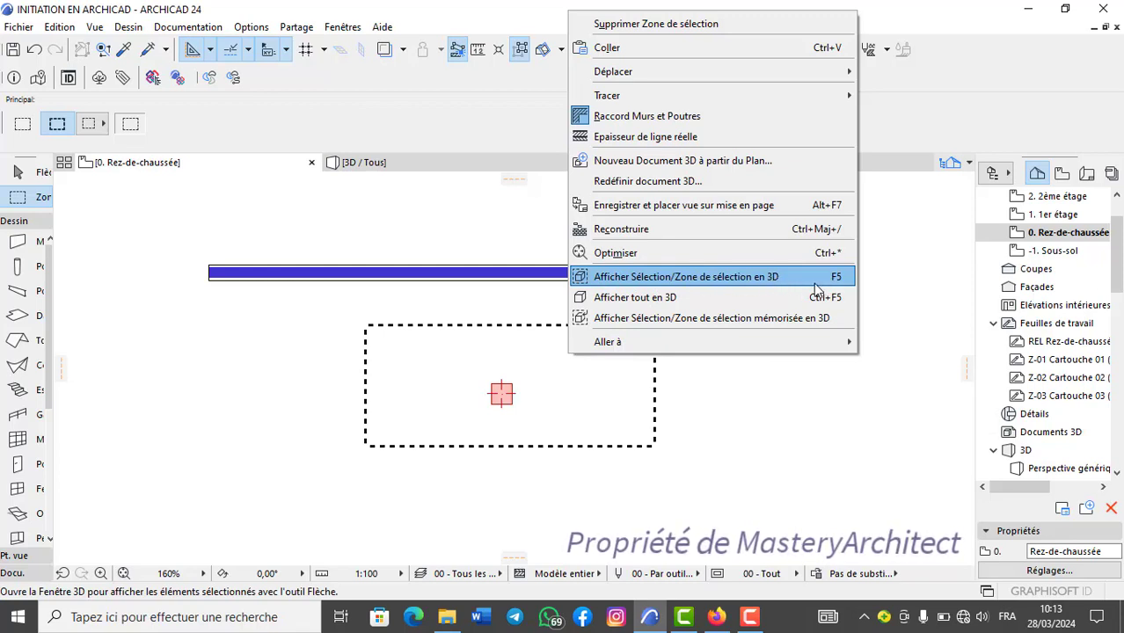
left_click(683, 397)
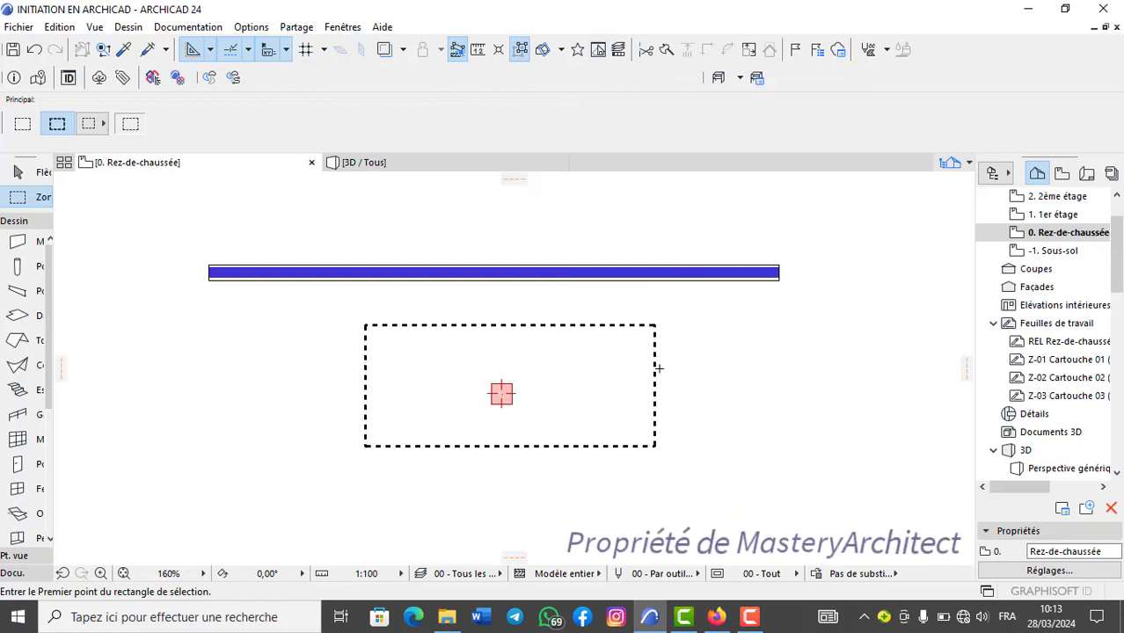
key("F3")
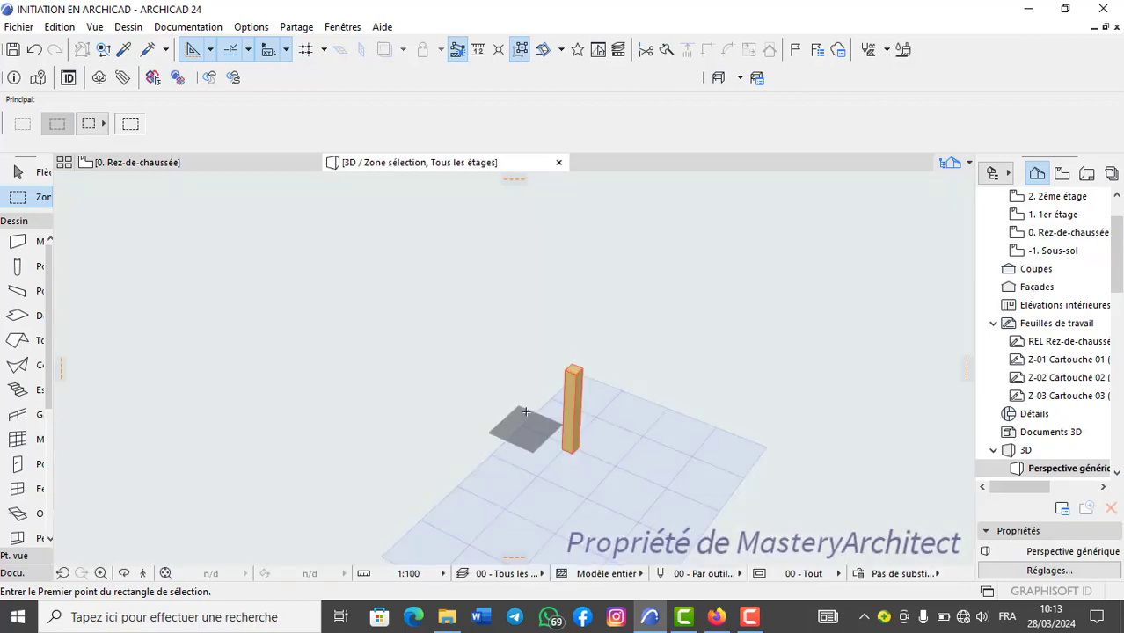
scroll(552, 433, "up", 5)
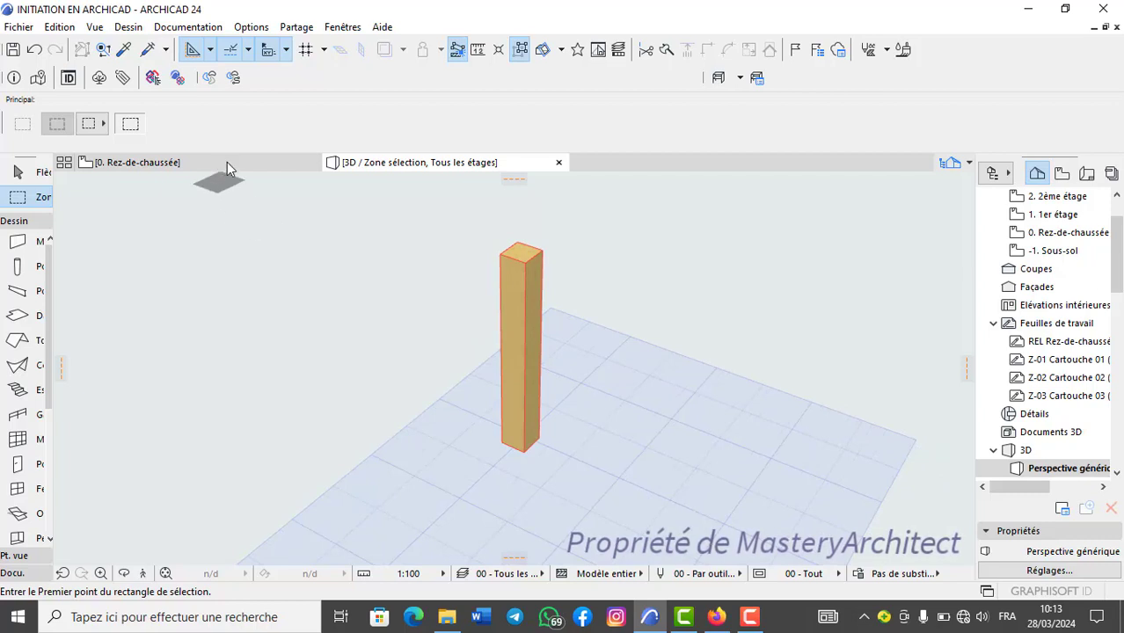
mouse_move(227, 163)
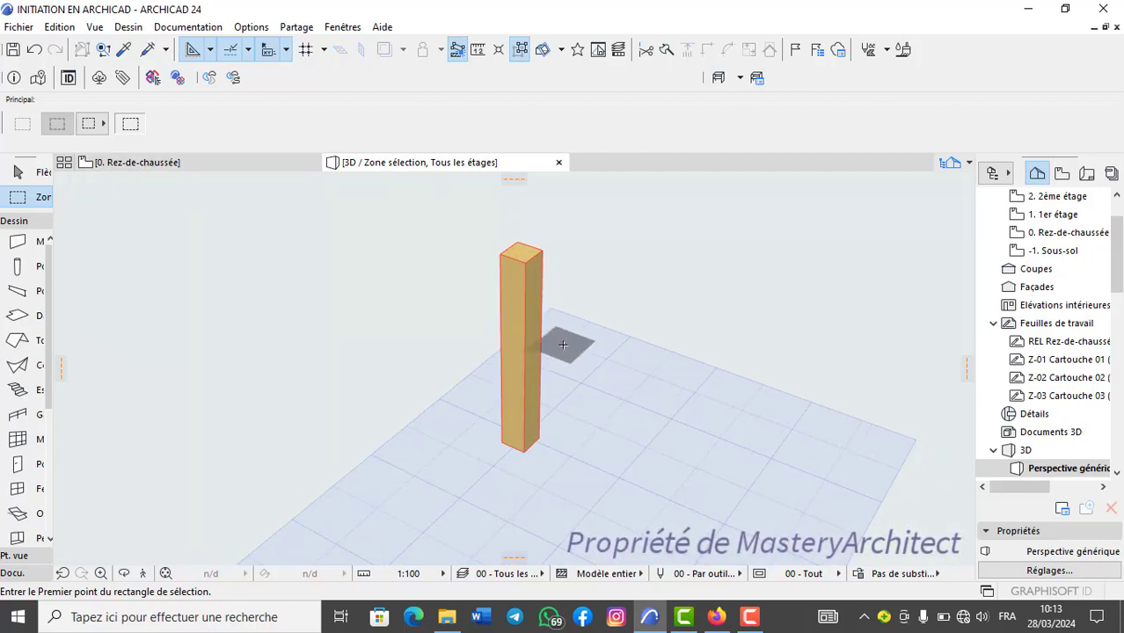
Check the selection area in the ground-floor plan and examine the isolated column in the 3D view.
key("F2")
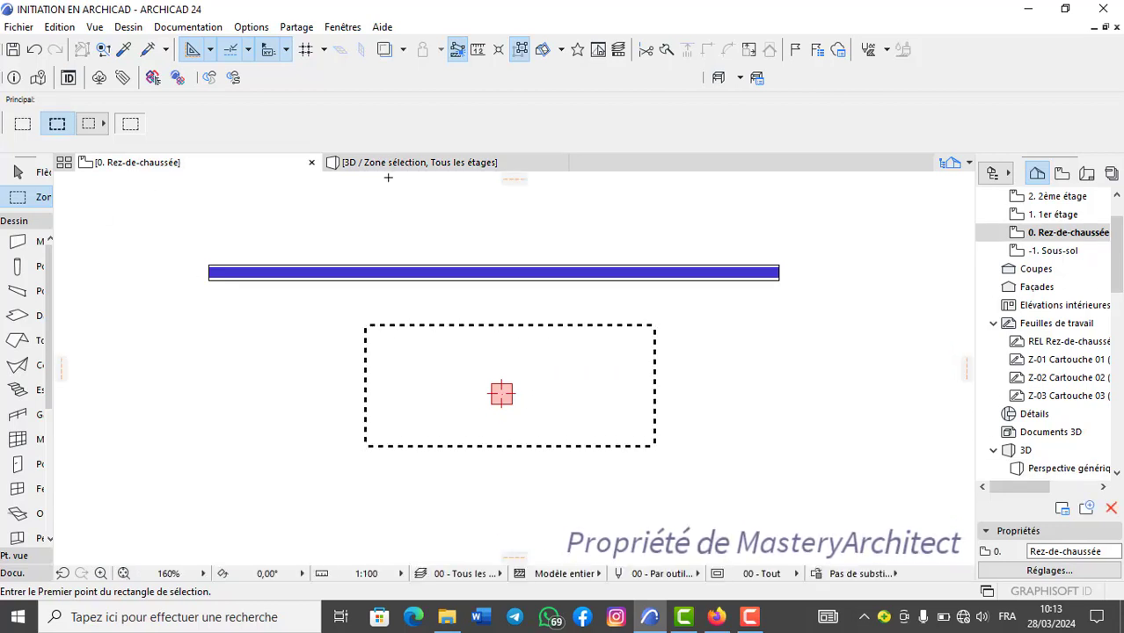
left_click(430, 167)
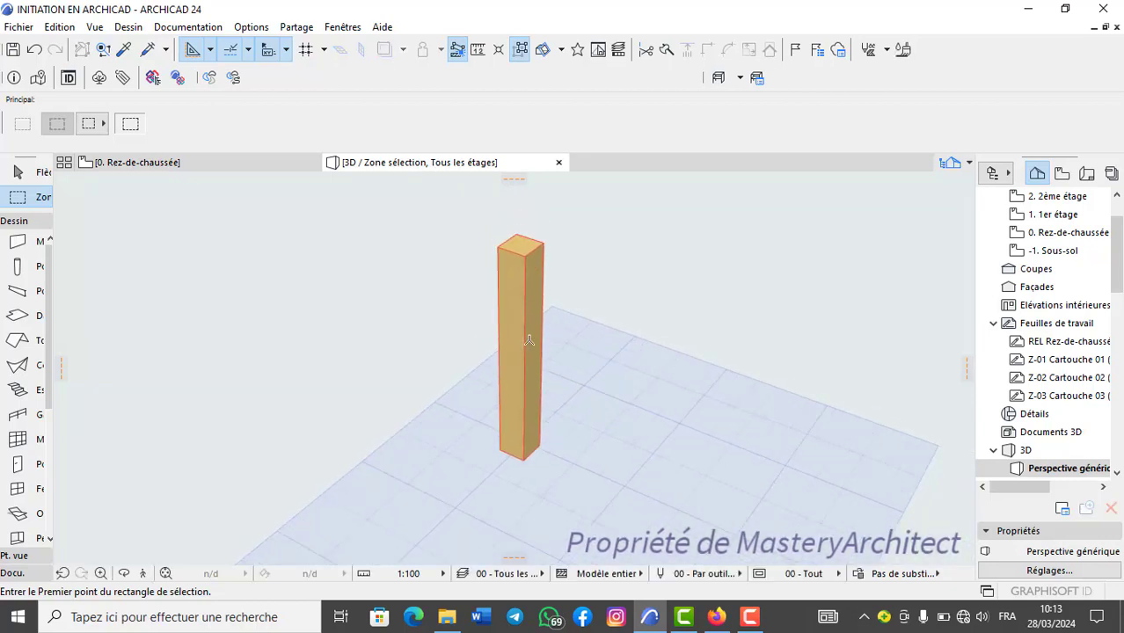
scroll(529, 340, "down", 4)
scroll(528, 340, "up", 5)
scroll(529, 341, "down", 5)
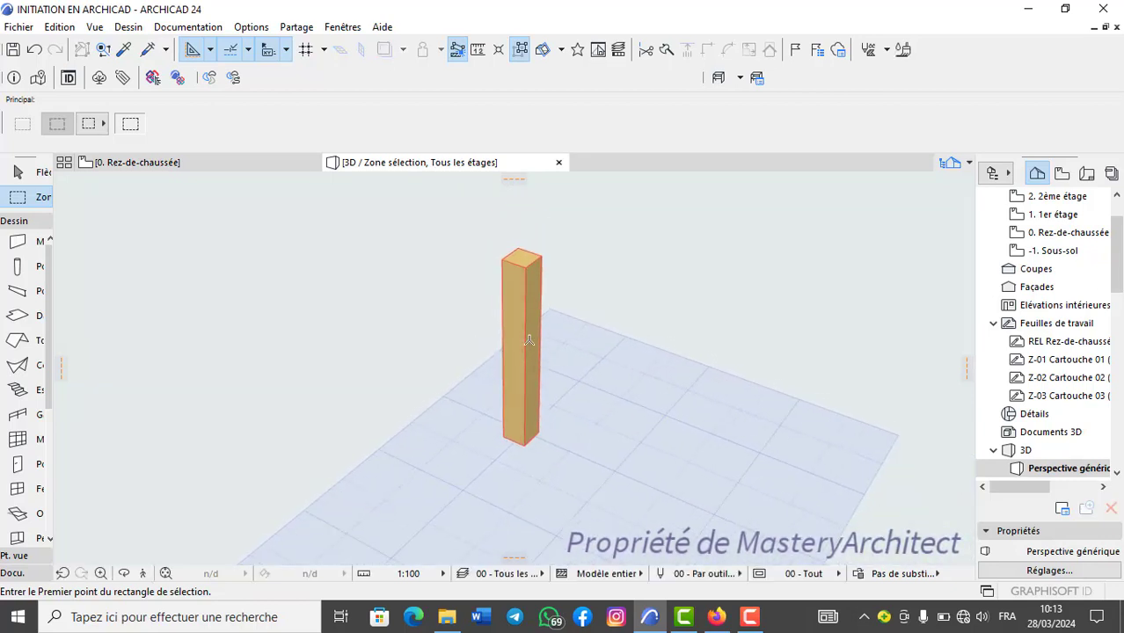
scroll(529, 340, "up", 5)
scroll(529, 340, "down", 1)
scroll(528, 340, "up", 2)
scroll(528, 341, "down", 4)
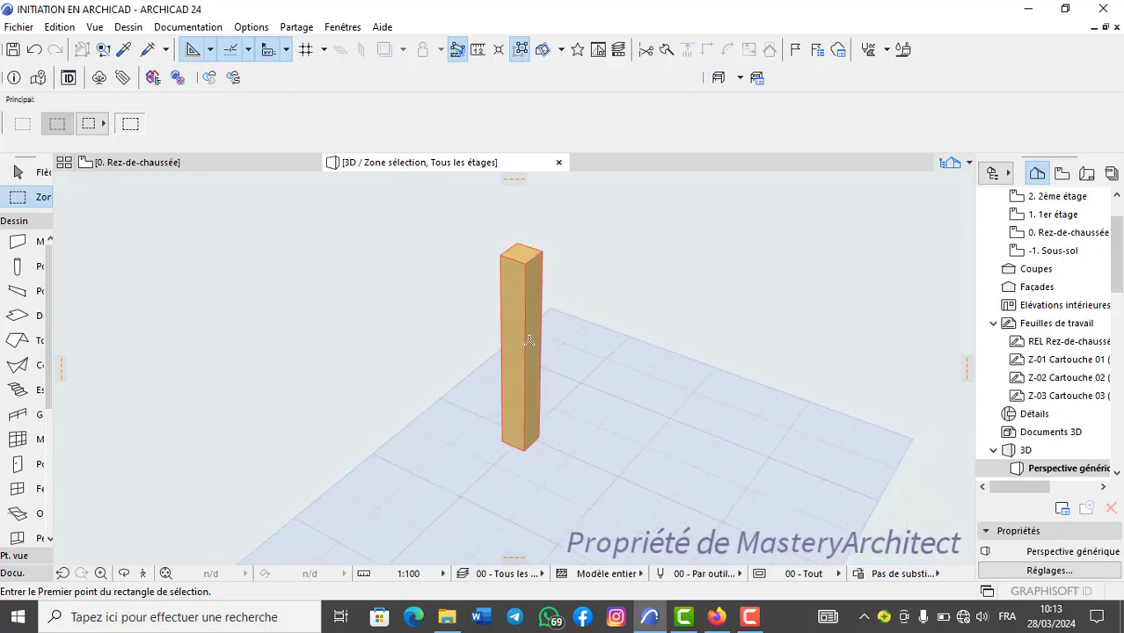
scroll(529, 341, "up", 3)
scroll(529, 340, "down", 1)
scroll(529, 340, "down", 2)
scroll(530, 340, "up", 4)
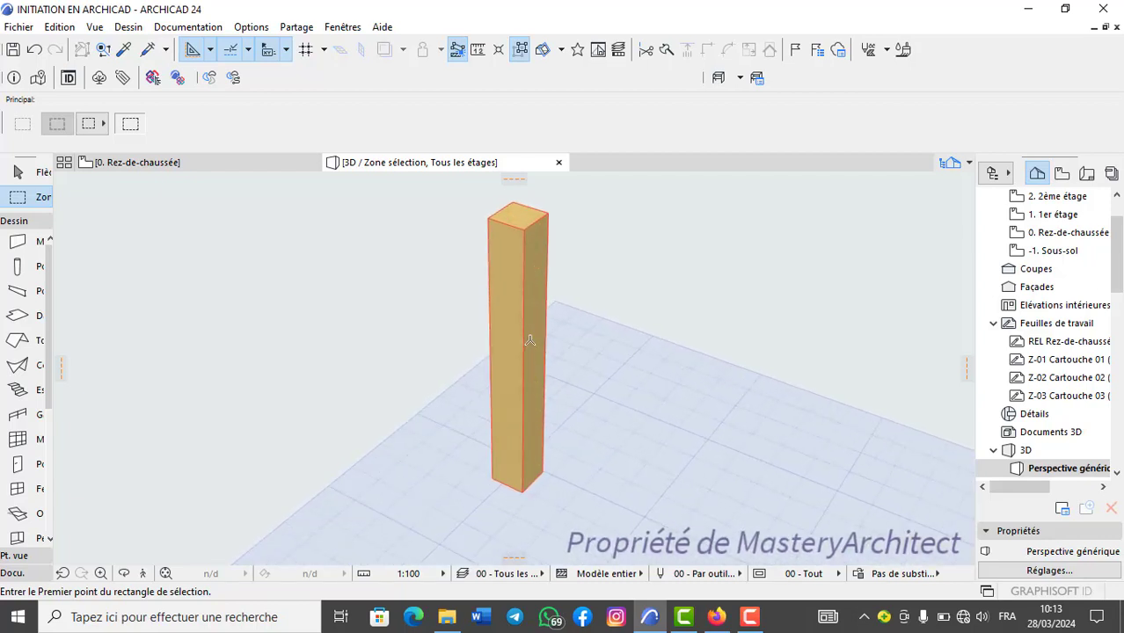
scroll(530, 341, "down", 1)
scroll(529, 340, "down", 2)
scroll(529, 341, "up", 1)
scroll(530, 340, "down", 1)
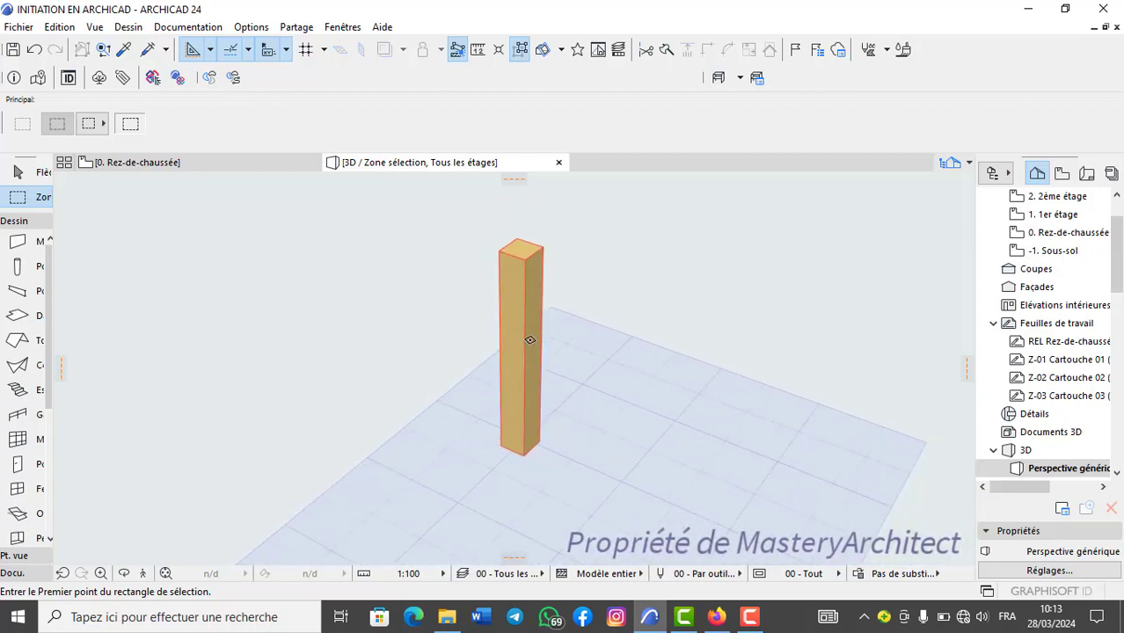
Display the entire model in 3D instead of only the contents of the selection area.
right_click(591, 301)
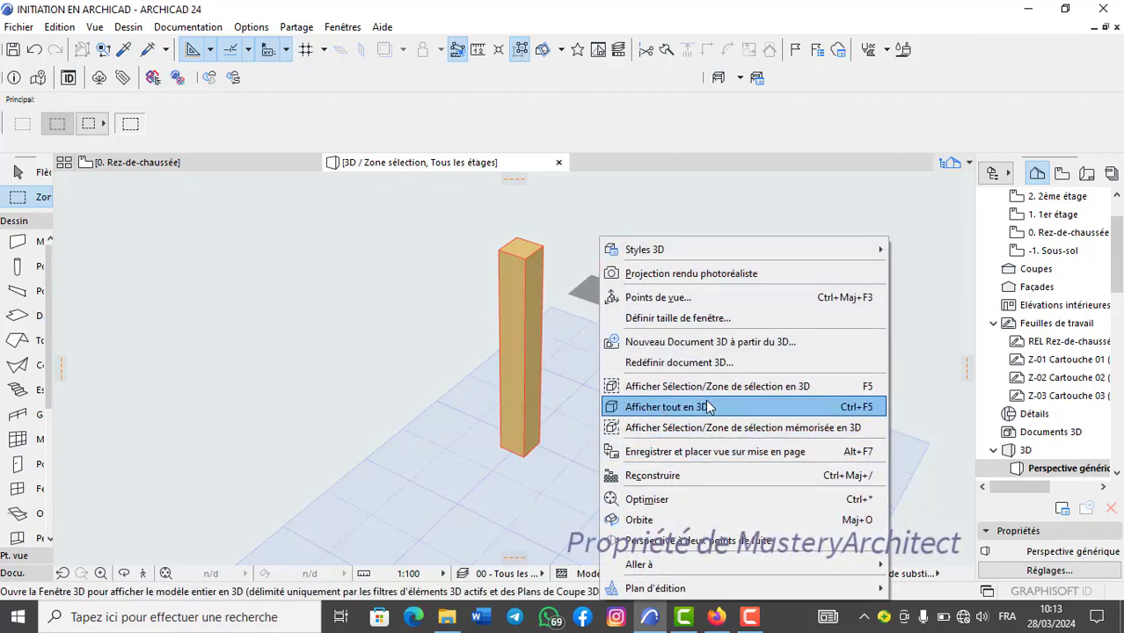
left_click(769, 412)
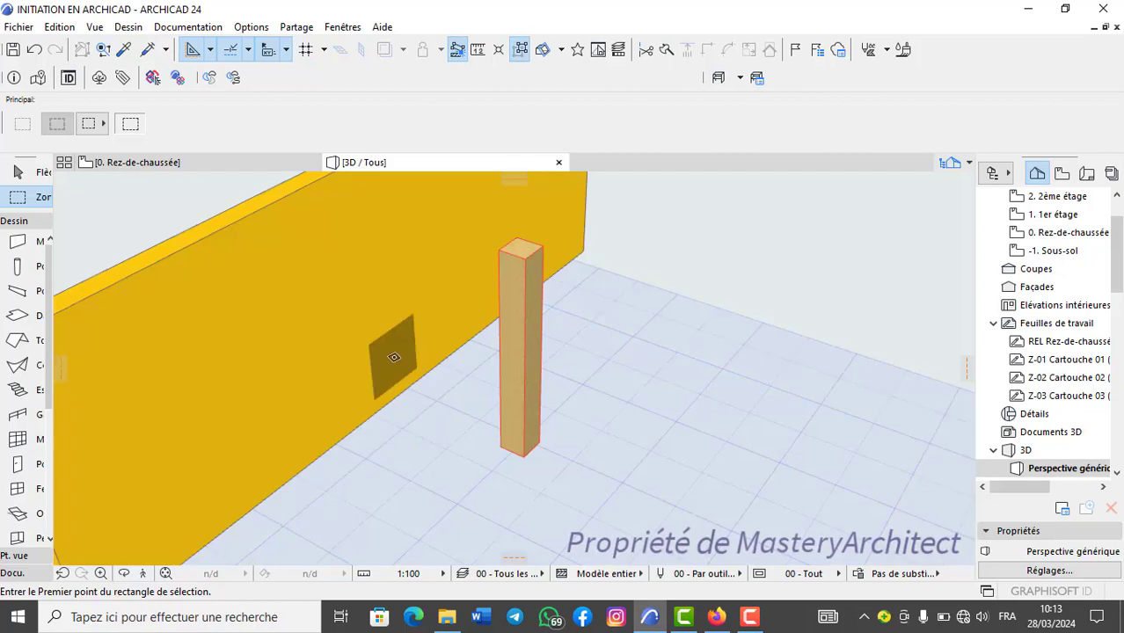
scroll(410, 355, "down", 2)
middle_click_drag(438, 359, 545, 392)
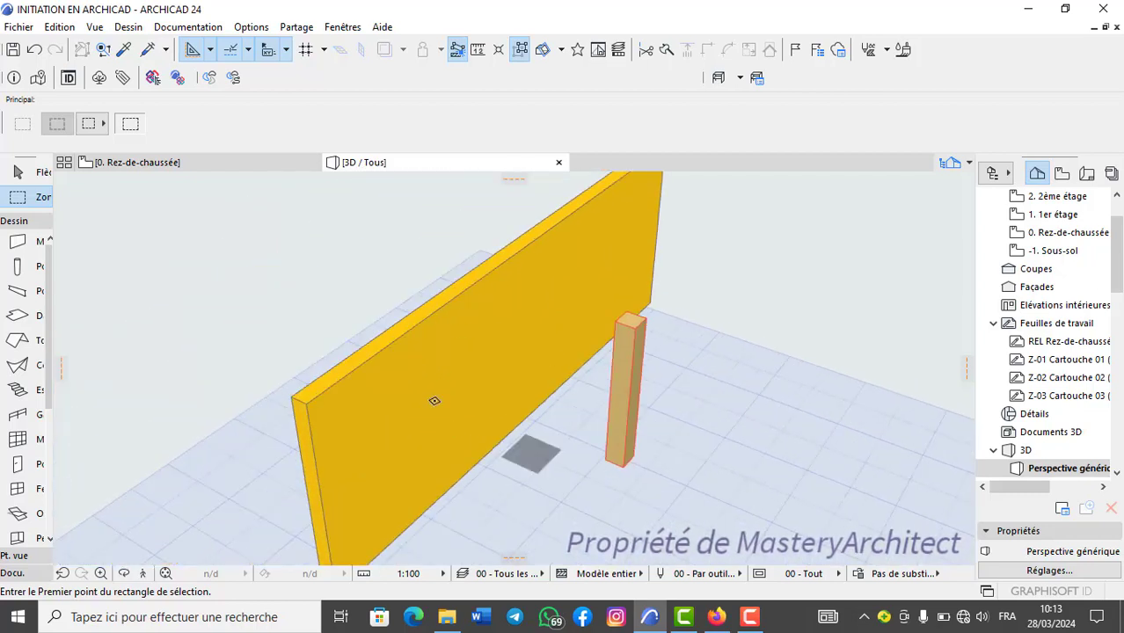
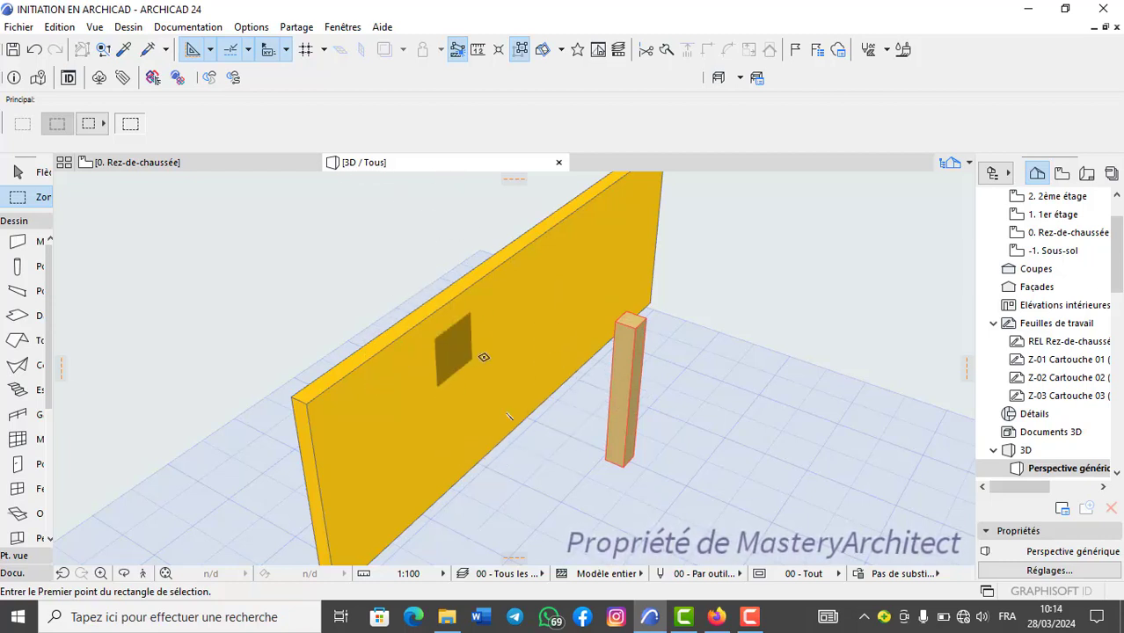
Return to the ground-floor plan and remove the selection area around the column.
key("F2")
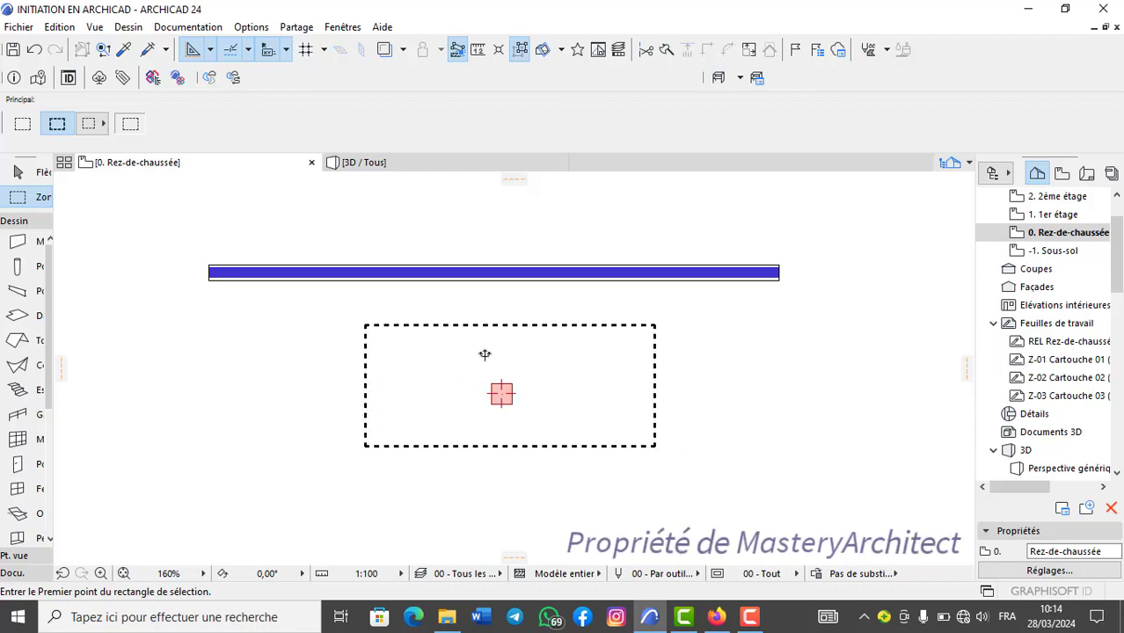
right_click(520, 303)
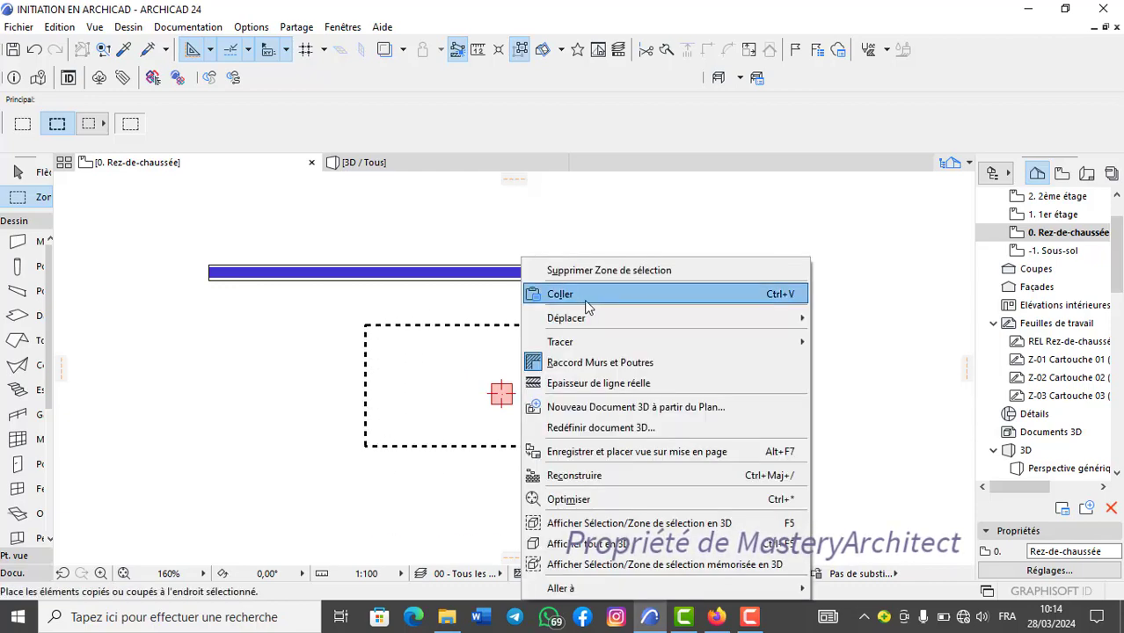
left_click(637, 273)
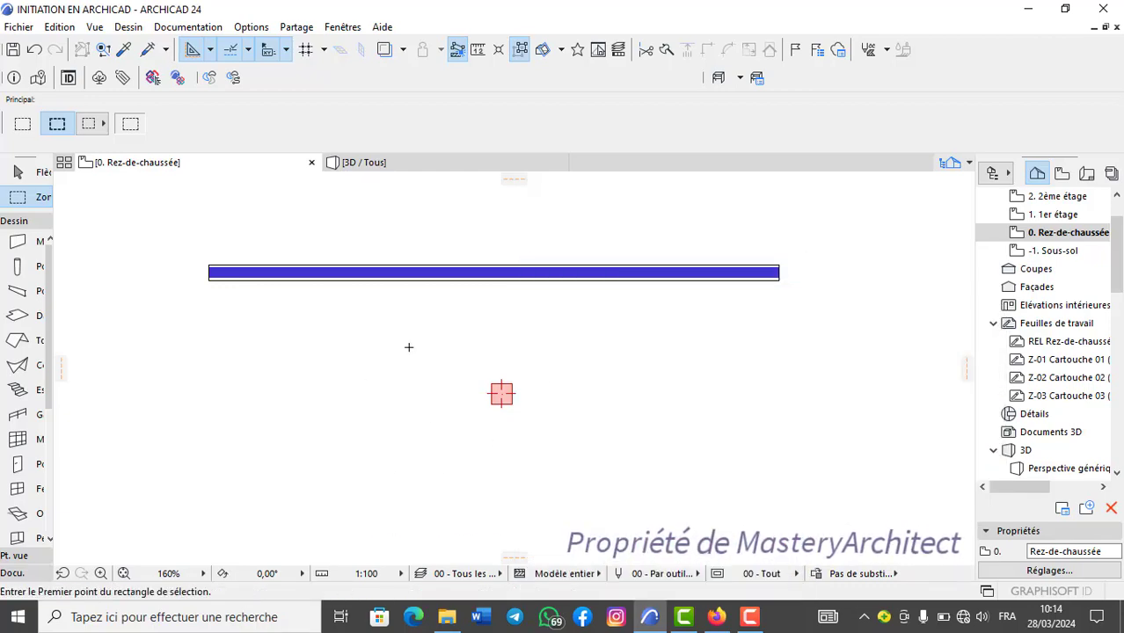
Open the story settings and the model view layer settings for review, closing each dialog without changes.
left_click(130, 27)
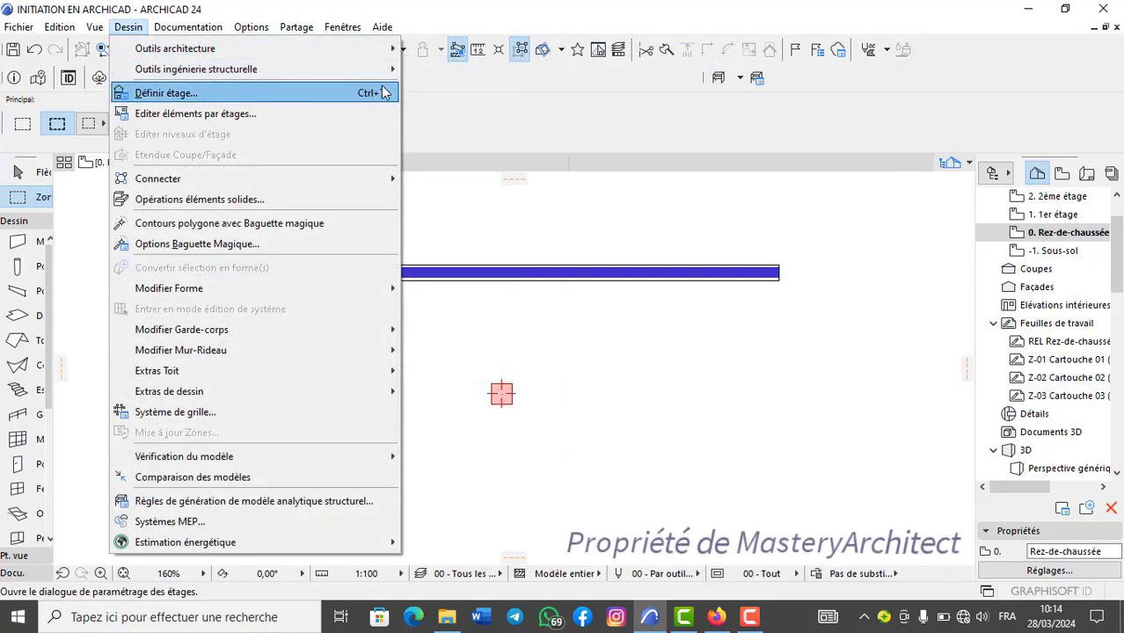
left_click(349, 93)
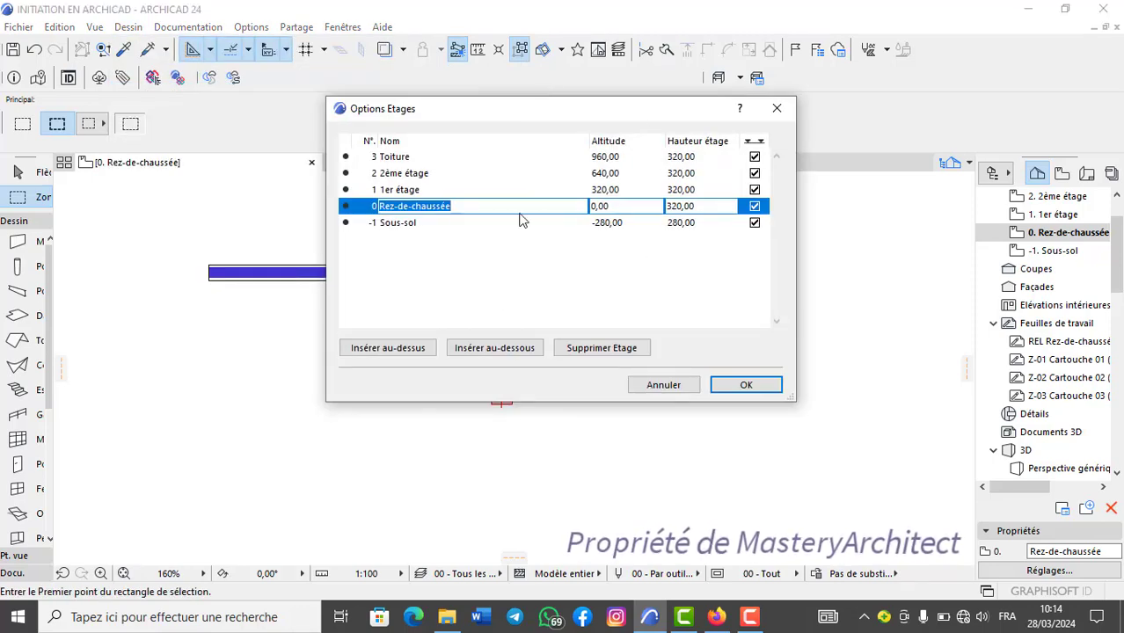
left_click(776, 109)
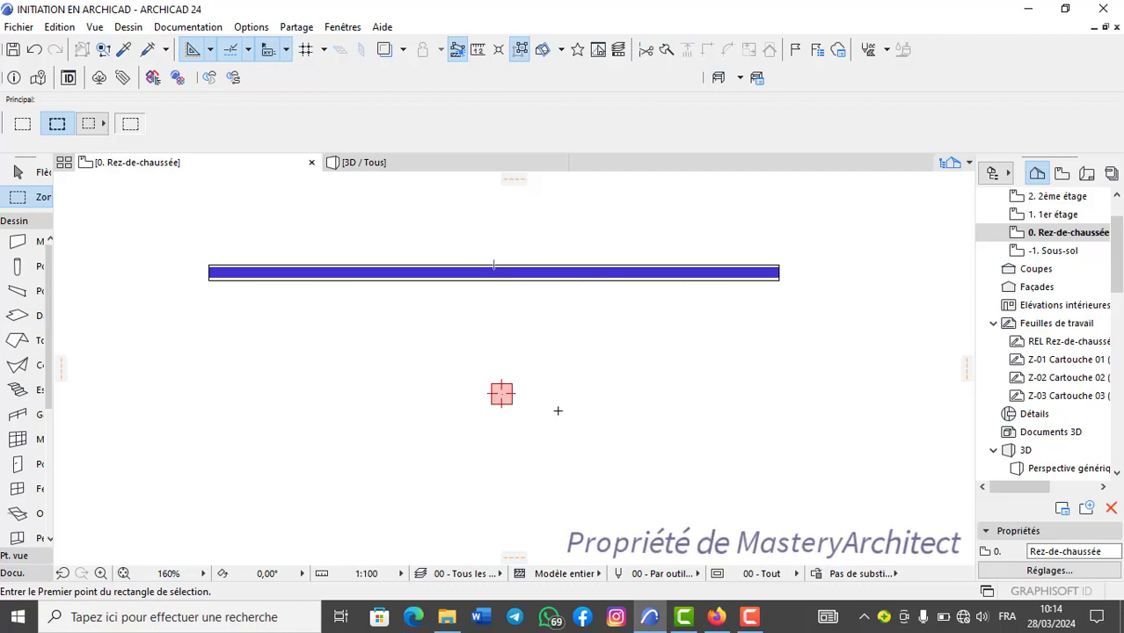
key("ctrl+l")
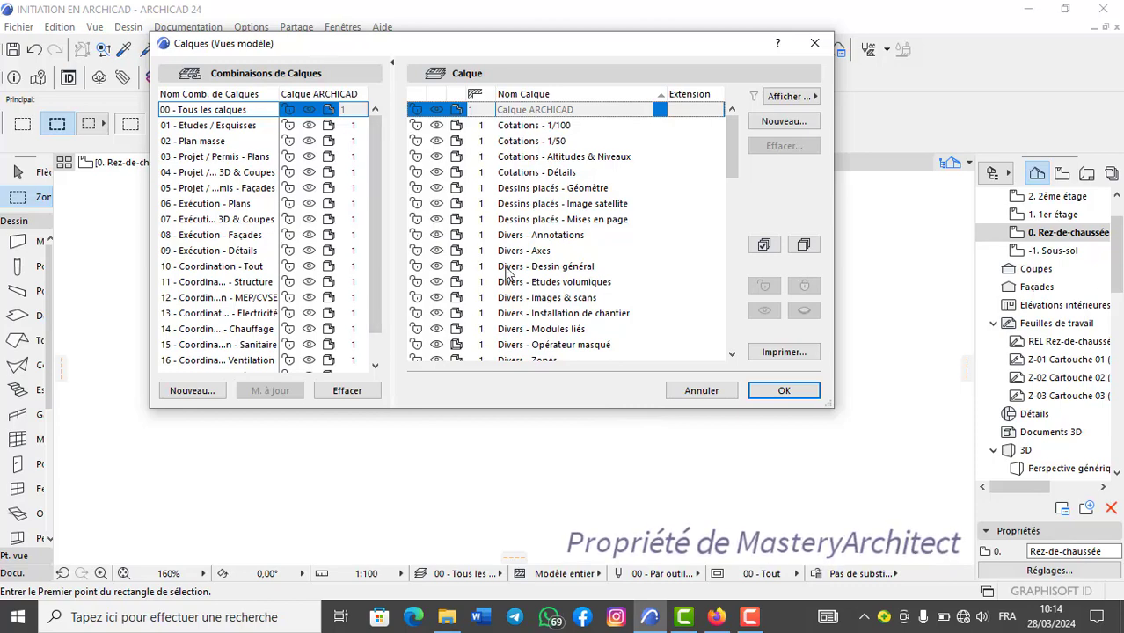
left_click(815, 43)
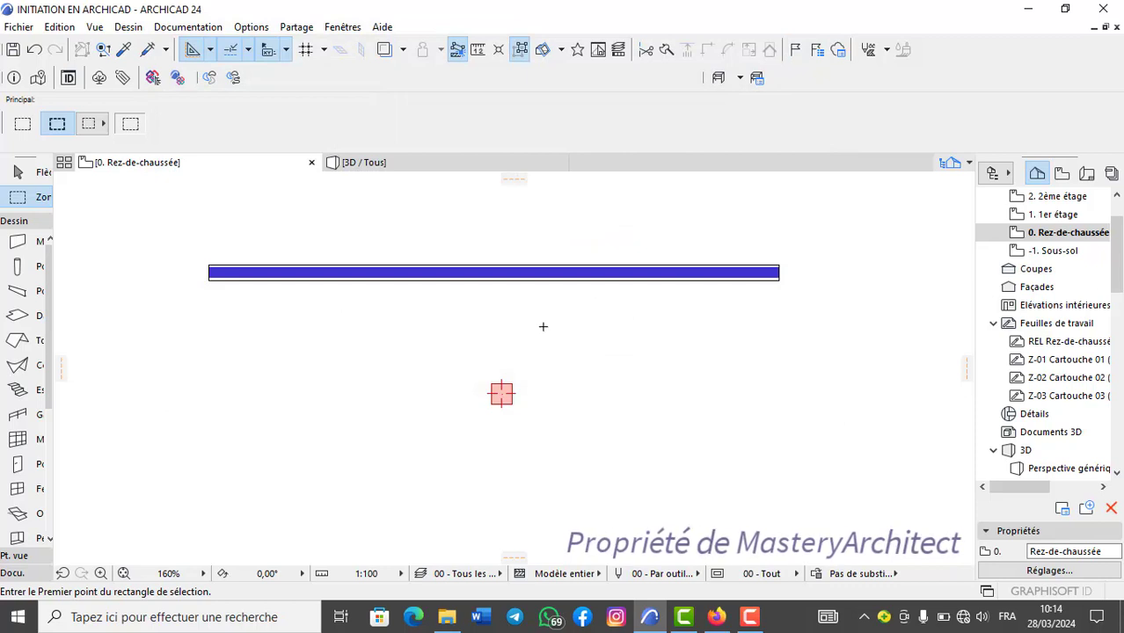
Undo the column placement, redo it, and deselect the column.
scroll(537, 329, "down", 1)
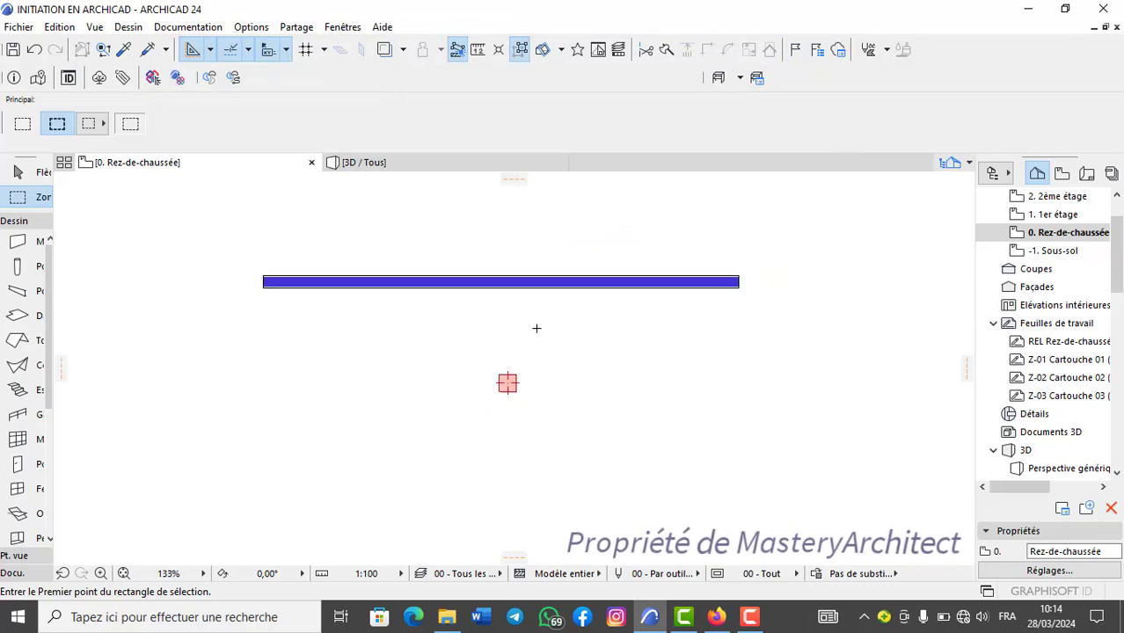
scroll(534, 326, "up", 2)
scroll(534, 326, "down", 2)
scroll(500, 307, "up", 1)
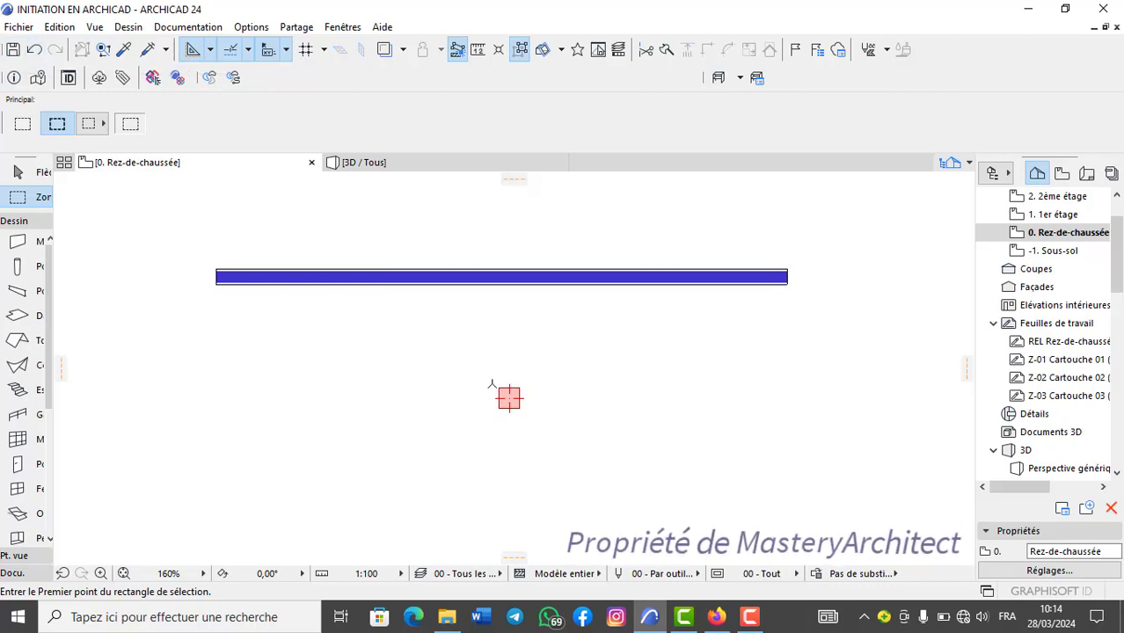
left_click(35, 49)
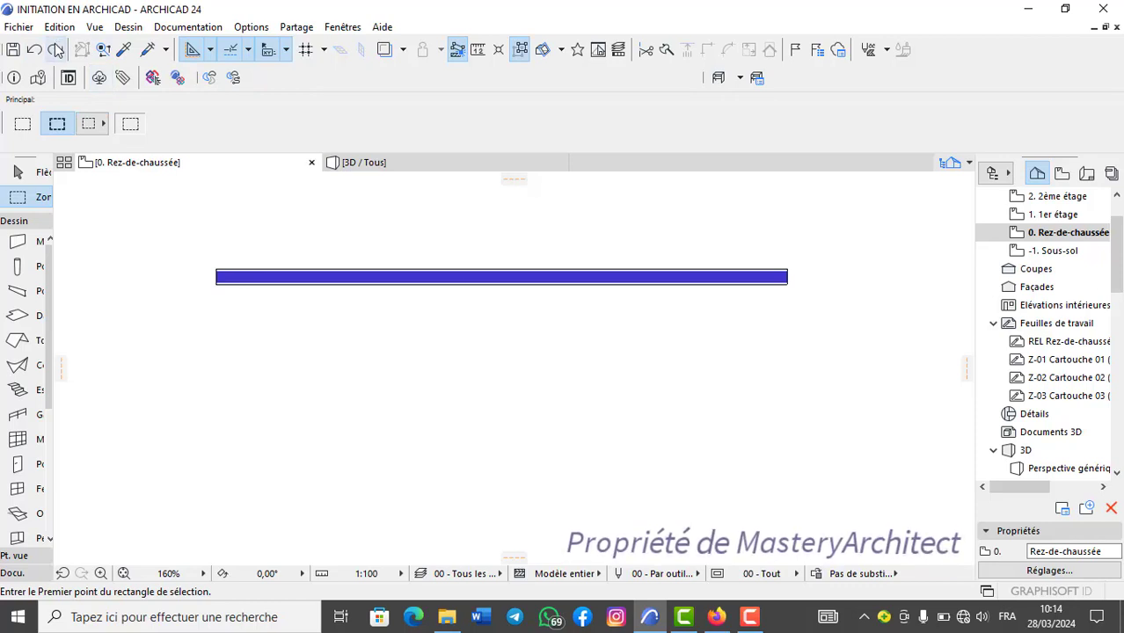
left_click(55, 49)
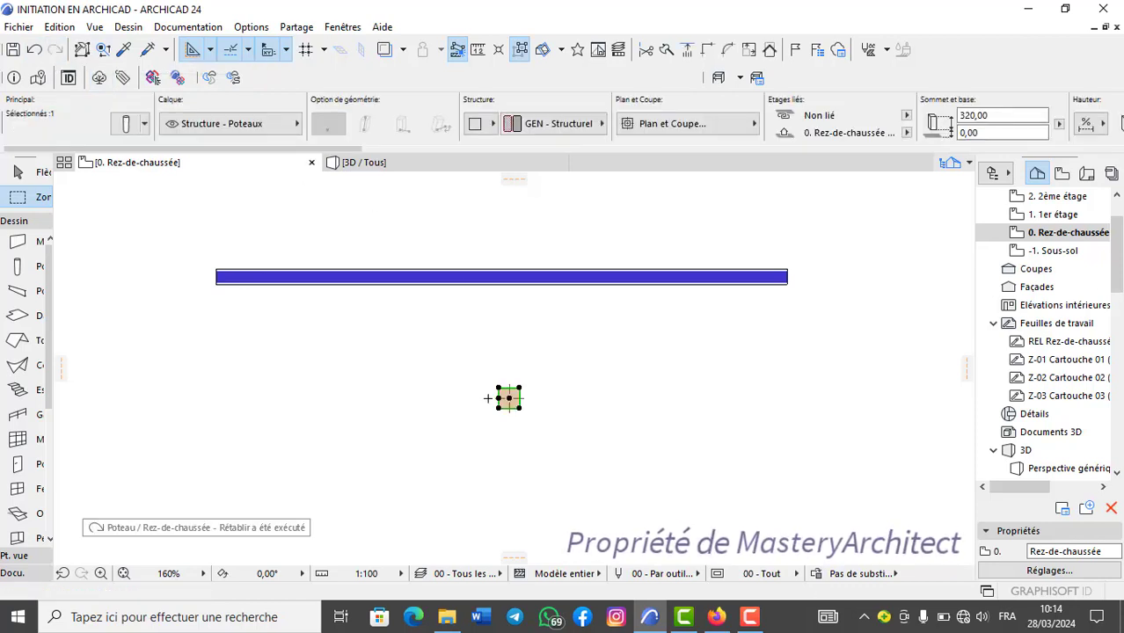
key("Escape")
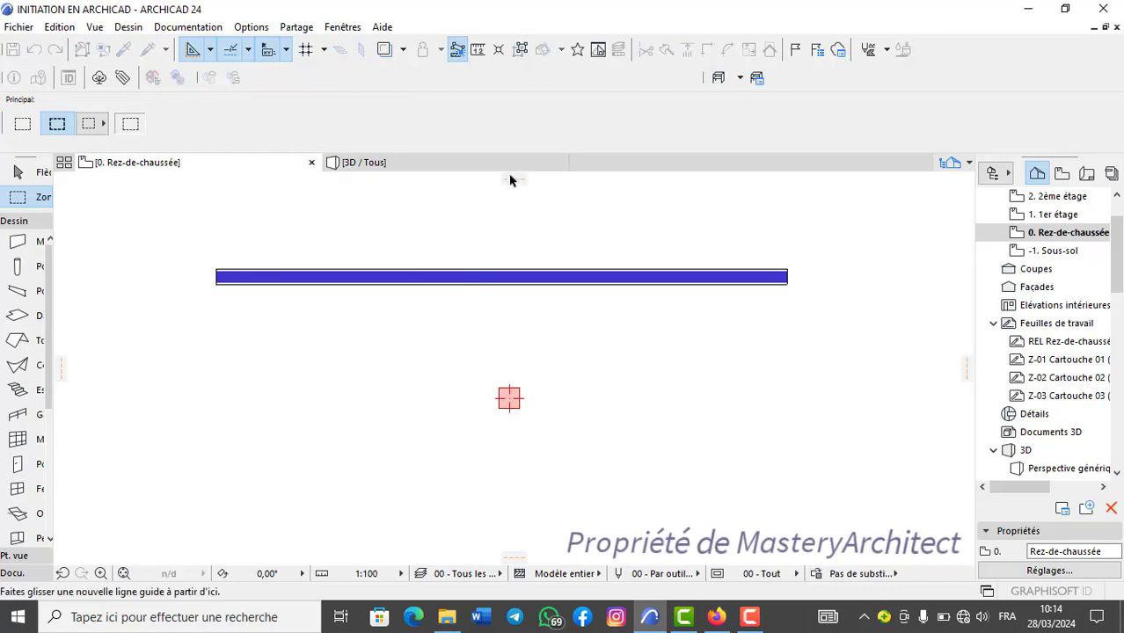
Add a horizontal guide line to the plan and reposition it above the wall.
left_click_drag(517, 181, 518, 282)
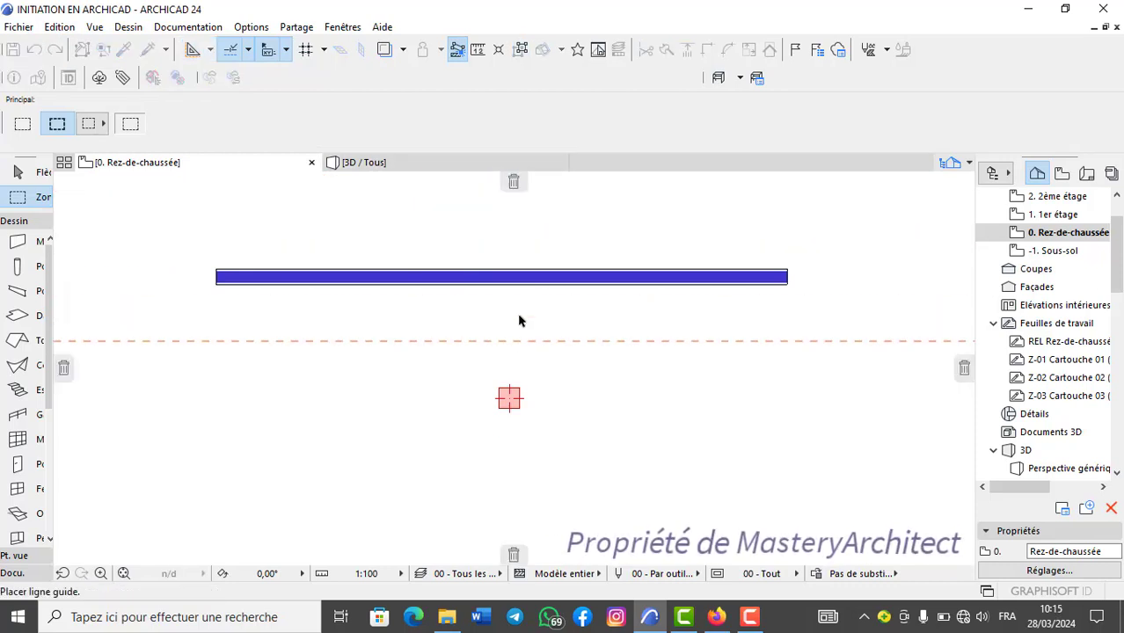
left_click_drag(519, 321, 537, 208)
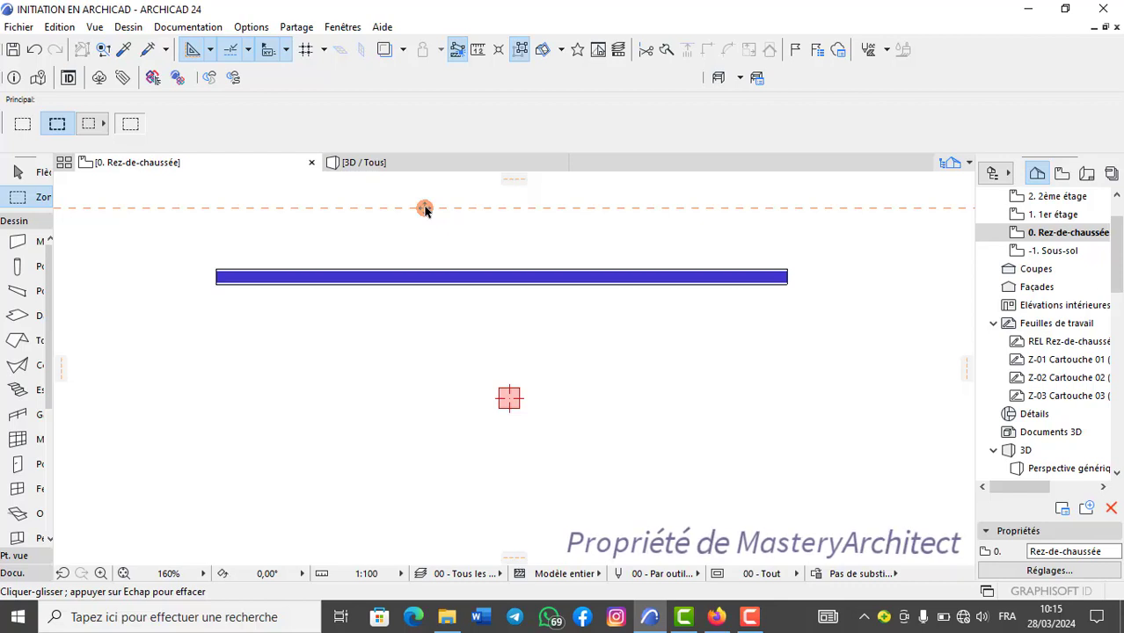
left_click_drag(425, 209, 633, 208)
left_click_drag(418, 208, 425, 176)
scroll(615, 220, "up", 1)
Split the horizontal wall along a vertical cut line right of its middle, keep the left part selected, then clear the selection.
left_click(529, 307)
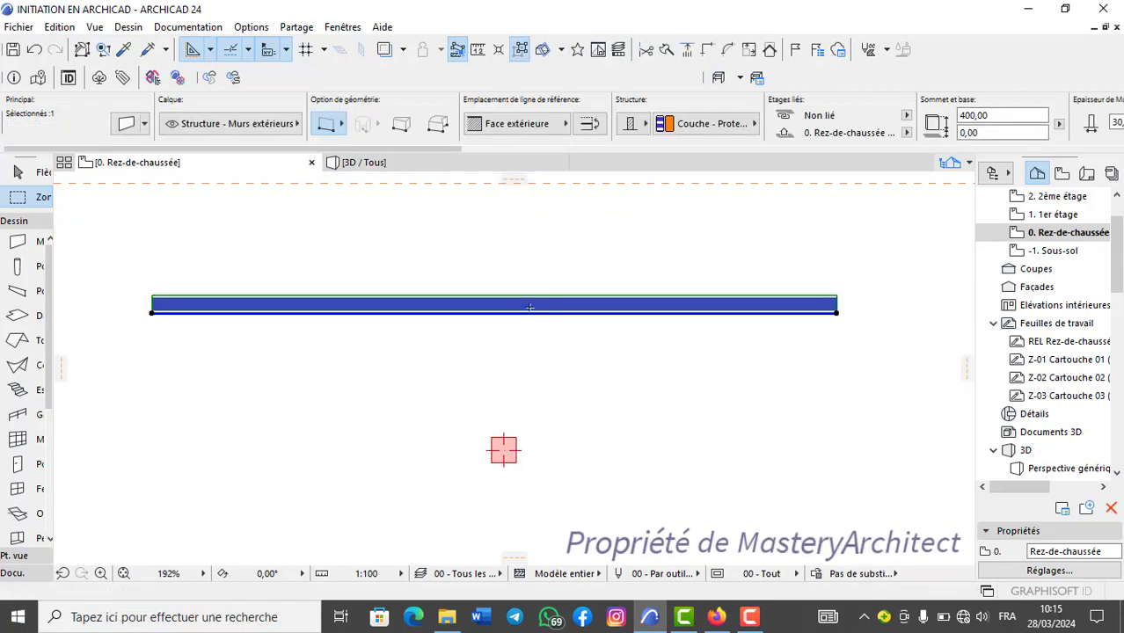
scroll(530, 307, "up", 1)
scroll(530, 307, "down", 2)
middle_click_drag(530, 307, 542, 284)
scroll(530, 270, "up", 1)
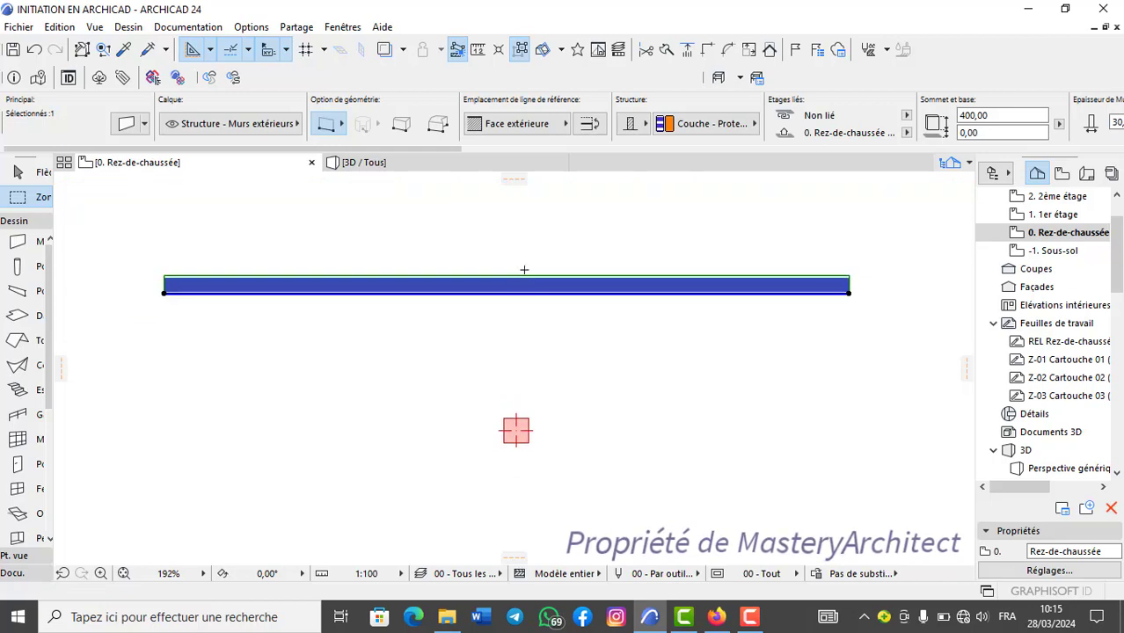
left_click(667, 50)
left_click(573, 258)
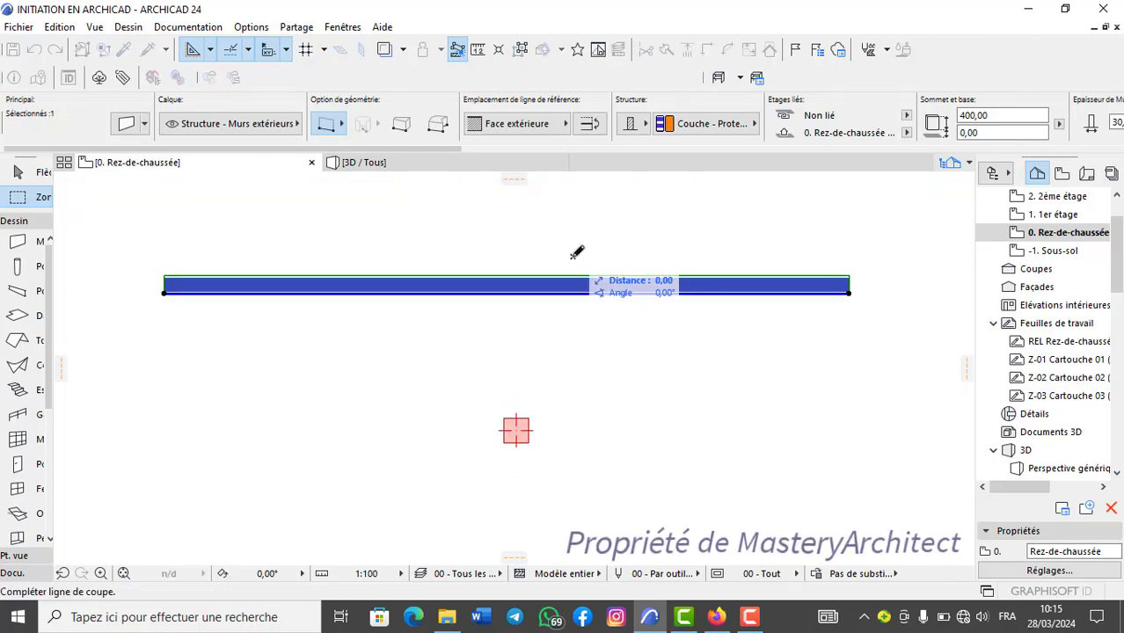
left_click(574, 332)
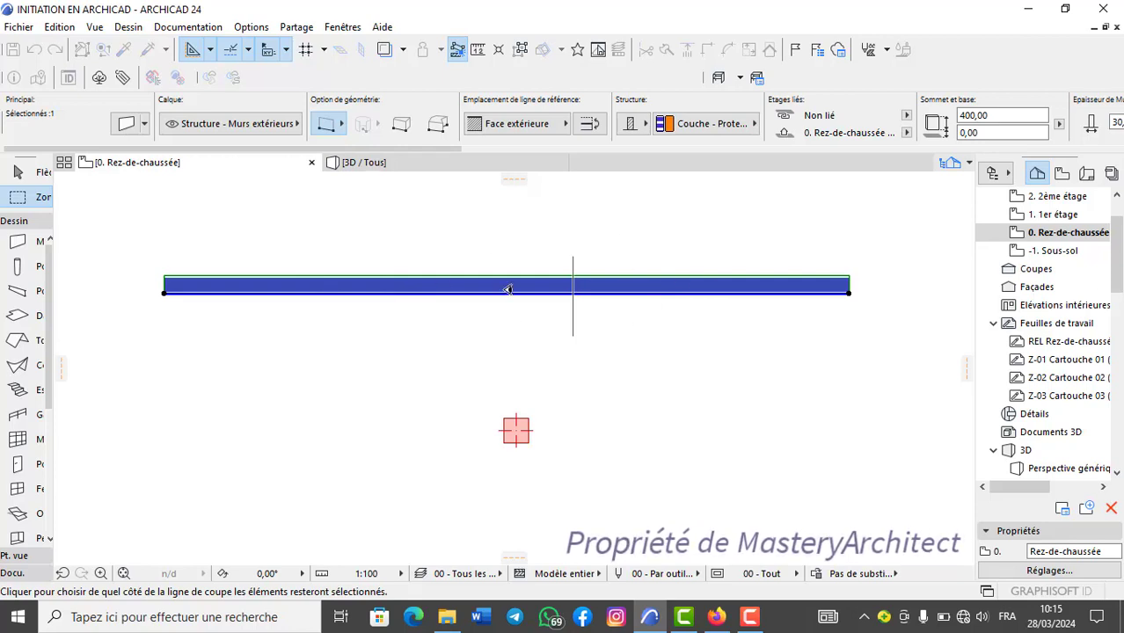
left_click(470, 249)
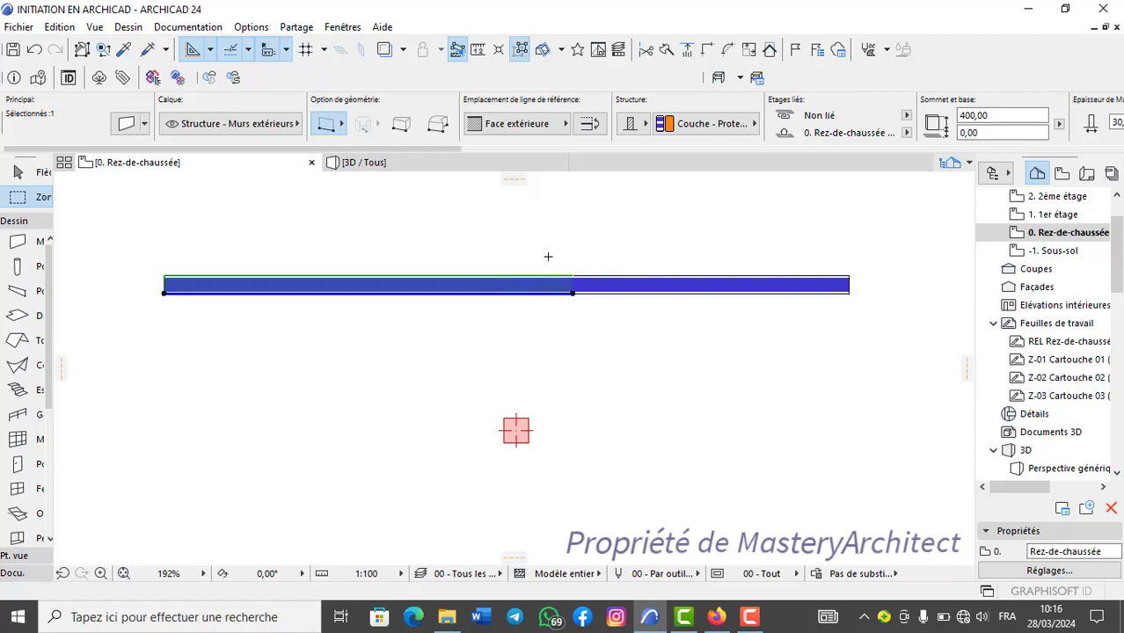
scroll(547, 300, "up", 2)
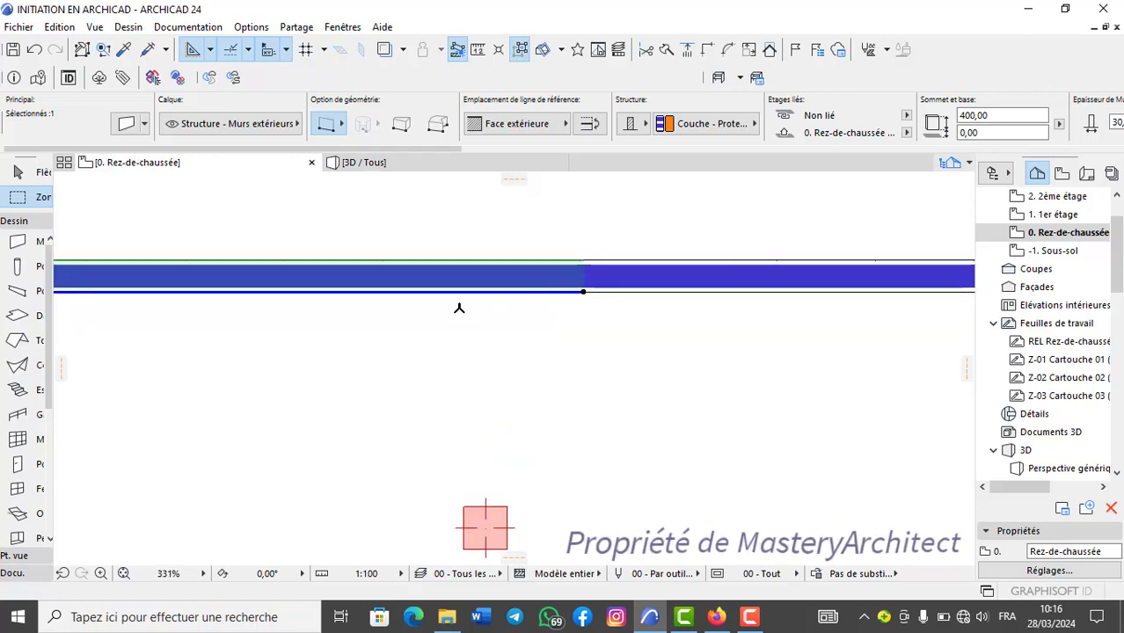
scroll(427, 322, "down", 3)
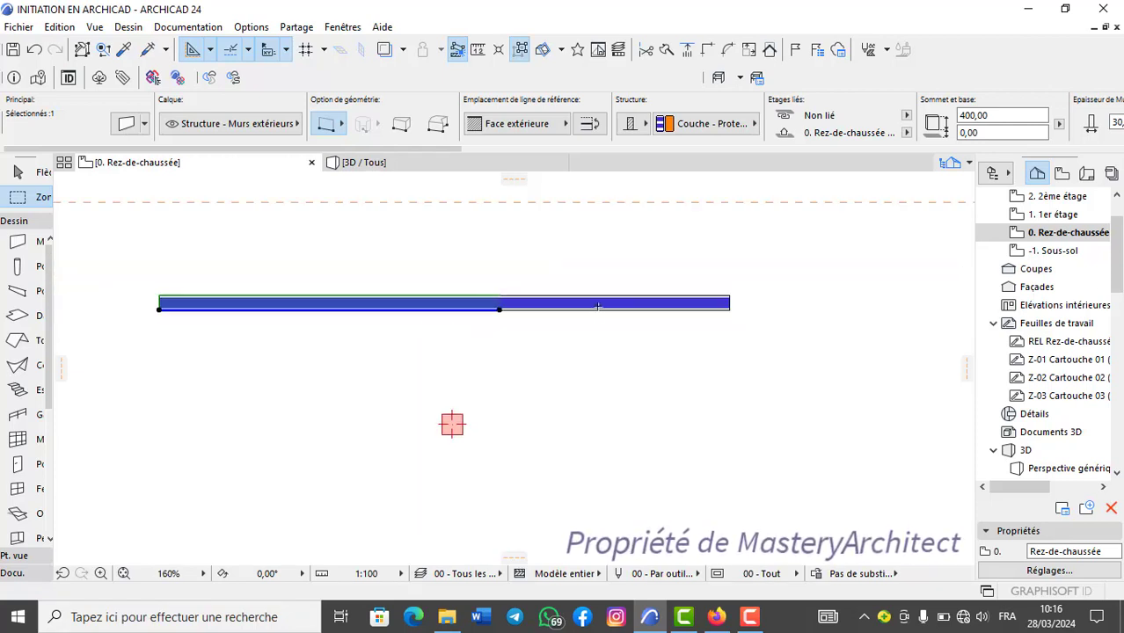
scroll(598, 306, "up", 2)
scroll(663, 287, "up", 1)
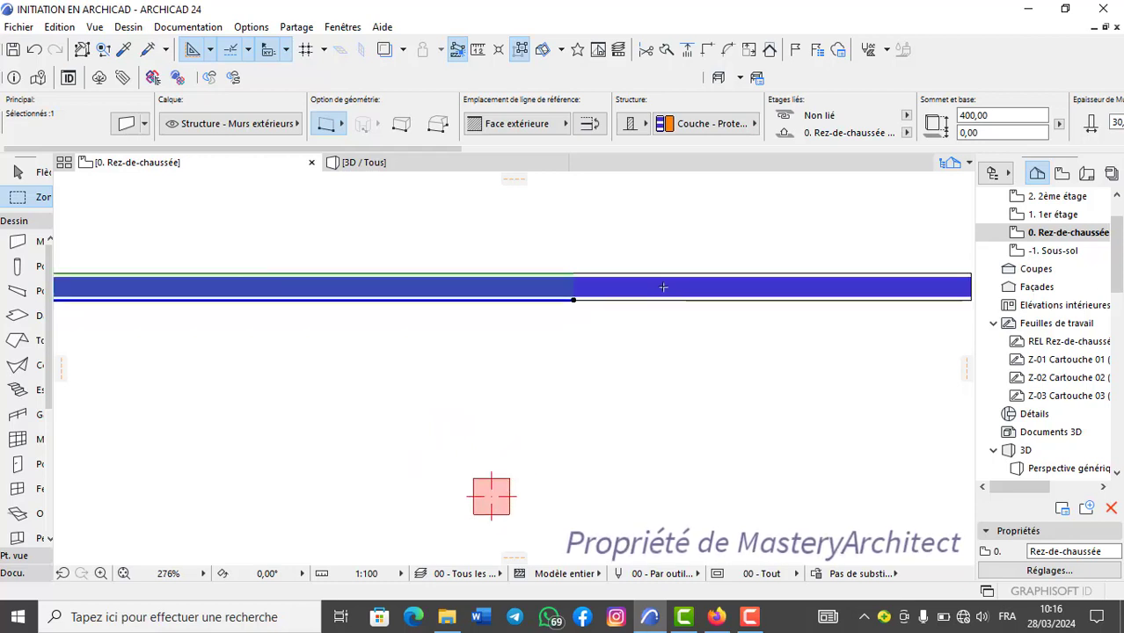
key("Escape")
Set the building material of the left wall segment to Tuile terre-cuite and deselect it.
scroll(480, 360, "down", 2)
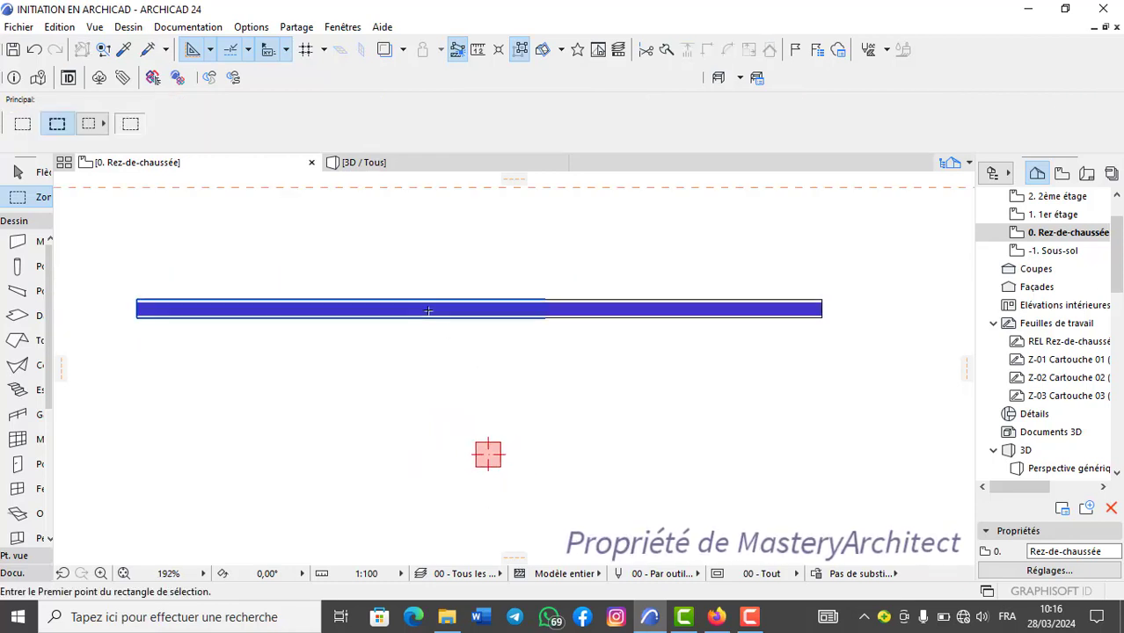
left_click(431, 313)
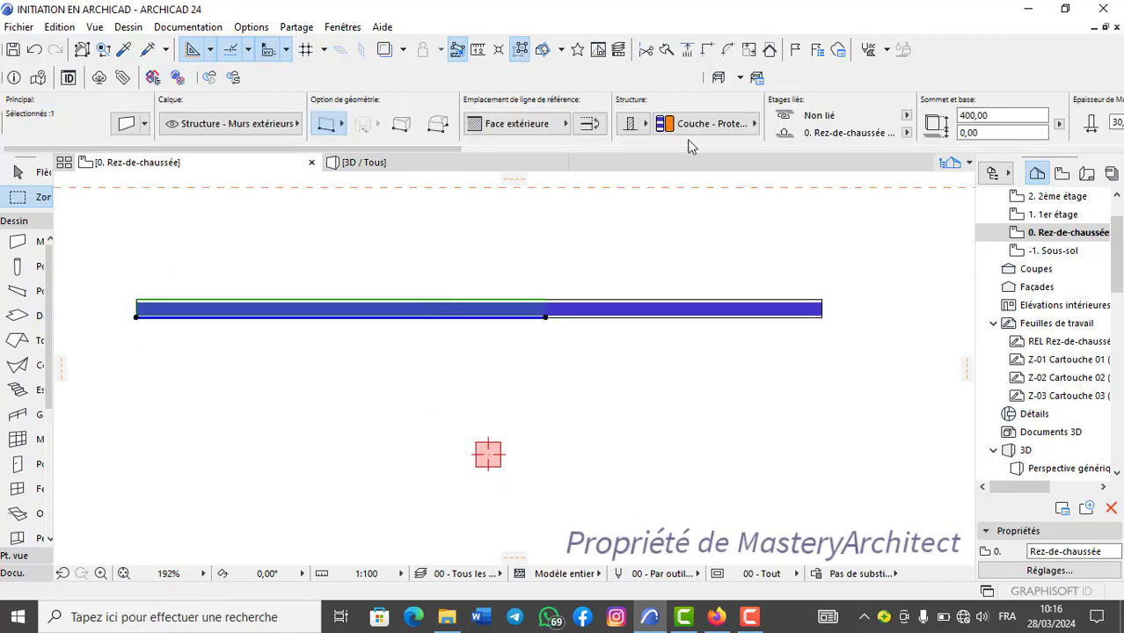
left_click(740, 123)
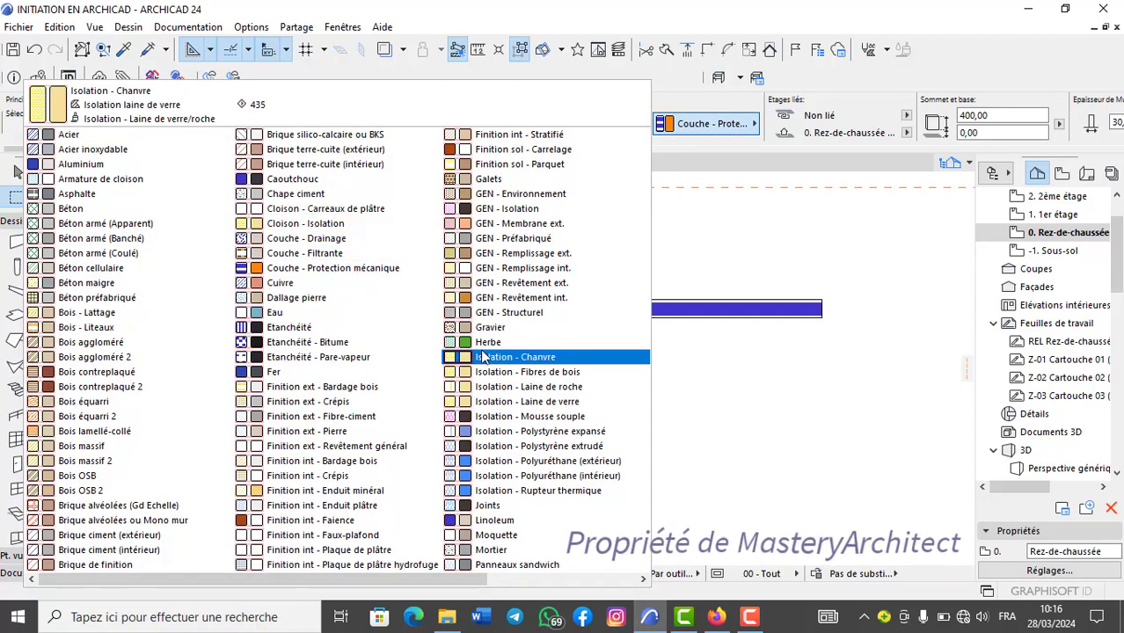
scroll(515, 264, "right", 1)
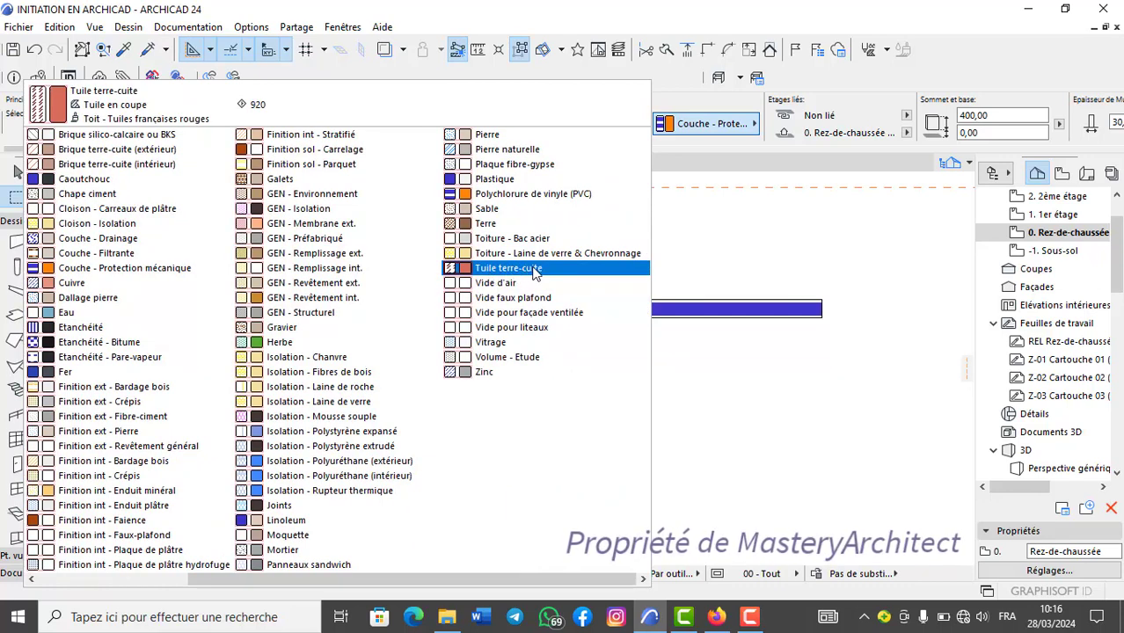
left_click(537, 269)
scroll(443, 324, "up", 2)
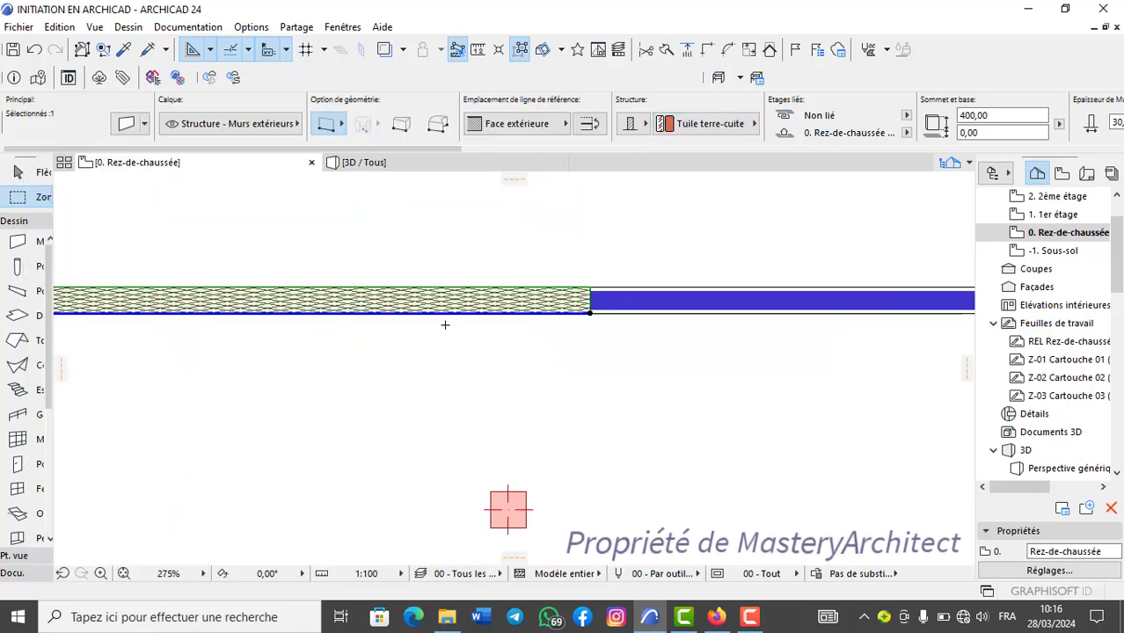
scroll(445, 324, "down", 2)
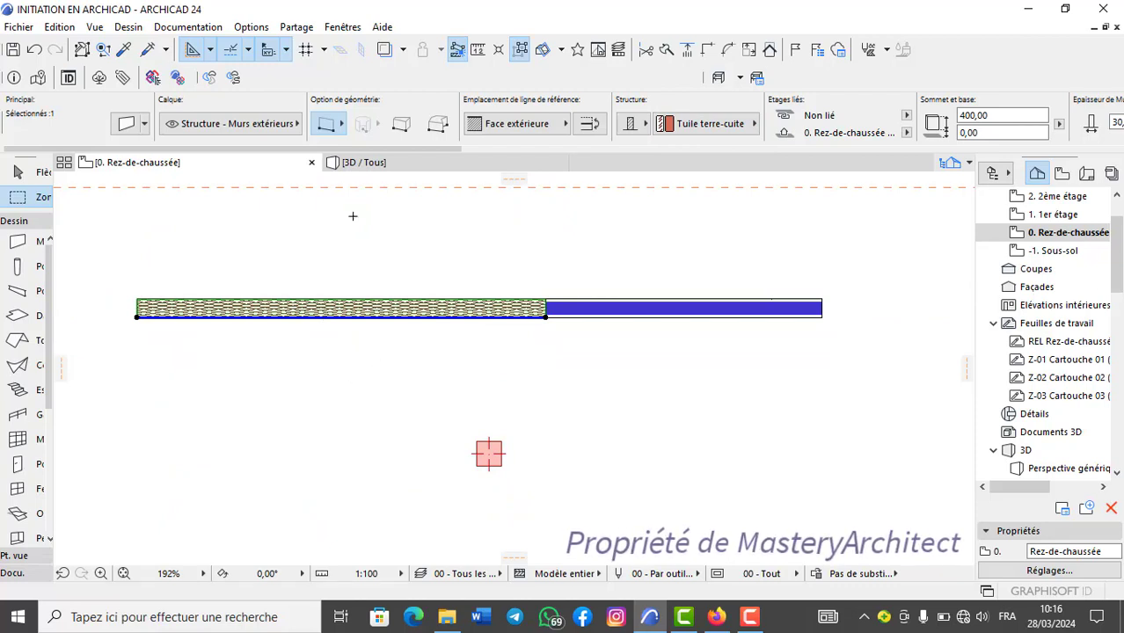
key("Escape")
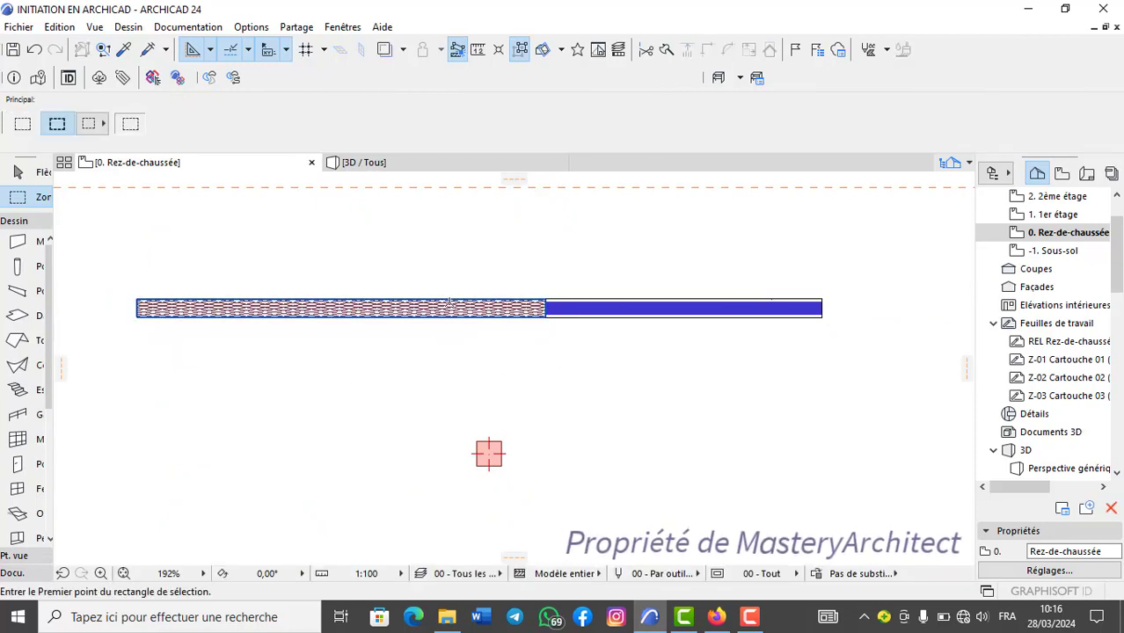
Check the left wall segment's surface overrides in its settings, view the wall in 3D, and return to the ground-floor plan.
left_click(452, 307)
left_click(125, 125)
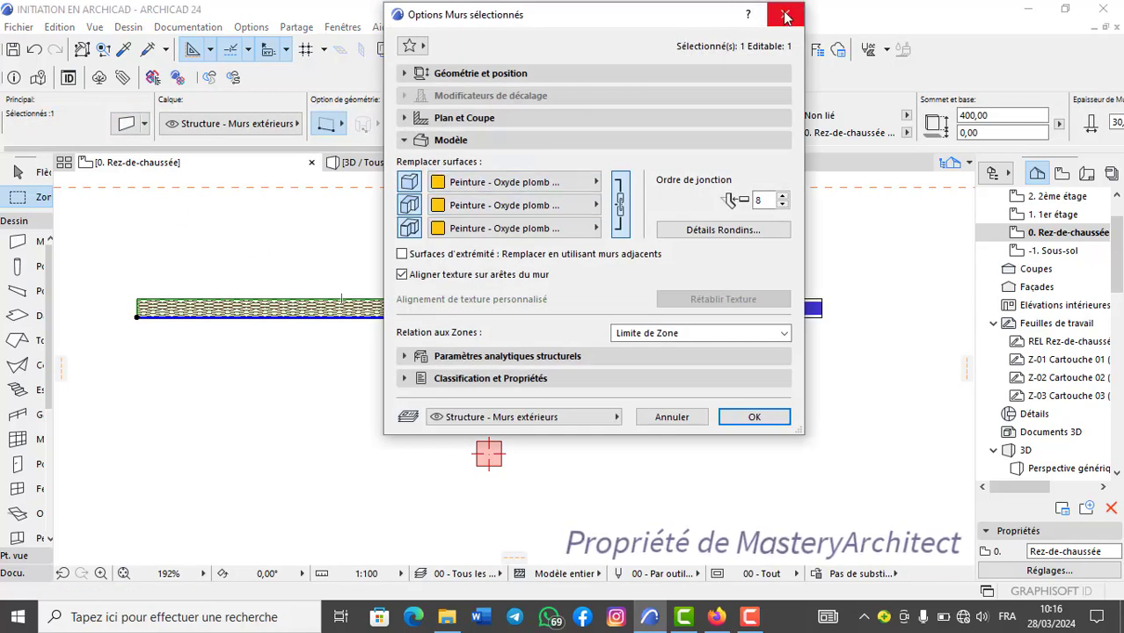
left_click(785, 15)
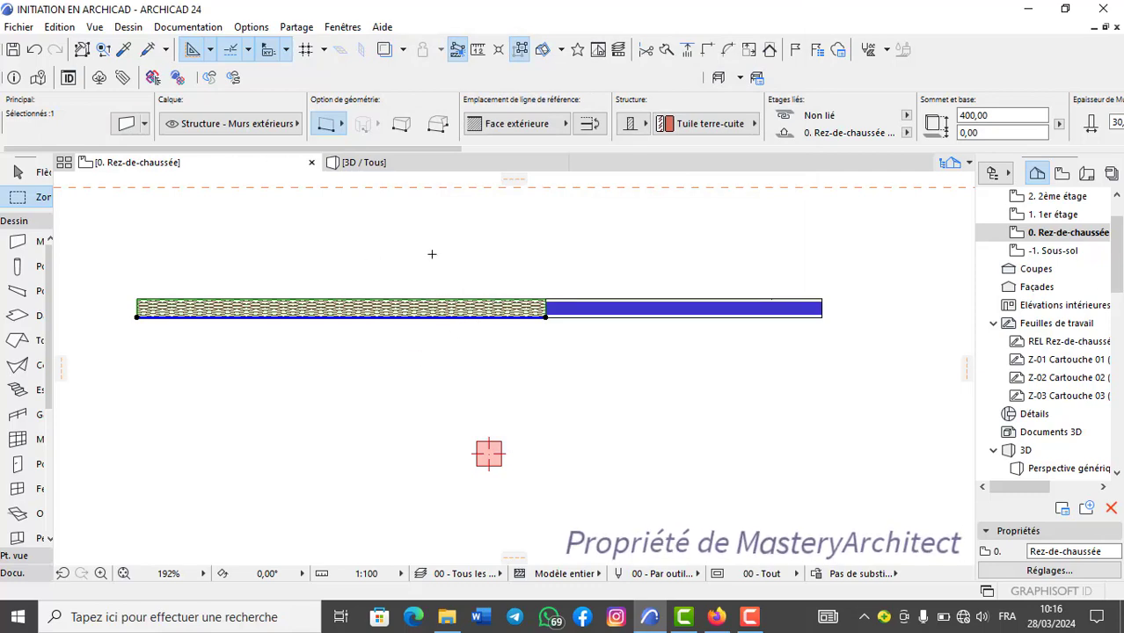
left_click(390, 164)
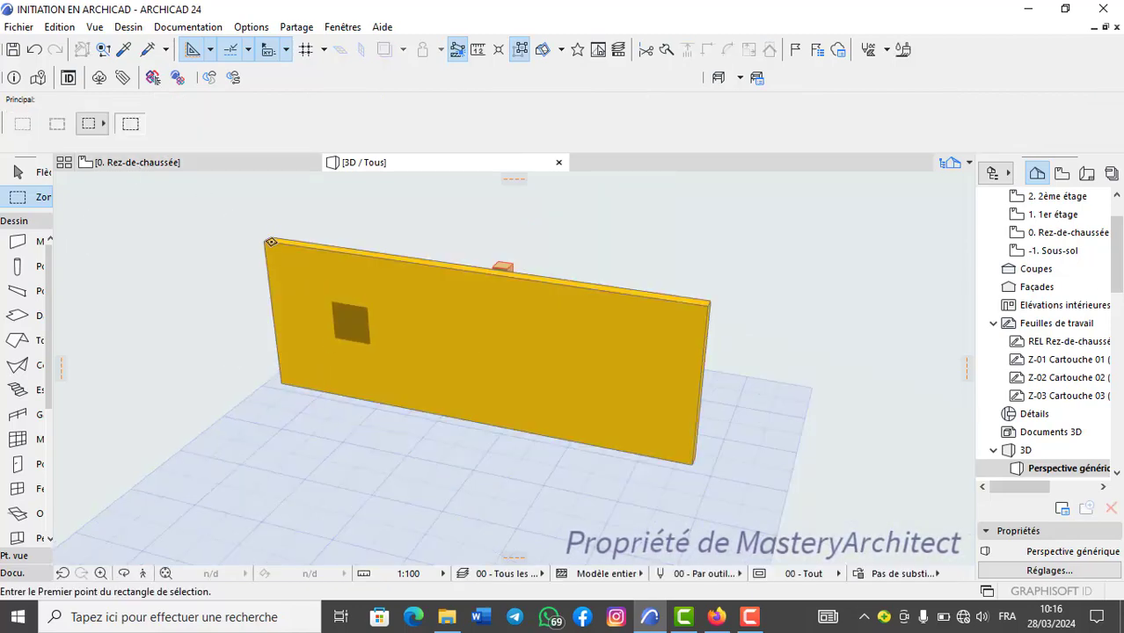
left_click(241, 163)
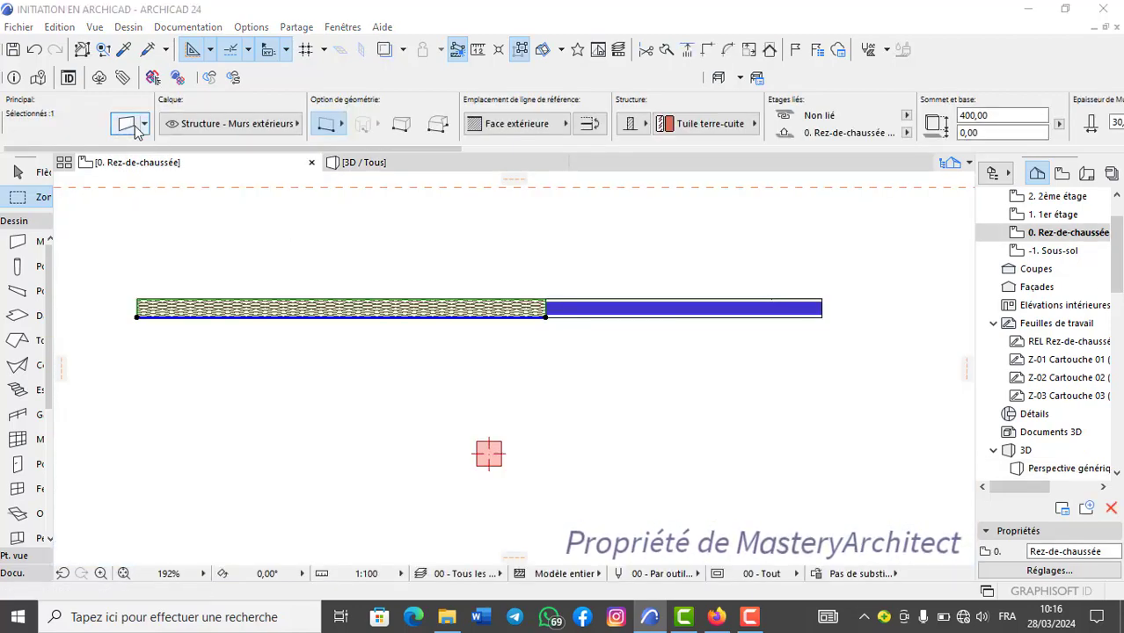
Replace the surface overrides of the left wall segment with Peinture - Bleu cobalt on all faces.
left_click(129, 124)
left_click(581, 182)
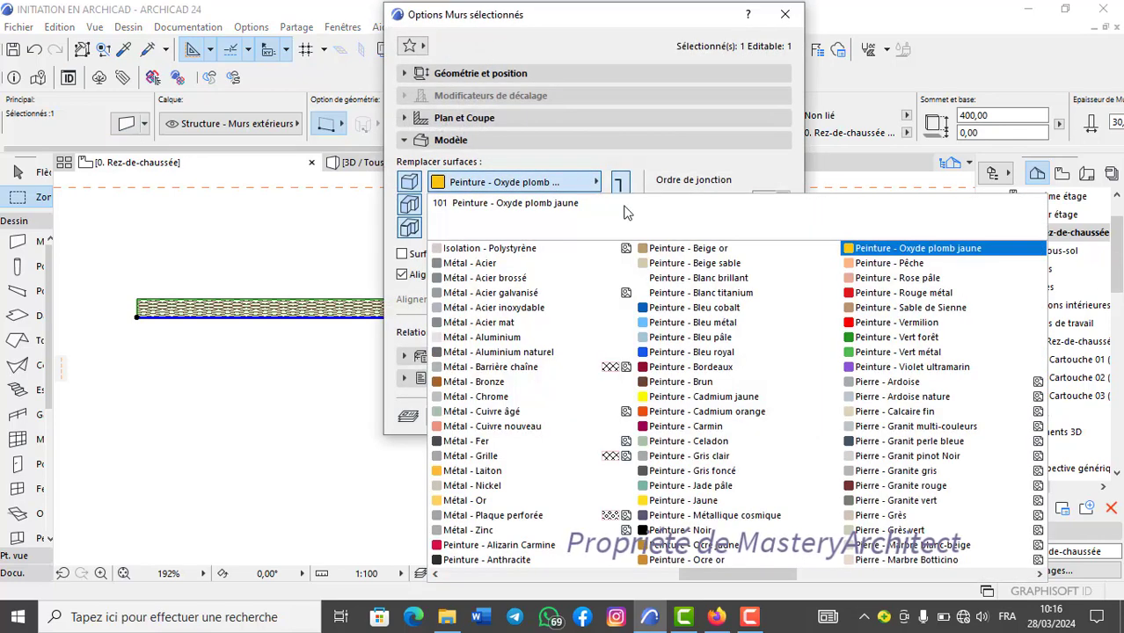
left_click(700, 309)
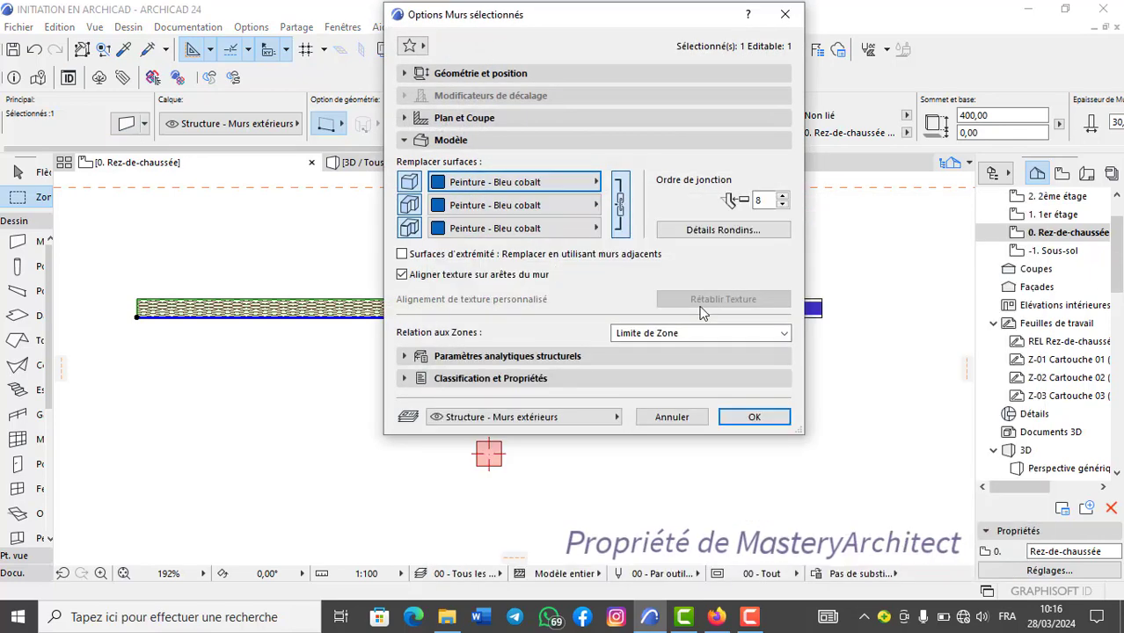
left_click(754, 416)
Inspect the two wall segments in 3D from both sides, return to the ground-floor plan and clear the selection.
left_click(439, 163)
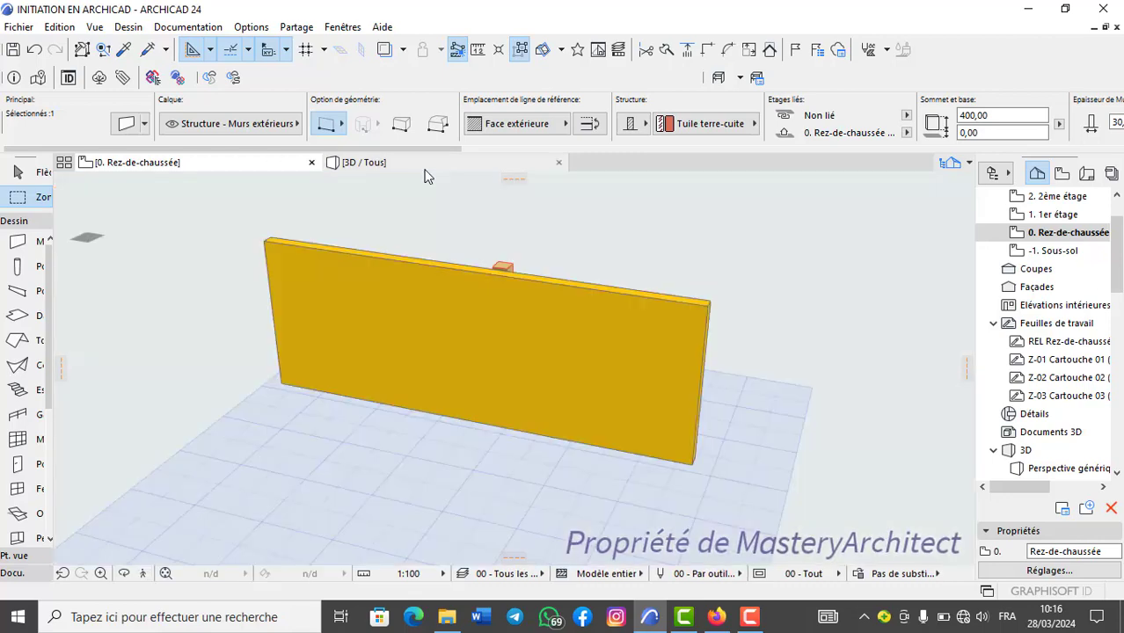
key("Escape")
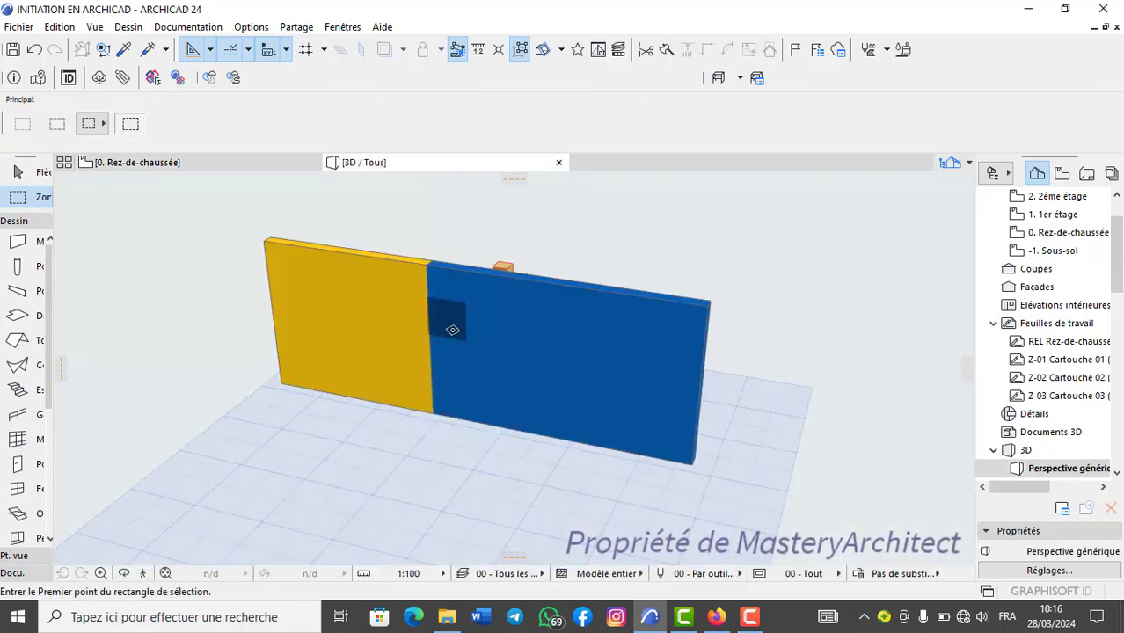
middle_click_drag(452, 328, 276, 361, "shift")
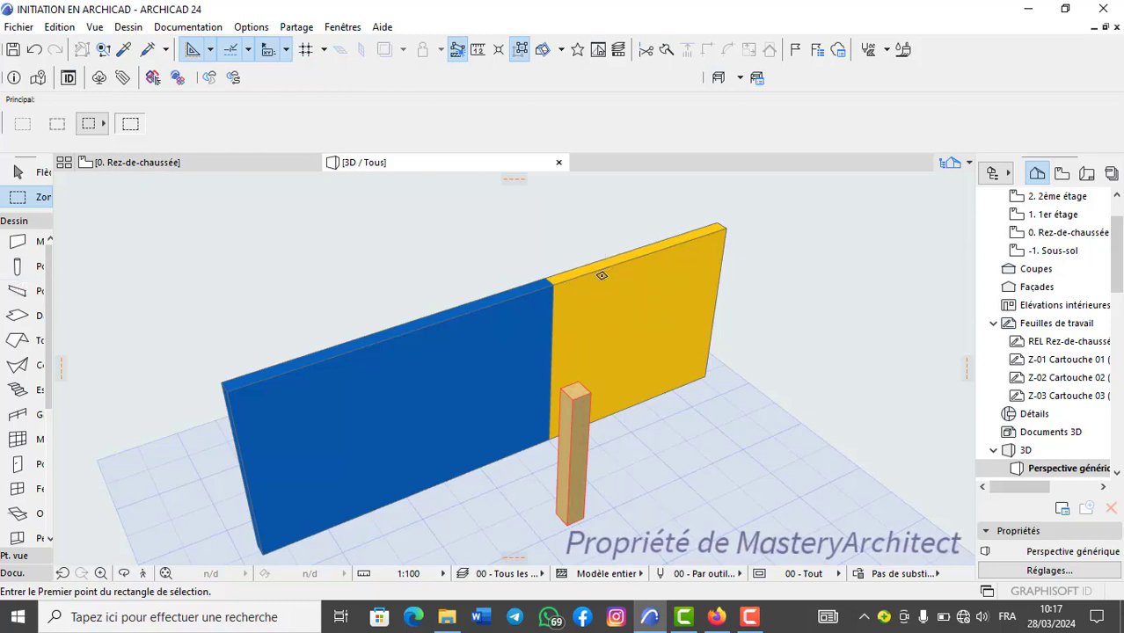
left_click(589, 290)
key("Escape")
left_click(466, 309, "shift")
left_click(287, 164)
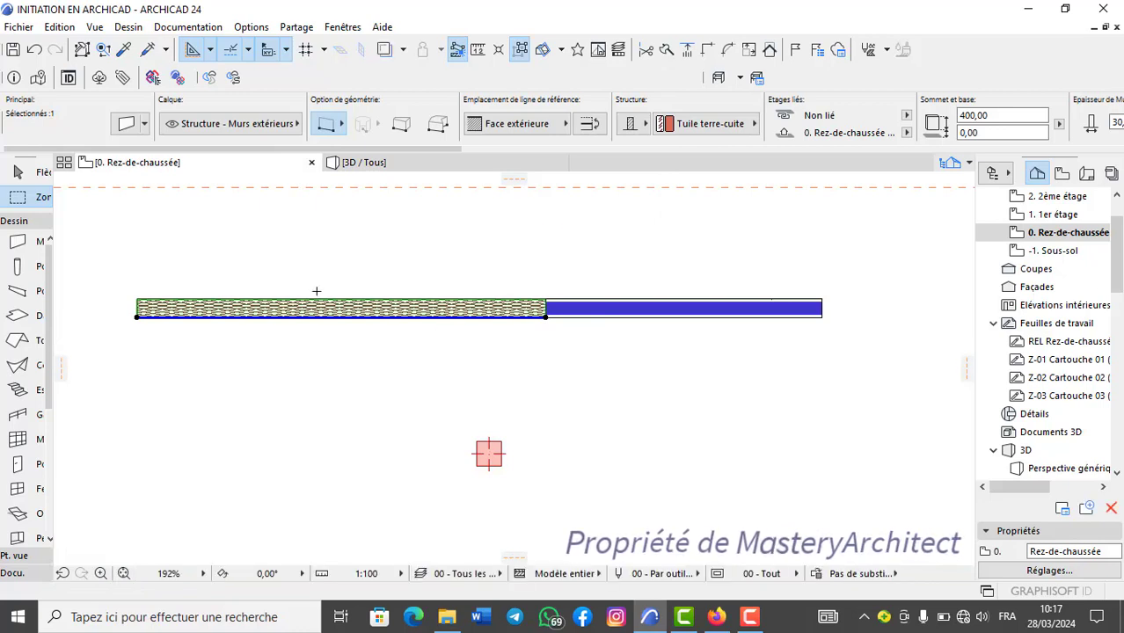
key("Escape")
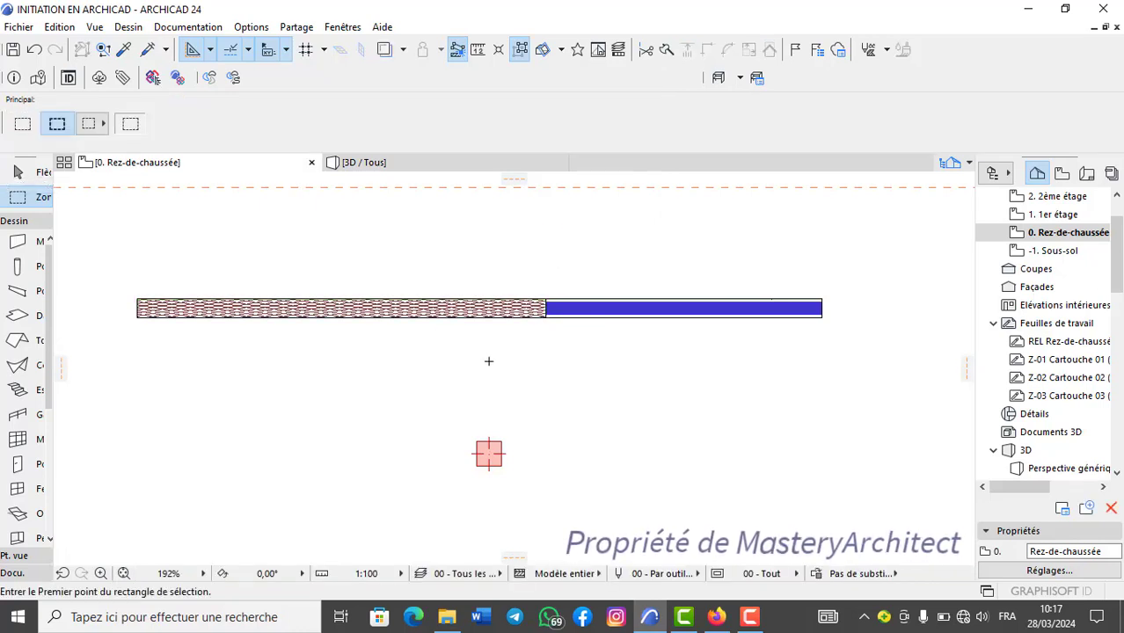
Erase the horizontal guide line above the wall in the ground-floor plan.
scroll(489, 360, "down", 3)
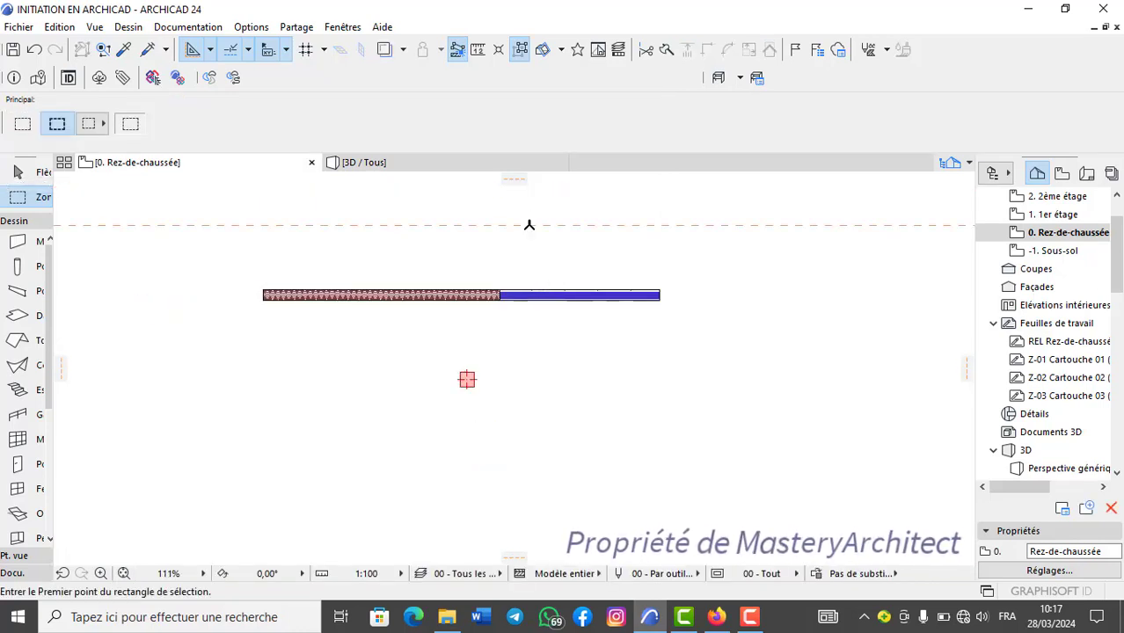
right_click(528, 225)
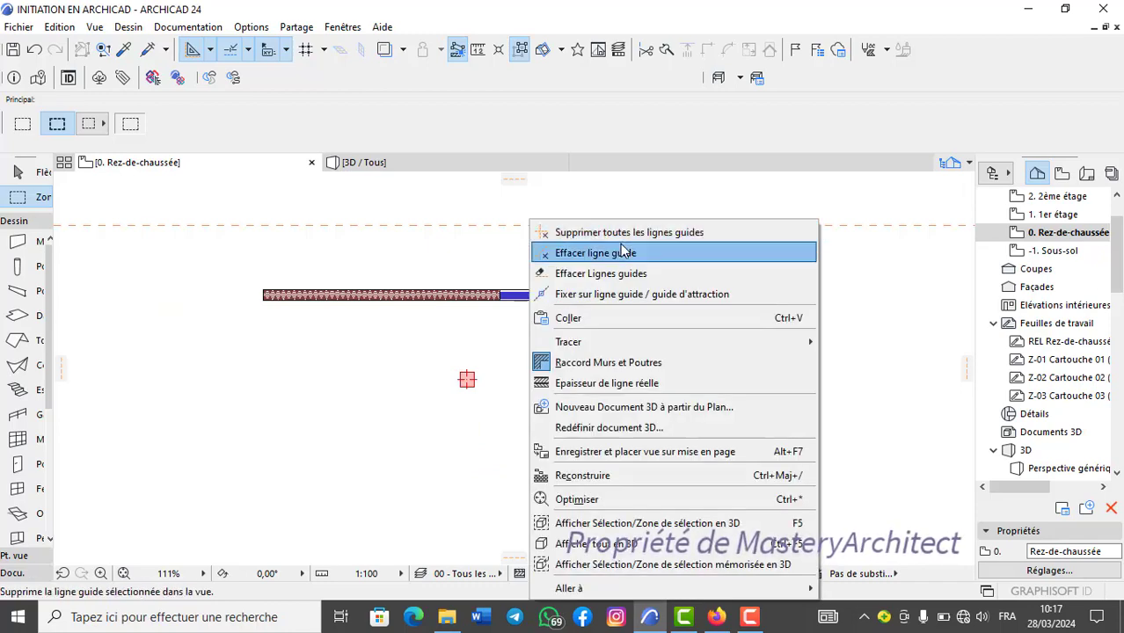
left_click(605, 253)
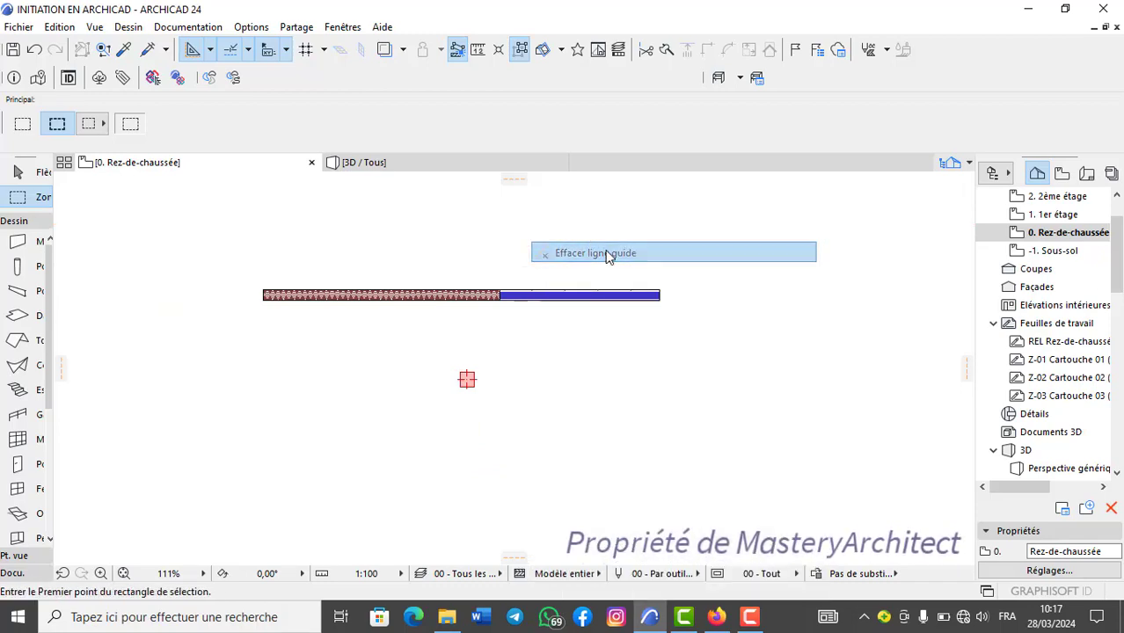
Delete both wall segments and the column to empty the ground-floor plan.
scroll(555, 361, "down", 1)
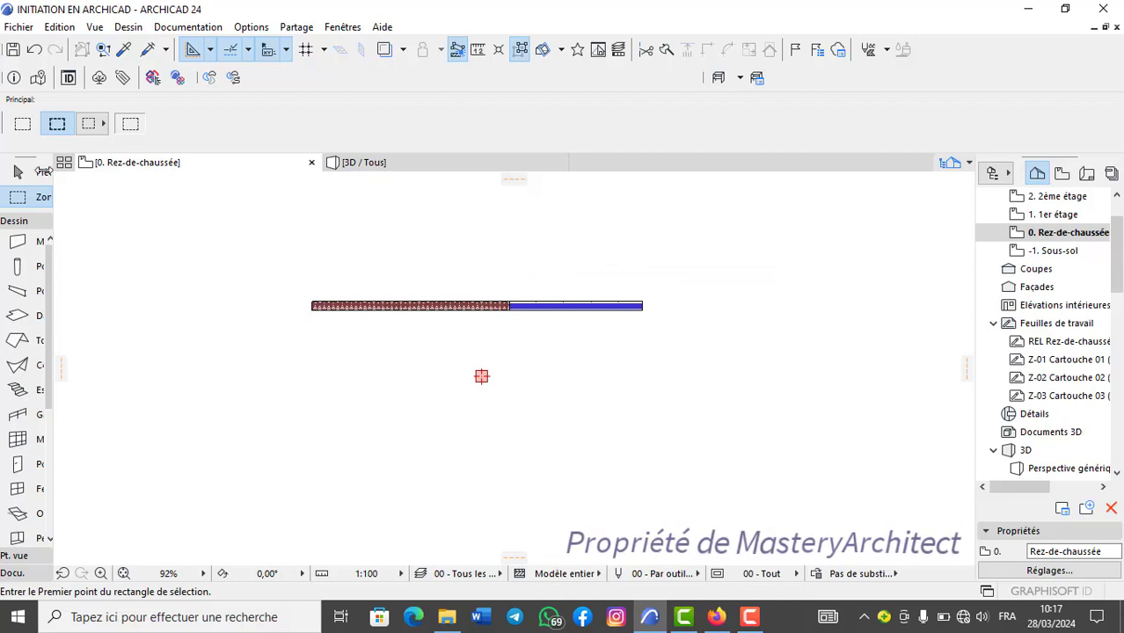
left_click(477, 308)
left_click(556, 308, "shift")
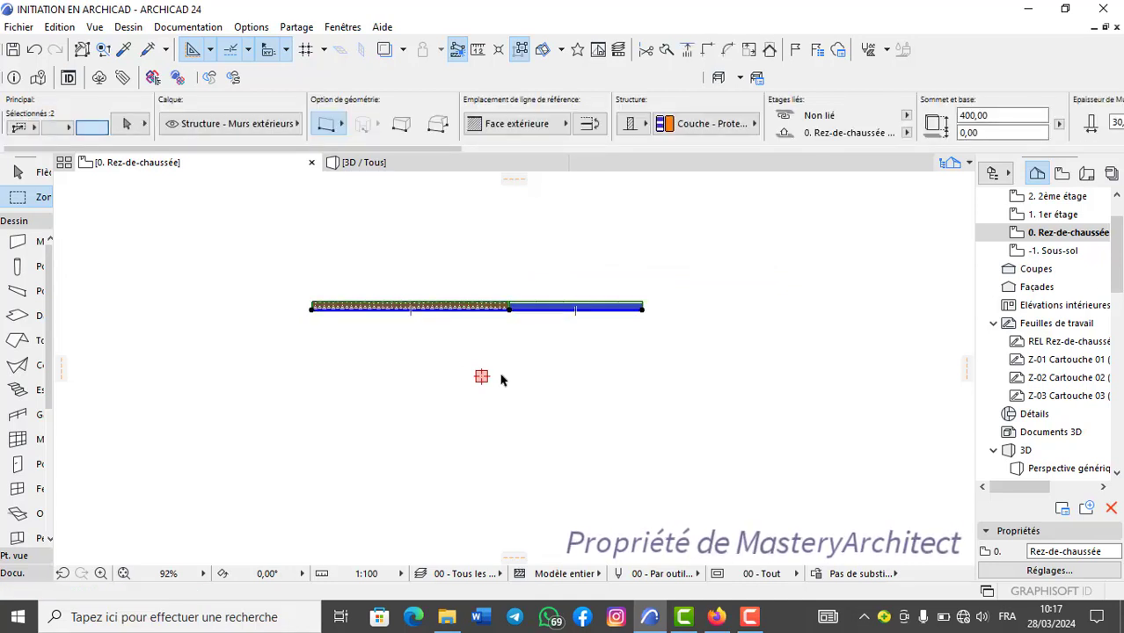
key("Delete")
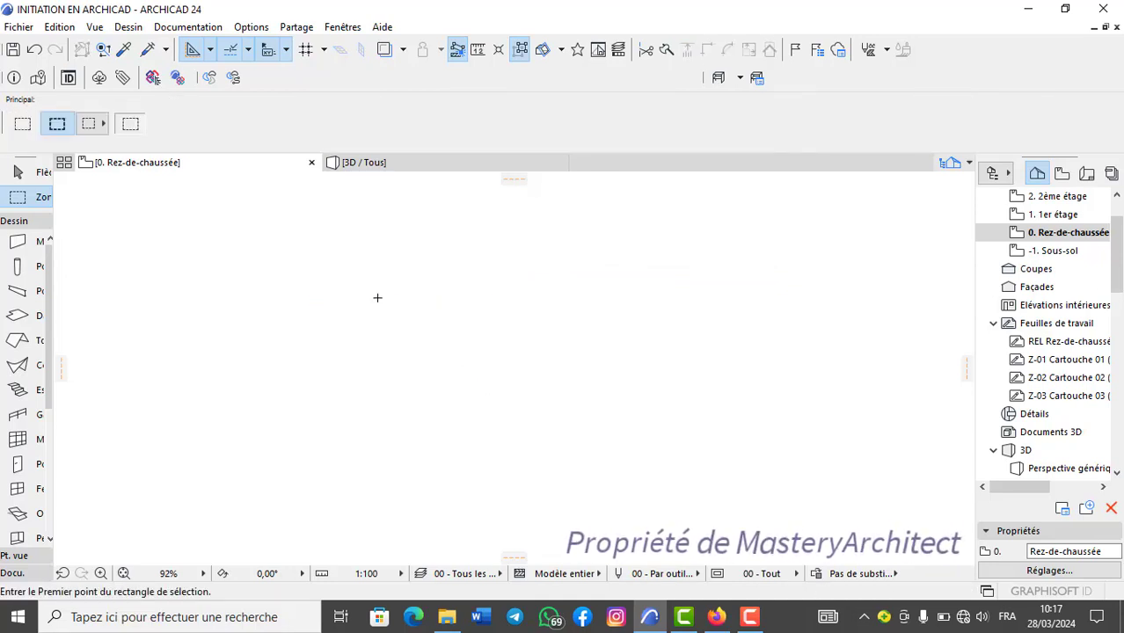
Draw a single horizontal wall across the upper part of the empty plan.
left_click(23, 246)
left_click(283, 286)
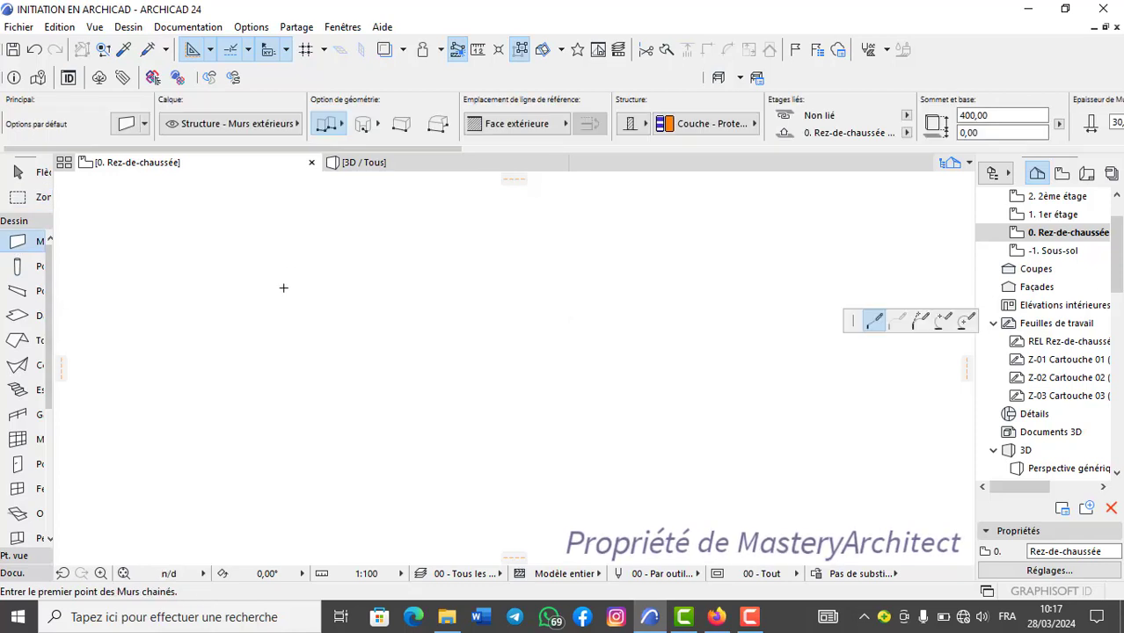
double_click(650, 288)
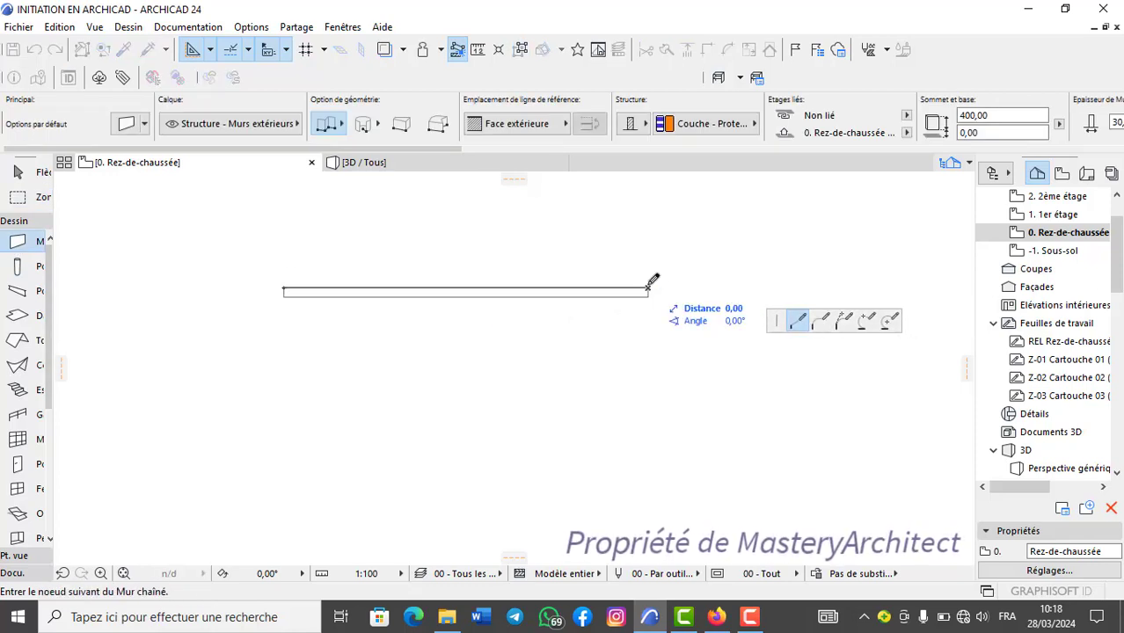
Draw a vertical wall down from the right end of the horizontal wall to form a corner, leaving nothing selected.
scroll(440, 305, "up", 1)
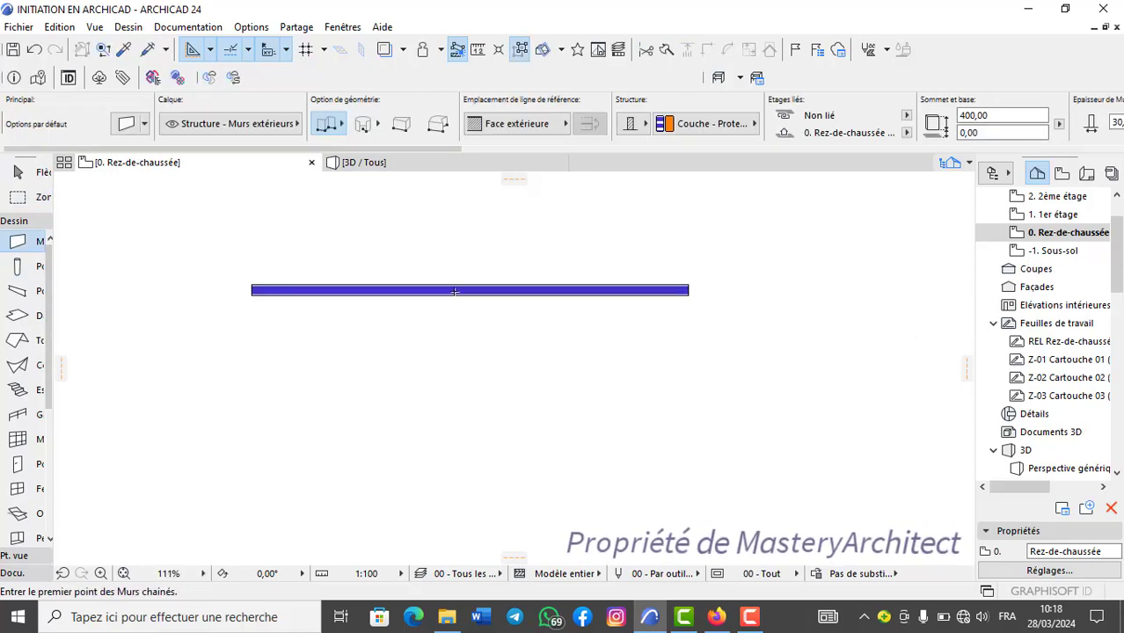
left_click(688, 292)
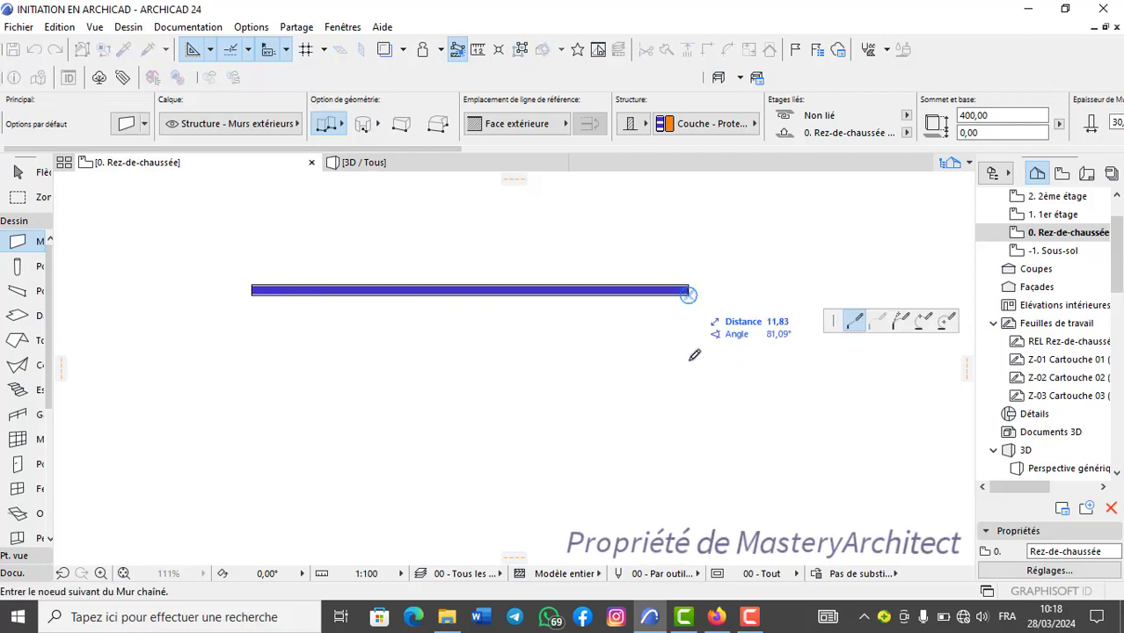
double_click(689, 436)
scroll(634, 369, "up", 1)
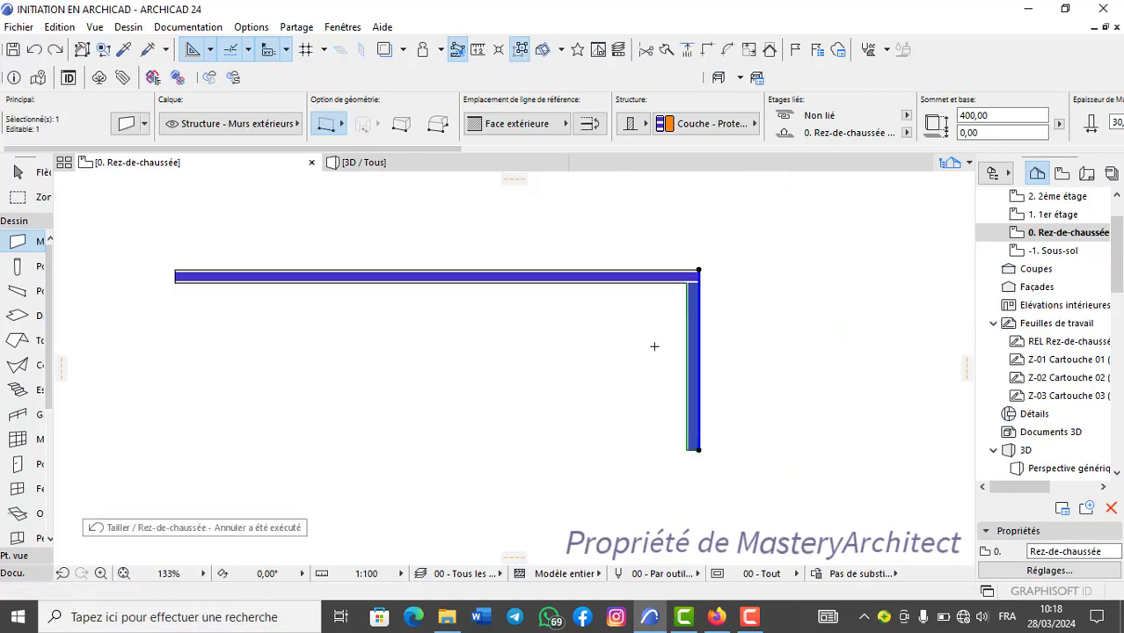
key("Escape")
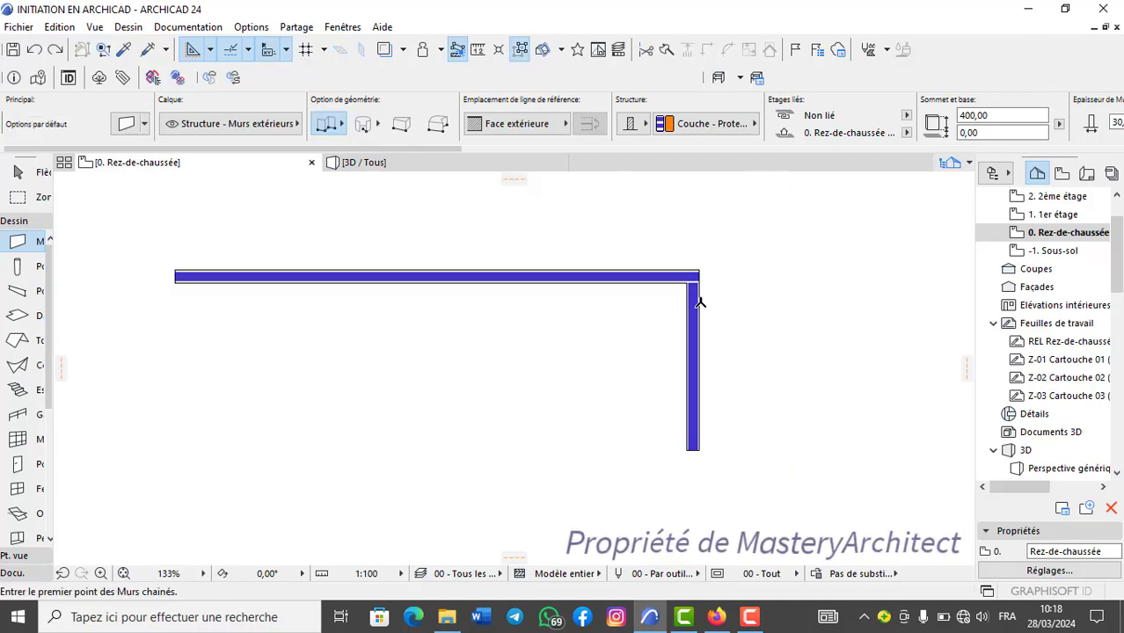
scroll(700, 302, "up", 1)
scroll(680, 357, "down", 1)
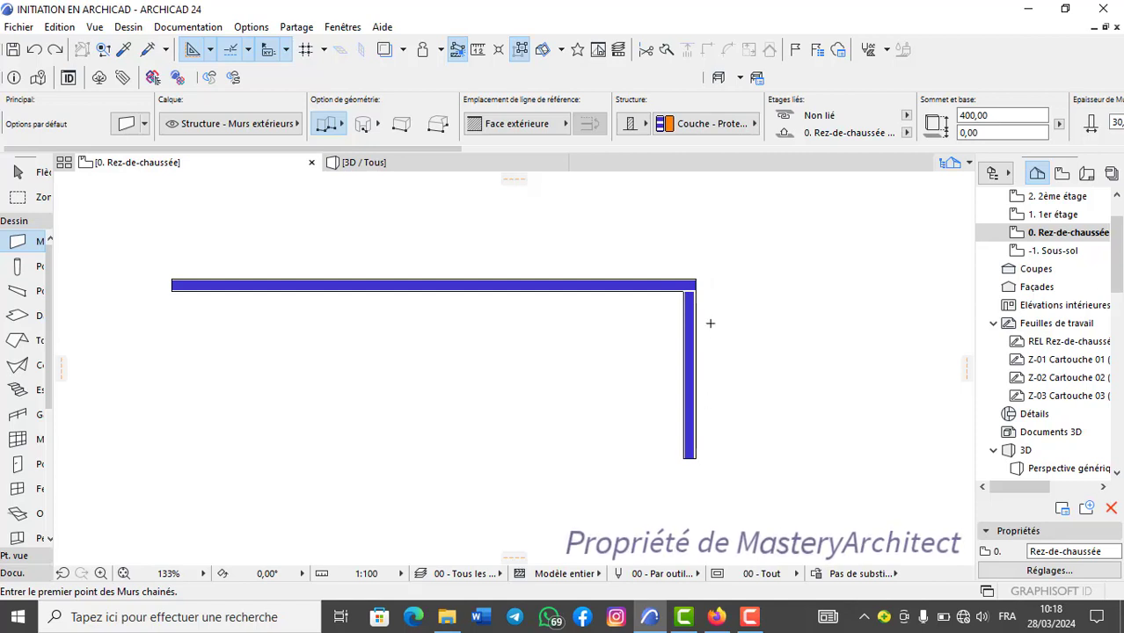
Trim away the vertical wall with the Trim (Tailler) command and undo the trim.
left_click(647, 51)
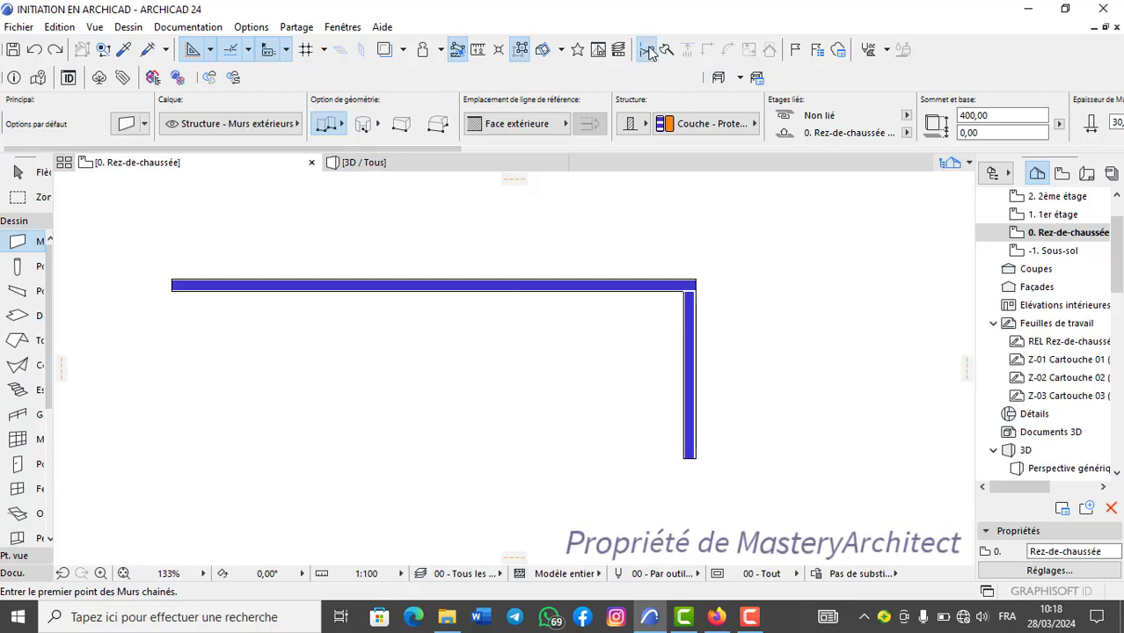
left_click(688, 351)
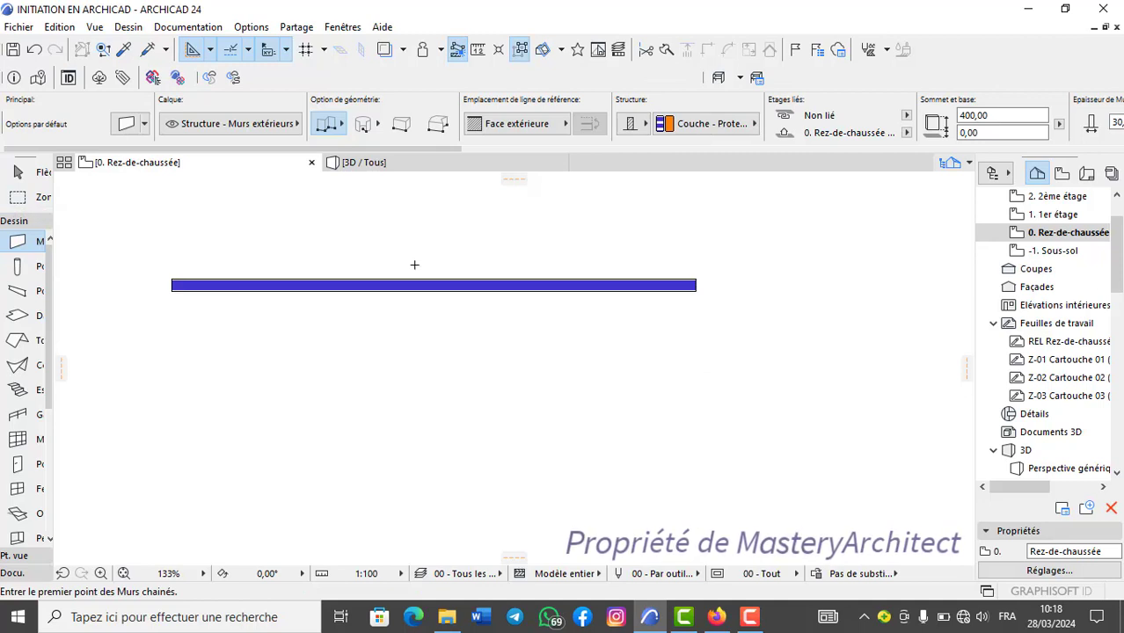
left_click(34, 49)
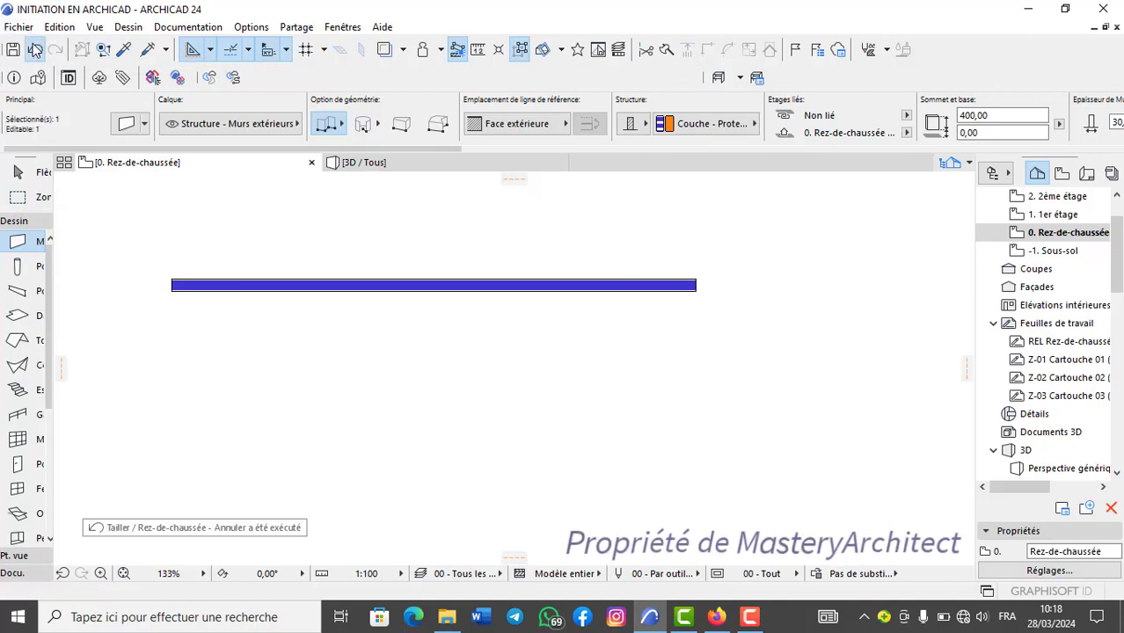
key("Escape")
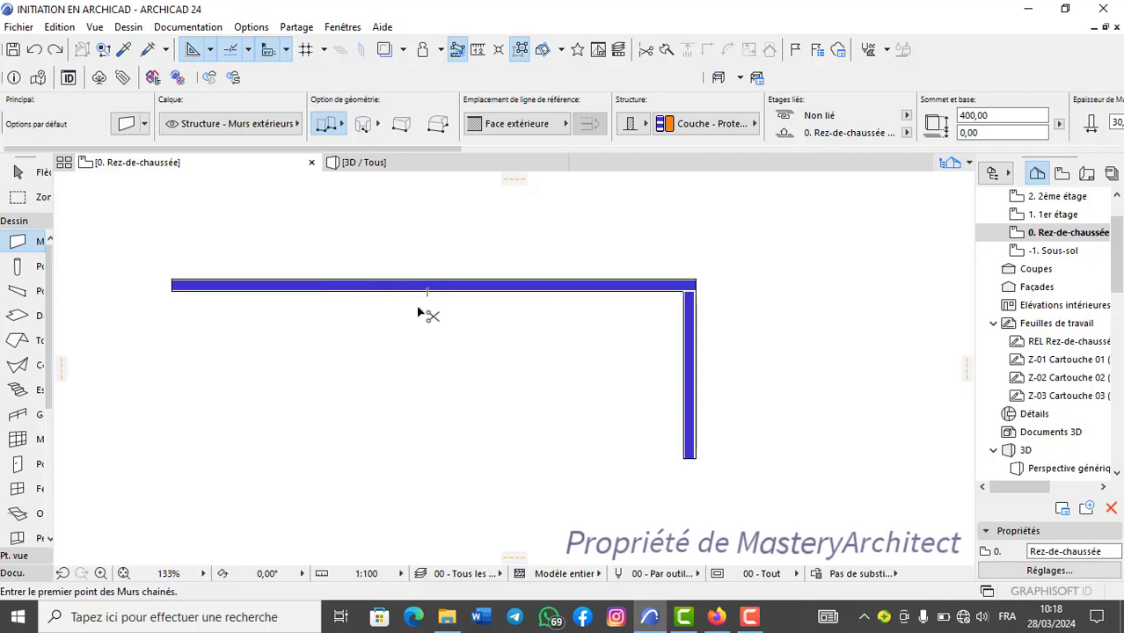
Trim away the vertical wall again and draw a separate vertical wall about 471 long below the horizontal wall's right end.
left_click(689, 358, "ctrl")
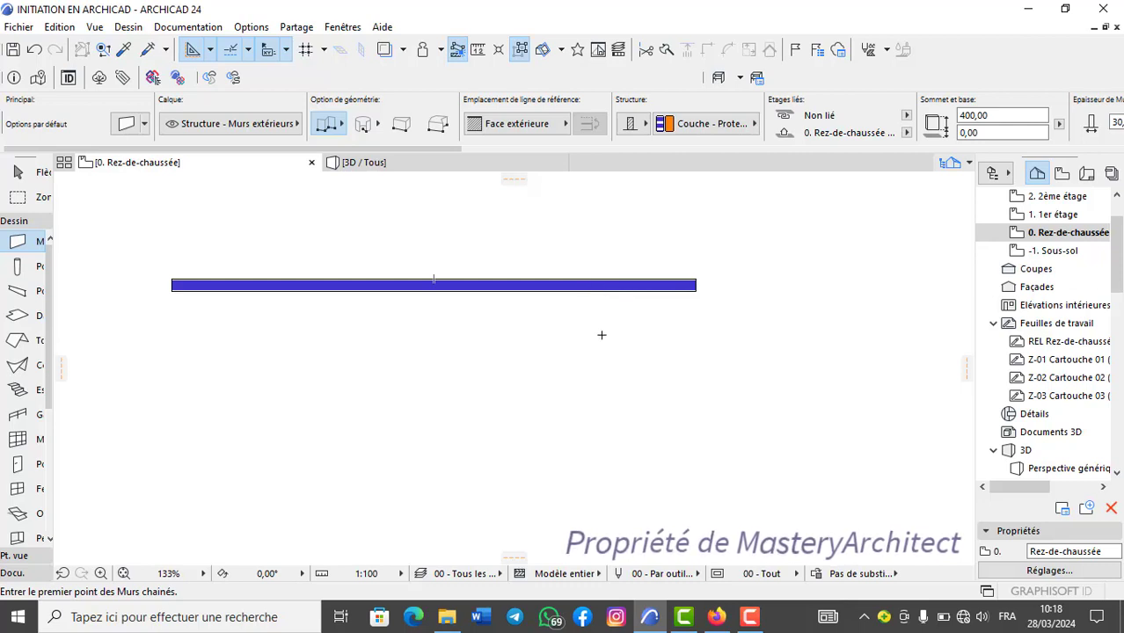
middle_click_drag(463, 311, 524, 285)
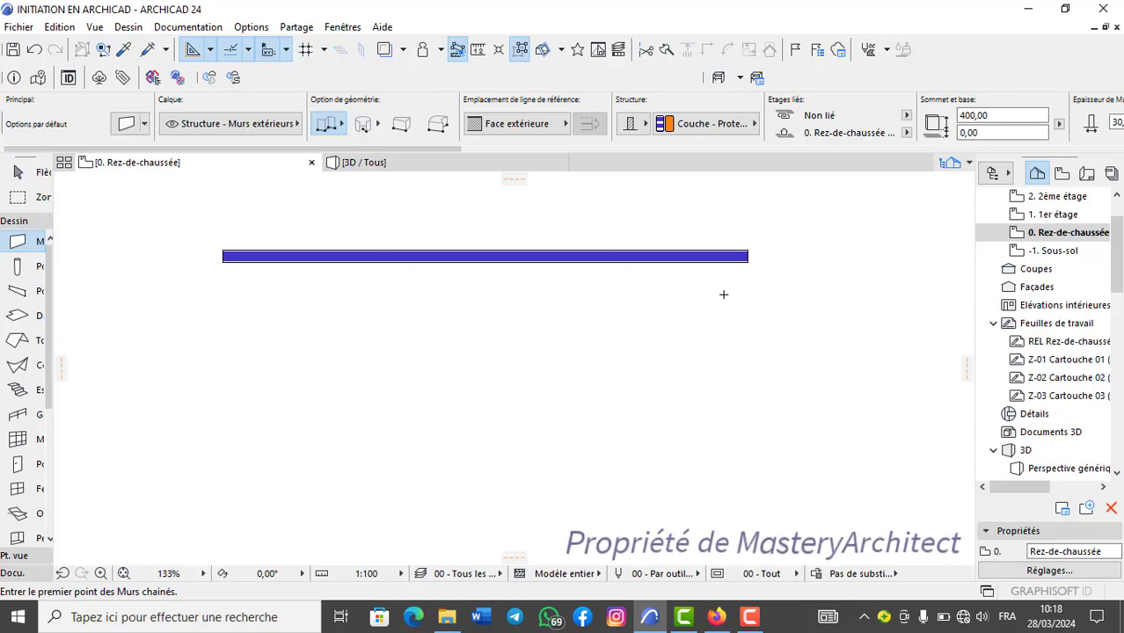
left_click(721, 307)
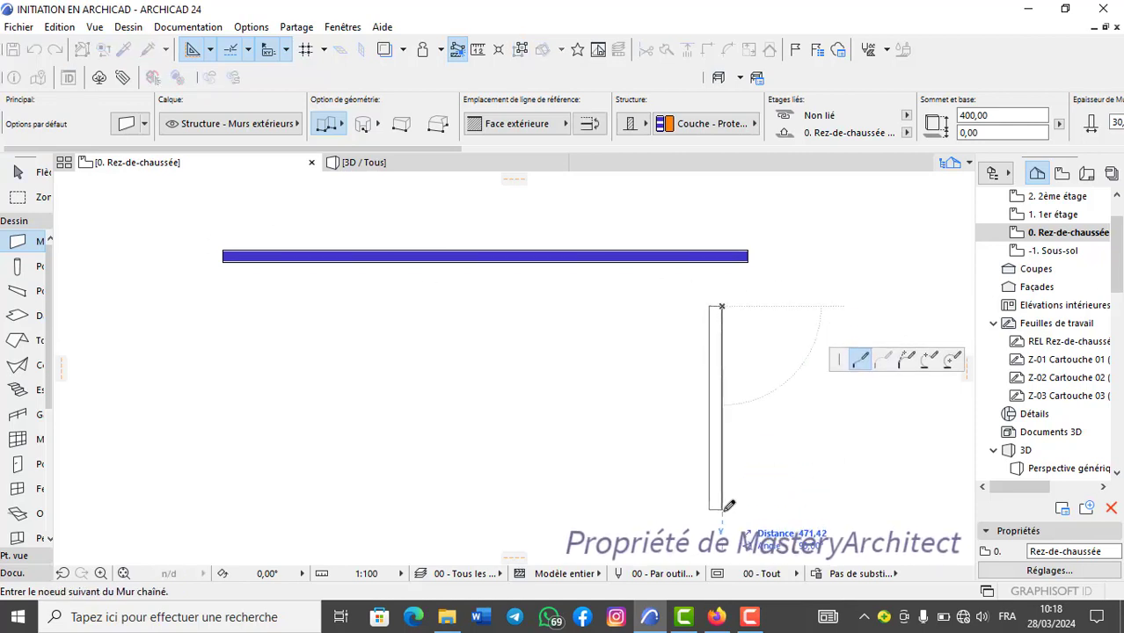
double_click(722, 510)
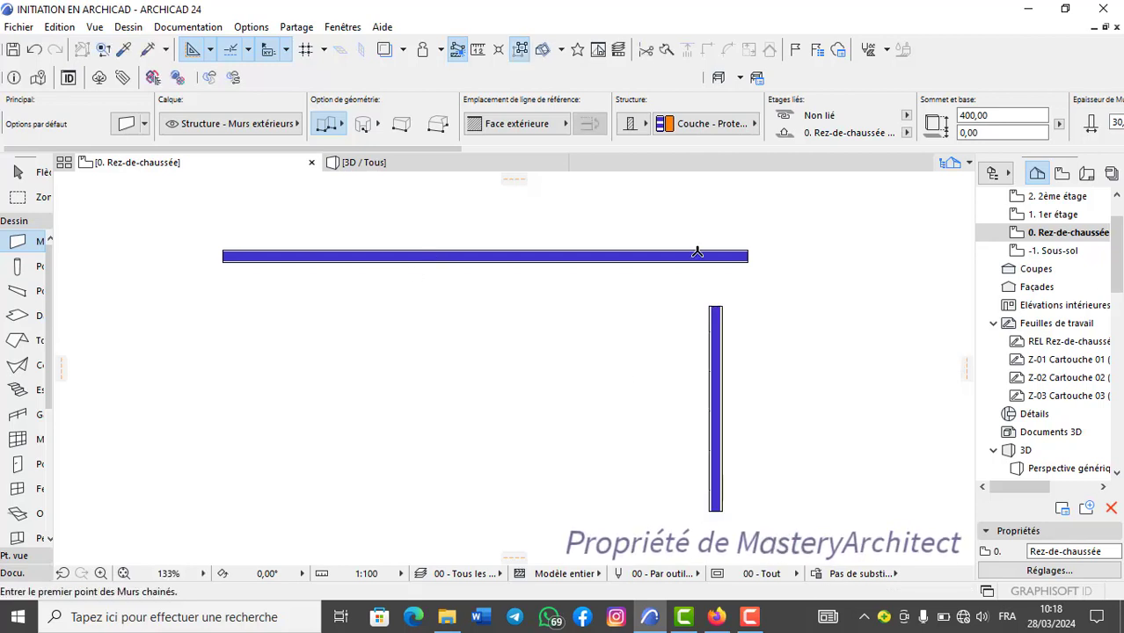
Join the horizontal and vertical walls at a corner with the Intersection command, and undo back to the horizontal wall alone.
left_click(607, 256, "shift")
left_click(723, 356, "shift")
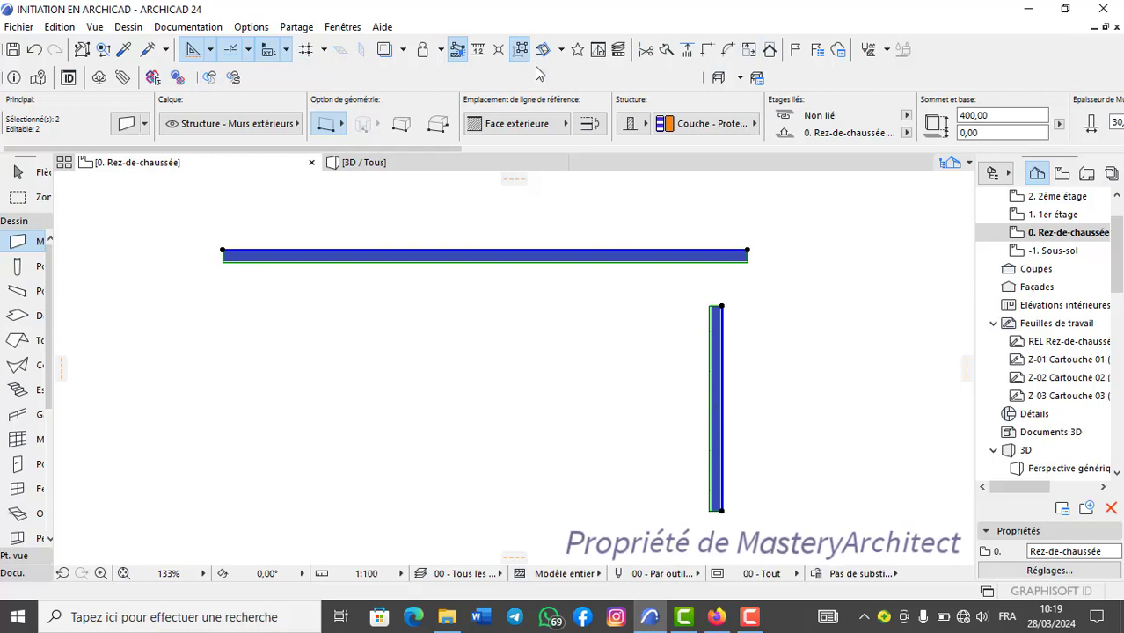
left_click(708, 48)
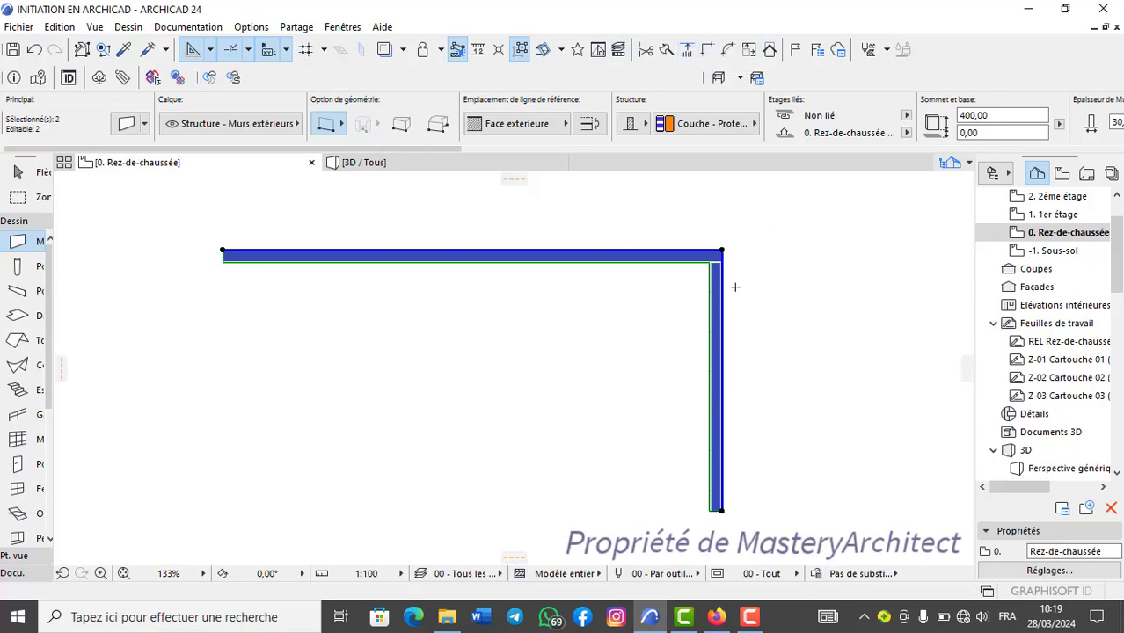
scroll(737, 280, "up", 2)
key("Escape")
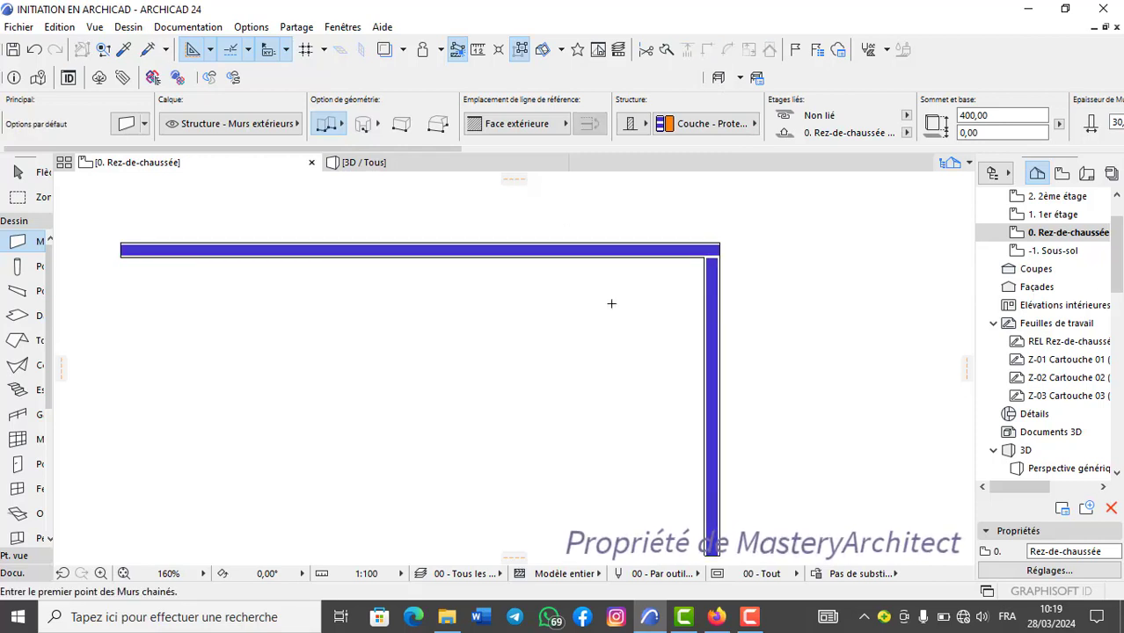
key("ctrl+z")
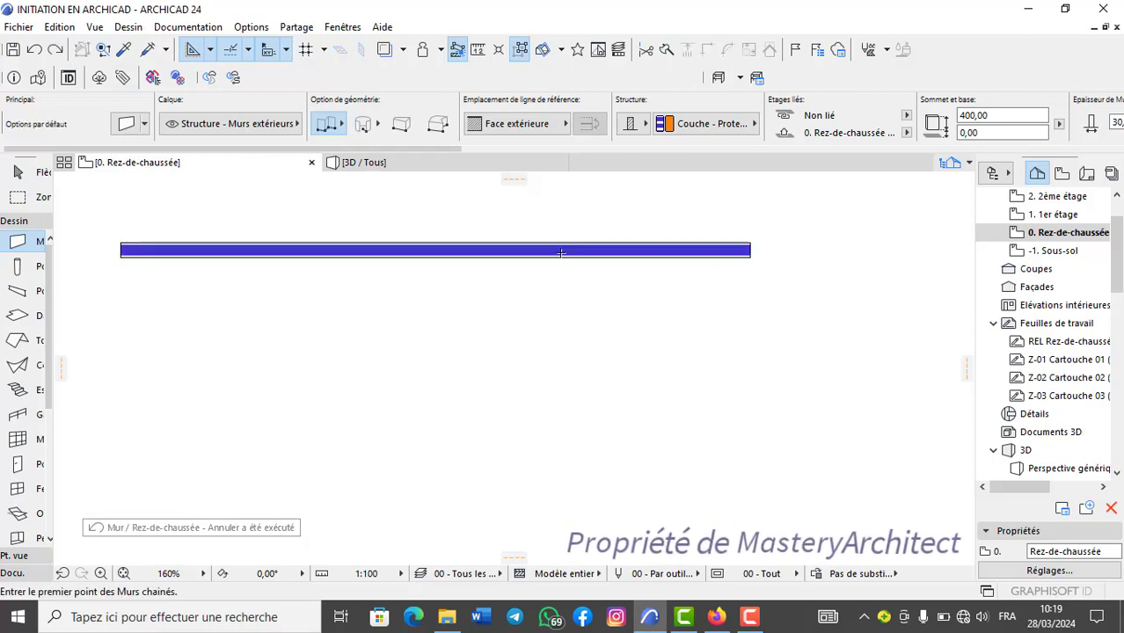
Draw a vertical wall beyond the right end of the horizontal wall, leaving a gap, and select both walls.
left_click(838, 225)
double_click(845, 456)
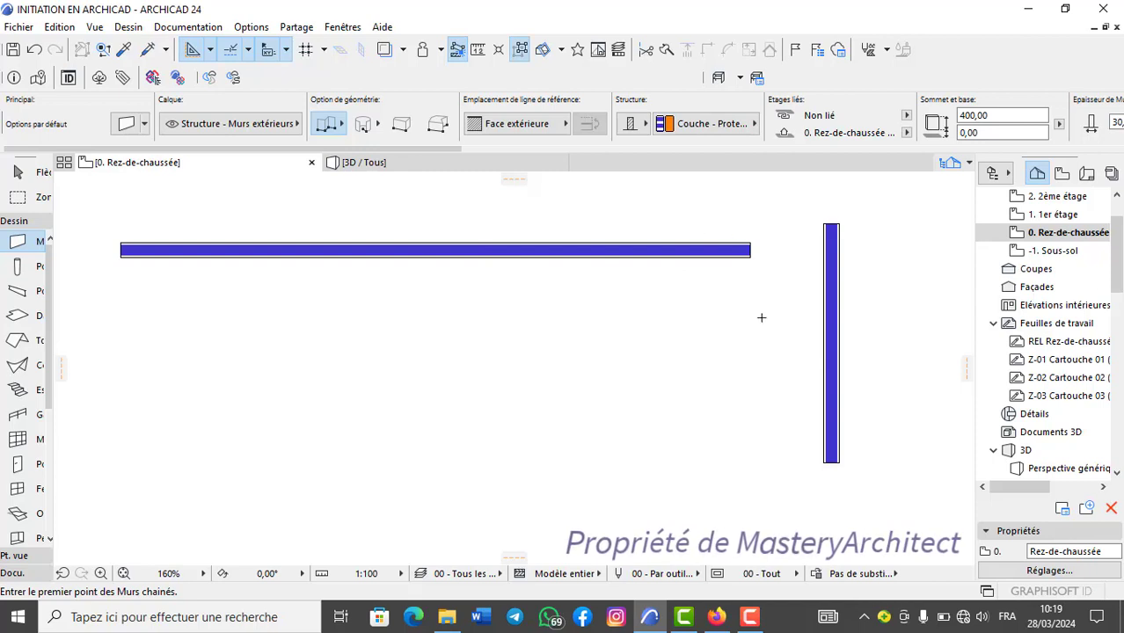
left_click(696, 257, "shift")
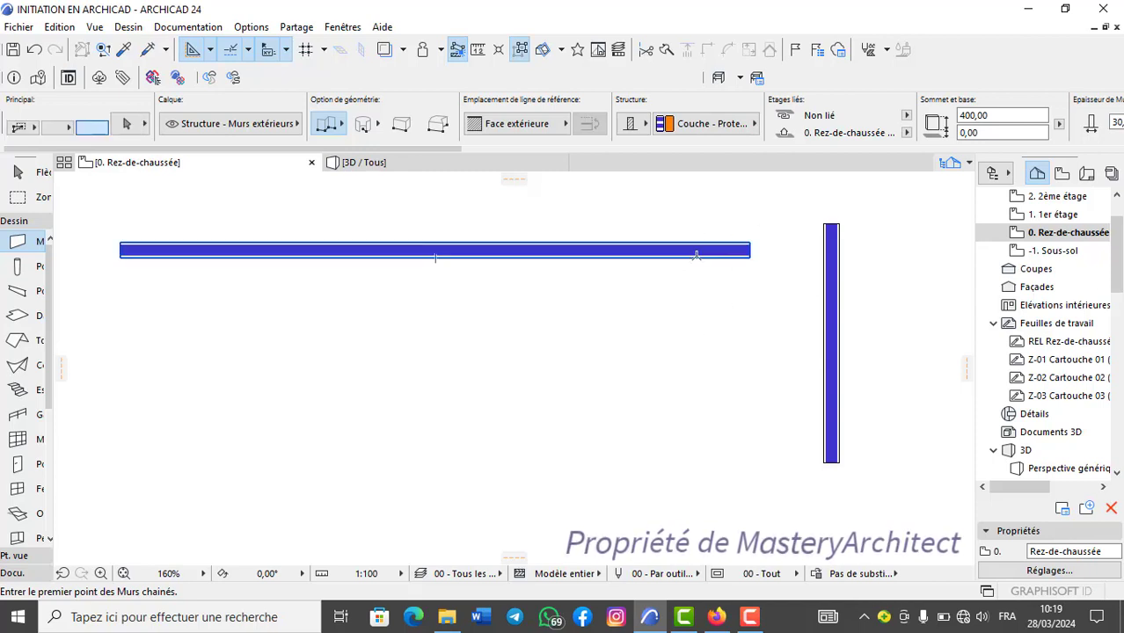
left_click(832, 270, "shift")
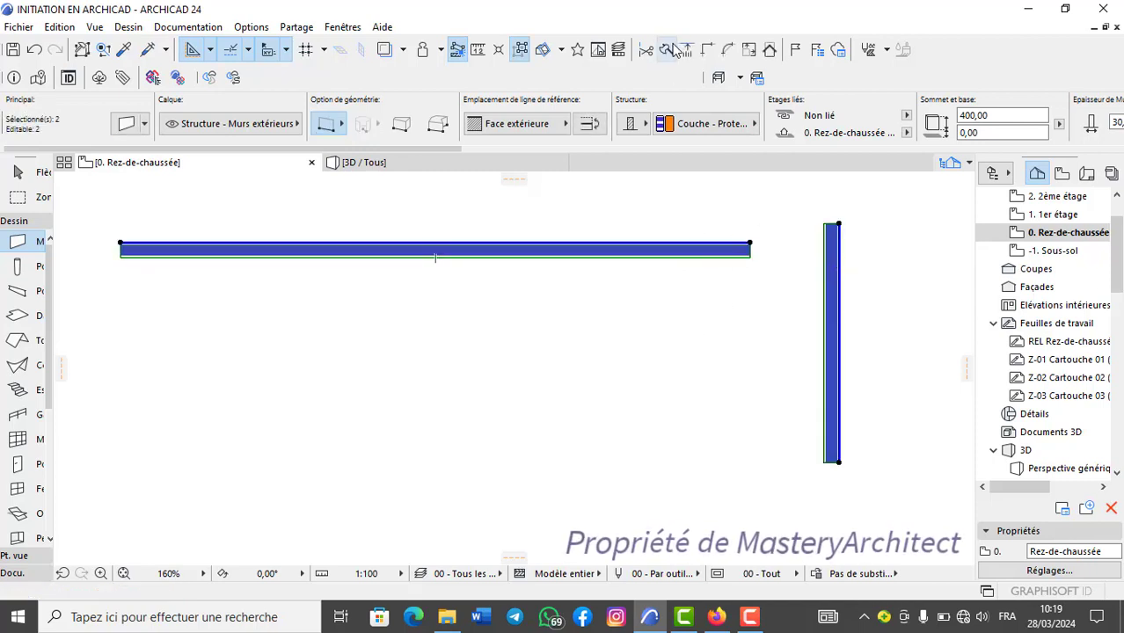
Extend the horizontal wall to meet the separate vertical wall with the Intersection command, and undo back to the single horizontal wall.
left_click(708, 50)
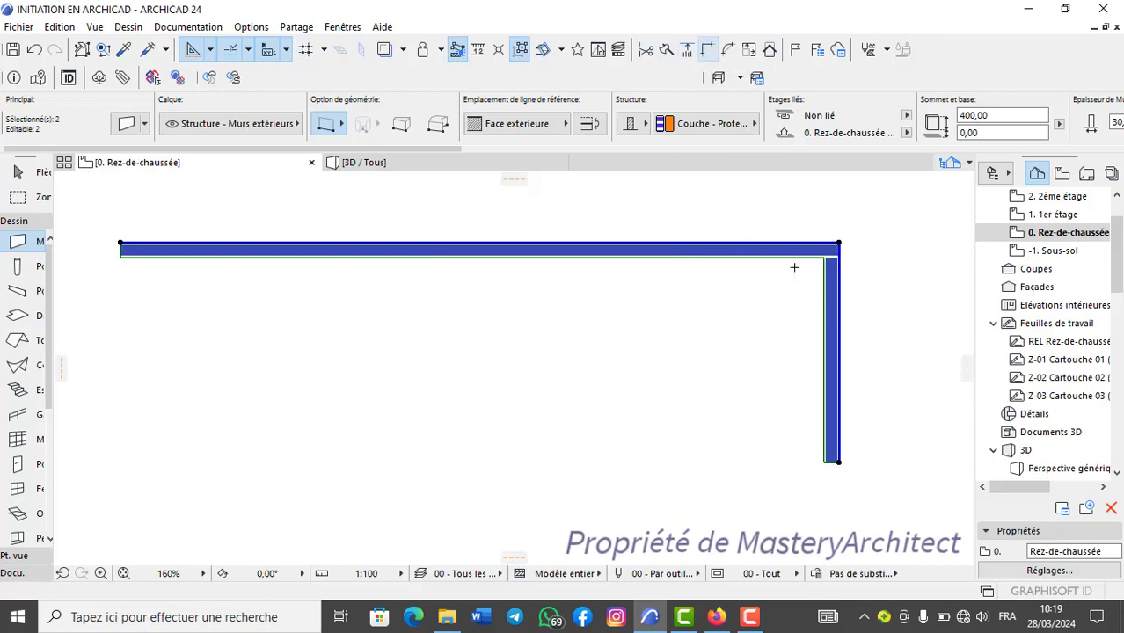
key("Escape")
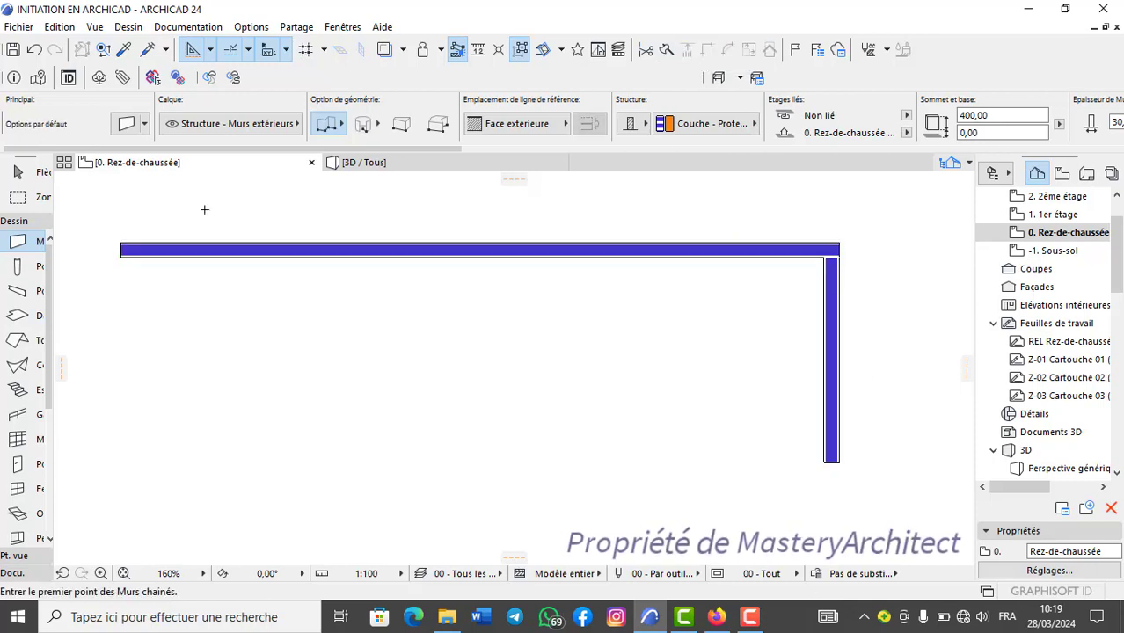
left_click(35, 49)
left_click(35, 49)
left_click(35, 49)
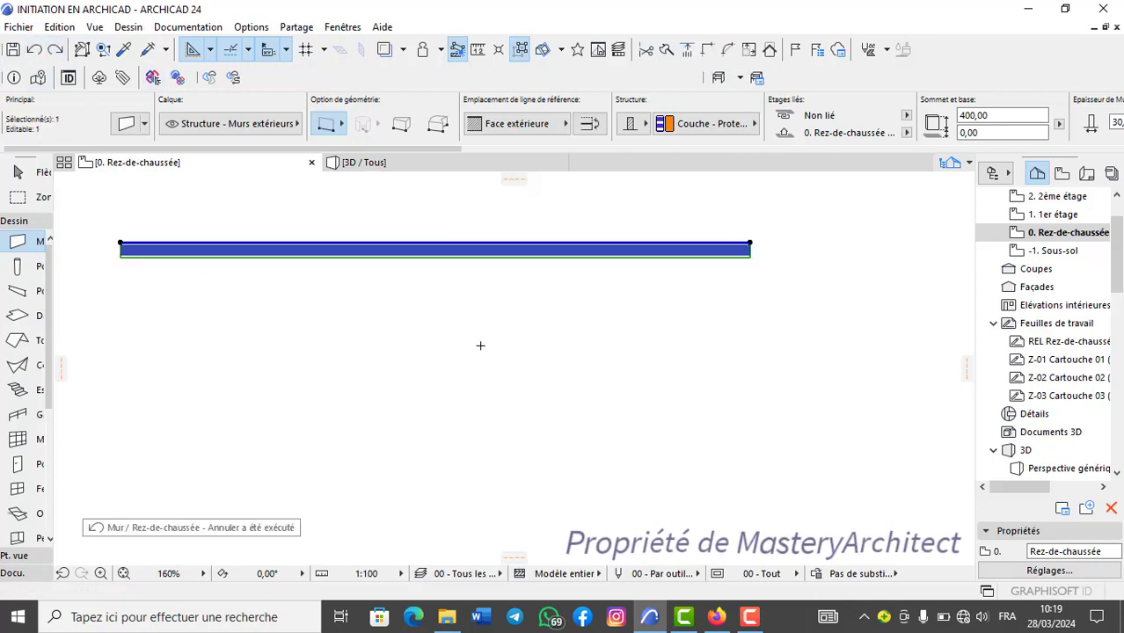
Draw a slanted wall about 486 long just beyond the horizontal wall's right end and select both walls.
key("Escape")
left_click(785, 203)
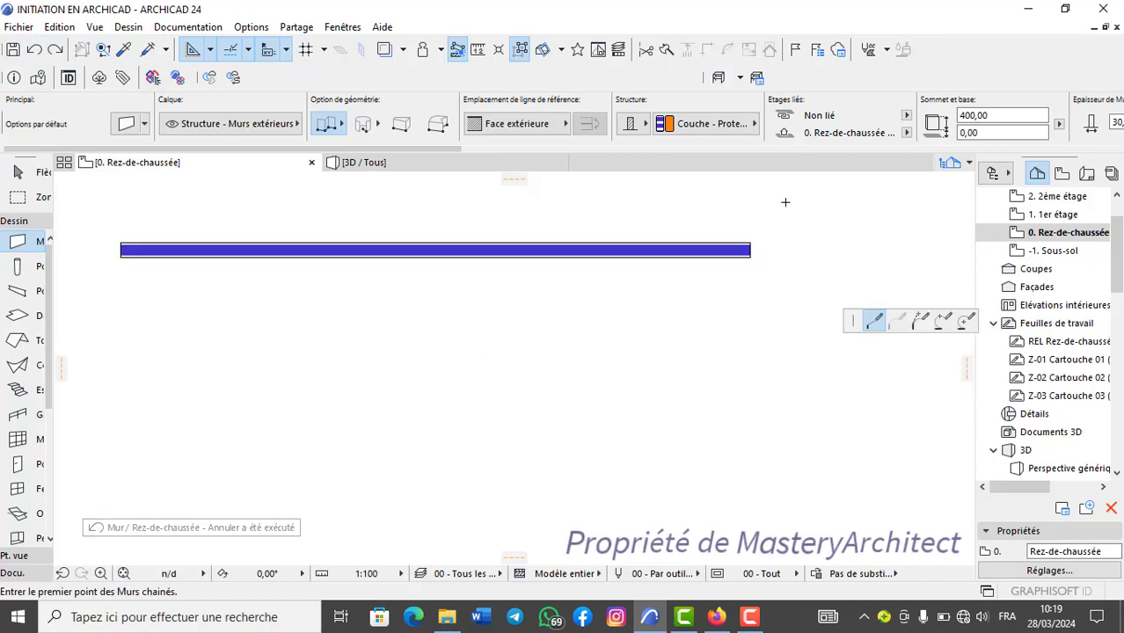
double_click(919, 416)
left_click(697, 253, "shift")
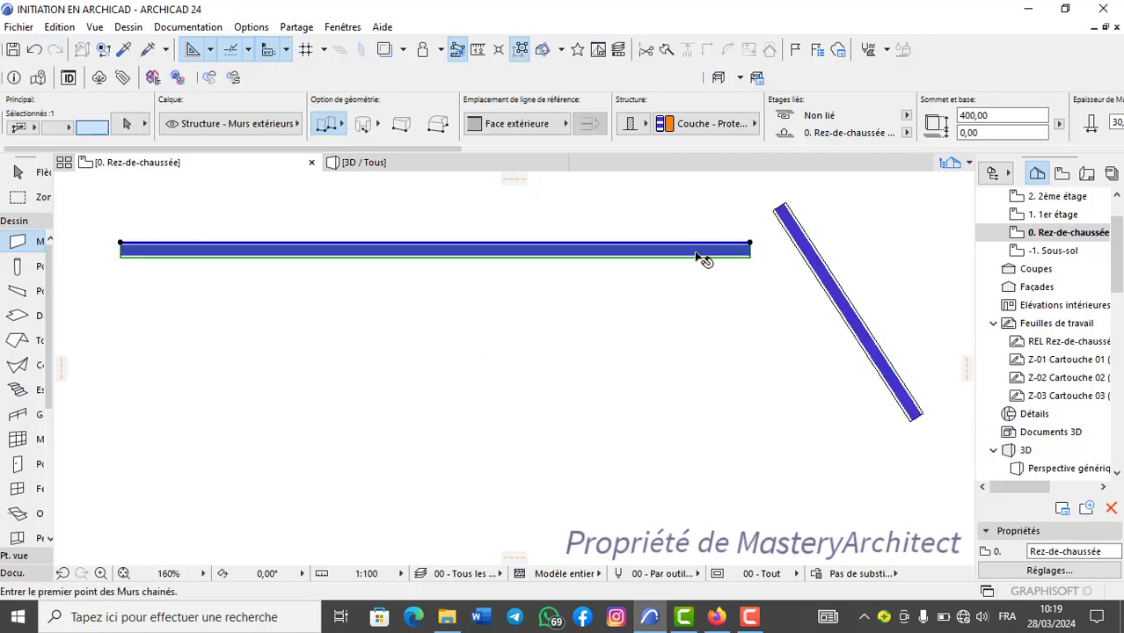
left_click(812, 238, "shift")
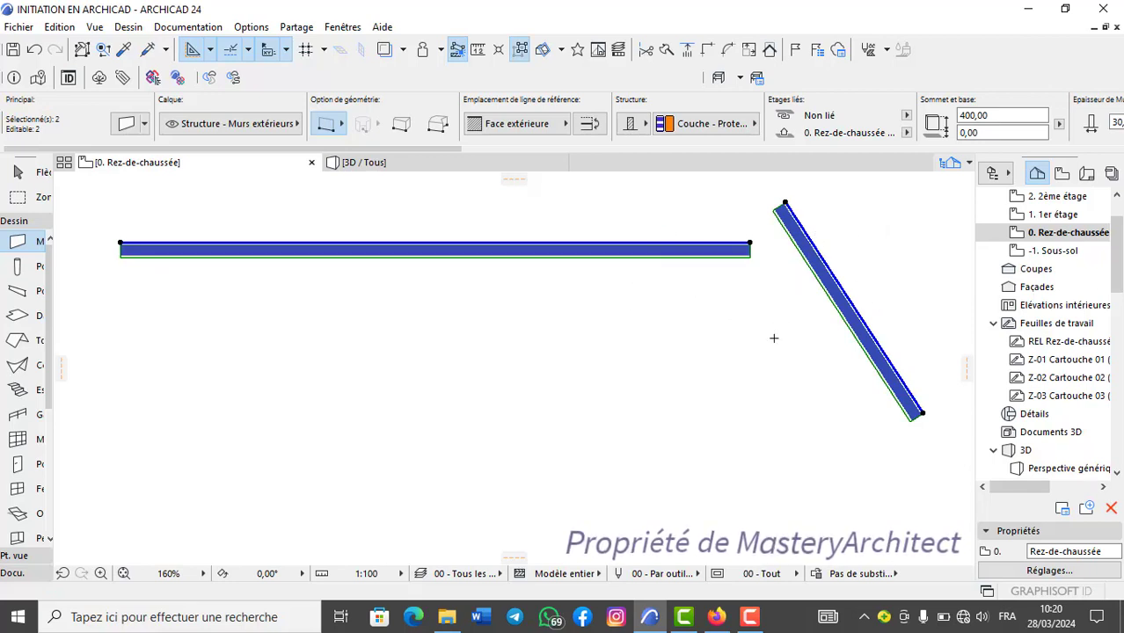
Join the horizontal and slanted walls with the Intersection command, and undo both the join and the slanted wall.
left_click(709, 49)
key("Escape")
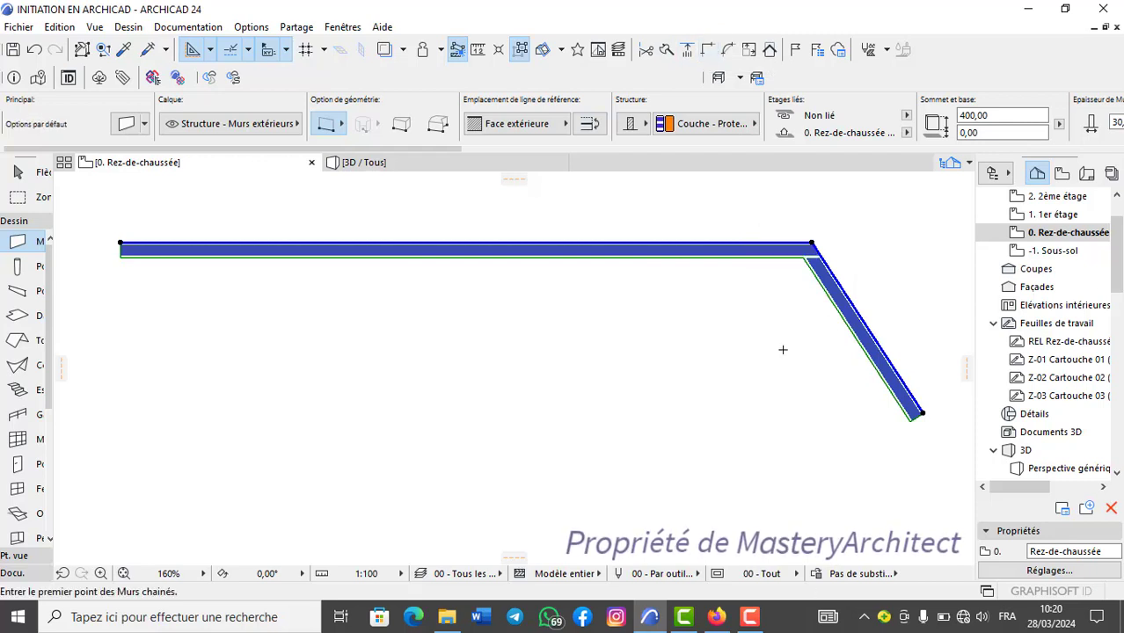
left_click(37, 50)
left_click(36, 50)
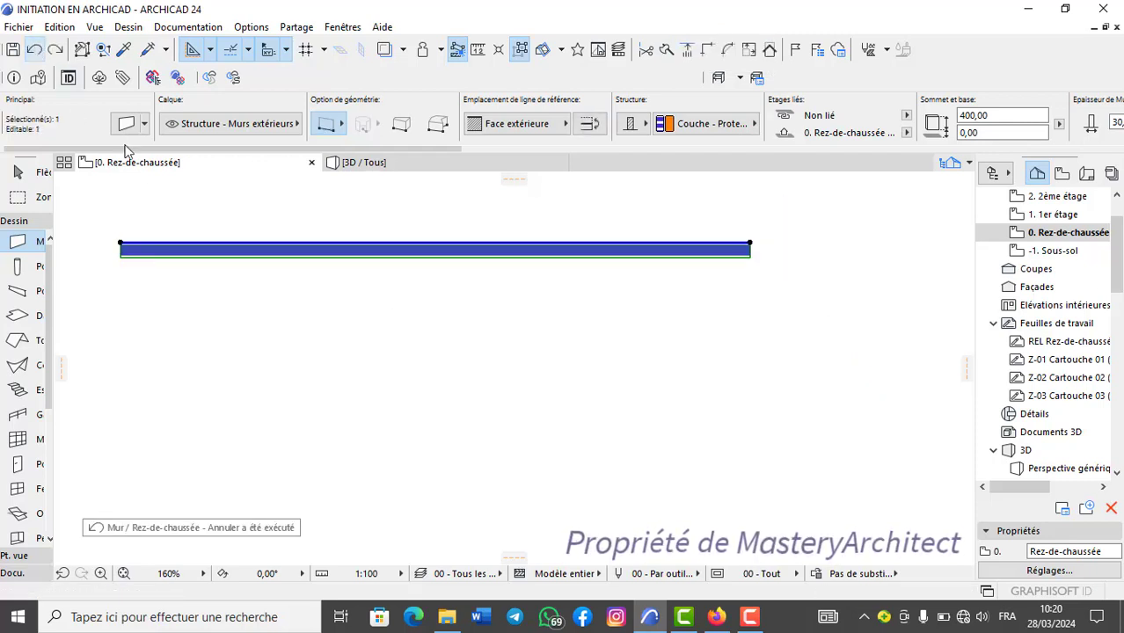
Draw two separate vertical walls below the horizontal wall, leaving a gap between them and the horizontal wall.
middle_click_drag(344, 311, 454, 295)
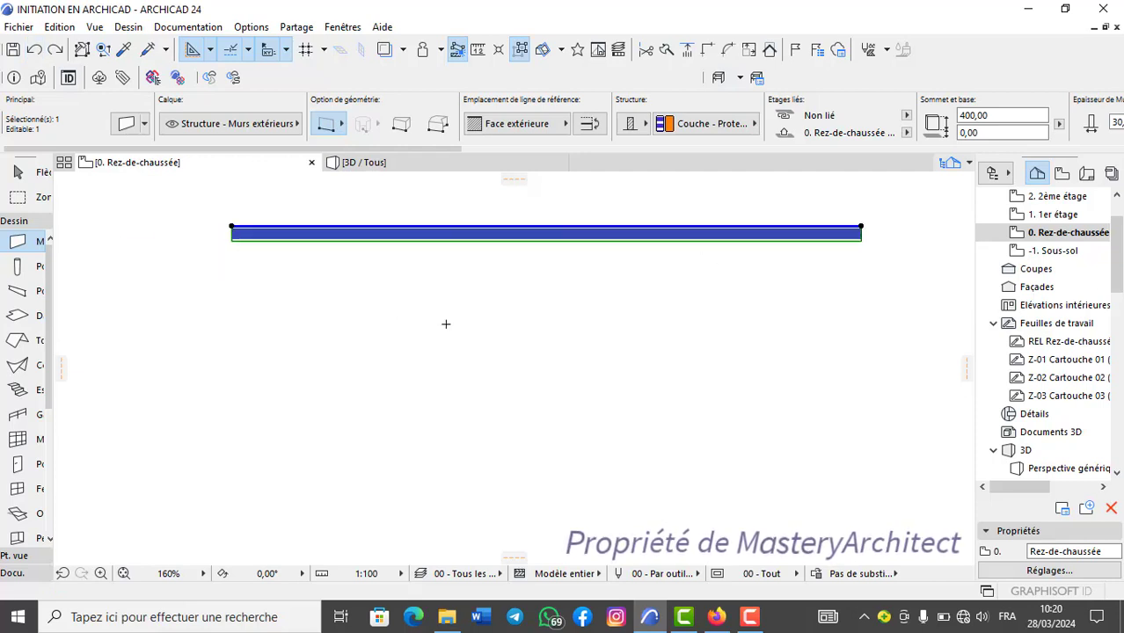
key("Escape")
left_click(417, 303)
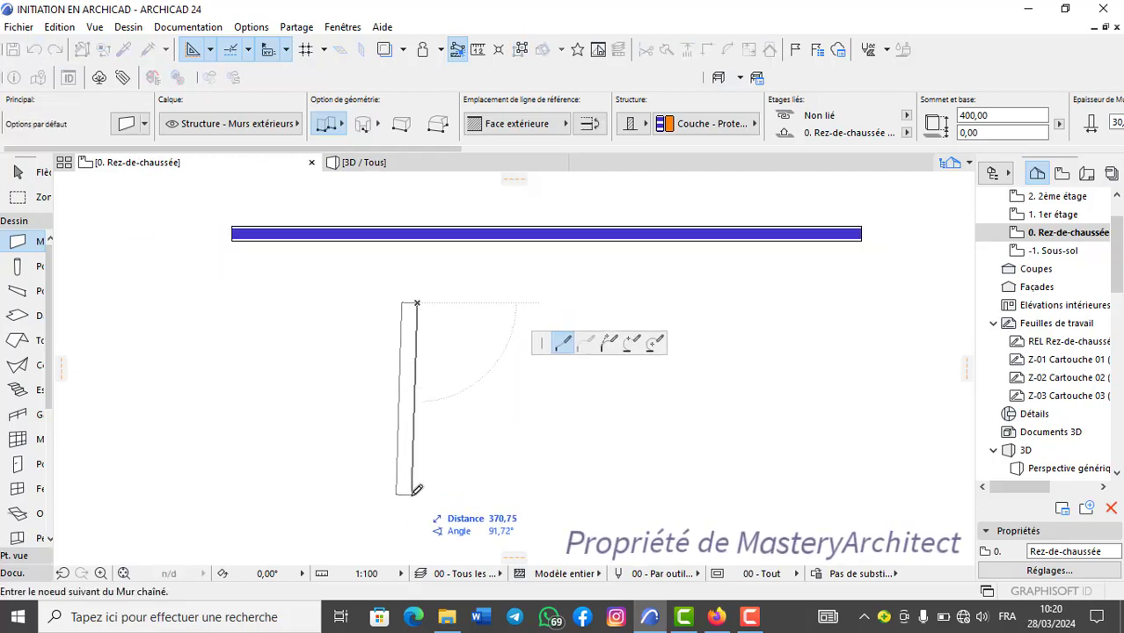
double_click(419, 500)
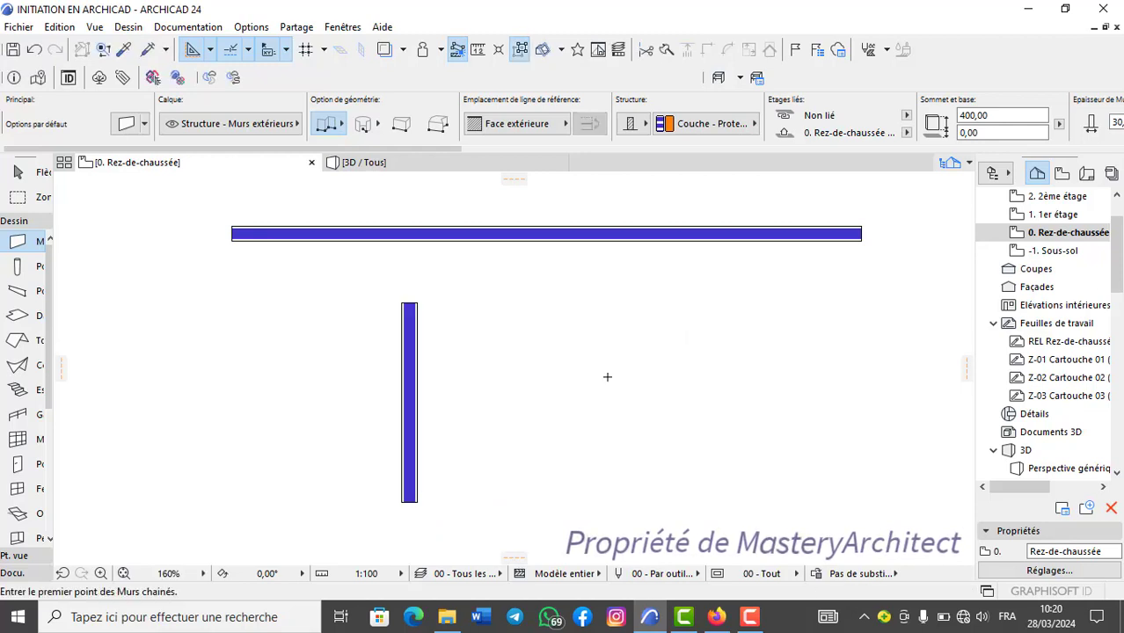
left_click(673, 299)
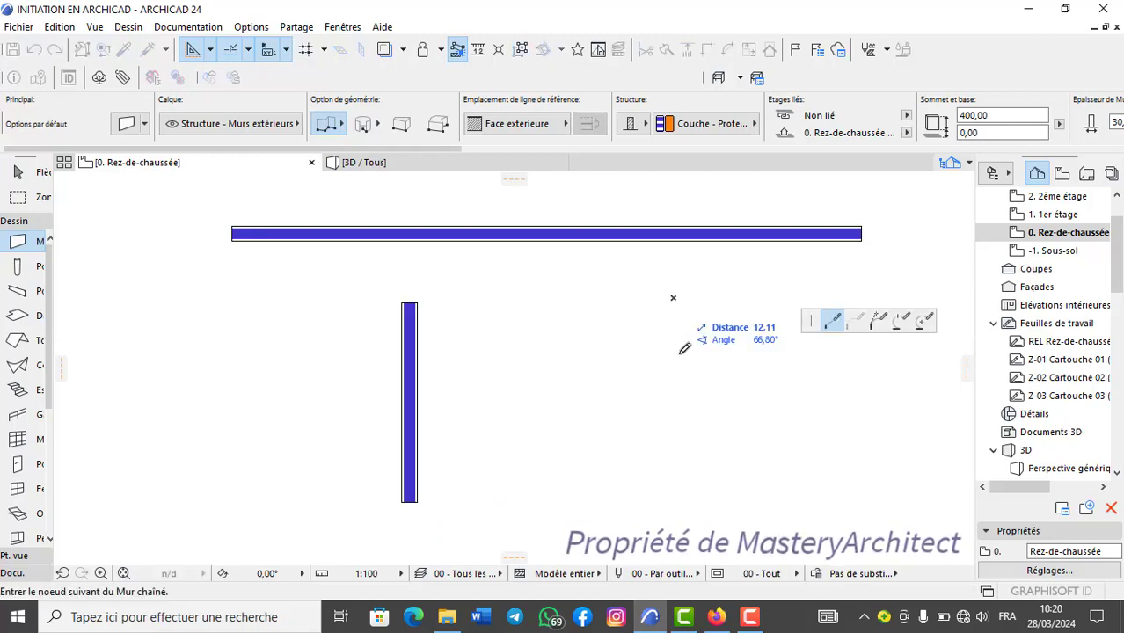
double_click(675, 498)
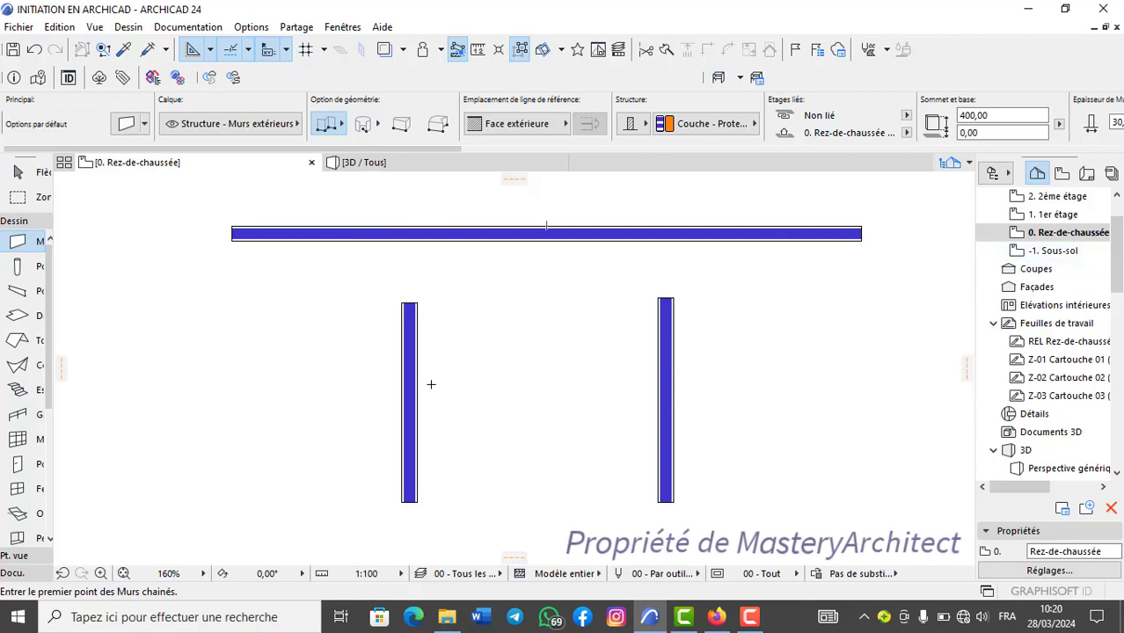
Extend both vertical walls up to the horizontal wall's upper edge with the Adjust command.
left_click(406, 392, "shift")
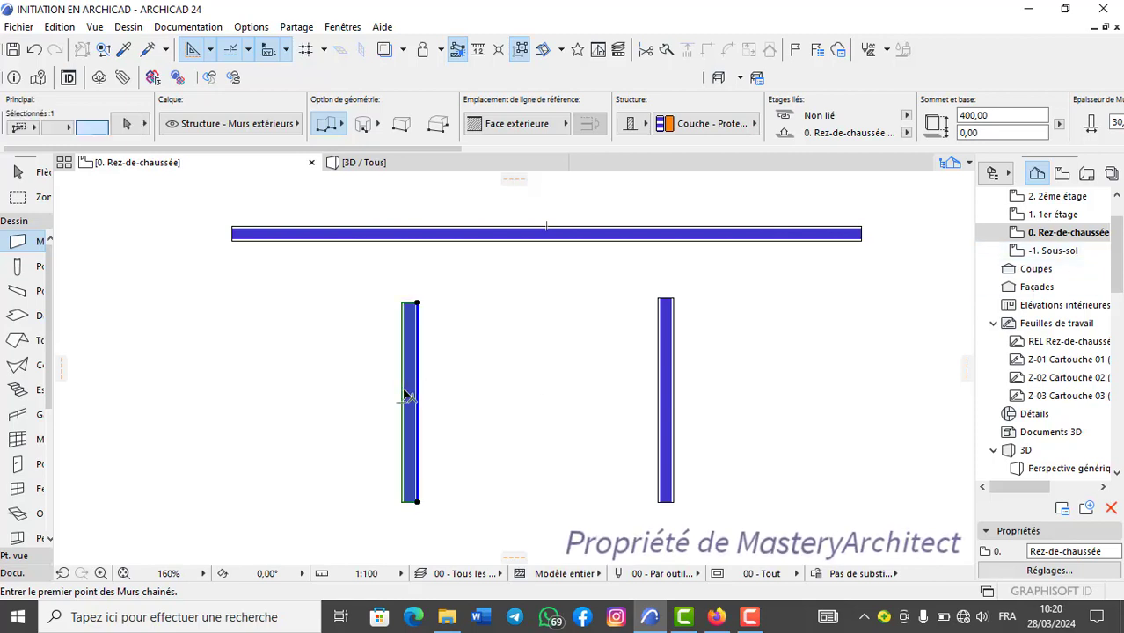
left_click(671, 410, "shift")
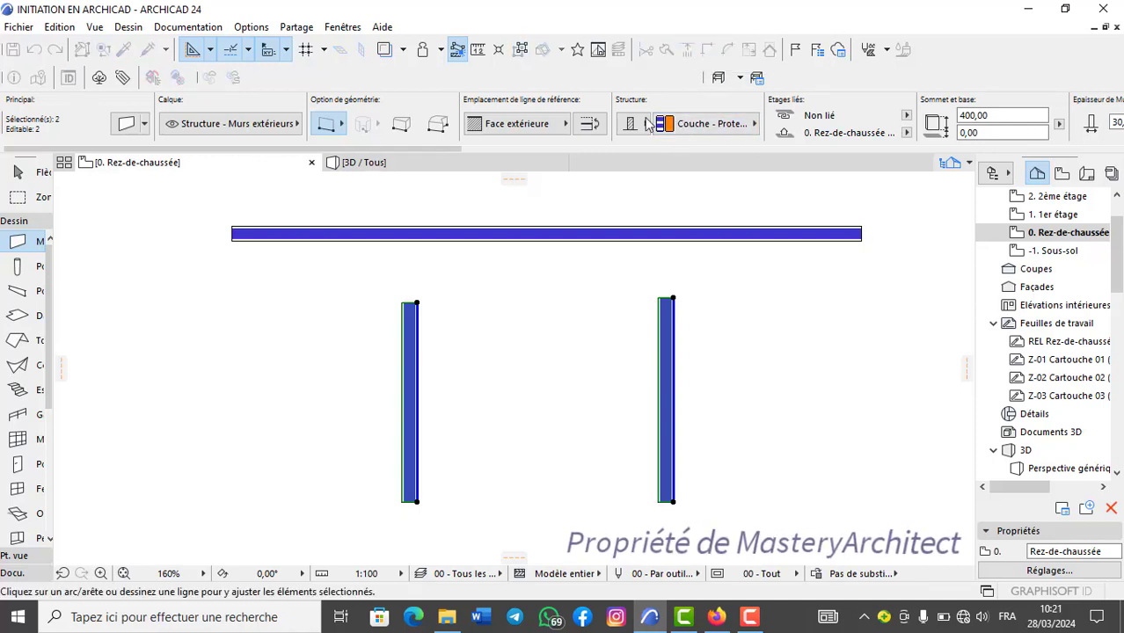
left_click(588, 226)
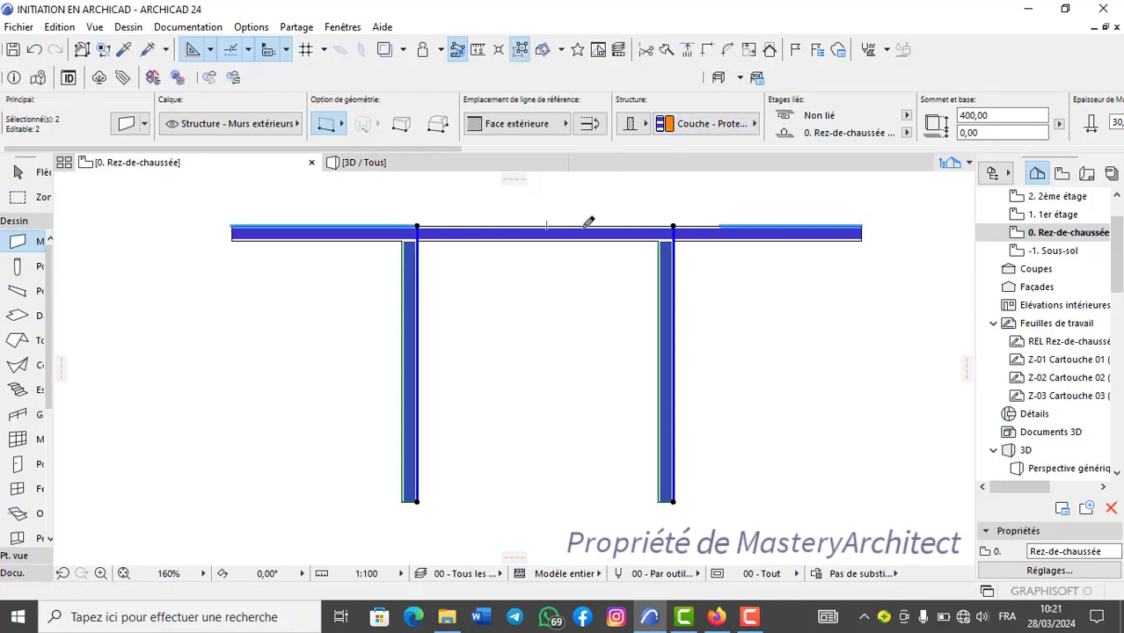
key("Escape")
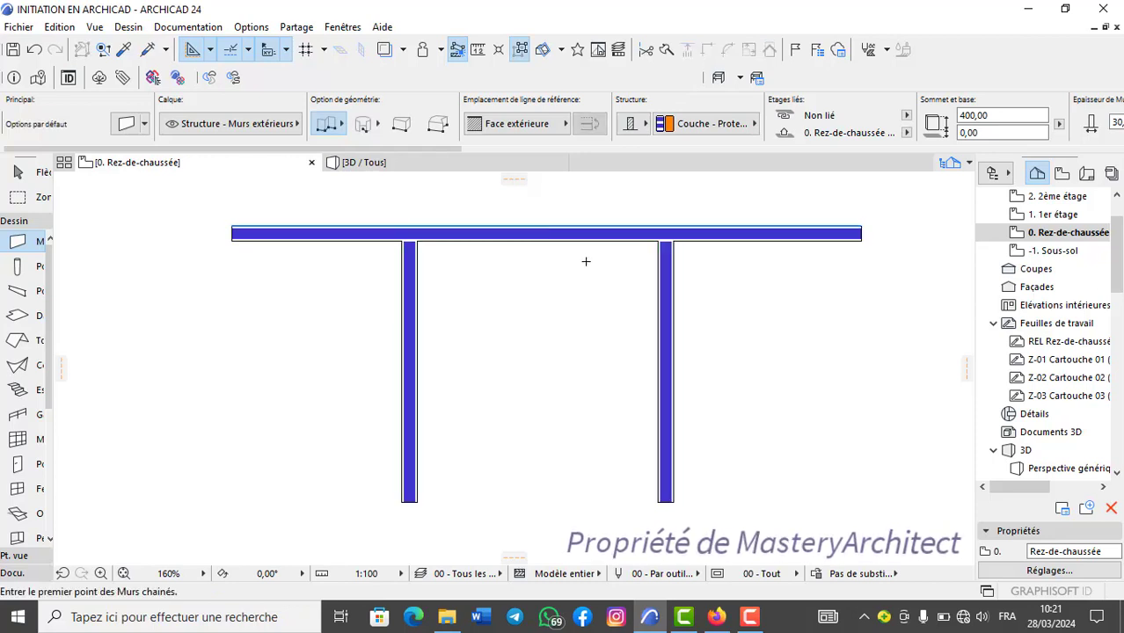
scroll(586, 261, "down", 1)
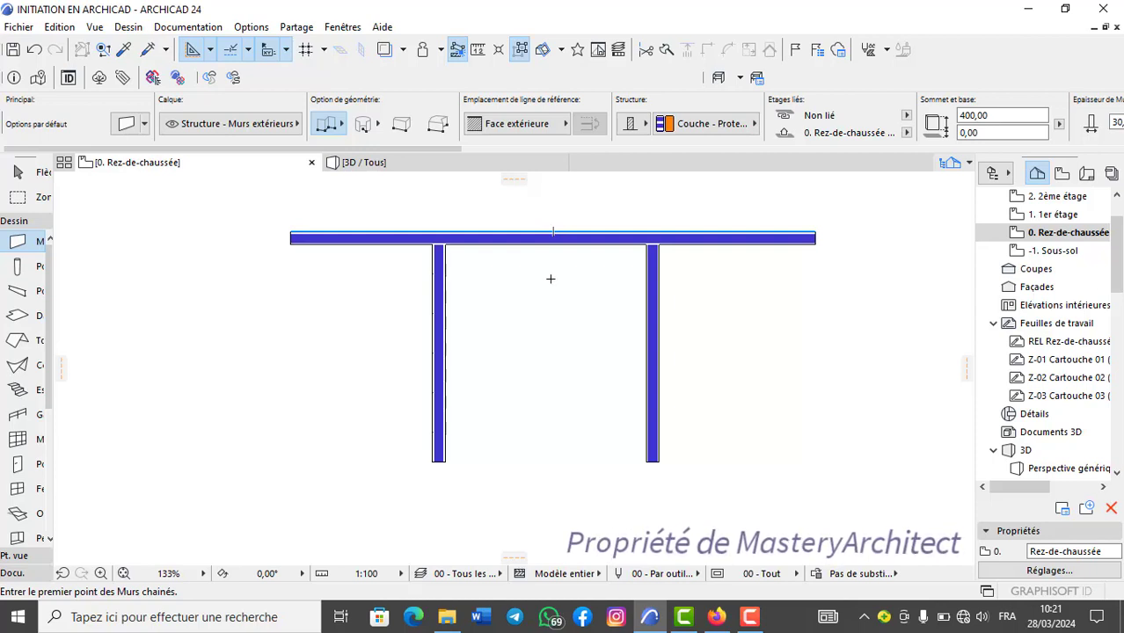
Select the horizontal wall and both vertical walls and delete them.
left_click(445, 314, "shift")
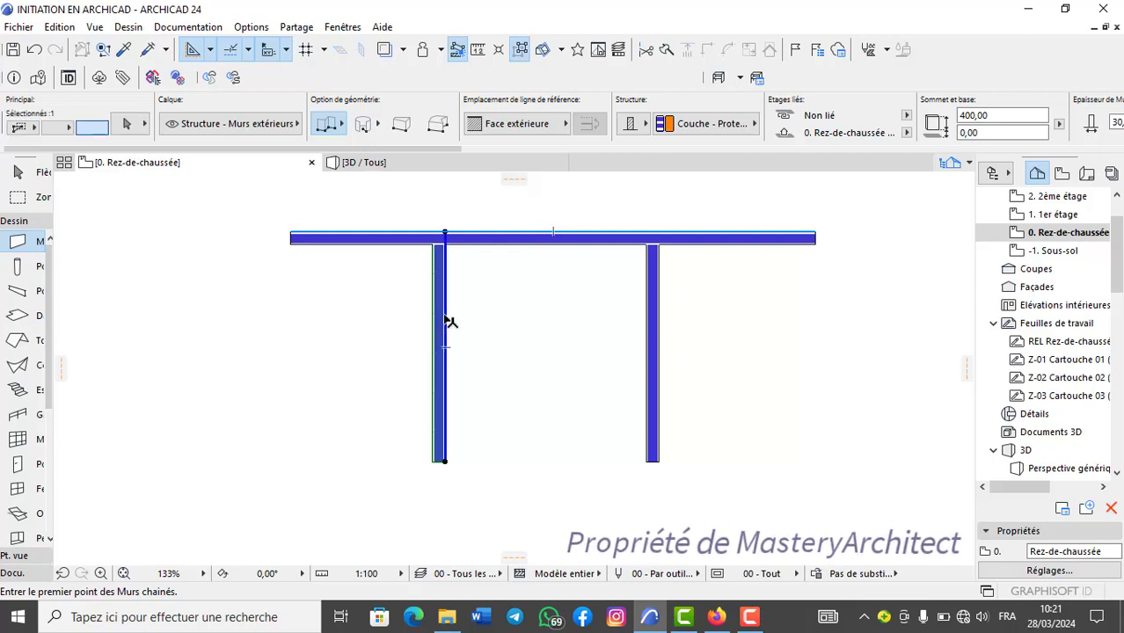
left_click(517, 241, "shift")
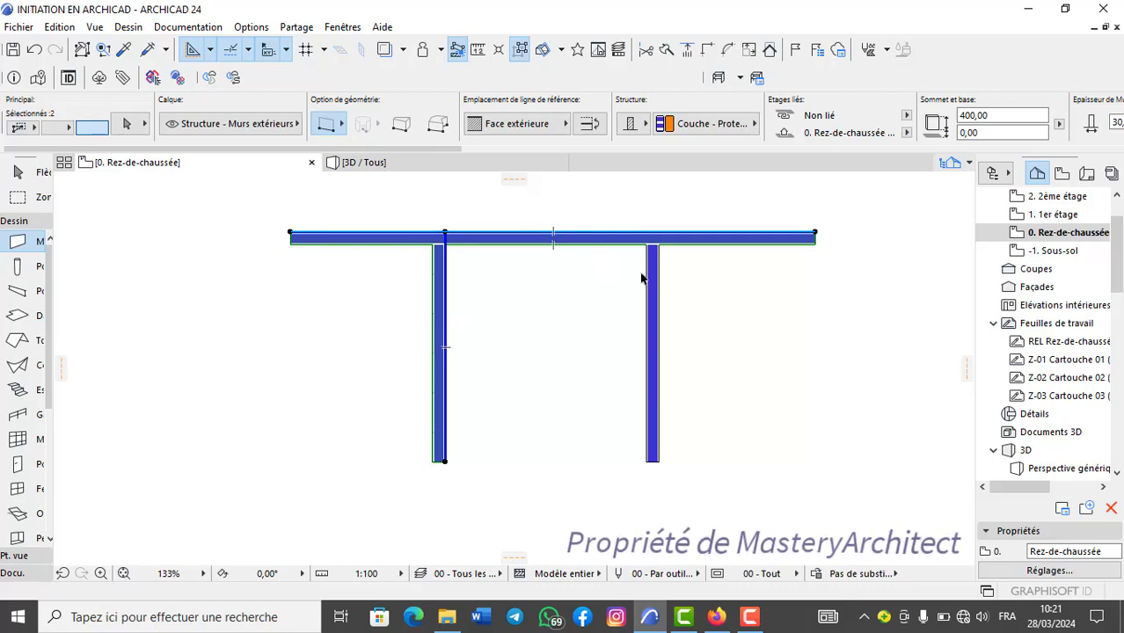
left_click(656, 302, "shift")
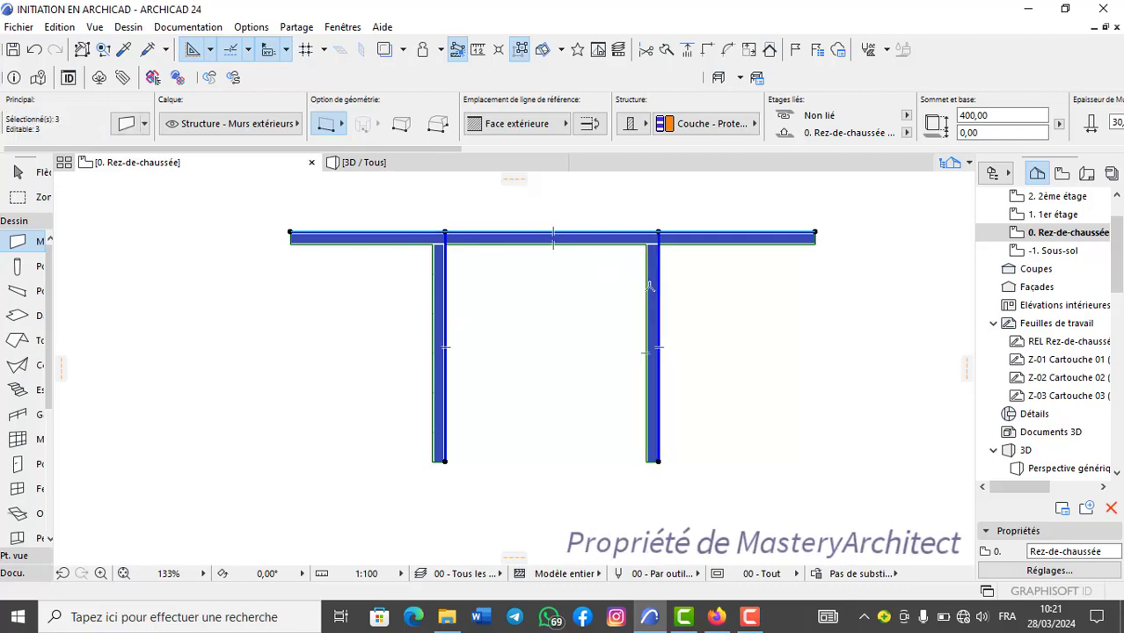
right_click(652, 299)
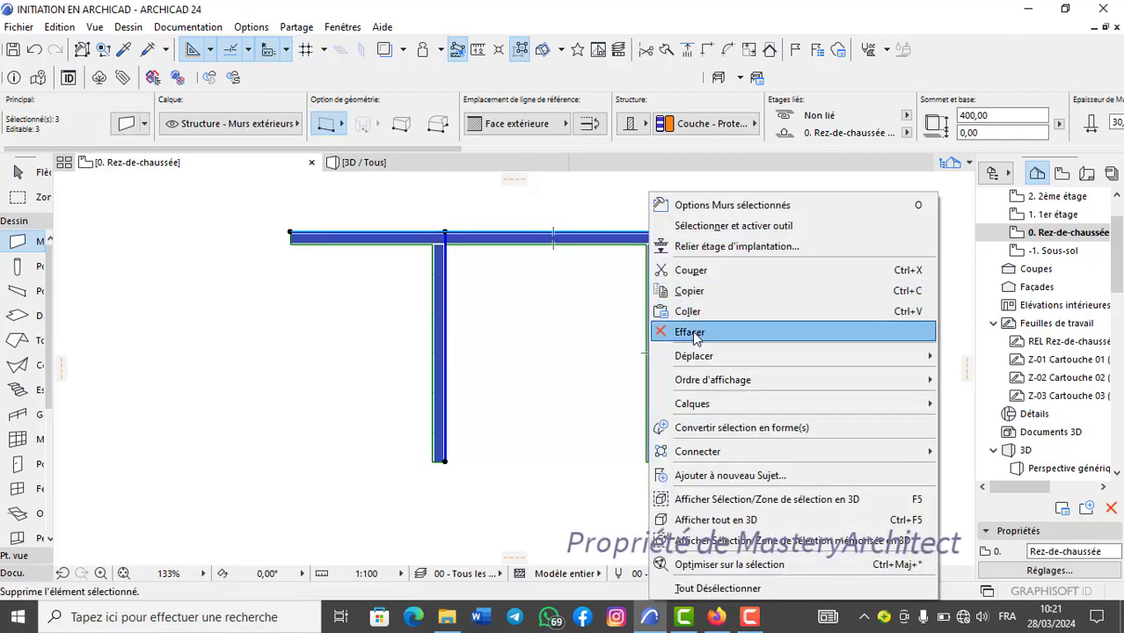
left_click(695, 334)
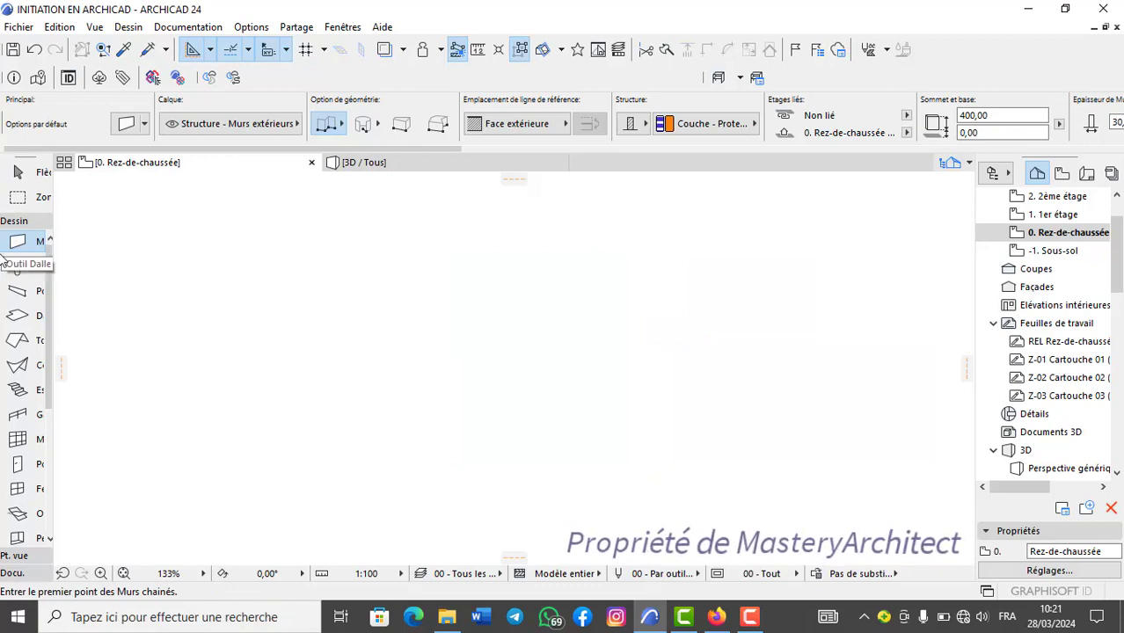
Draw a rectangular slab on the ground floor plan with the default slab settings and check it in the 3D view.
left_click(17, 315)
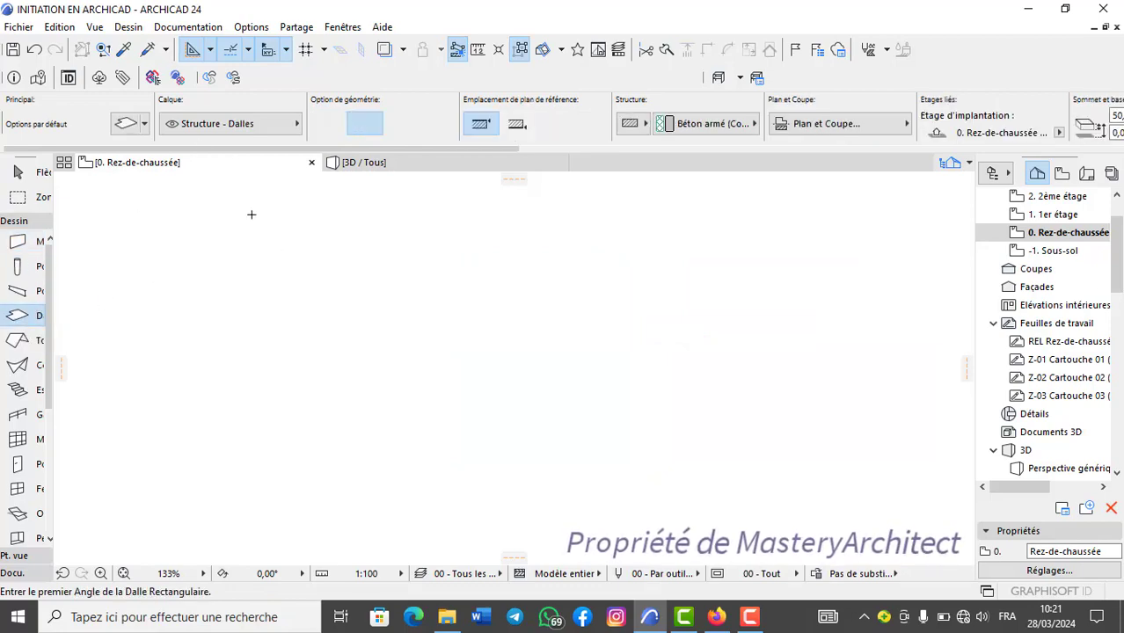
left_click(126, 123)
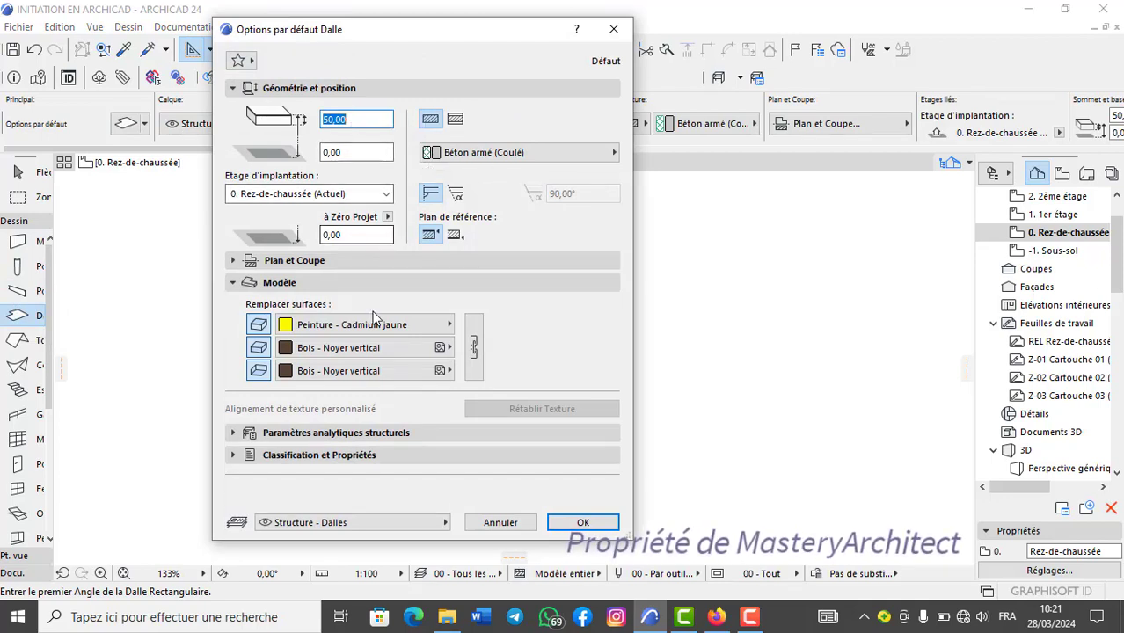
left_click(593, 527)
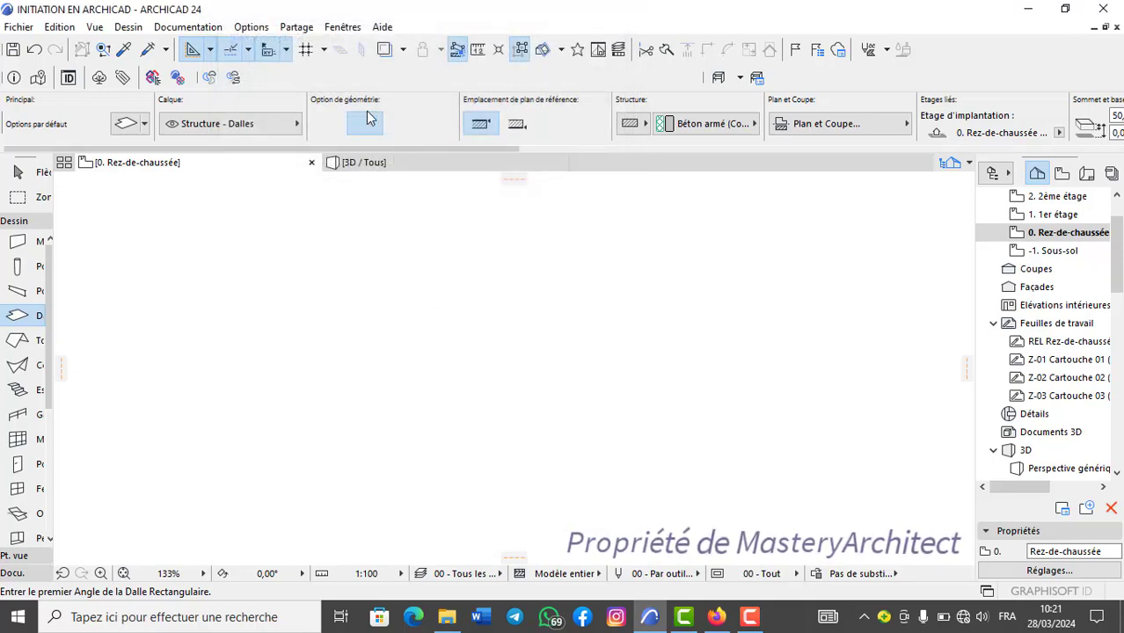
left_click(336, 243)
left_click(701, 474)
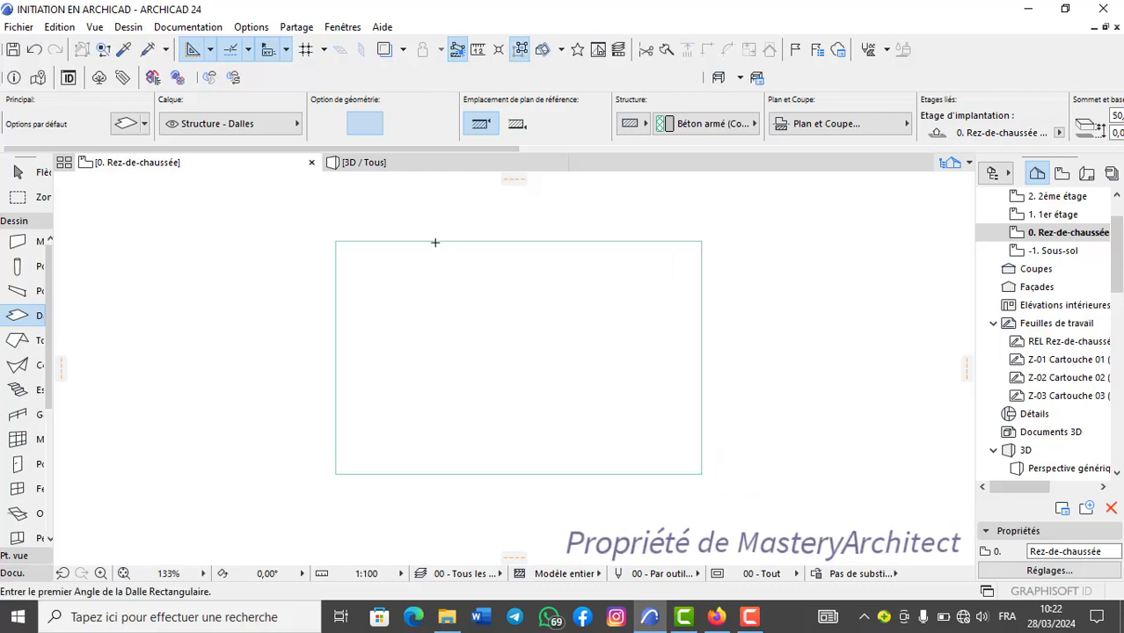
left_click(407, 160)
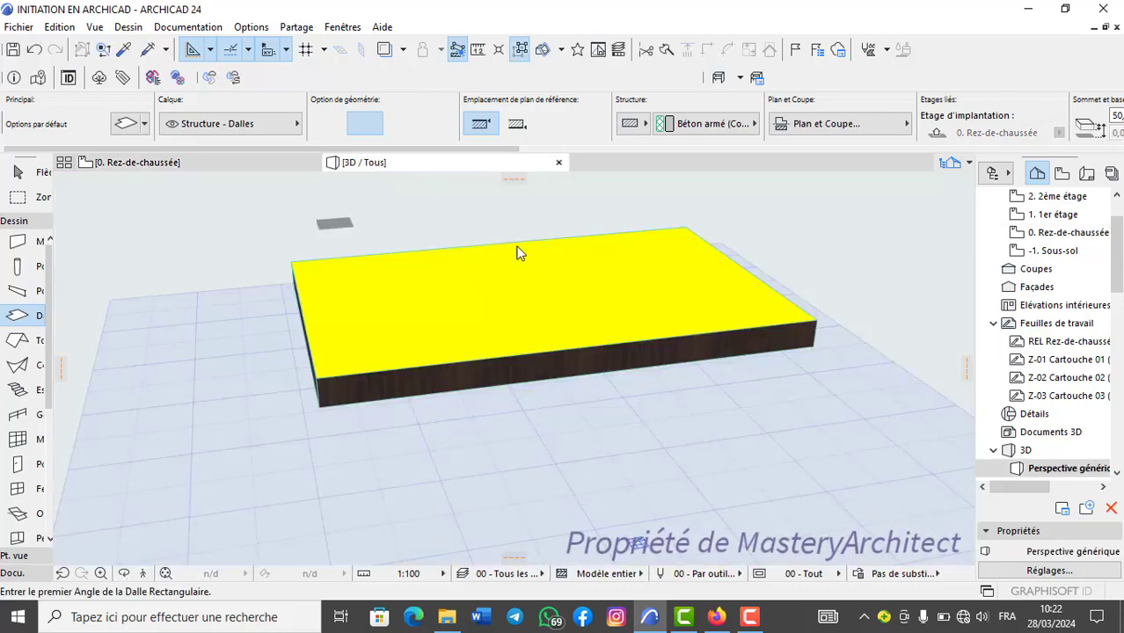
scroll(527, 288, "down", 1)
middle_click_drag(527, 288, 451, 341, "shift")
left_click(209, 165)
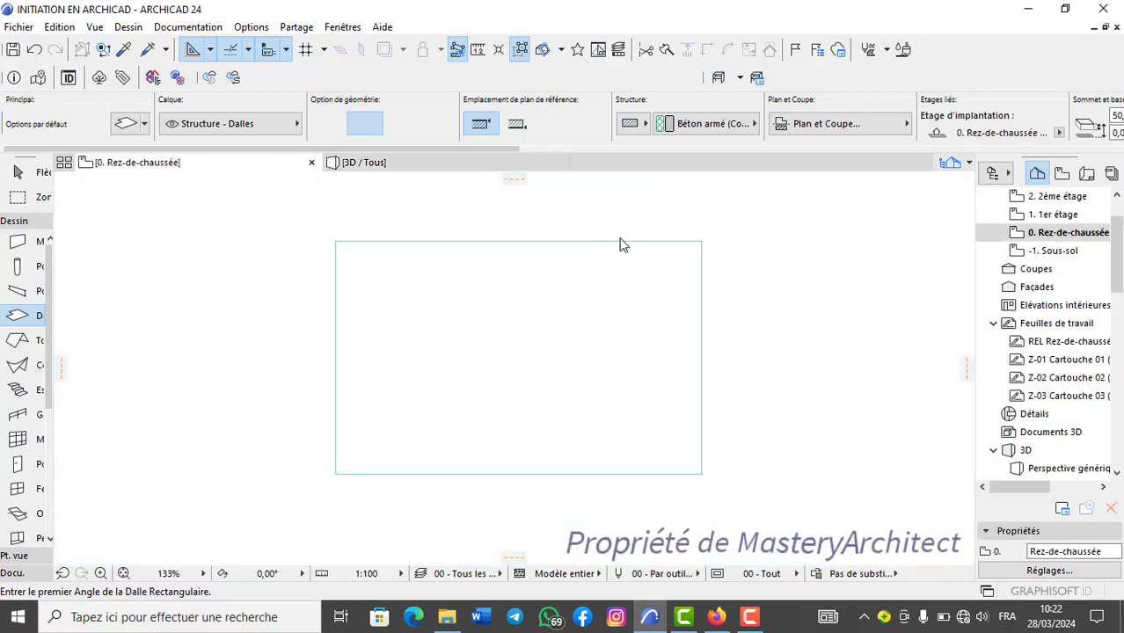
In the 3D view, round the slab's front right corner with a fillet (Congé) of radius 300, applied to that corner only.
left_click(412, 167)
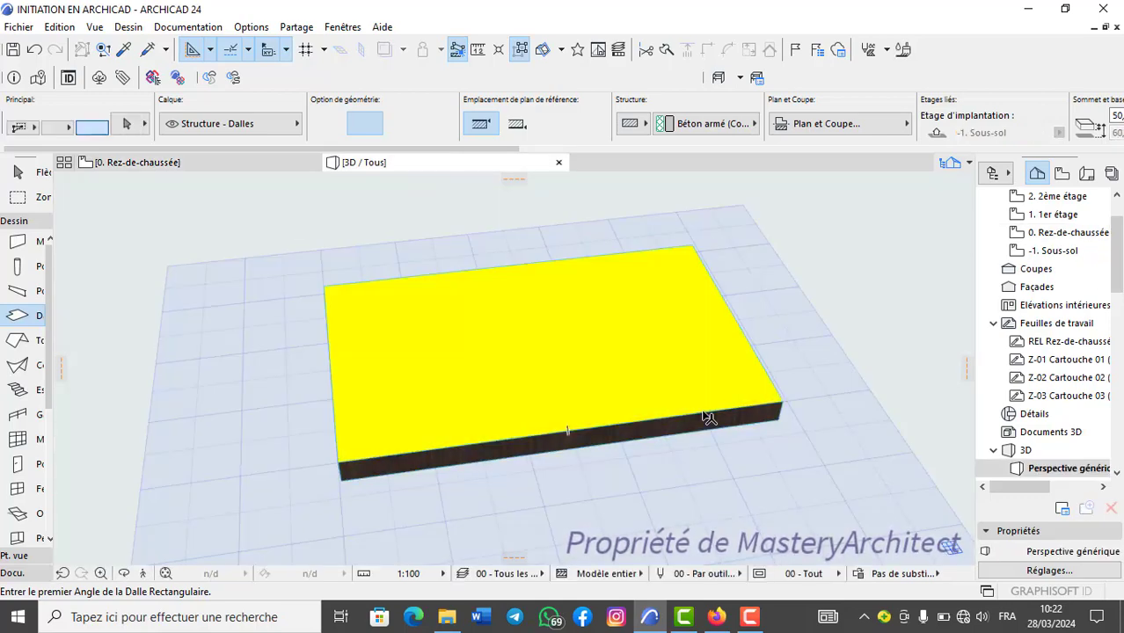
left_click(708, 419, "shift")
middle_click_drag(673, 417, 708, 360)
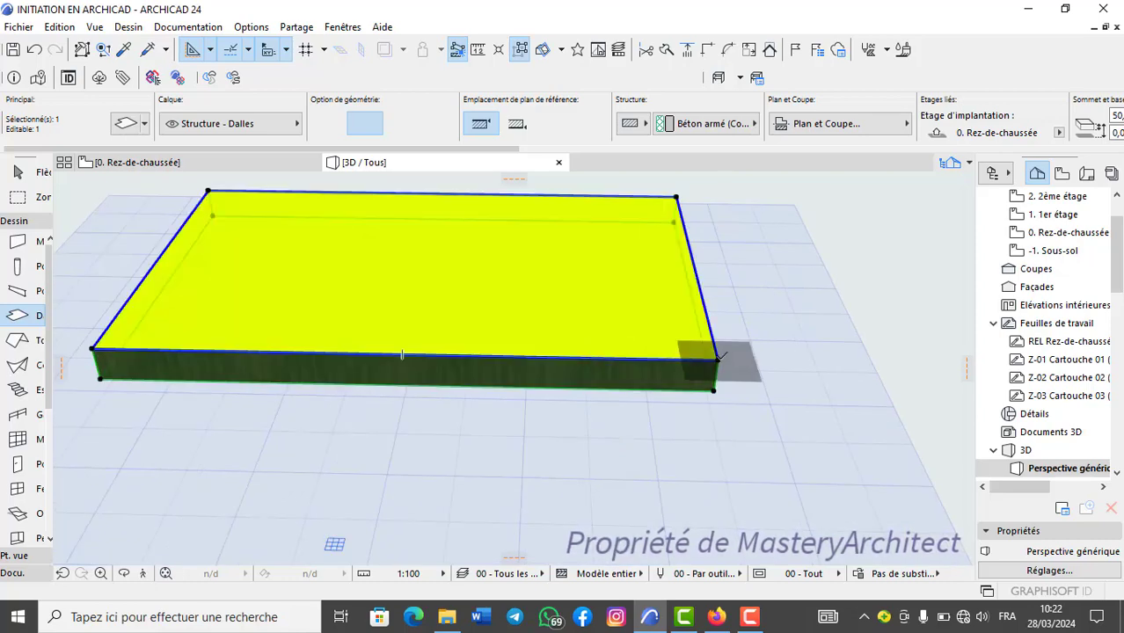
left_click(719, 358)
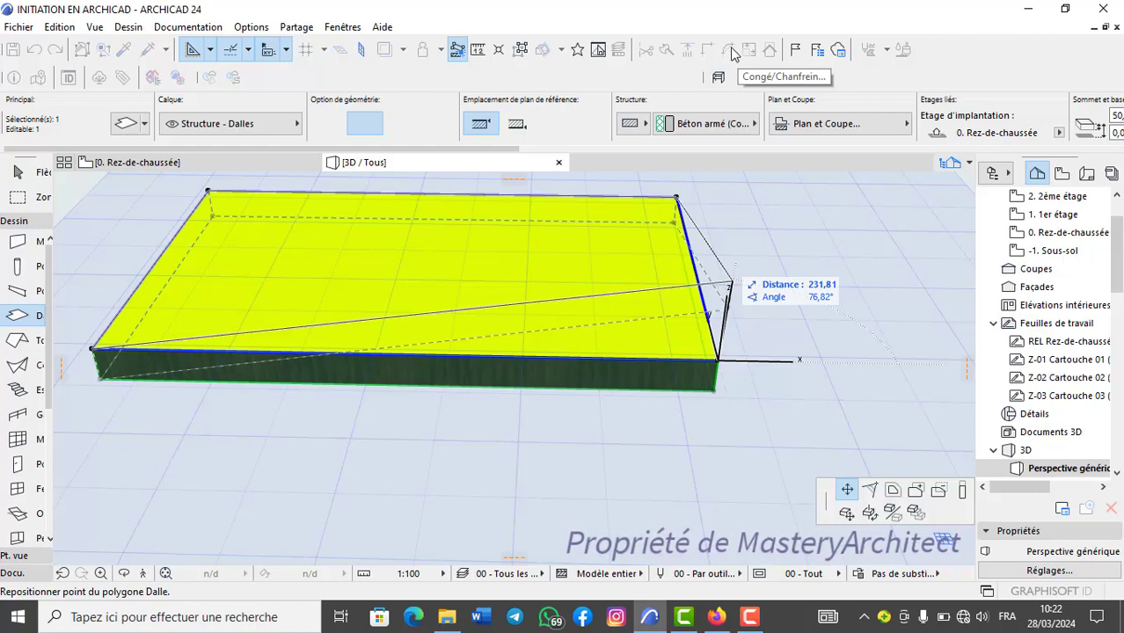
left_click(871, 491)
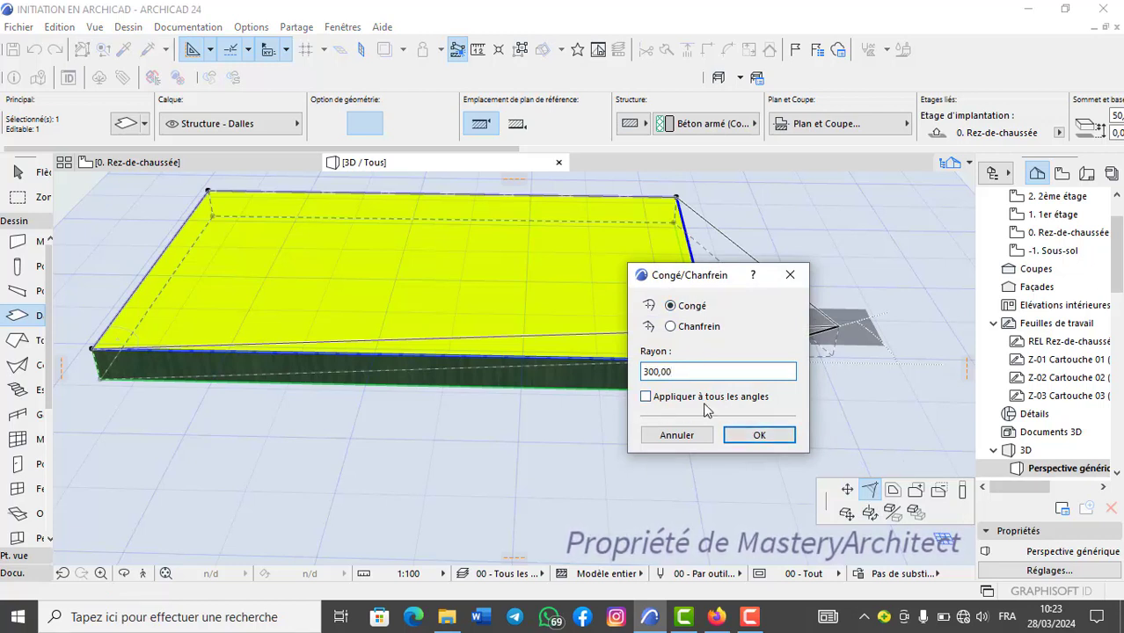
left_click(760, 435)
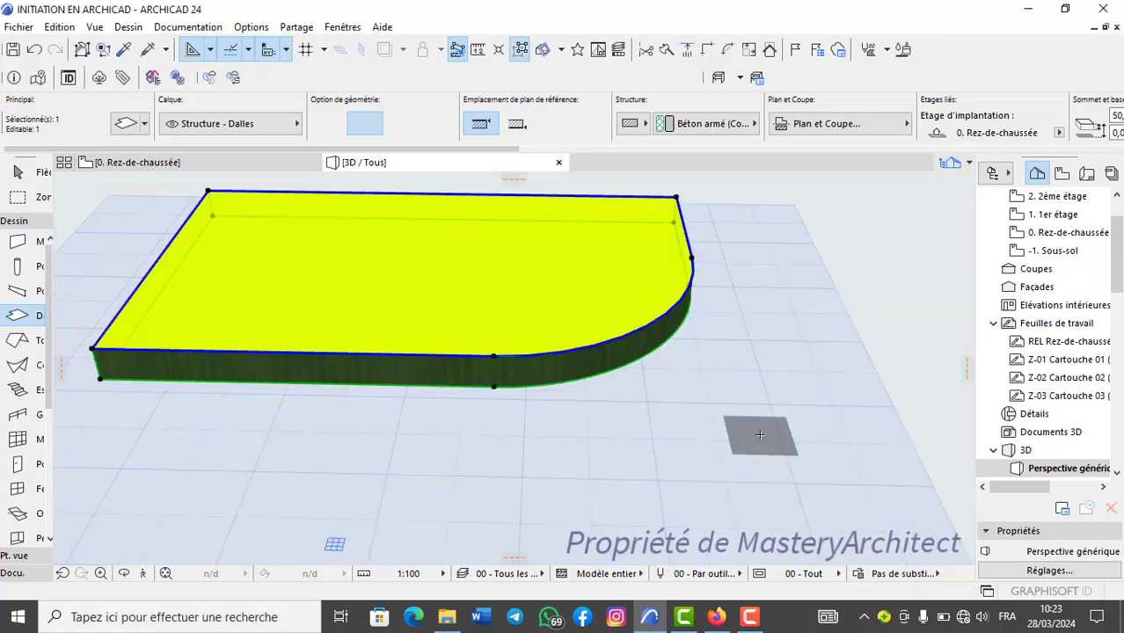
scroll(661, 302, "down", 2)
scroll(660, 302, "up", 1)
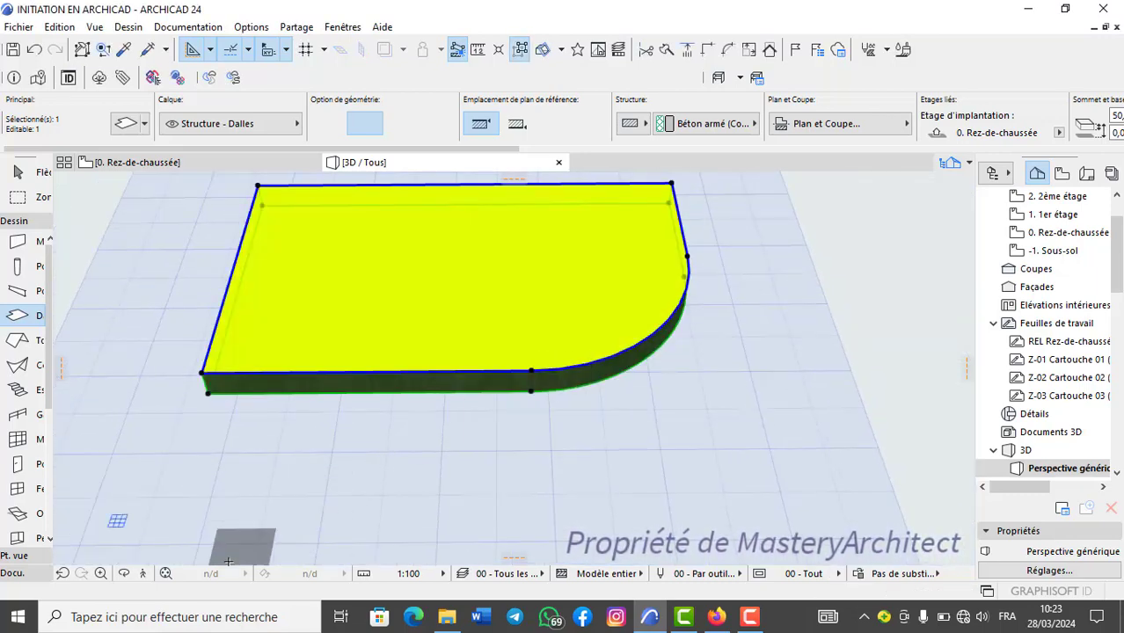
Chamfer (Chanfrein) the slab's front left corner in the 3D view with a value of 300, applied to that corner only.
scroll(652, 306, "up", 2)
scroll(652, 306, "down", 2)
middle_click_drag(690, 377, 292, 279, "shift")
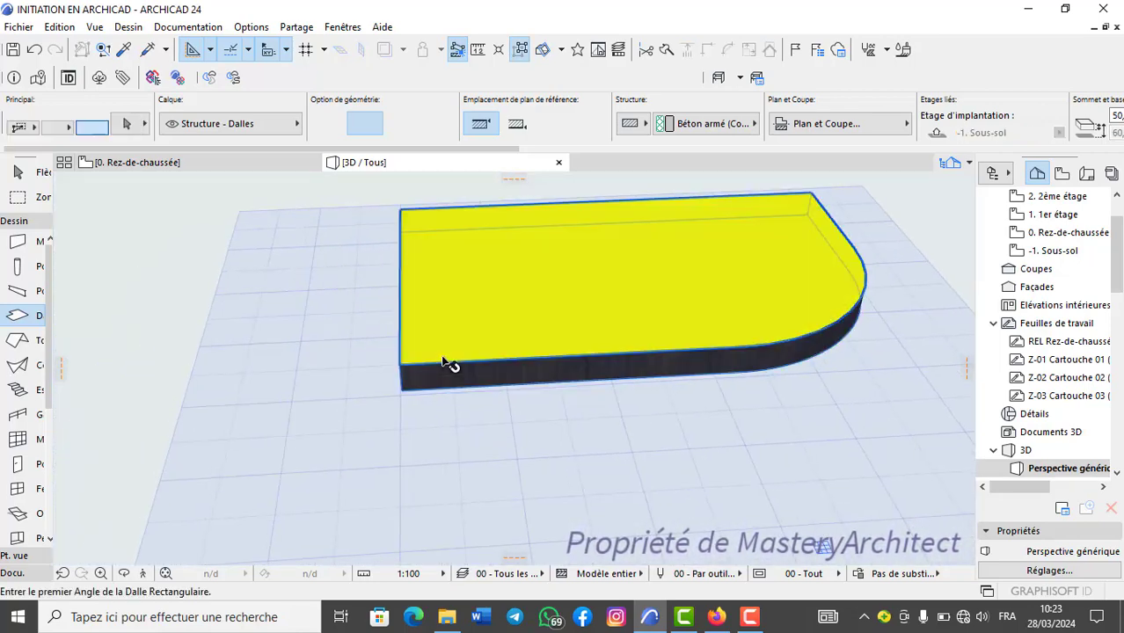
left_click(400, 362)
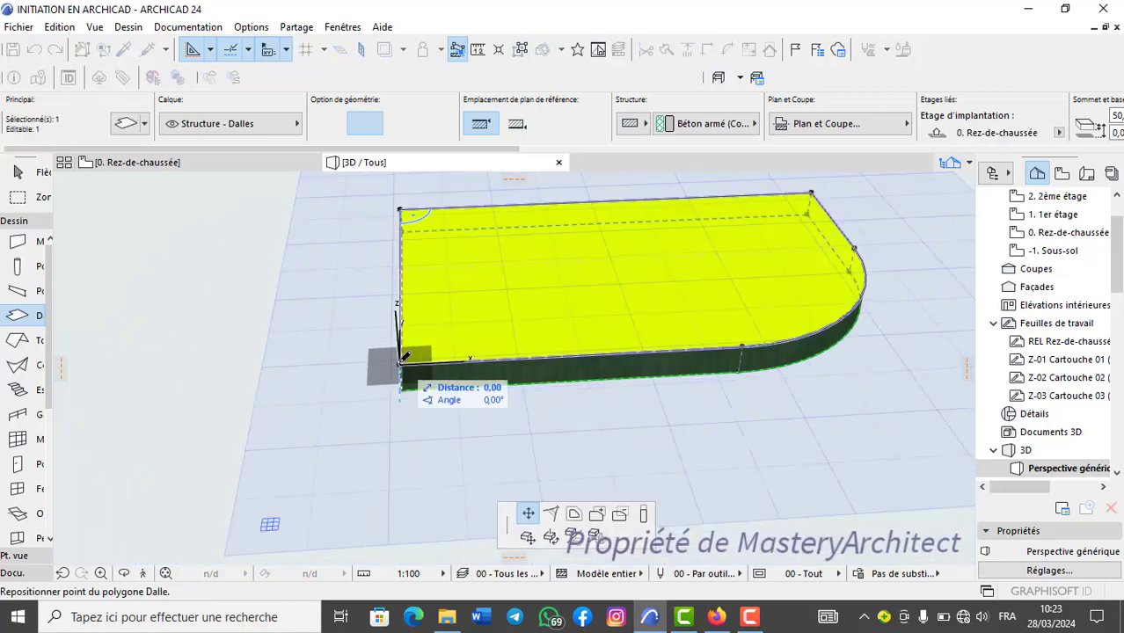
left_click(551, 486)
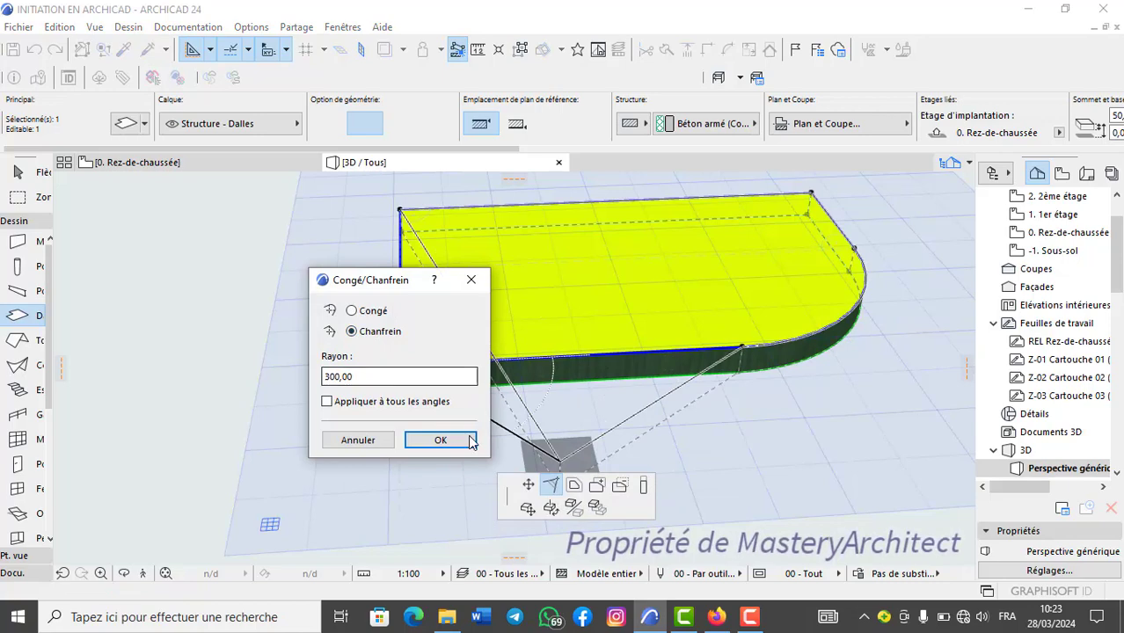
left_click(440, 440)
middle_click_drag(604, 319, 480, 281, "shift")
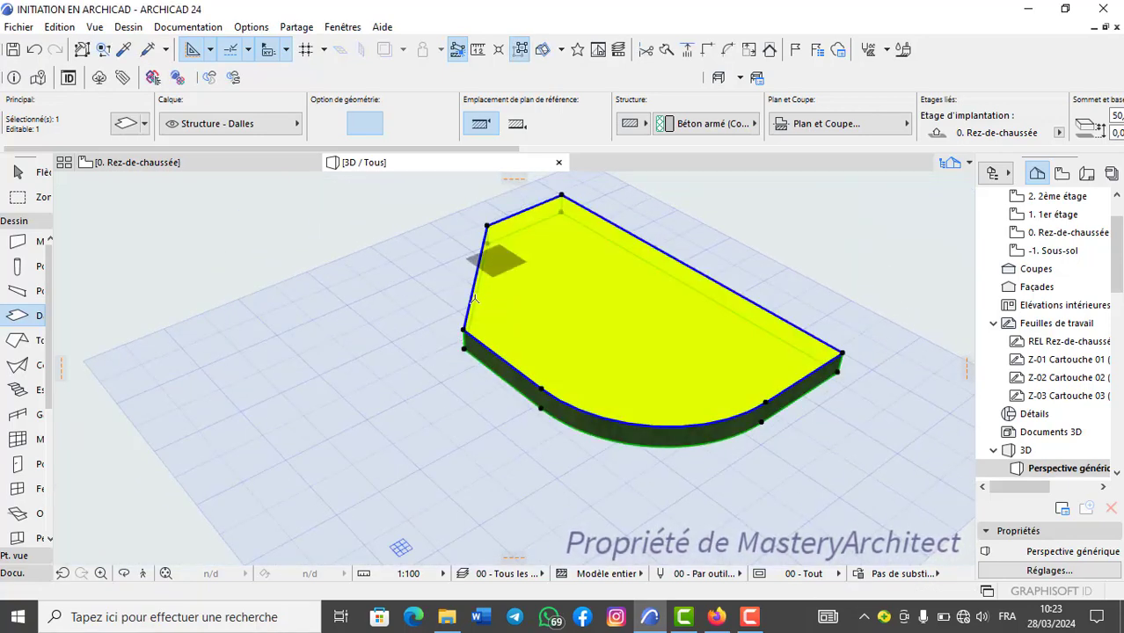
Undo both the chamfer and the fillet on the slab's front corners to restore the plain rectangle.
scroll(501, 218, "up", 1)
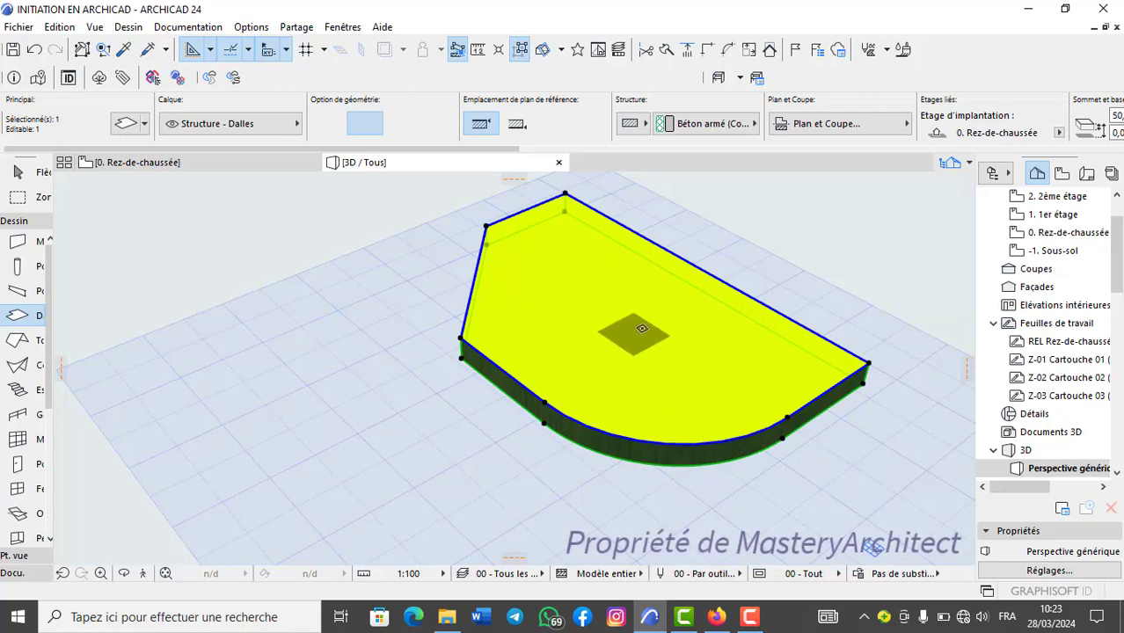
left_click(35, 51)
left_click(35, 50)
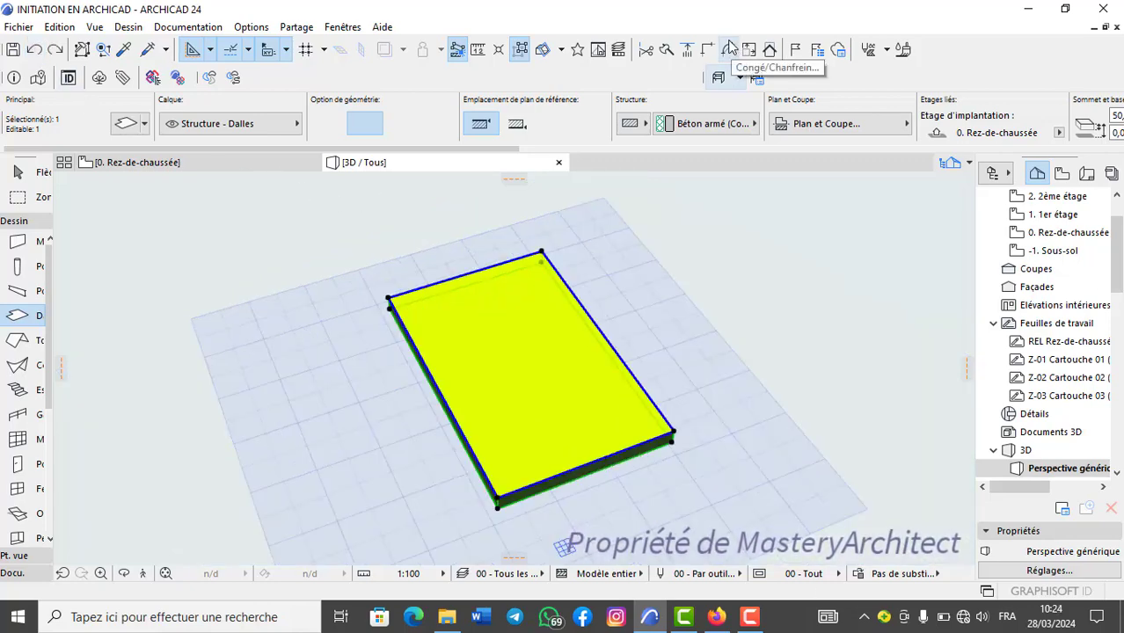
Round all the slab's corners at once with a fillet (Congé) of radius 200, inspect the shape in 3D and undo it.
left_click(727, 49)
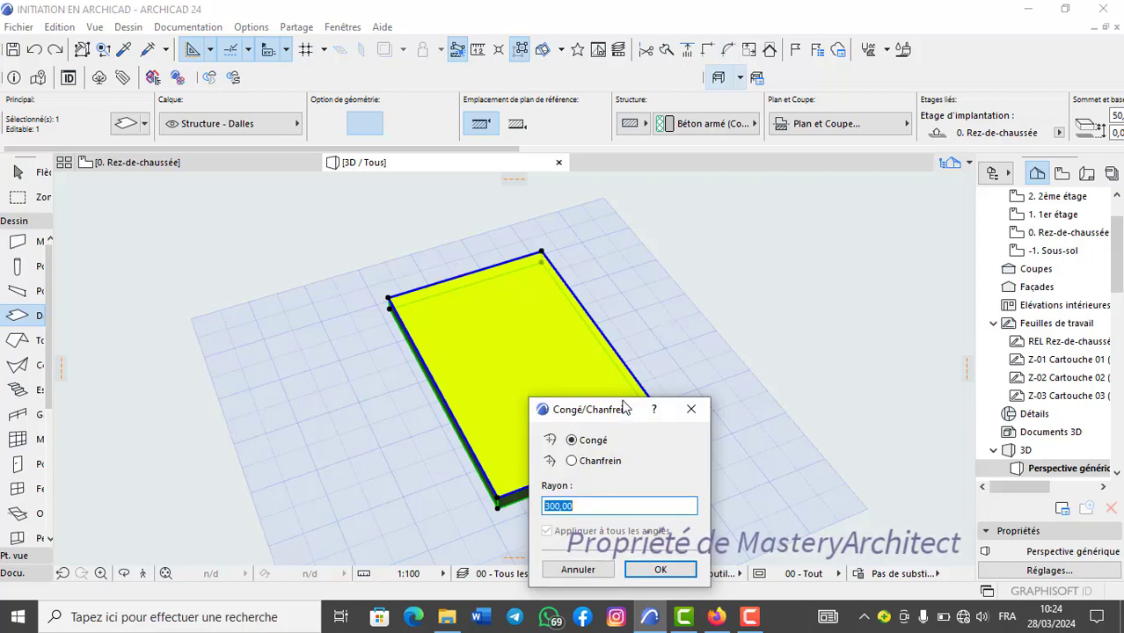
left_click_drag(624, 407, 772, 218)
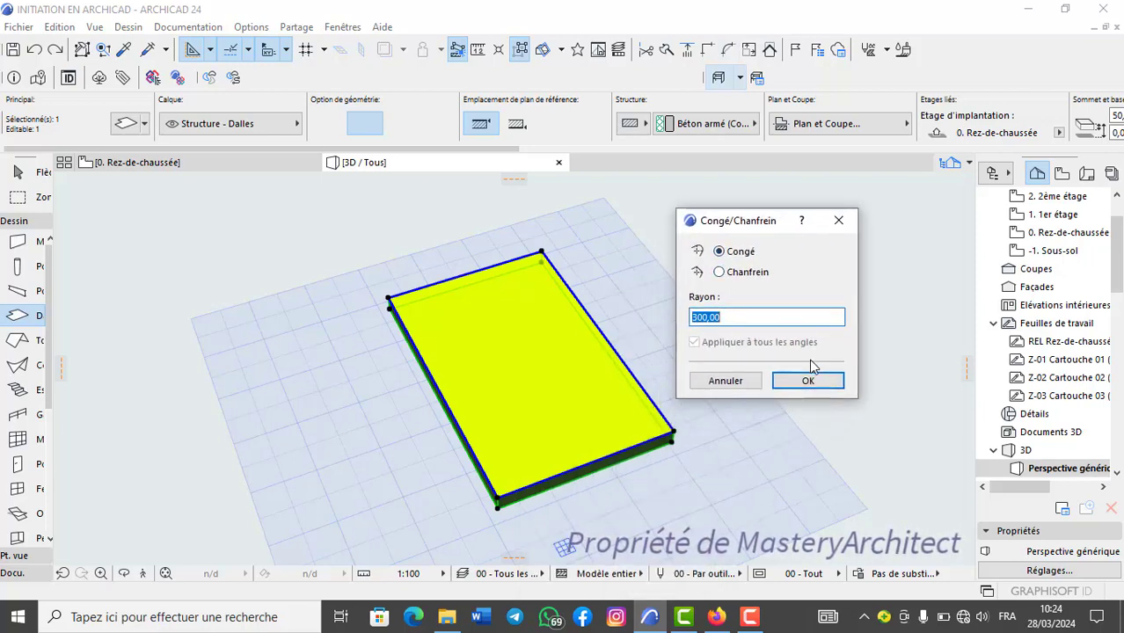
key("BackSpace")
key("BackSpace")
key("BackSpace")
key("BackSpace")
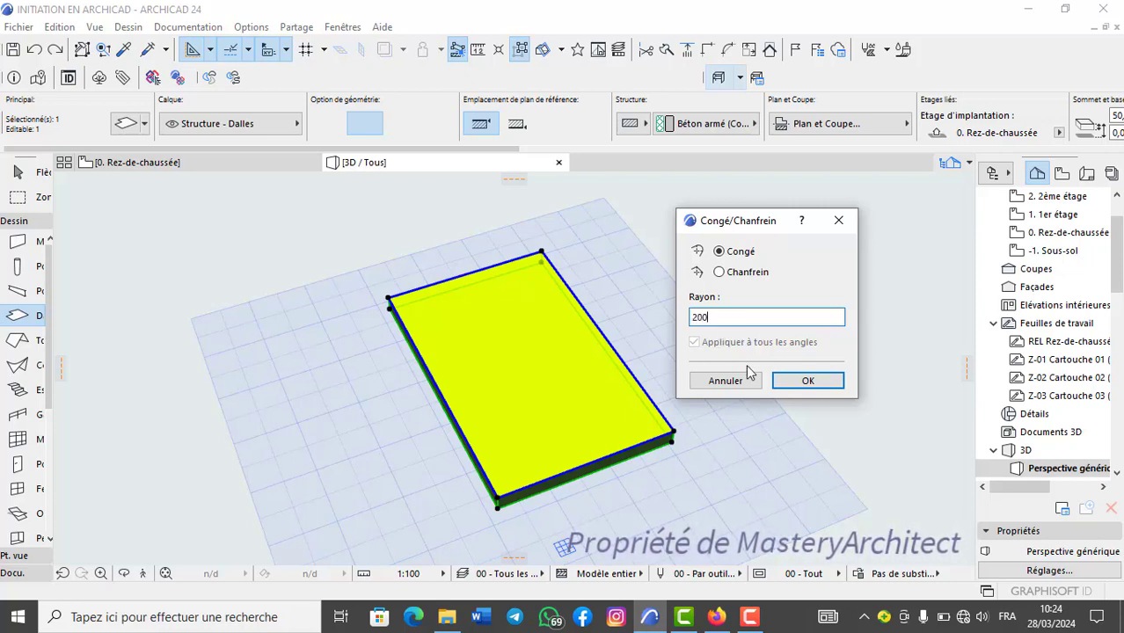
left_click(808, 380)
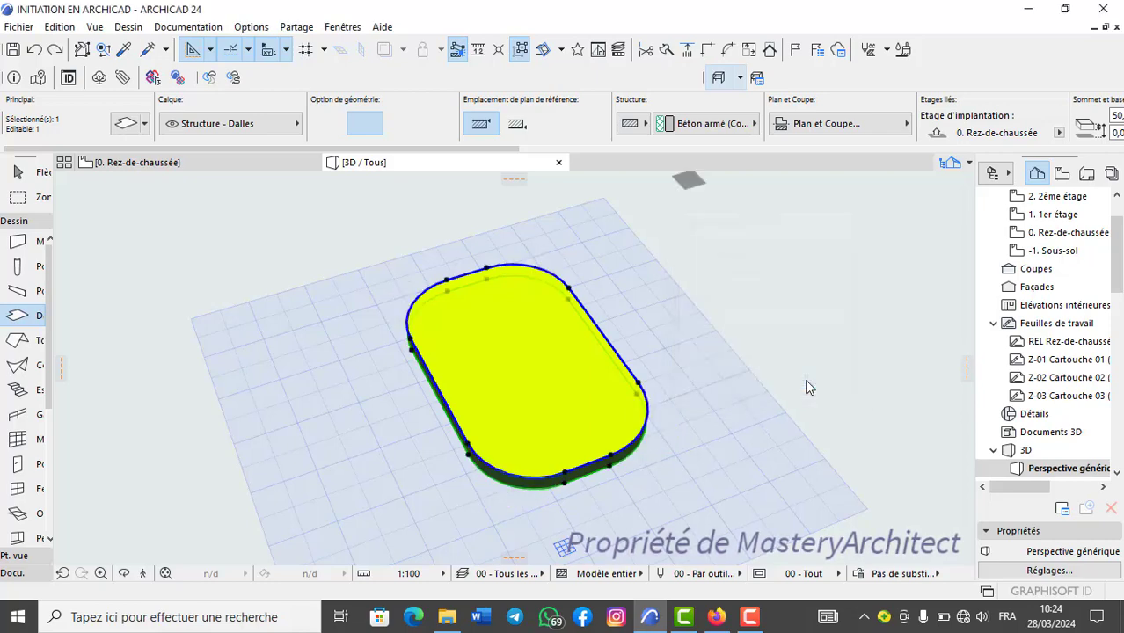
key("Escape")
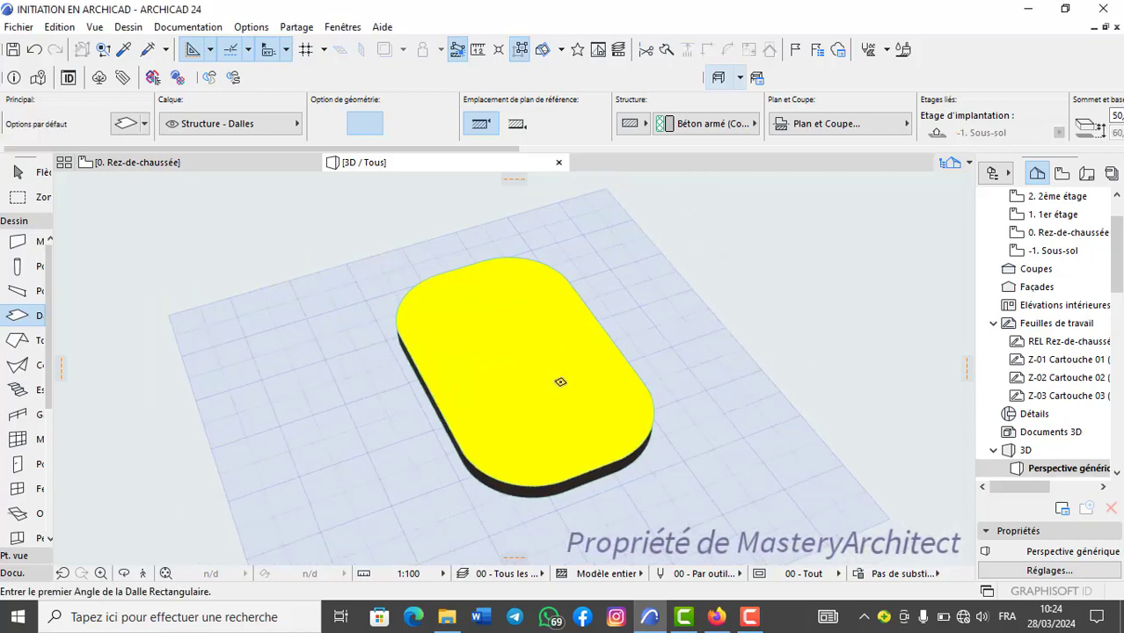
middle_click_drag(448, 370, 723, 485, "shift")
left_click(35, 49)
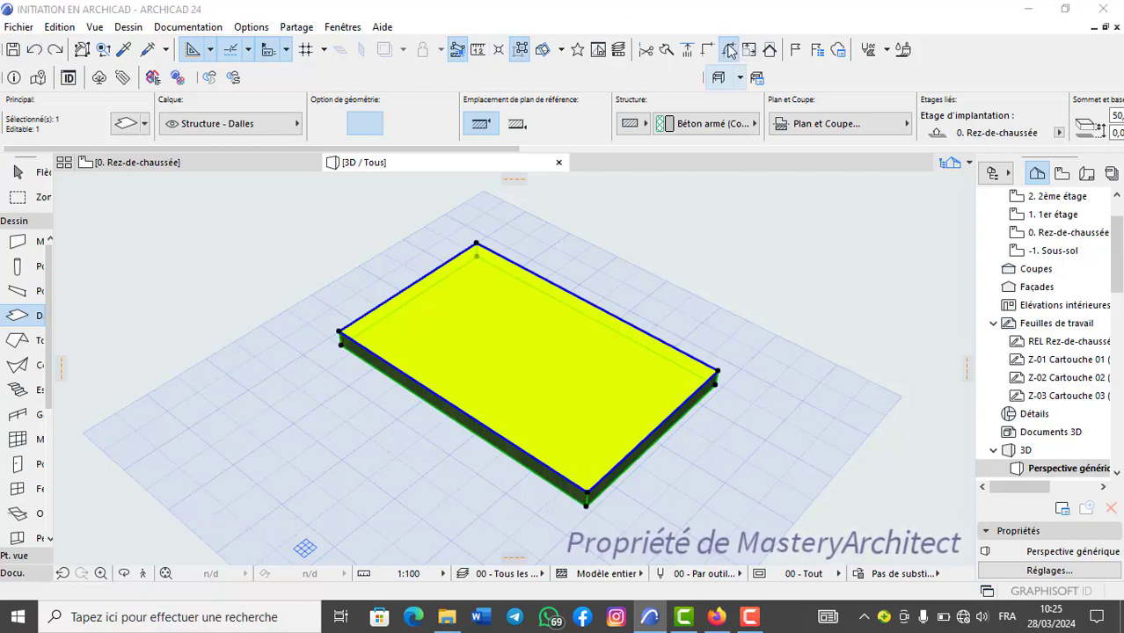
Chamfer (Chanfrein) all the slab's corners with a value of 200 and check the shape in 3D and on the ground floor plan.
left_click(729, 50)
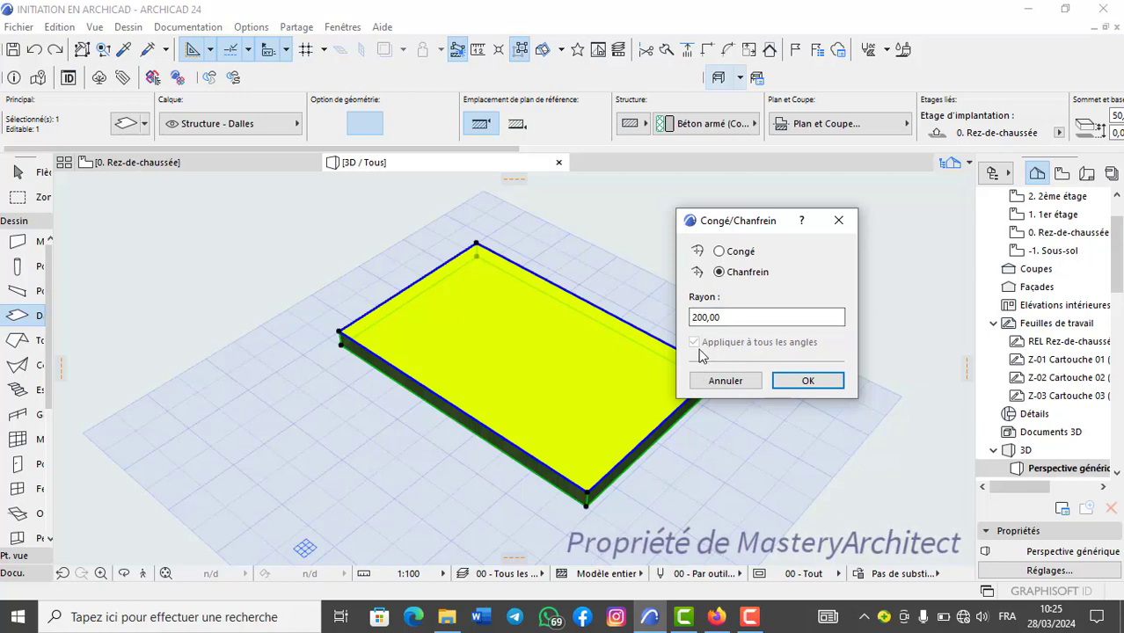
left_click(810, 384)
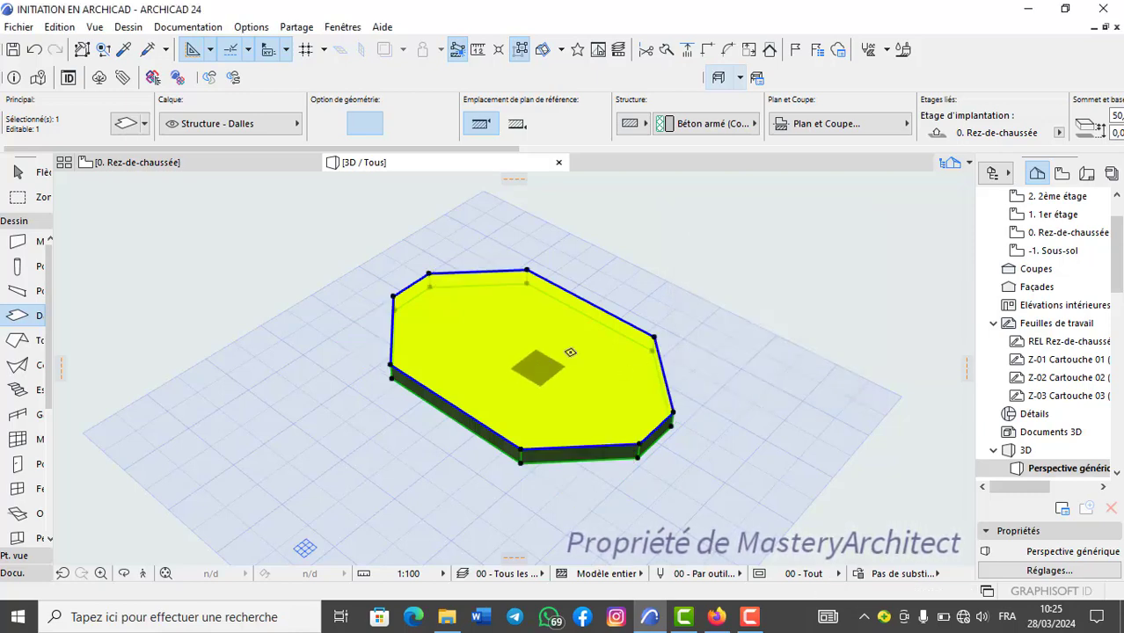
scroll(569, 352, "down", 1)
middle_click_drag(569, 351, 307, 265, "shift")
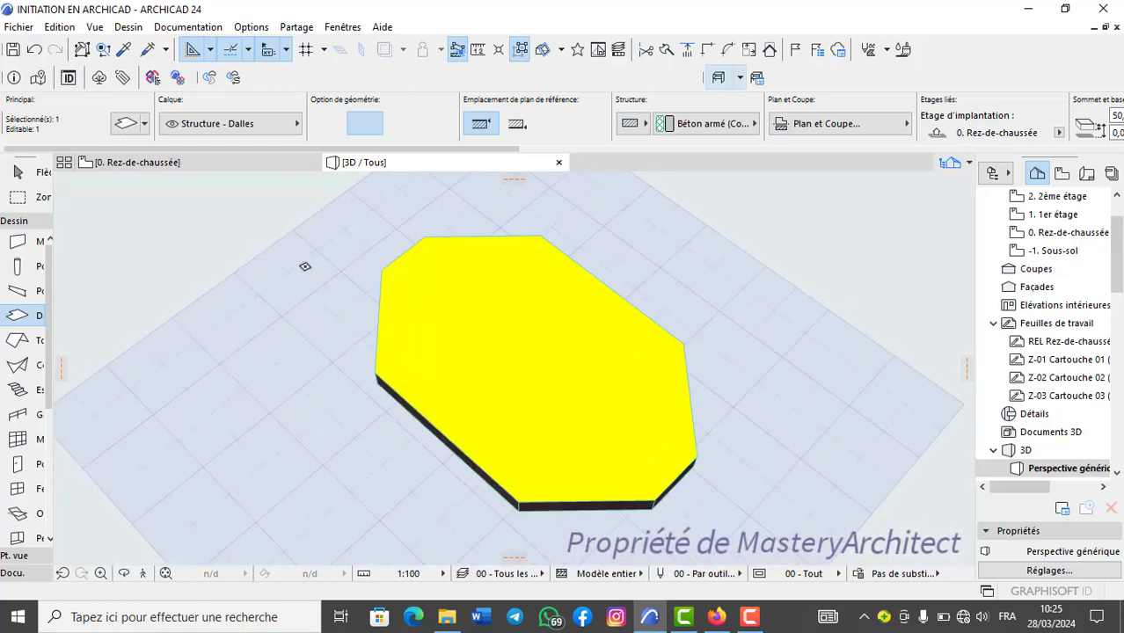
left_click(223, 161)
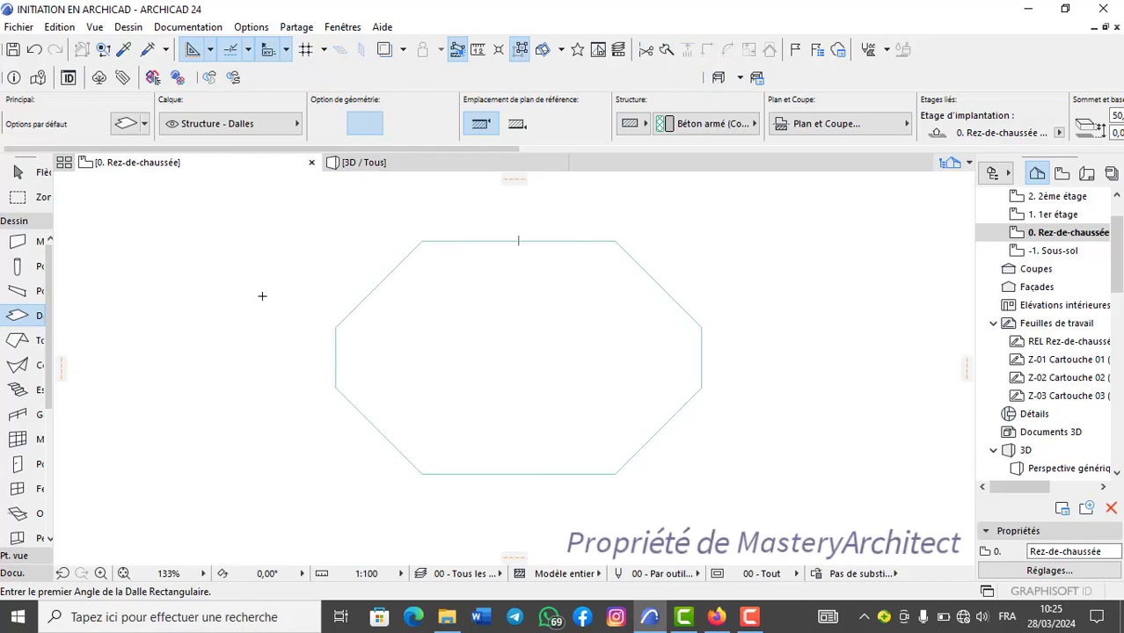
Undo the chamfer on all the slab's corners.
key("F3")
left_click(34, 51)
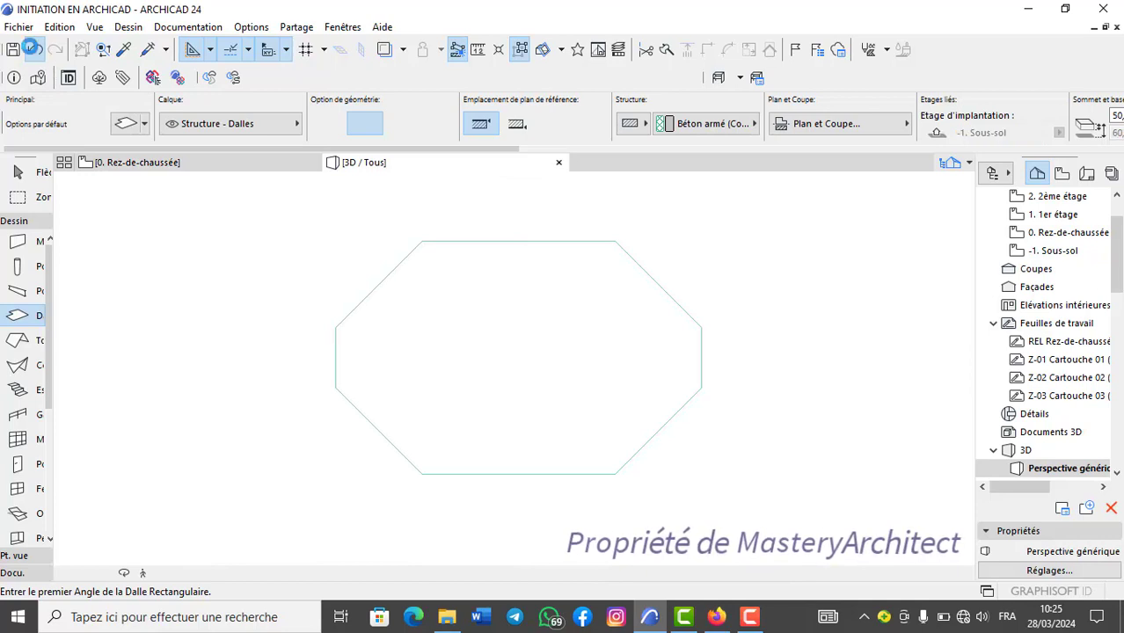
left_click(33, 50)
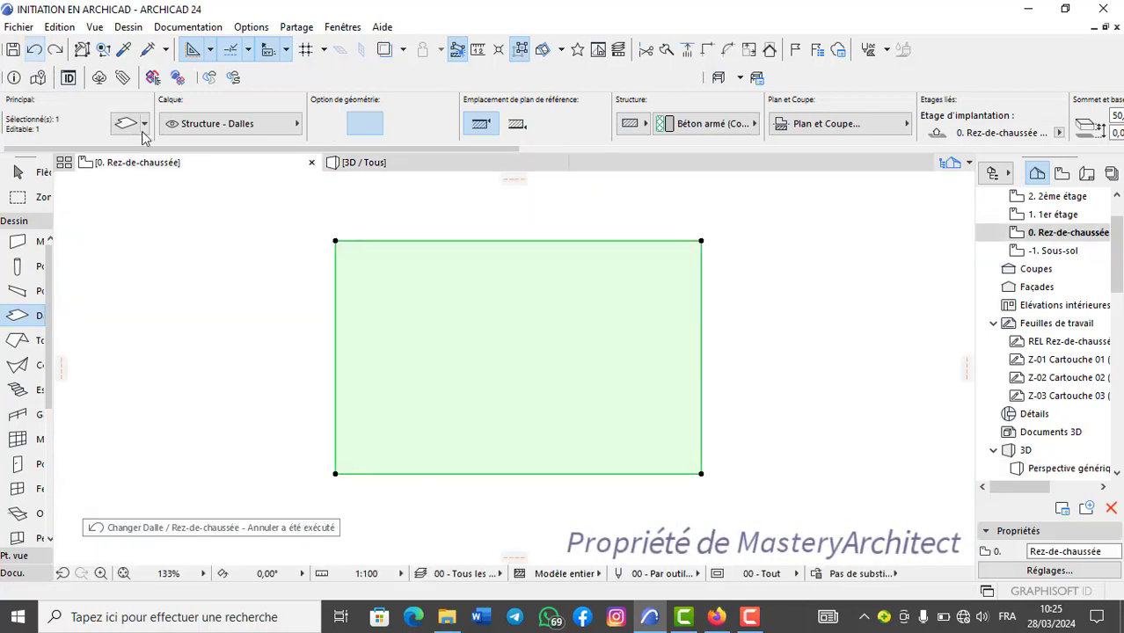
left_click(701, 240)
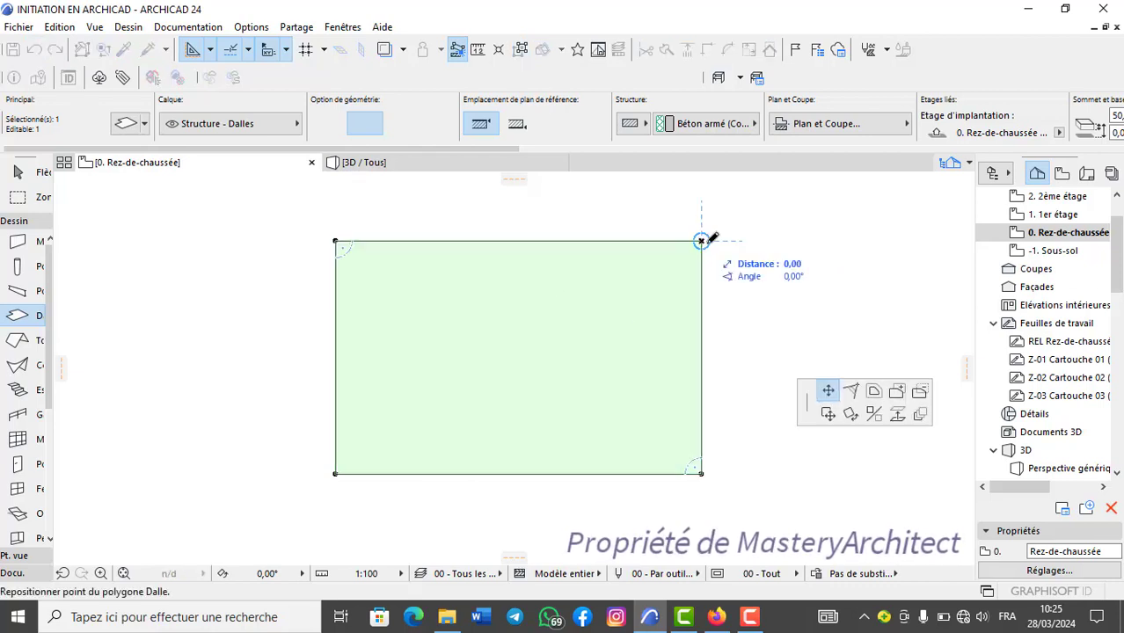
left_click(852, 392)
left_click(770, 157)
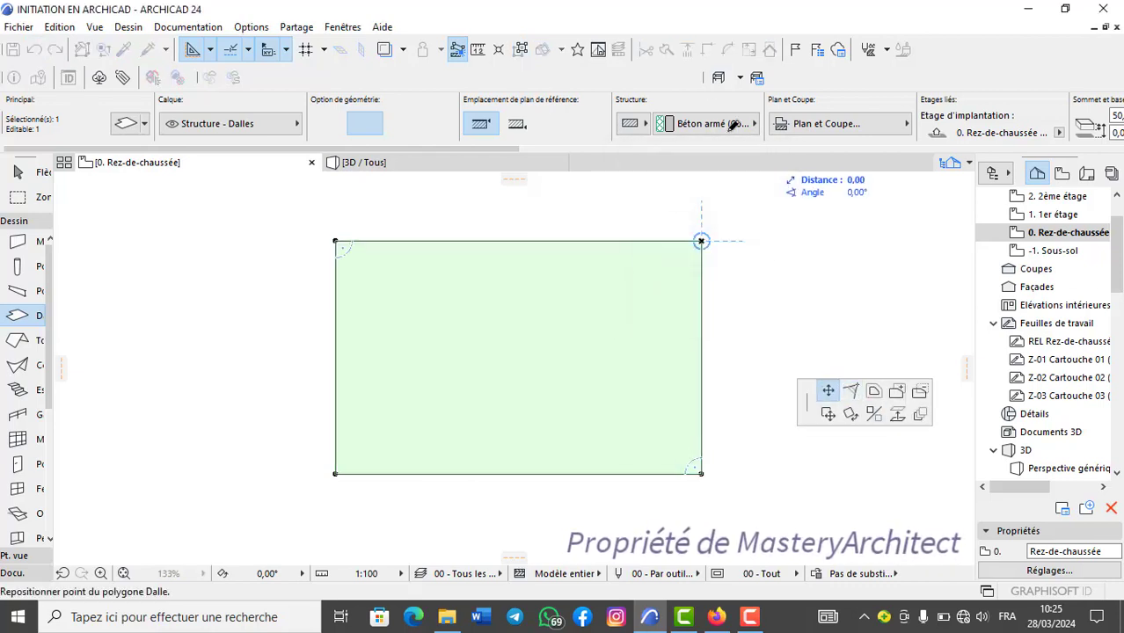
right_click(735, 229)
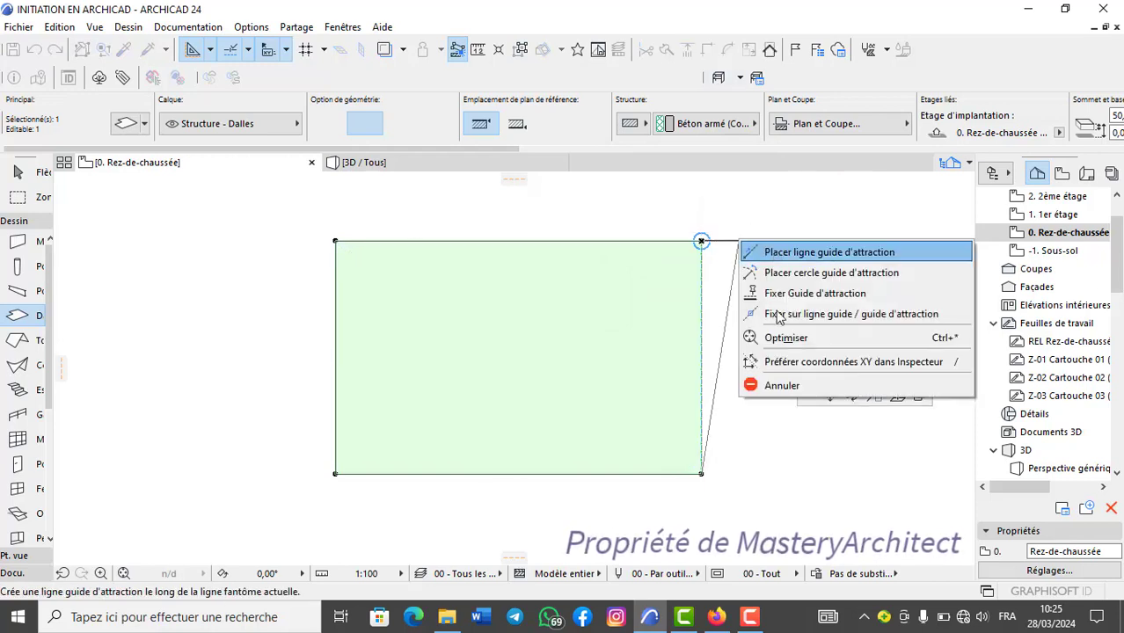
left_click(783, 385)
left_click(730, 50)
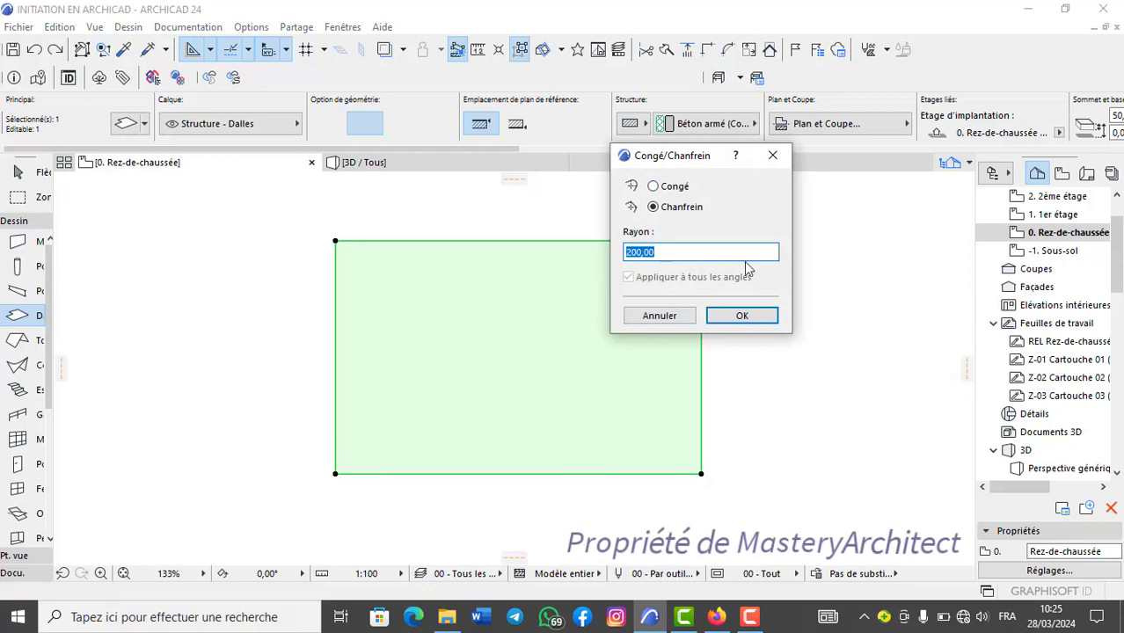
left_click(772, 155)
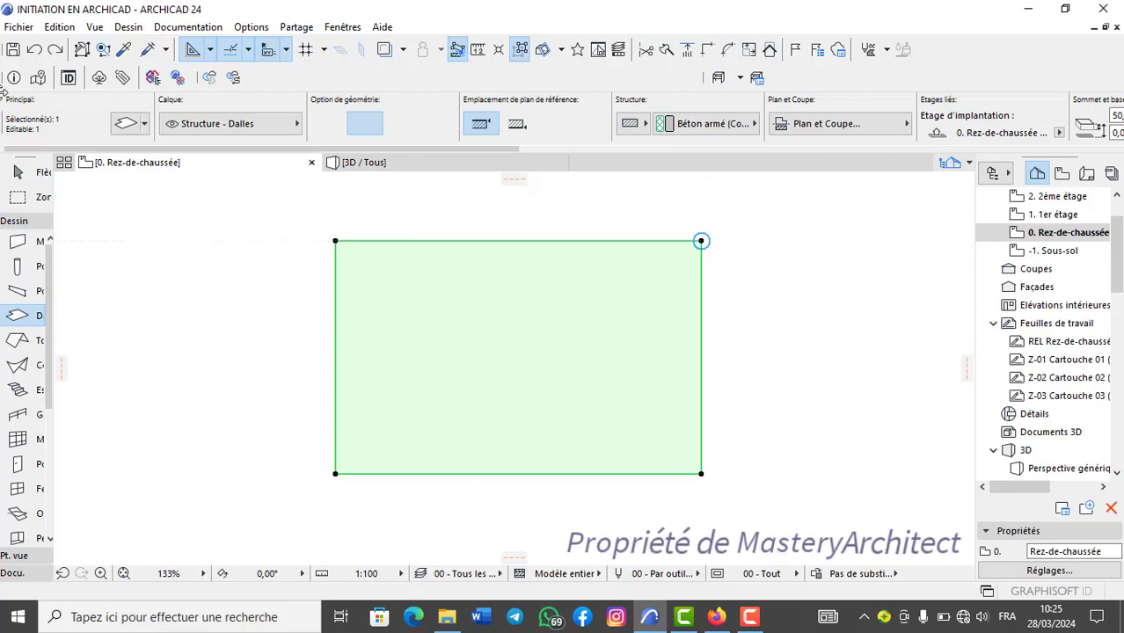
Undo the slab's creation and draw a horizontal exterior wall about 1174 long on the ground floor plan.
left_click(34, 51)
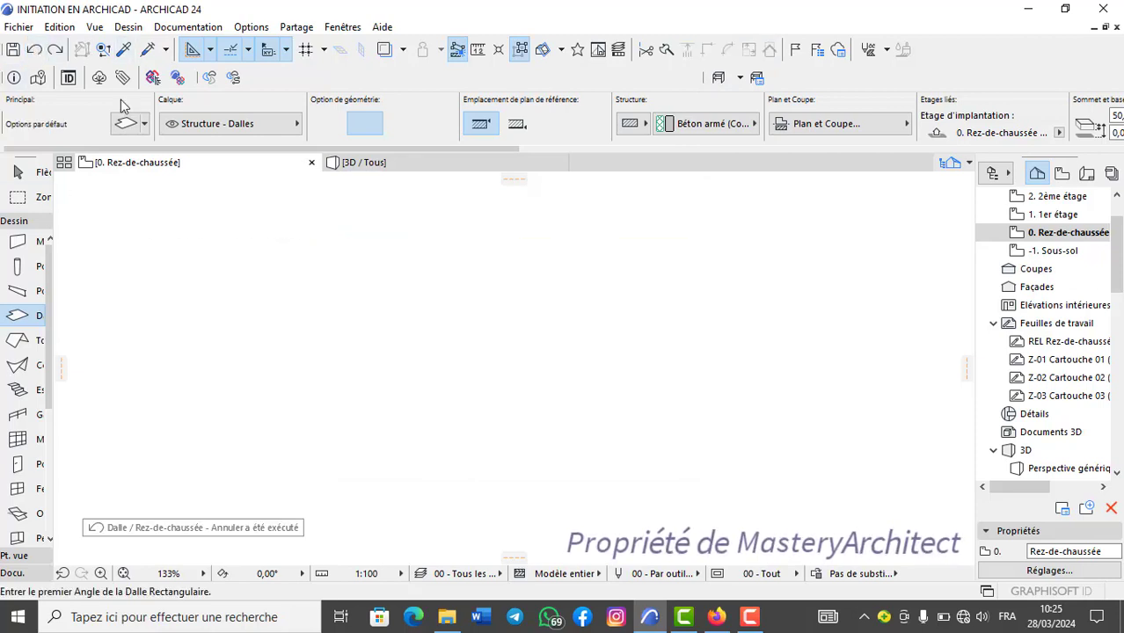
left_click(342, 260)
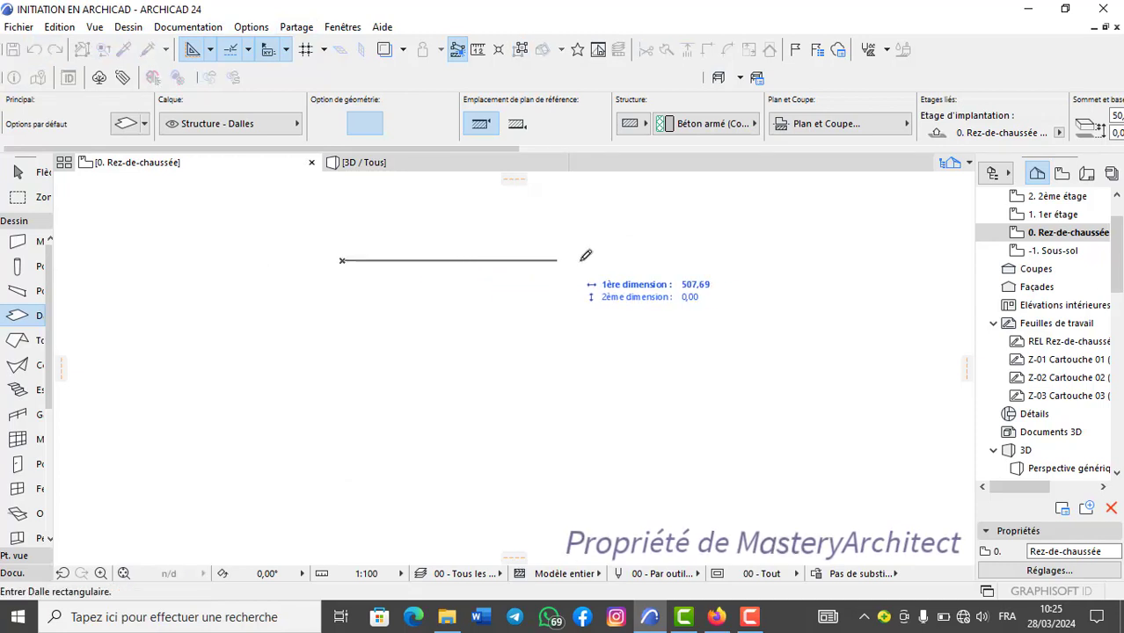
left_click(18, 242)
left_click(252, 256)
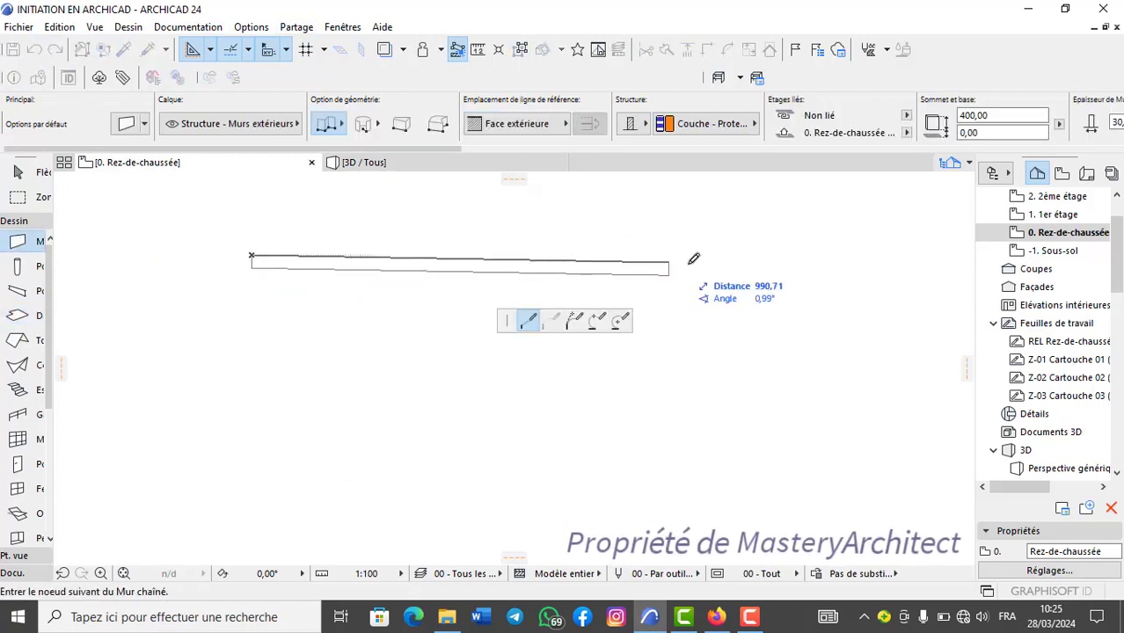
left_click(760, 254)
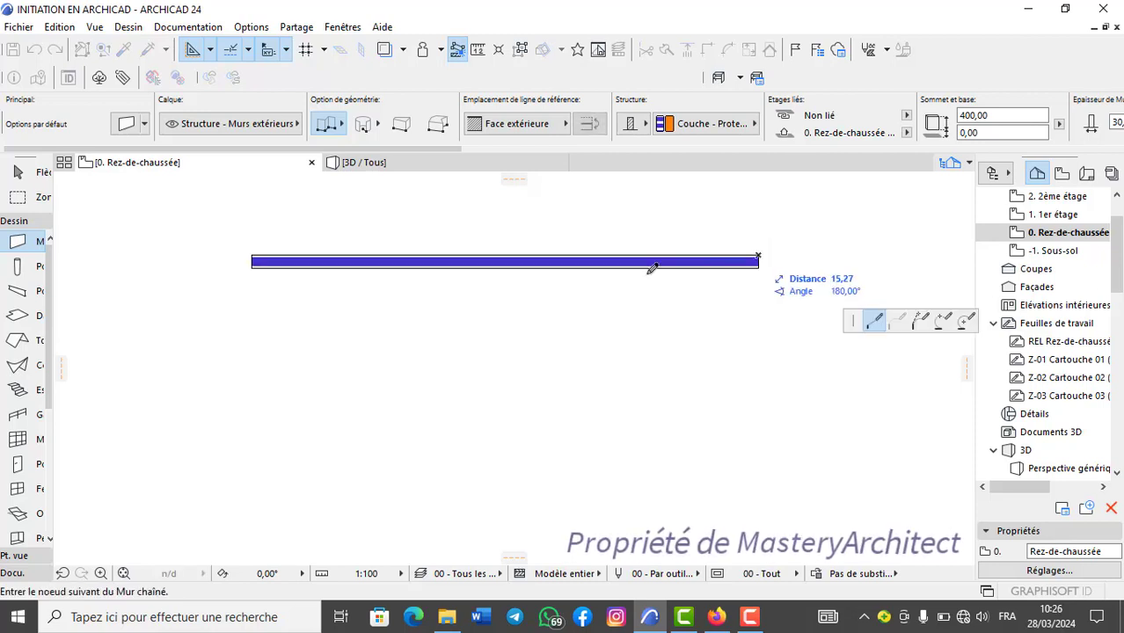
left_click(760, 253)
scroll(497, 323, "up", 2)
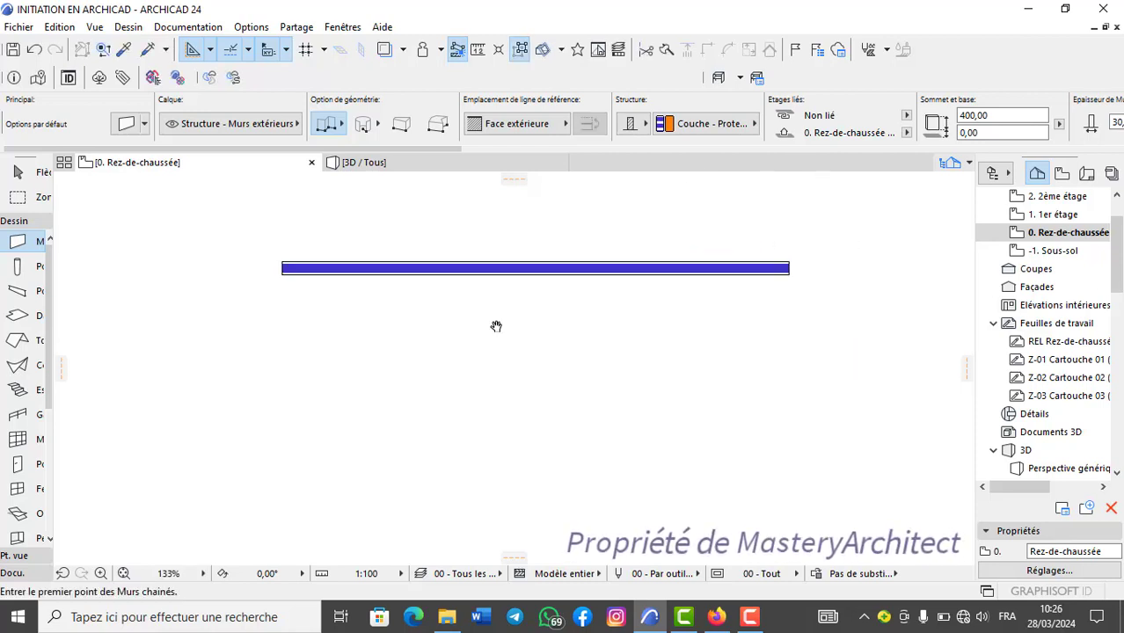
left_click(342, 27)
mouse_move(426, 265)
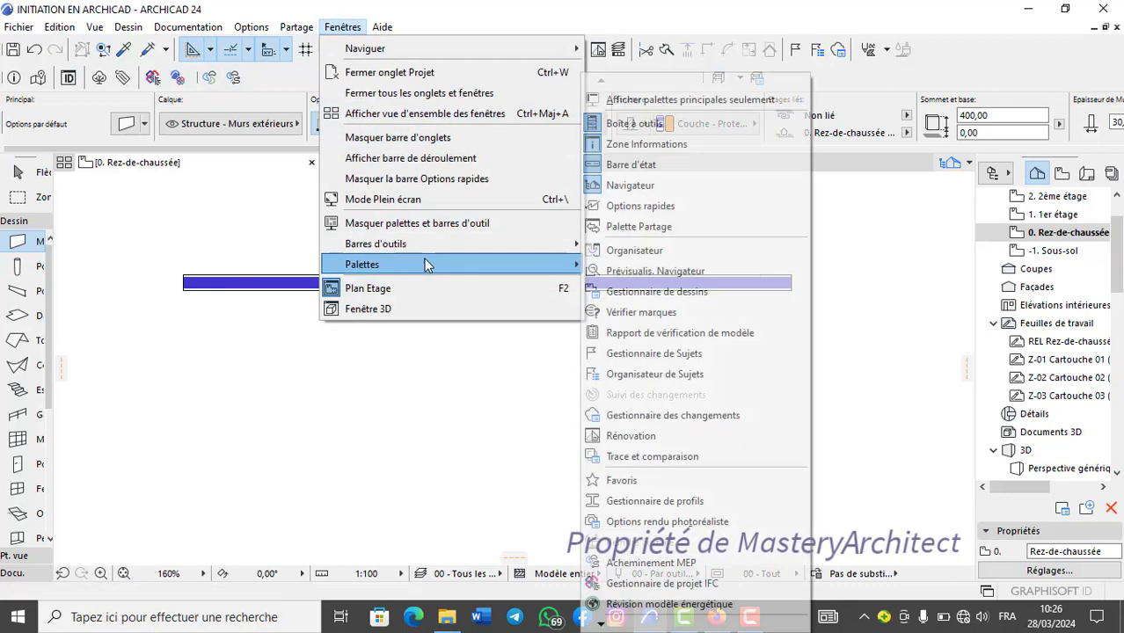
mouse_move(491, 249)
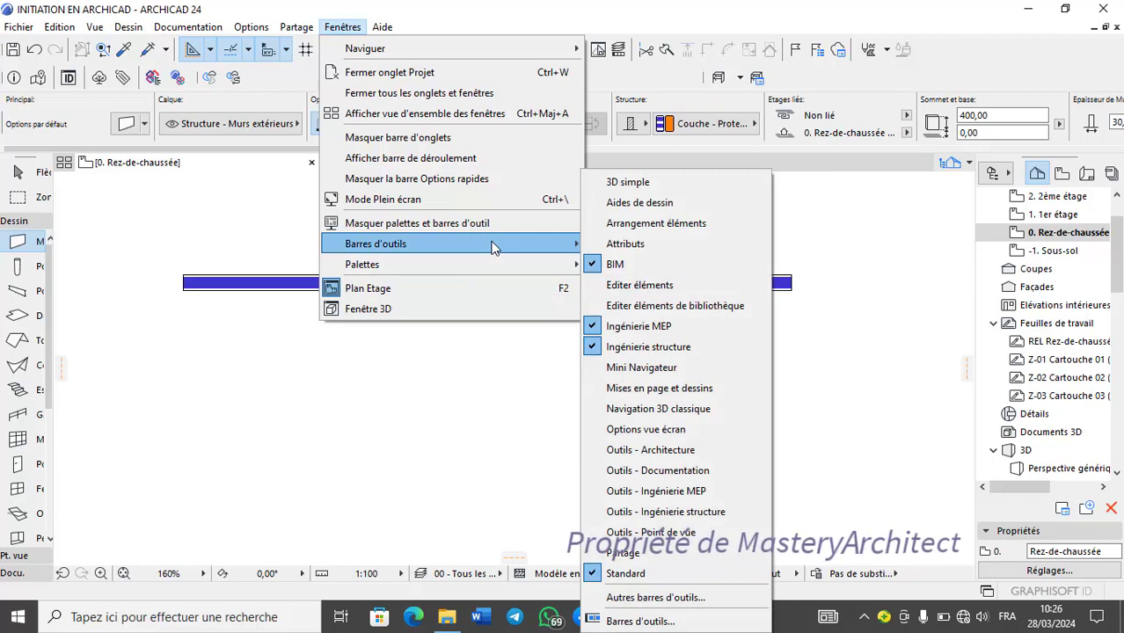
left_click(456, 377)
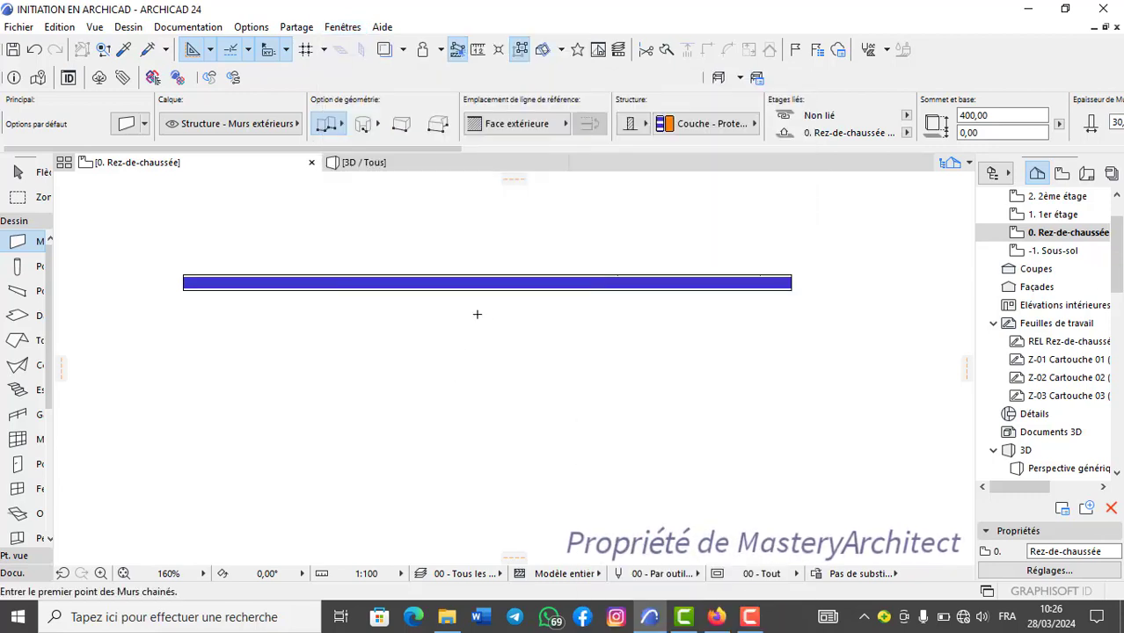
scroll(478, 314, "down", 1)
middle_click_drag(479, 314, 520, 298)
scroll(519, 297, "up", 1)
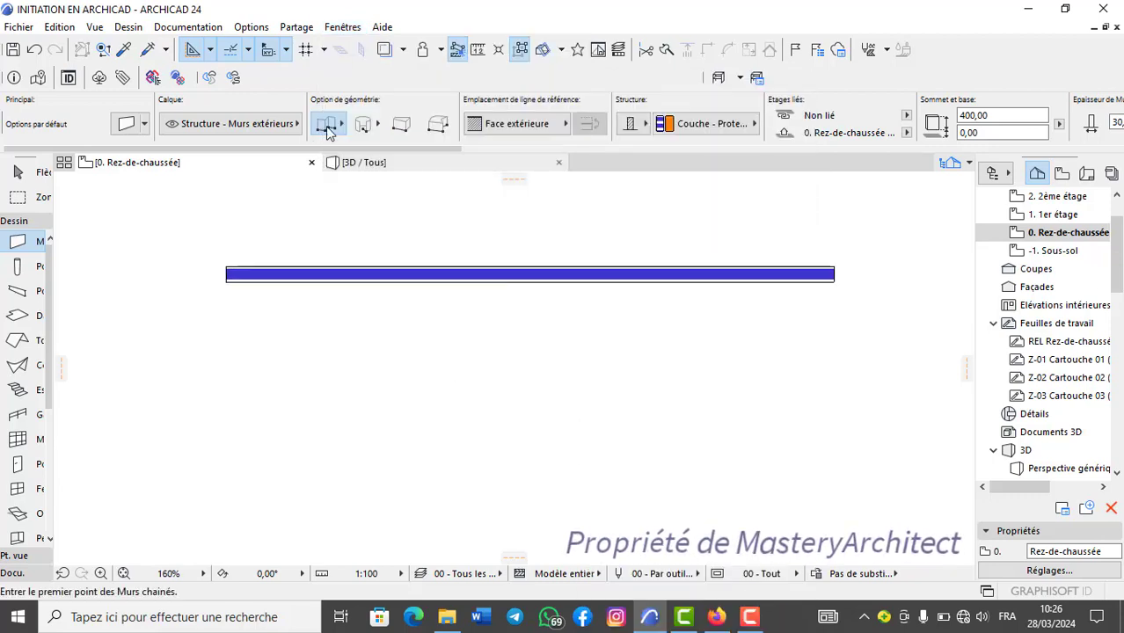
Display the control box palette (Zone de contrôle) and place it above the horizontal wall on the plan.
left_click(342, 27)
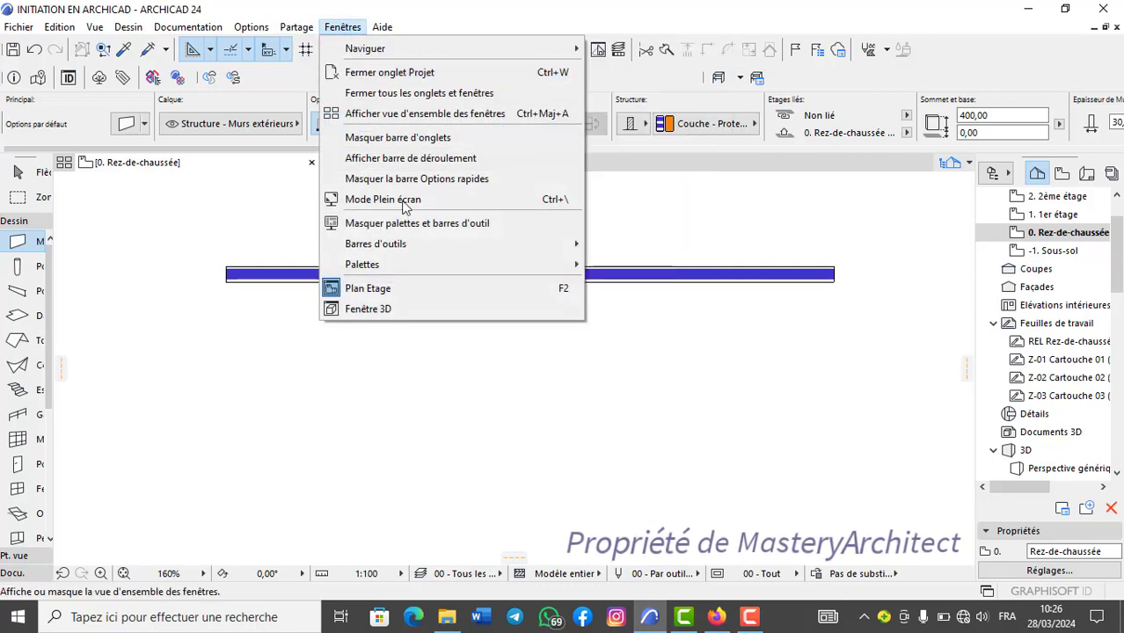
mouse_move(419, 264)
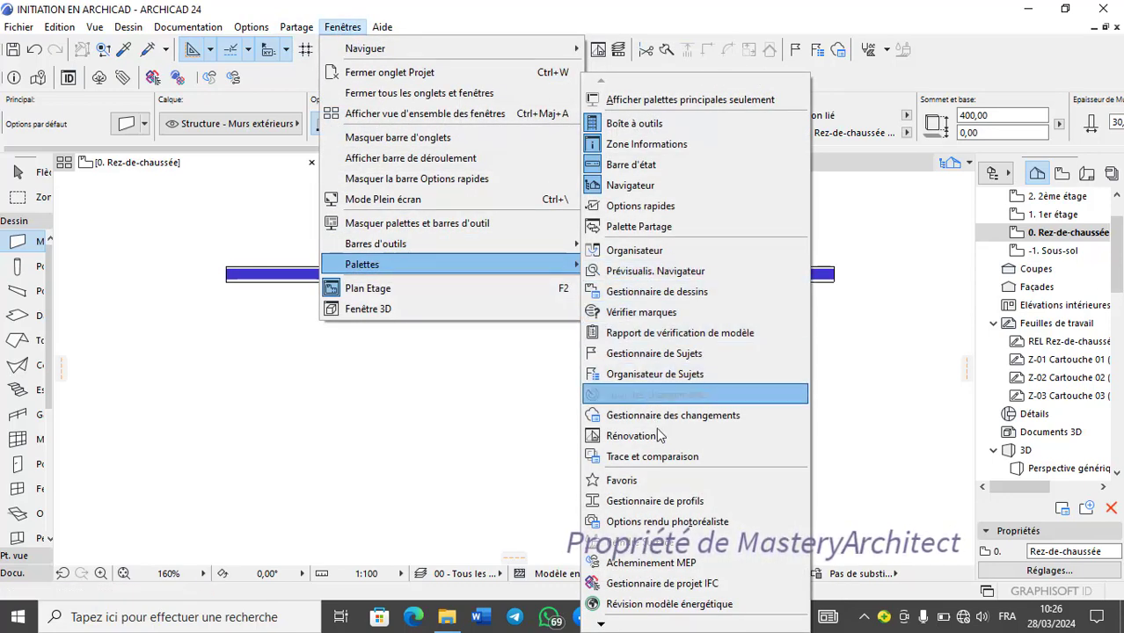
left_click(601, 625)
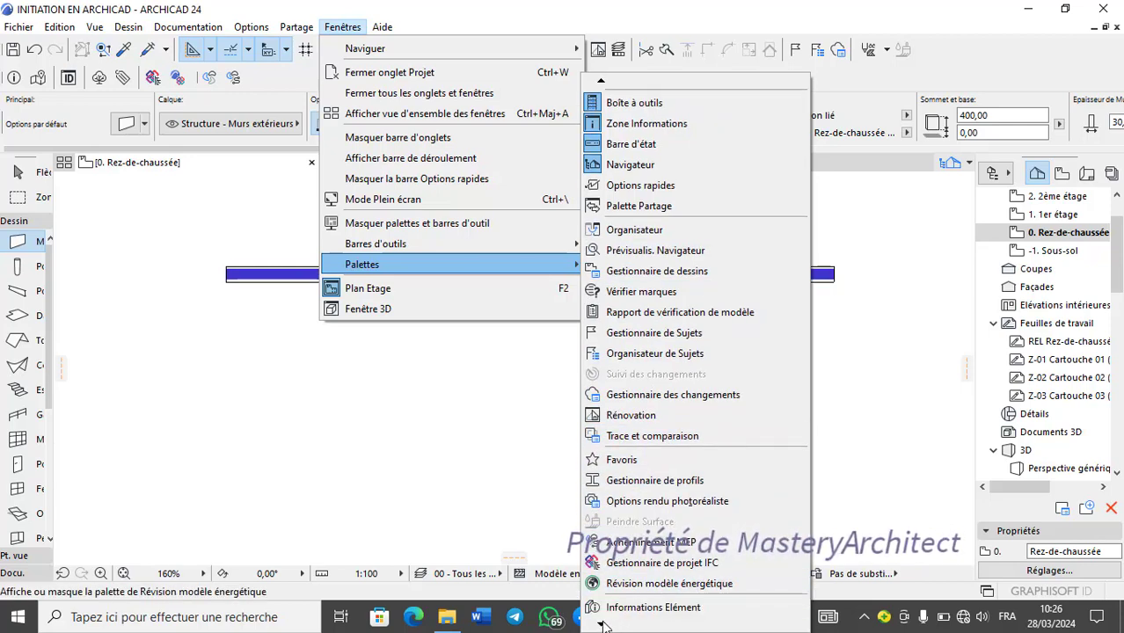
left_click(602, 626)
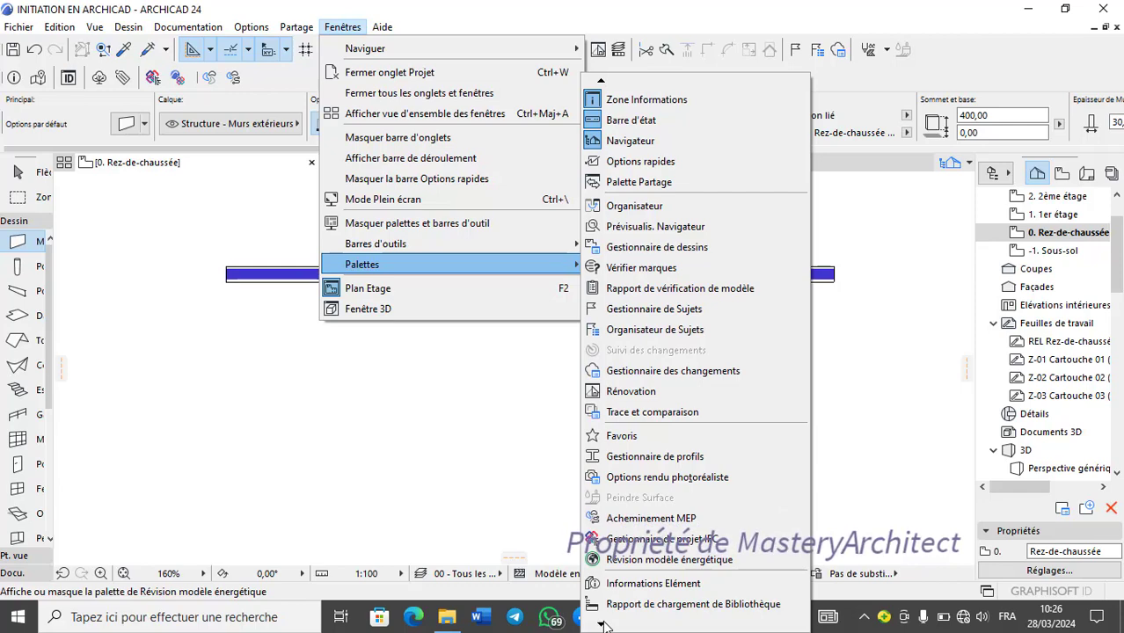
left_click(602, 625)
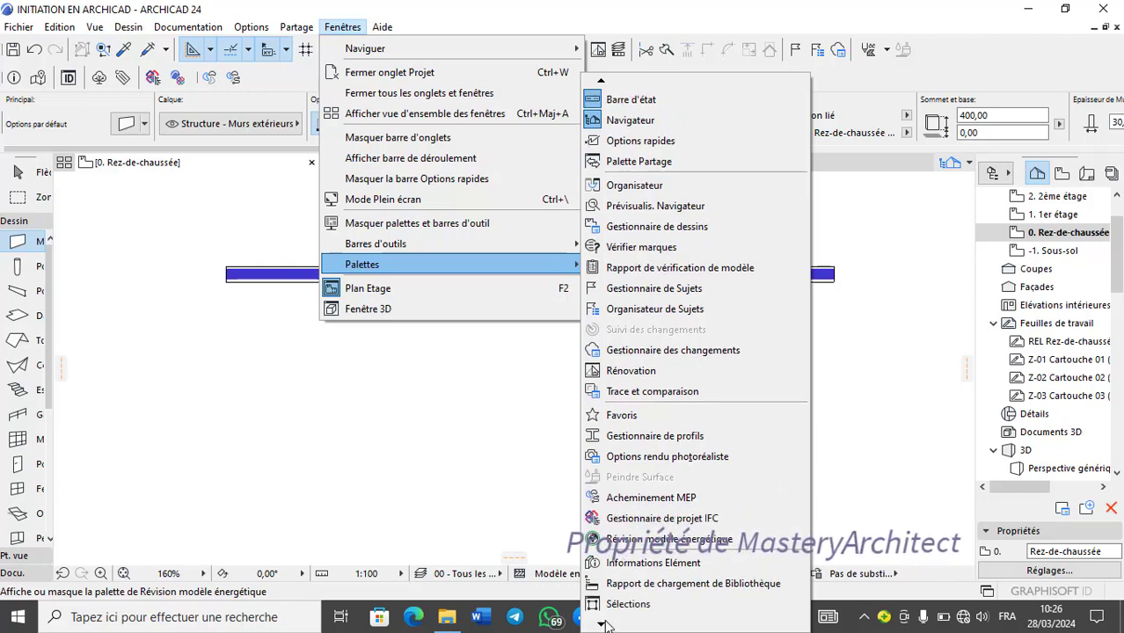
left_click(603, 625)
left_click(603, 625)
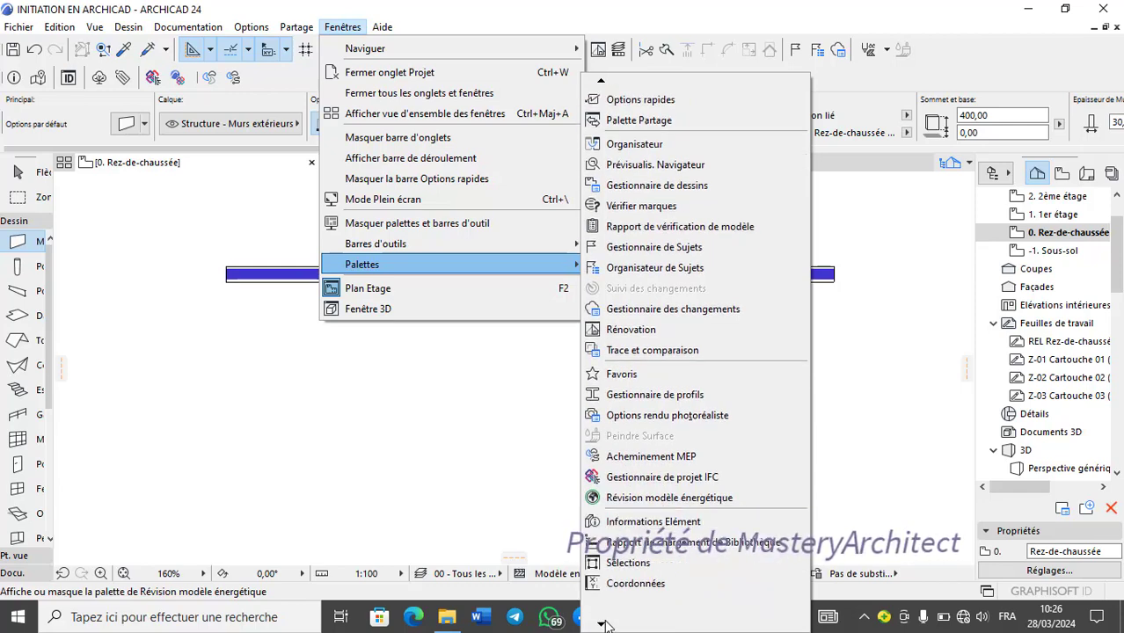
left_click(607, 625)
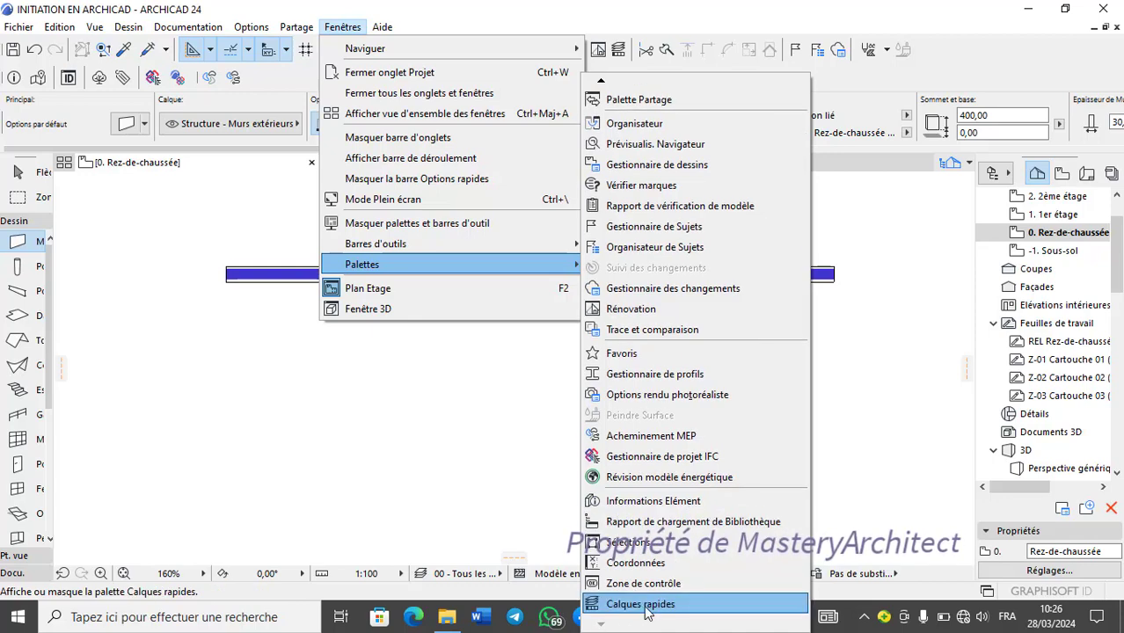
left_click(670, 584)
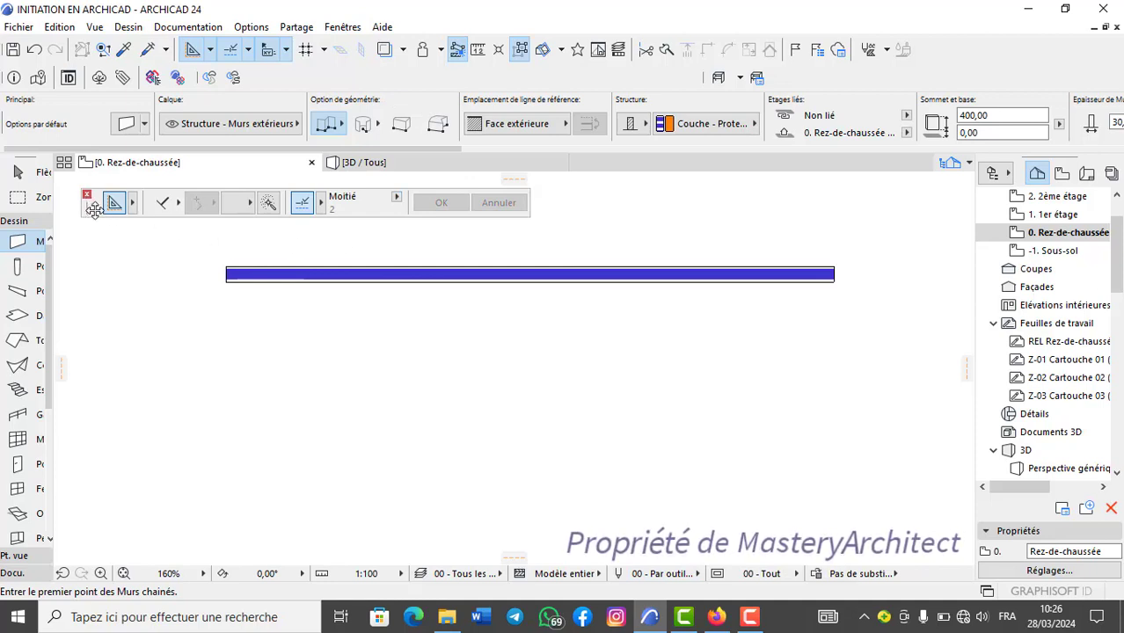
mouse_move(94, 205)
left_mouse_down()
mouse_move(220, 205)
mouse_move(282, 378)
mouse_move(157, 229)
mouse_move(100, 204)
left_mouse_up()
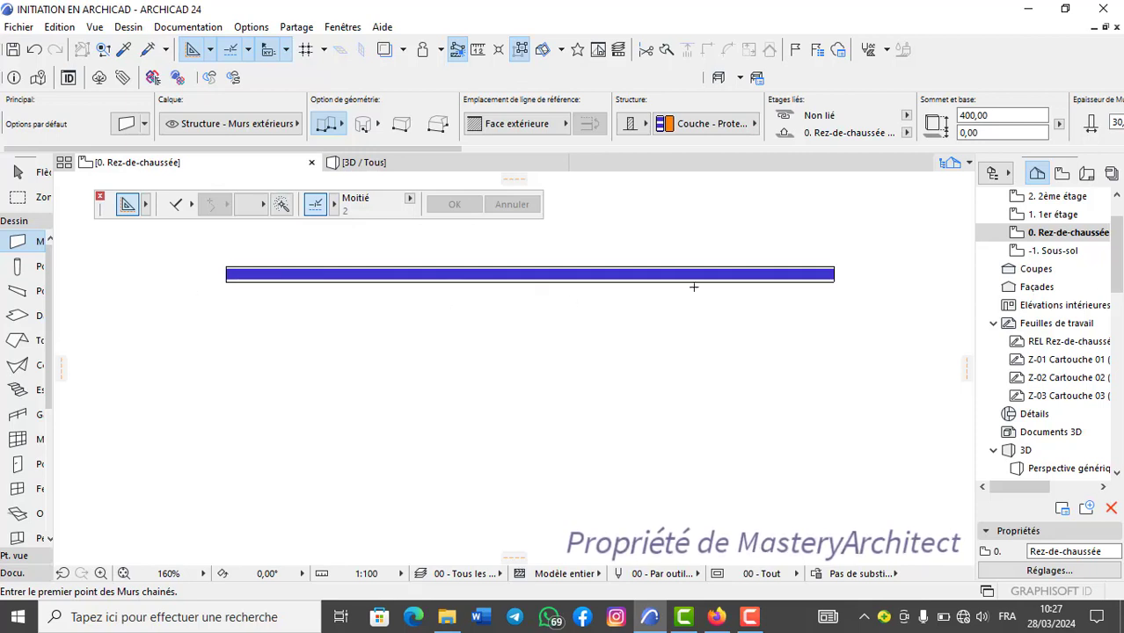
Draw a slanted wall from below up to the underside of the horizontal wall, and undo it.
left_click(540, 518)
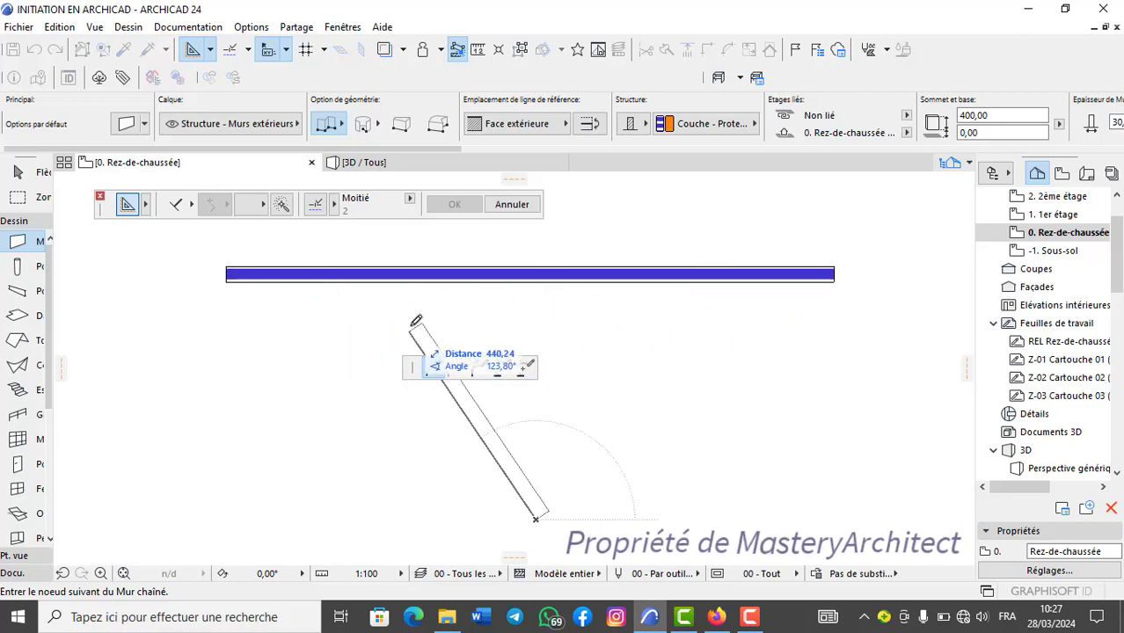
left_click(499, 293)
left_click(499, 293)
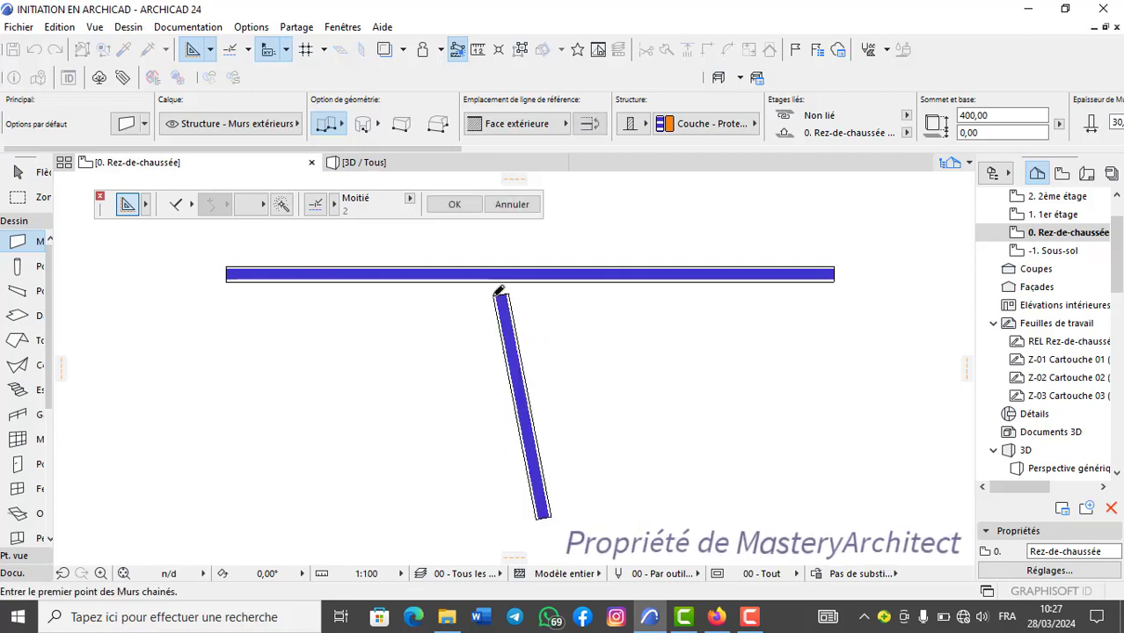
key("ctrl+z")
Set a horizontal reference vector for the perpendicular construction mode, draw a near-vertical wall up to the horizontal wall, and undo that wall.
left_click(188, 202)
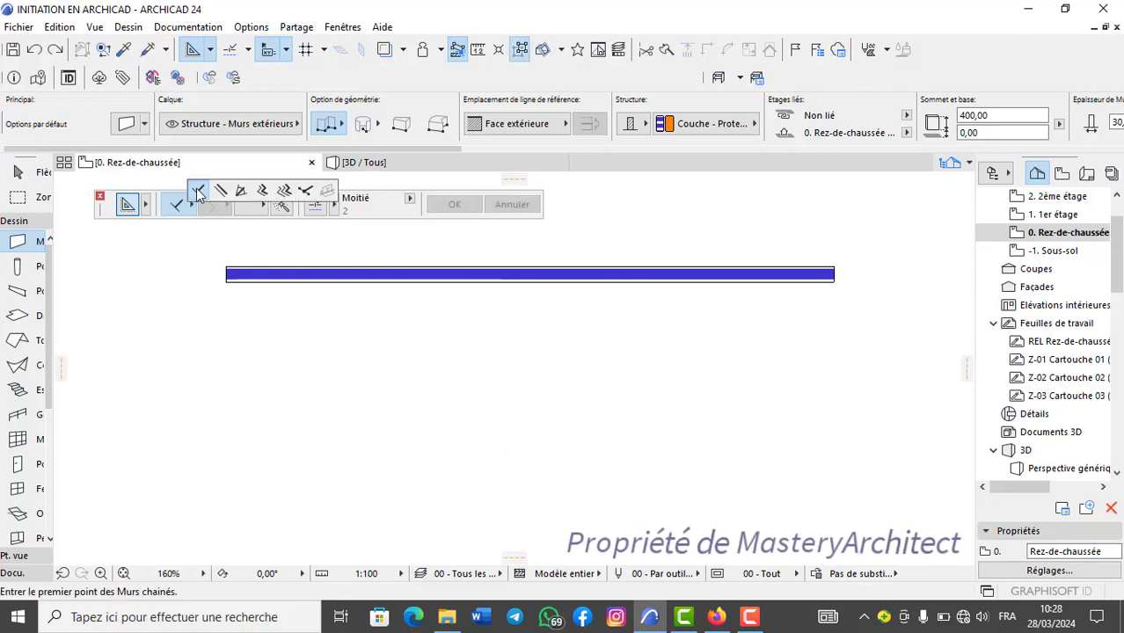
left_click(198, 191)
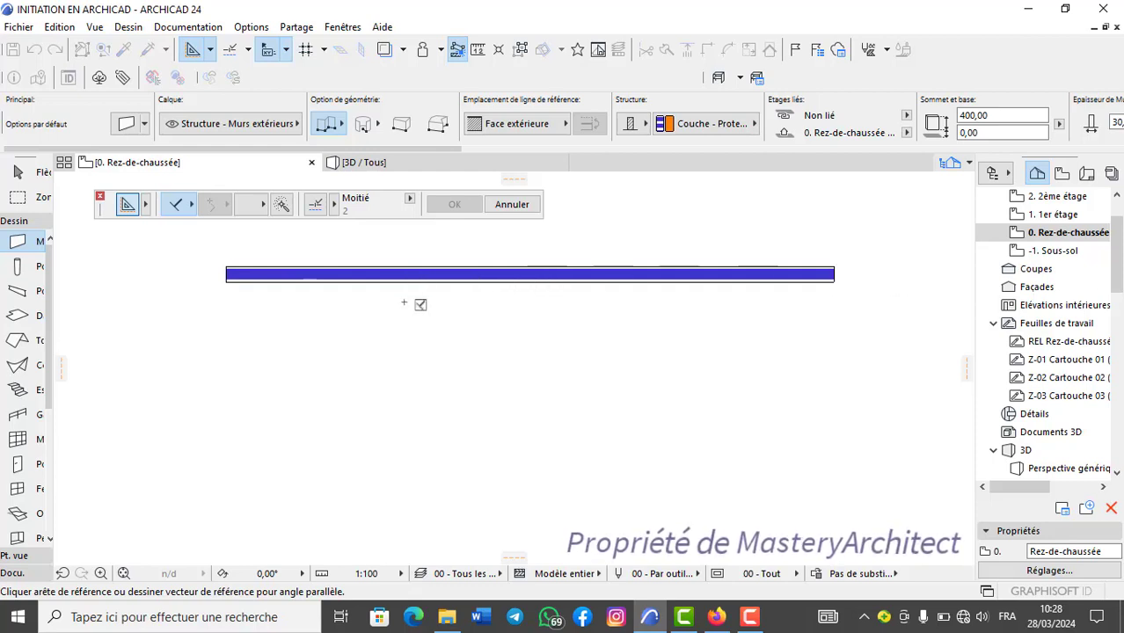
left_click(443, 472)
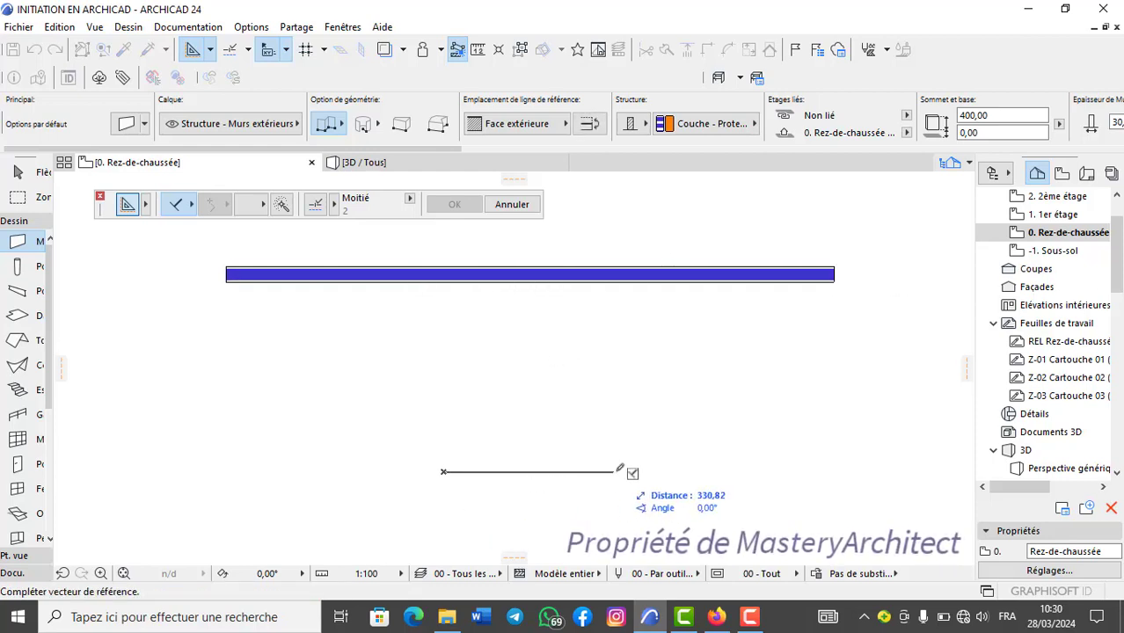
left_click(623, 471)
left_click(570, 505)
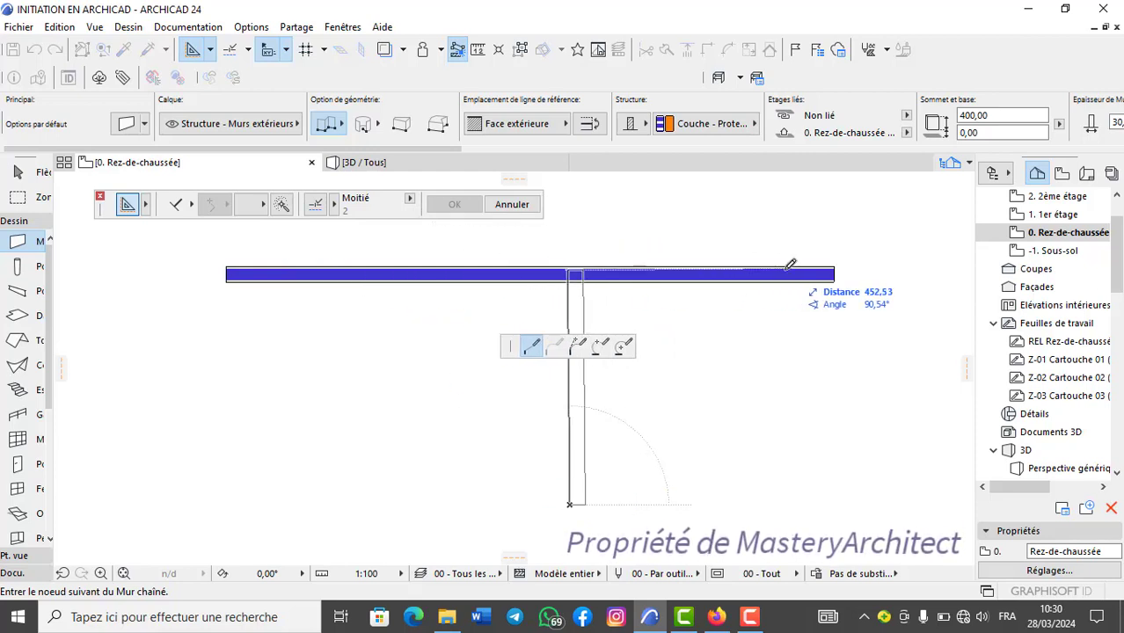
left_click(571, 266)
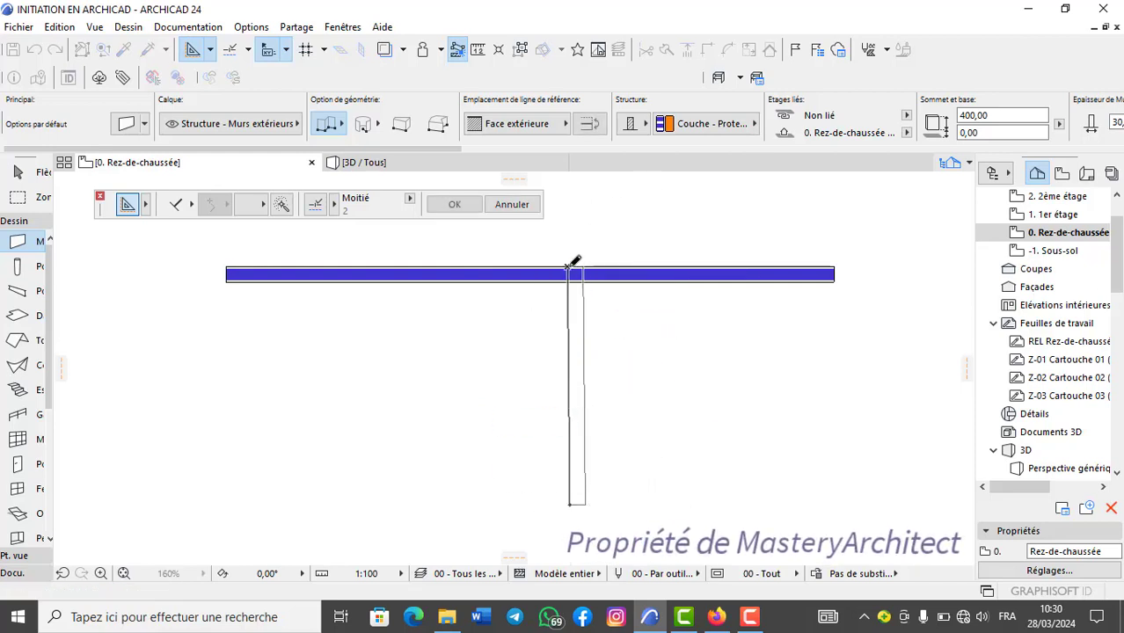
scroll(583, 278, "up", 3)
scroll(582, 278, "down", 4)
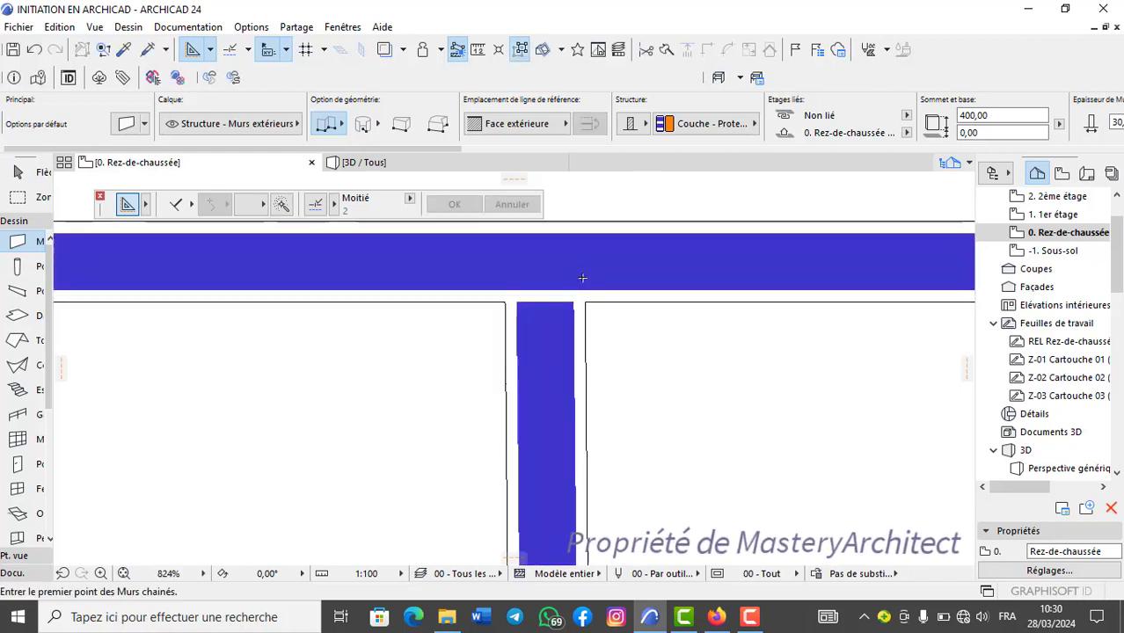
left_click(34, 48)
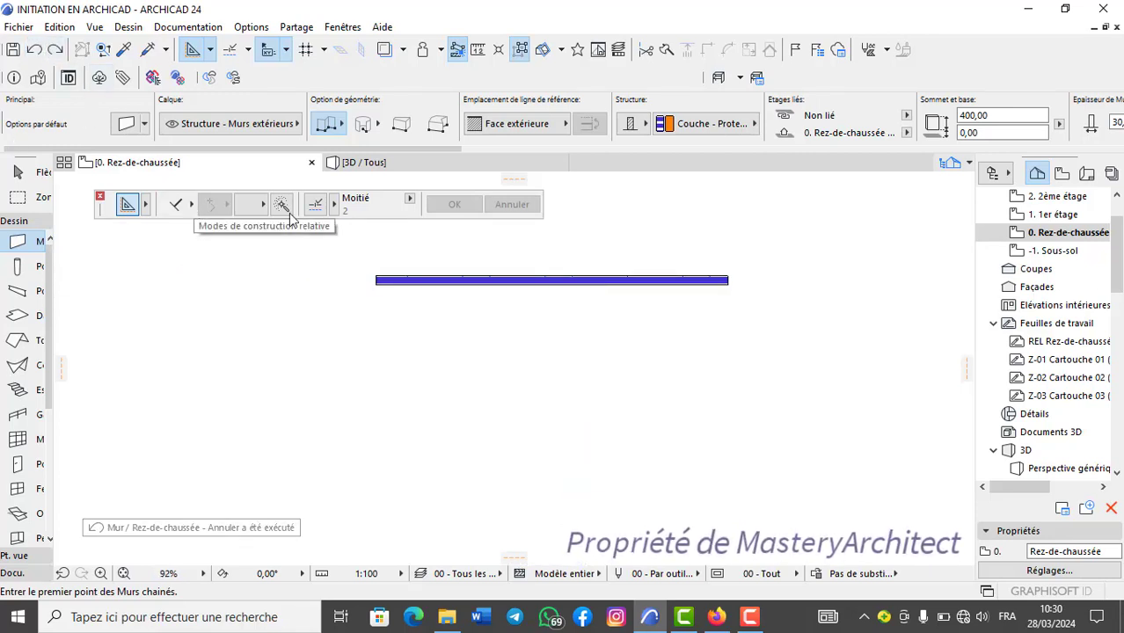
left_click(192, 208)
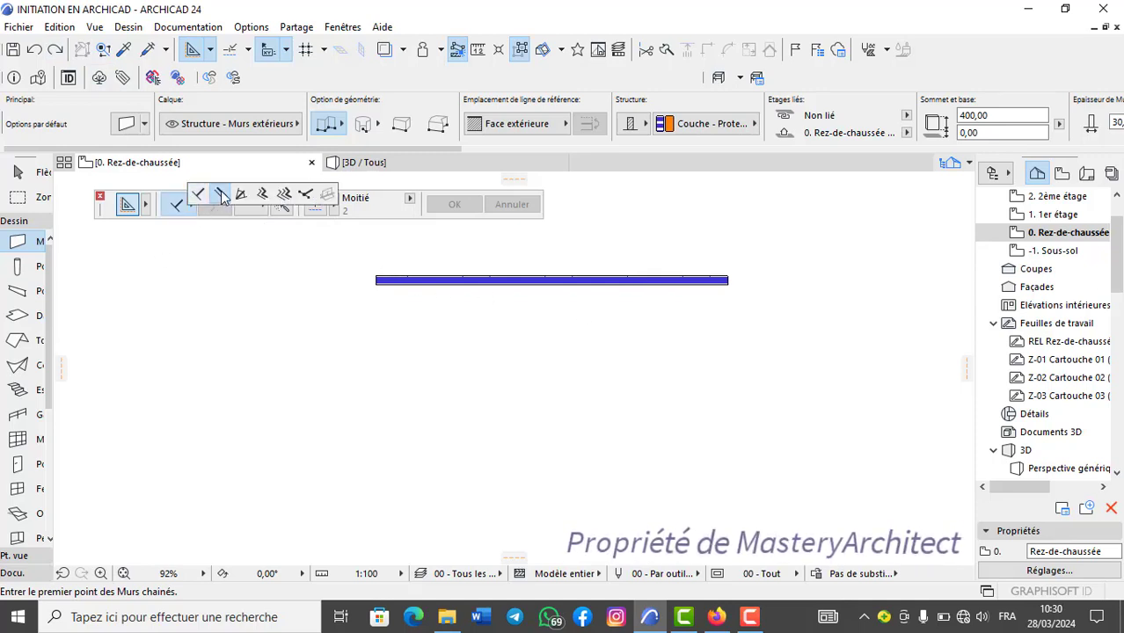
left_click(221, 195)
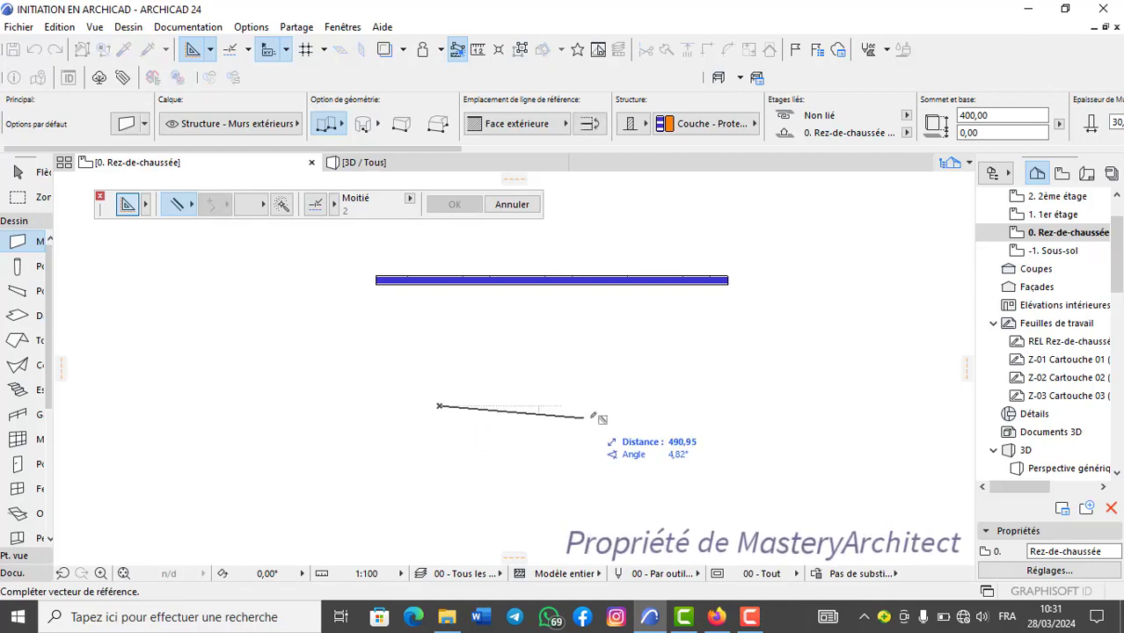
key("Escape")
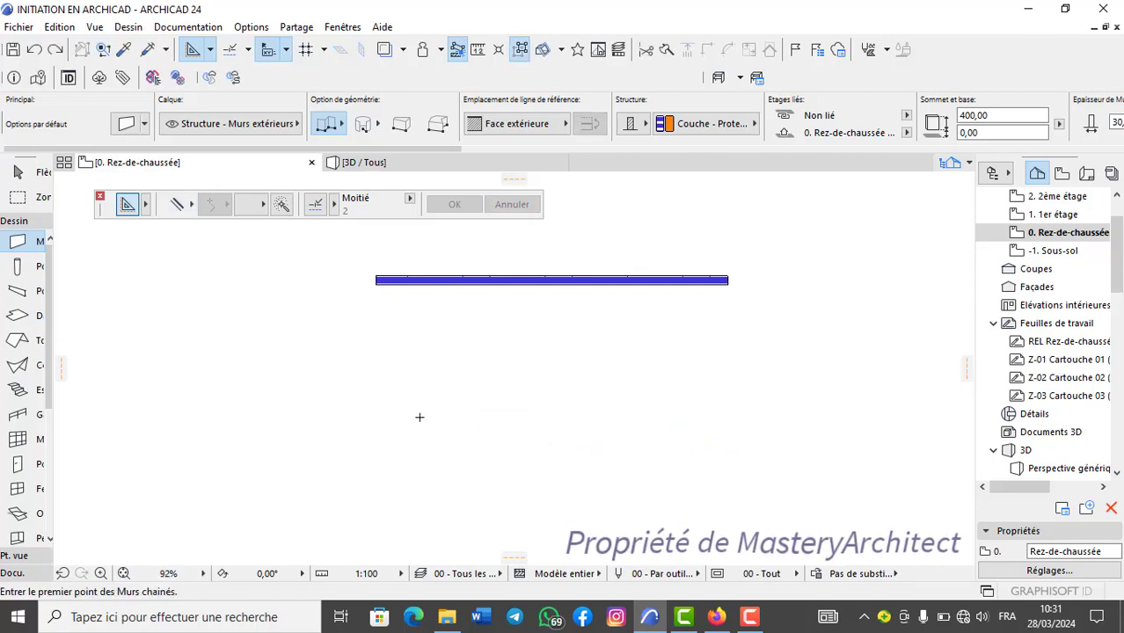
Draw a second, longer horizontal exterior wall below the existing one on the ground floor plan.
left_click(404, 415)
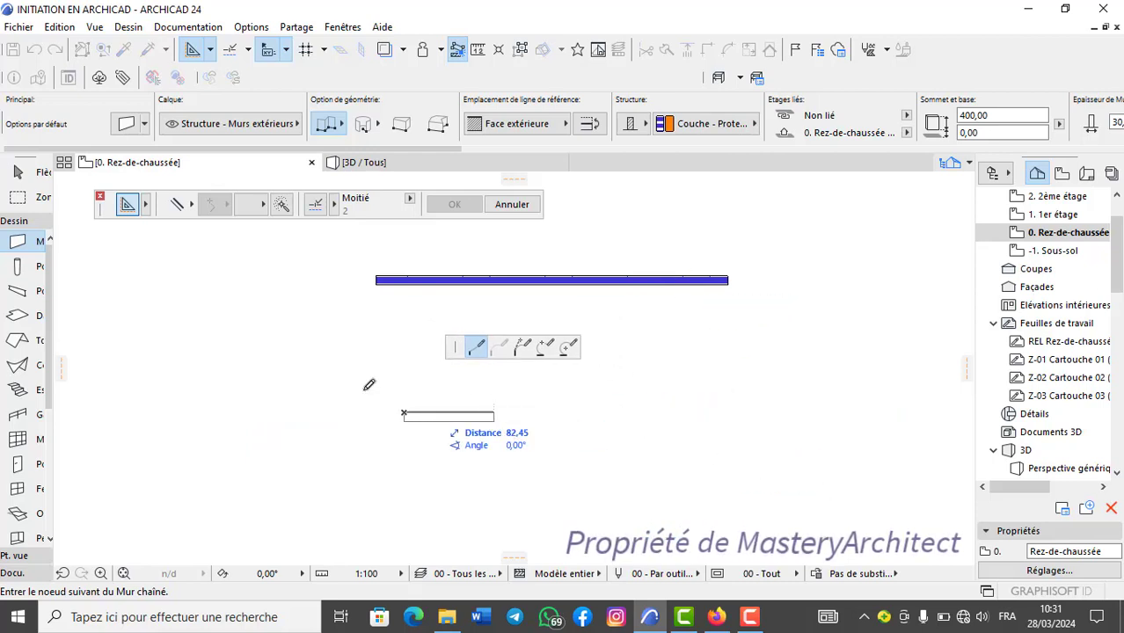
double_click(908, 412)
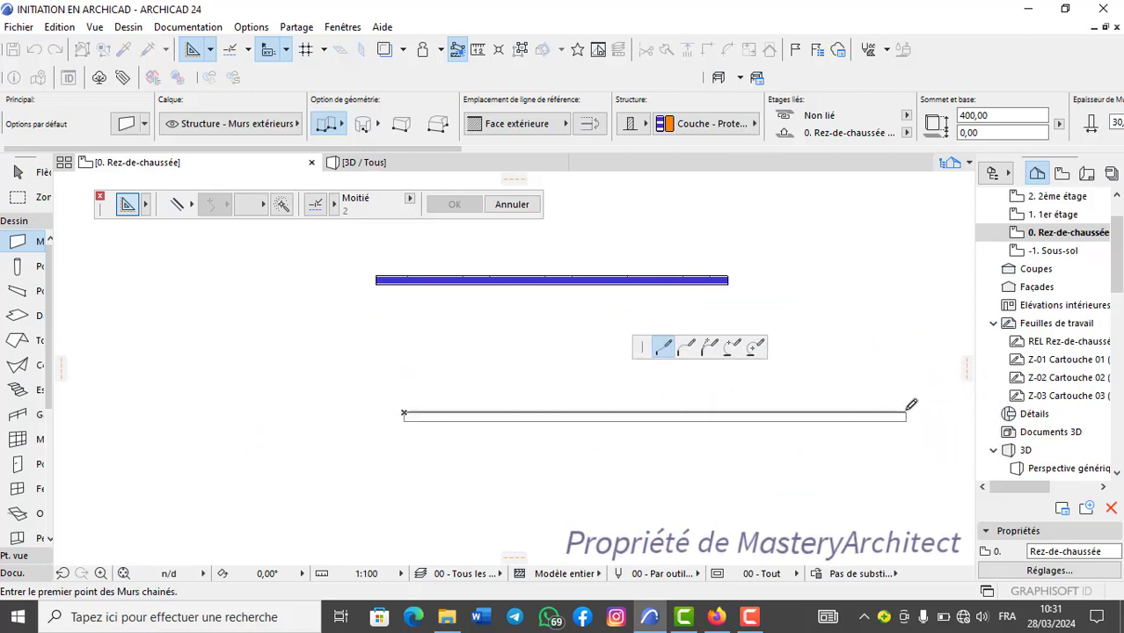